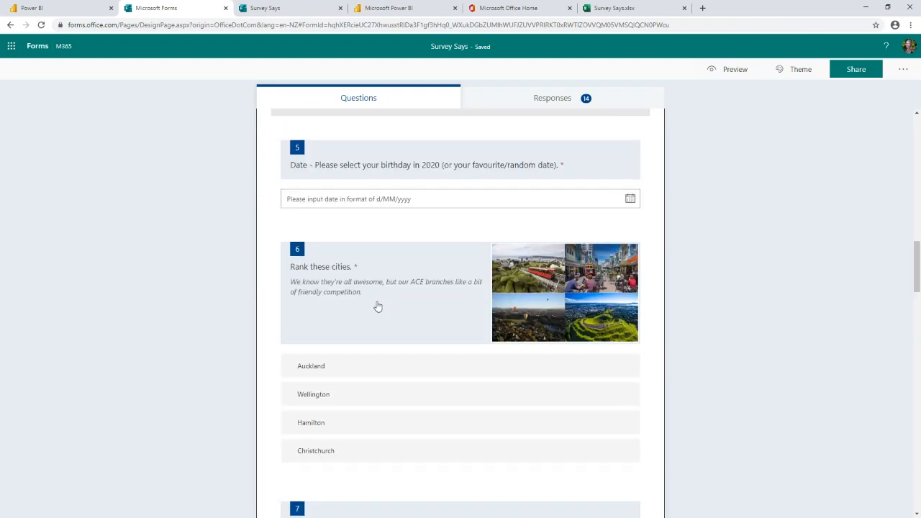
Step: View the survey's response summary and open the insights for the Age question
{"action": "left_click", "coordinate": [526, 107]}
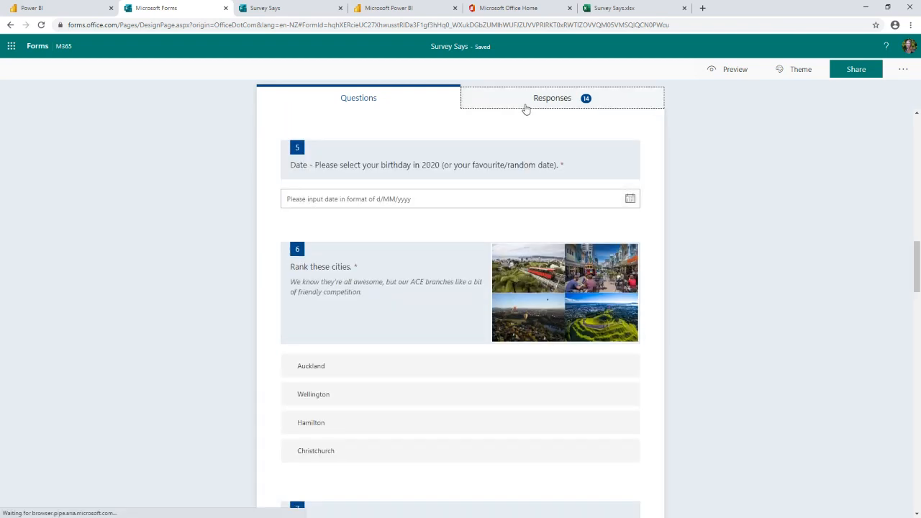
{"action": "scroll", "coordinate": [400, 300], "scroll_direction": "down", "scroll_amount": 5}
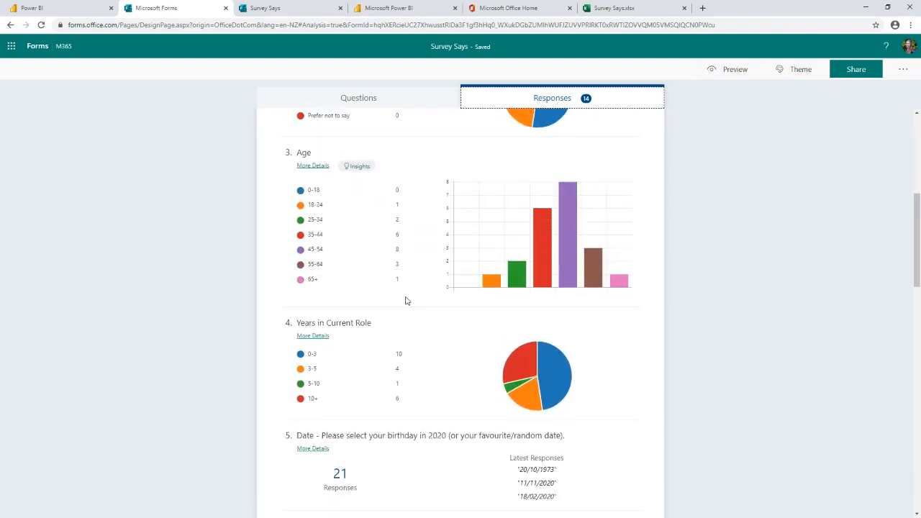
{"action": "left_click", "coordinate": [360, 168]}
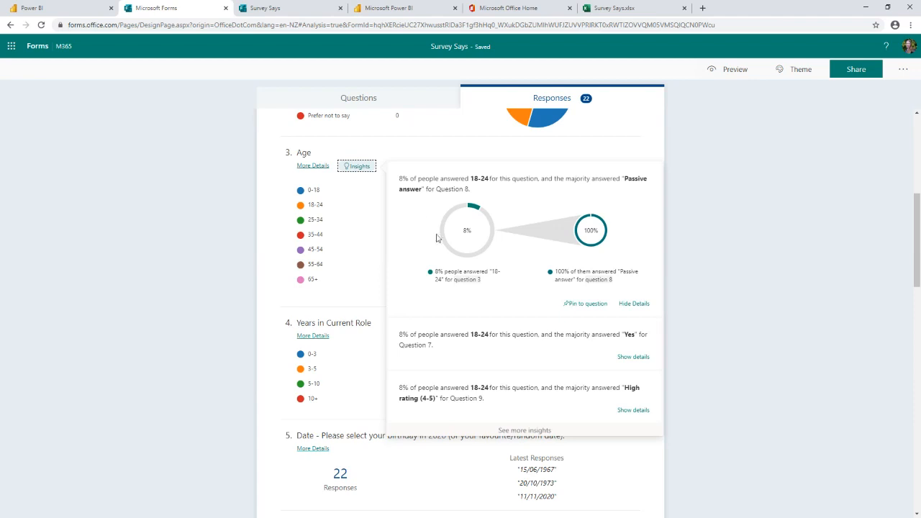
Step: Switch to the published Power BI report, filter it to the 18-24 age group, and clear that filter again
{"action": "left_click", "coordinate": [389, 8]}
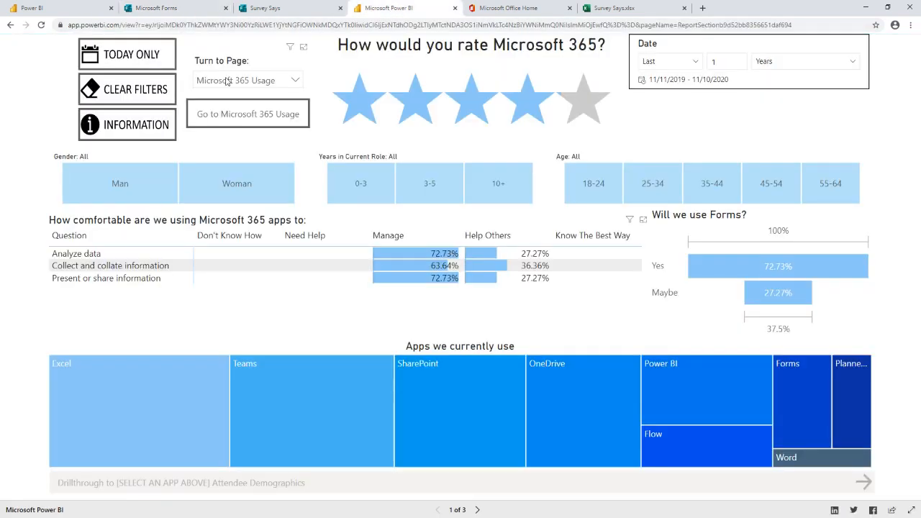
{"action": "left_click", "coordinate": [589, 193]}
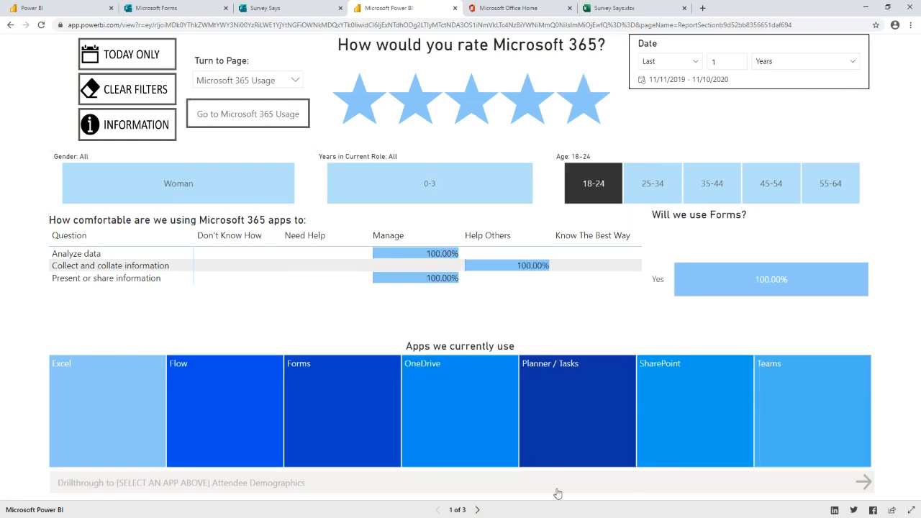
{"action": "mouse_move", "coordinate": [286, 436]}
{"action": "left_click", "coordinate": [600, 199]}
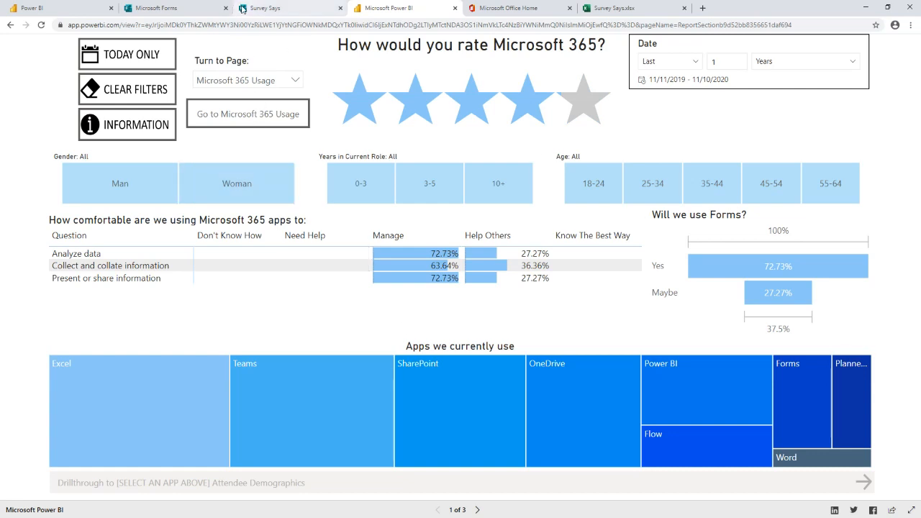
Step: Return to the Microsoft Forms survey, open its responses in Excel, and open that workbook in the desktop app
{"action": "left_click", "coordinate": [170, 10]}
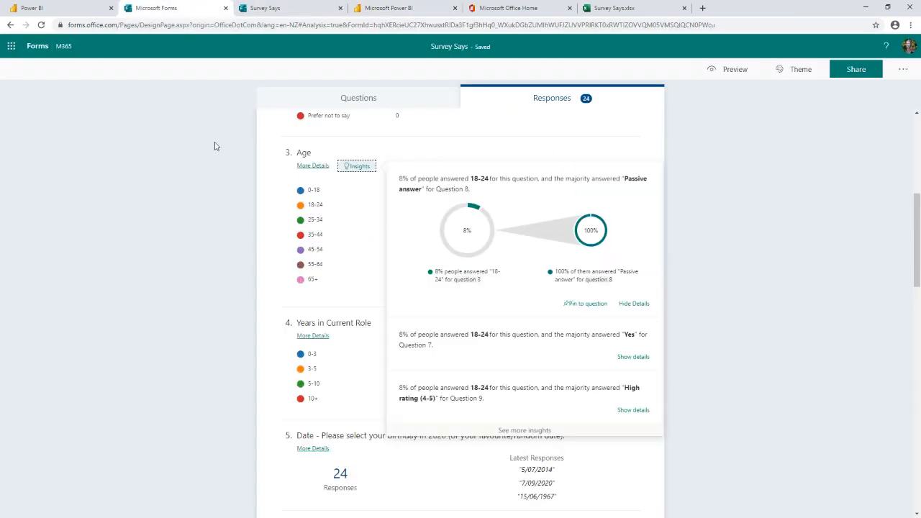
{"action": "scroll", "coordinate": [626, 212], "scroll_direction": "up", "scroll_amount": 3}
{"action": "scroll", "coordinate": [626, 218], "scroll_direction": "up", "scroll_amount": 2}
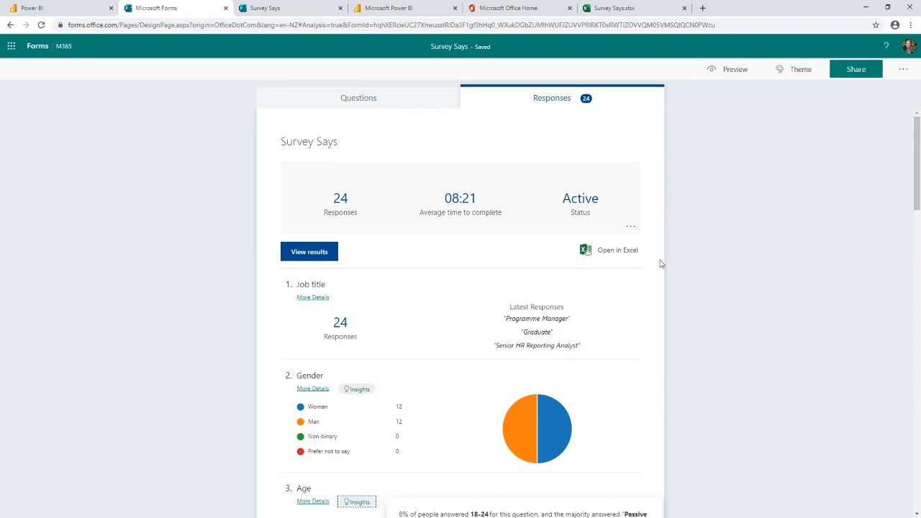
{"action": "left_click", "coordinate": [611, 252]}
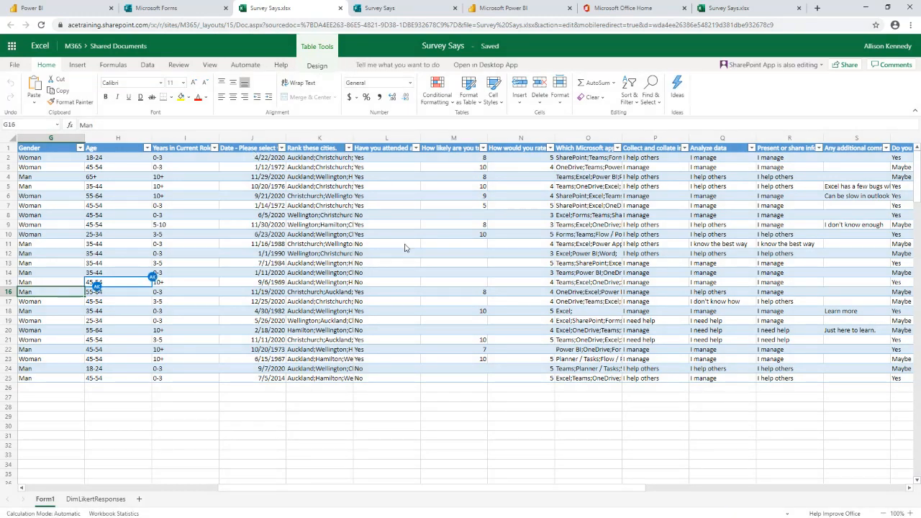
{"action": "left_click", "coordinate": [483, 66]}
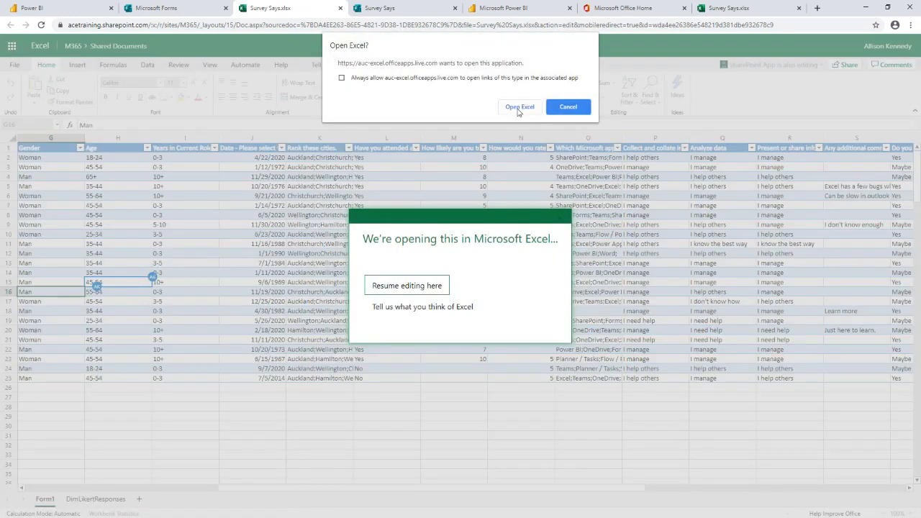
{"action": "left_click", "coordinate": [517, 107]}
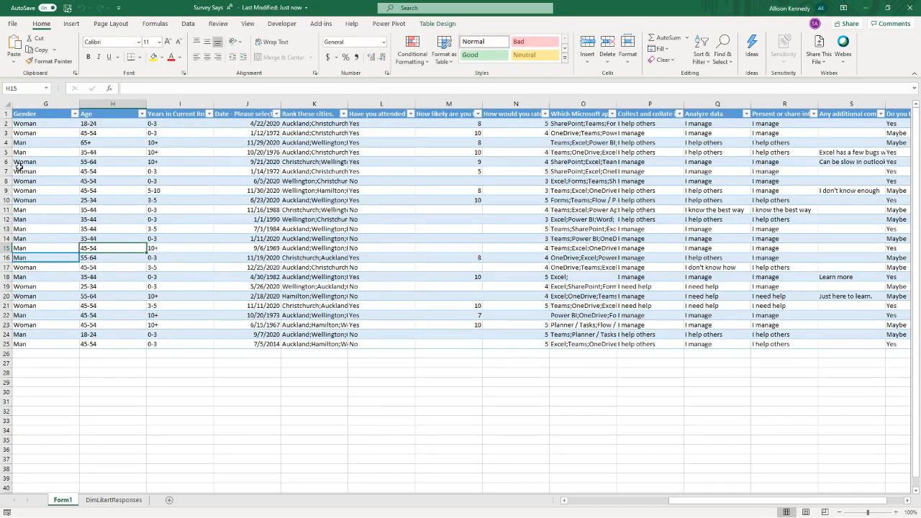
Step: Copy the file path of the Survey Says workbook from its file information
{"action": "left_click", "coordinate": [14, 24]}
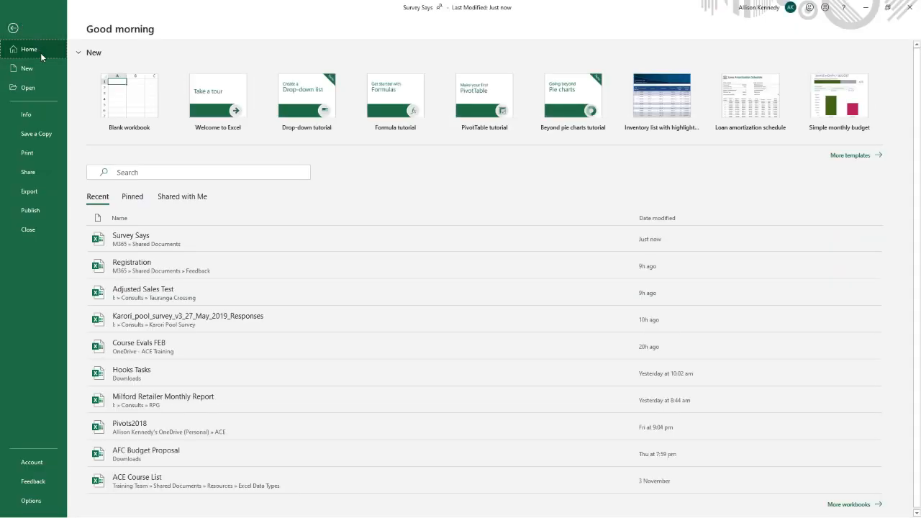
{"action": "left_click", "coordinate": [14, 29]}
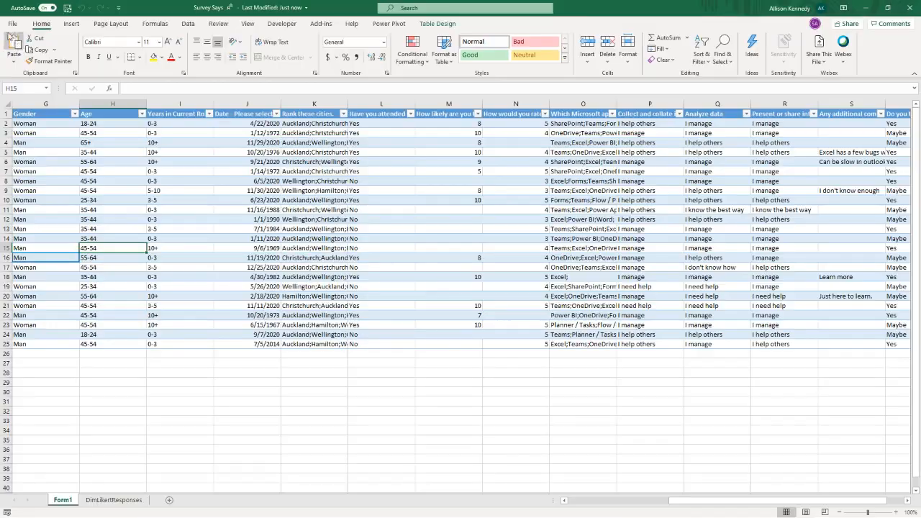
{"action": "left_click", "coordinate": [13, 24]}
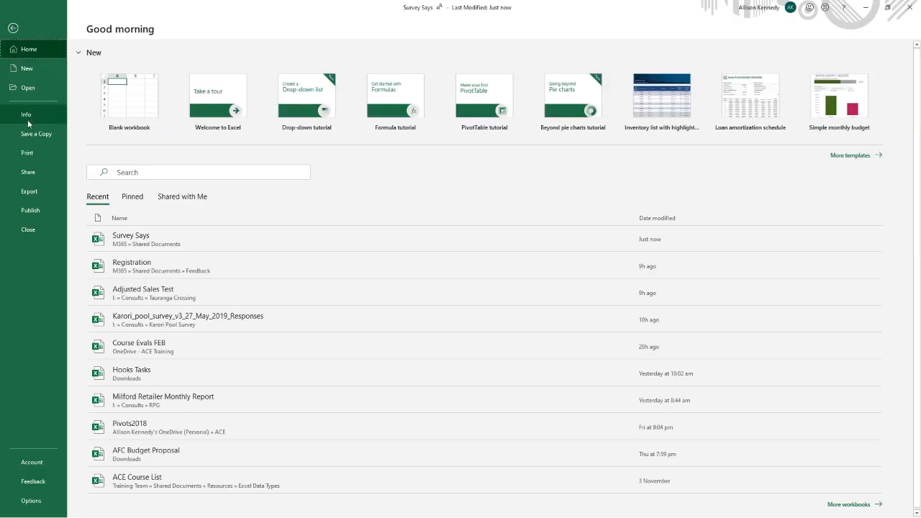
{"action": "left_click", "coordinate": [27, 120]}
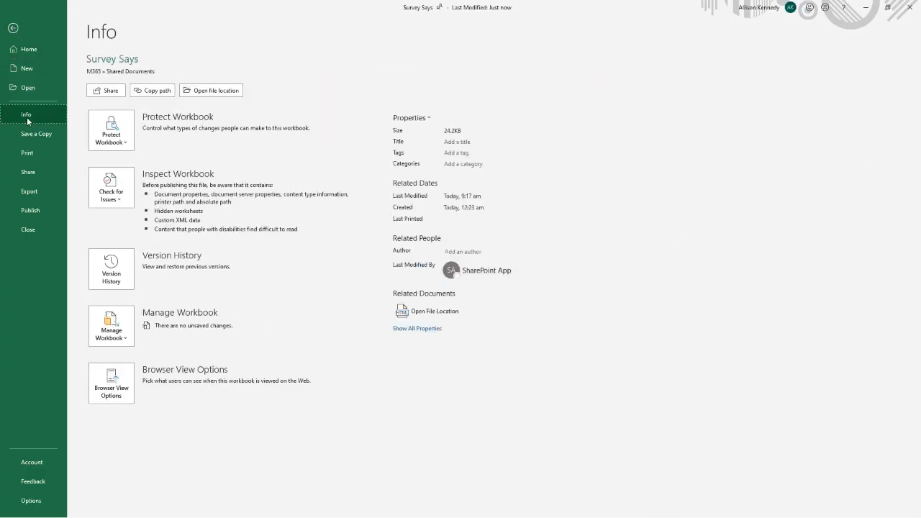
{"action": "left_click", "coordinate": [159, 95]}
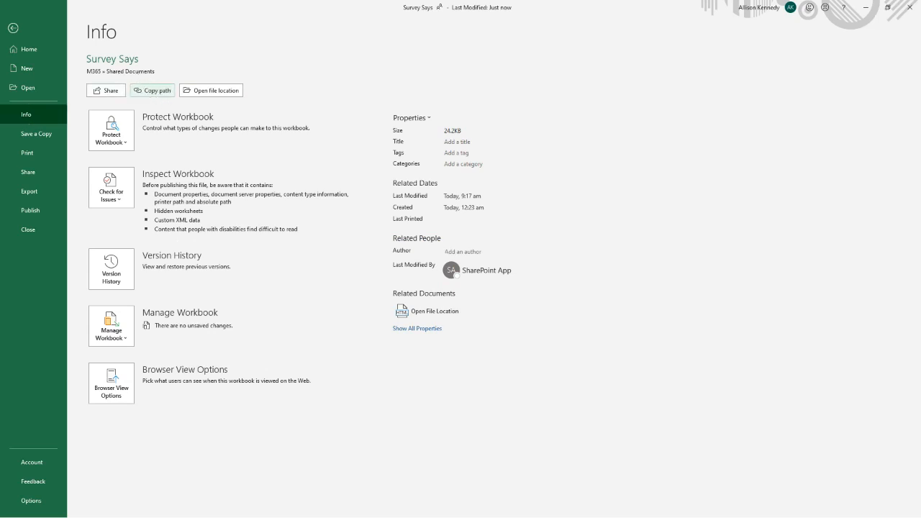
Step: Leave the workbook's file information and switch to a blank Power BI Desktop report in a maximized window
{"action": "key", "text": "alt+Tab"}
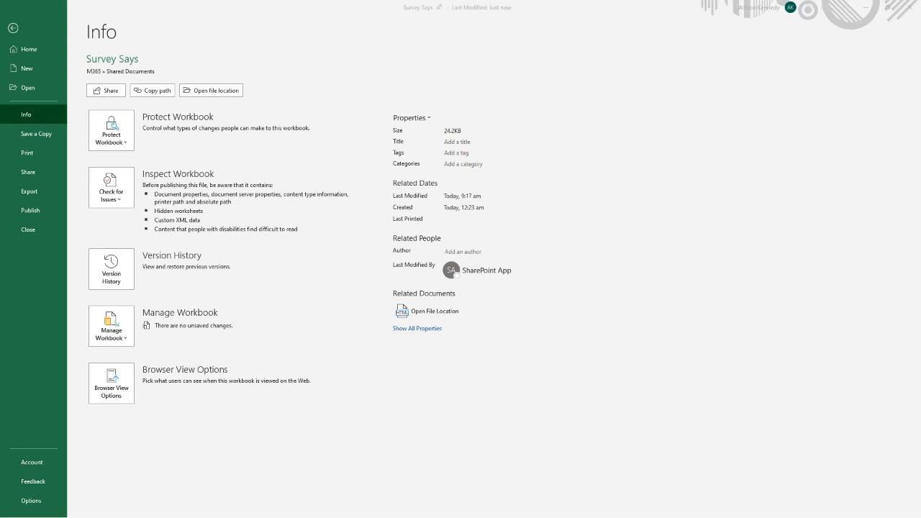
{"action": "left_click", "coordinate": [14, 34]}
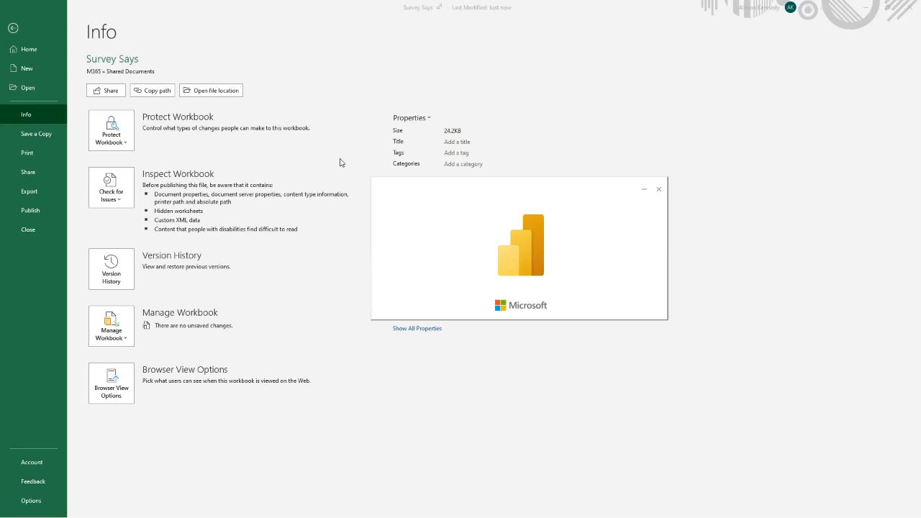
{"action": "left_click_drag", "start_coordinate": [543, 198], "coordinate": [502, 193]}
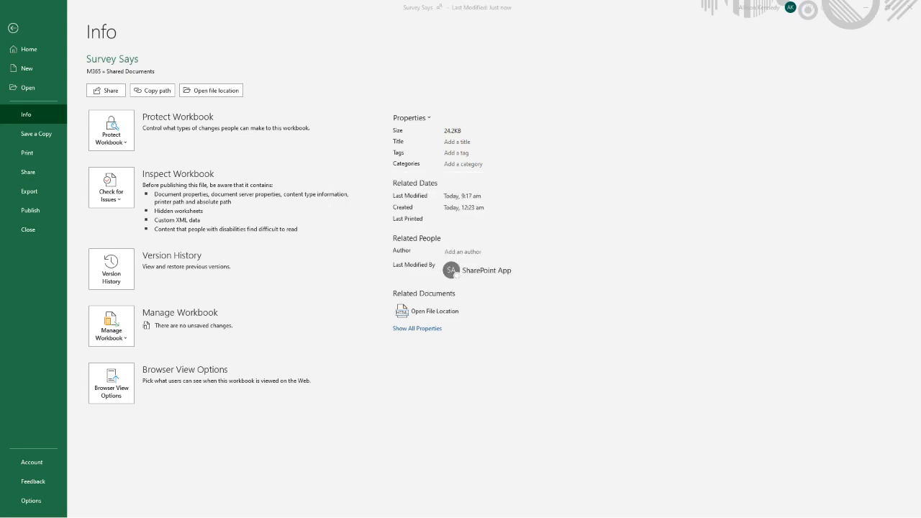
{"action": "left_click", "coordinate": [13, 29]}
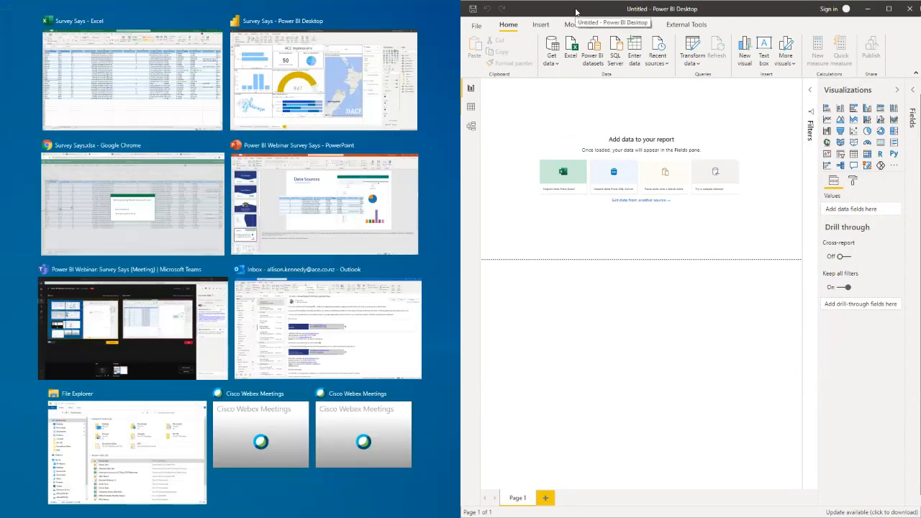
{"action": "double_click", "coordinate": [576, 10]}
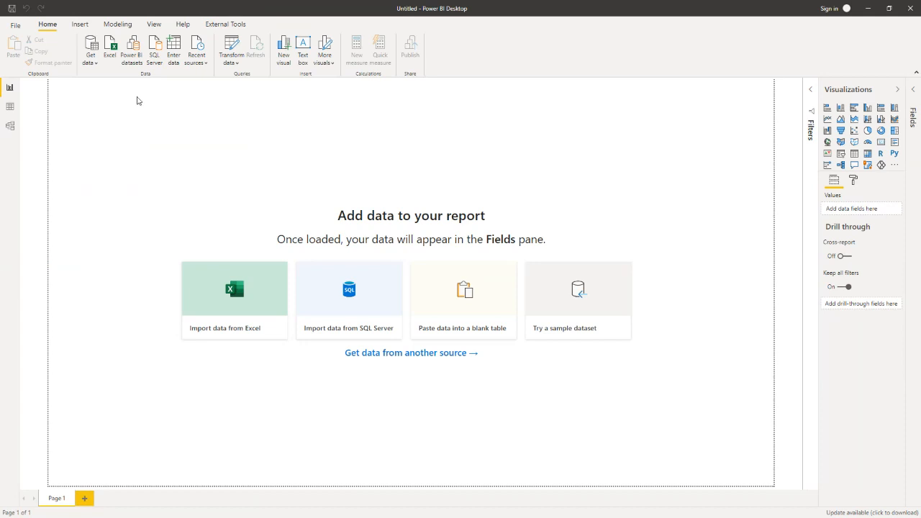
Step: Connect to the Survey Says workbook as a Web data source using the copied path, removing the ?web=1 ending so it finishes in .xlsx
{"action": "left_click", "coordinate": [88, 70]}
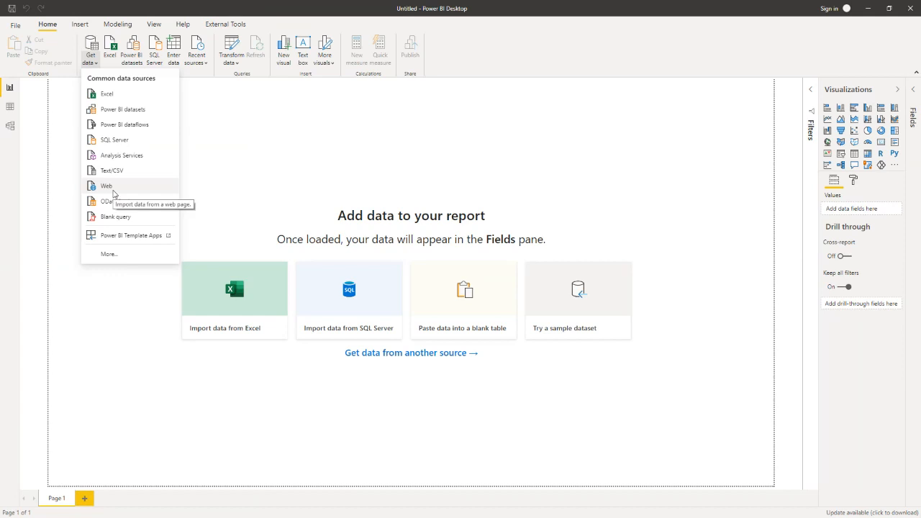
{"action": "left_click", "coordinate": [113, 186]}
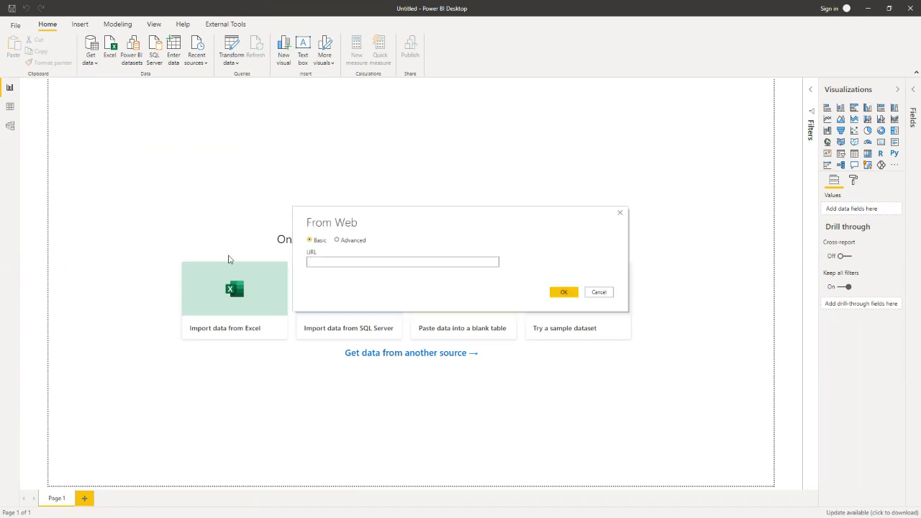
{"action": "key", "text": "ctrl+v"}
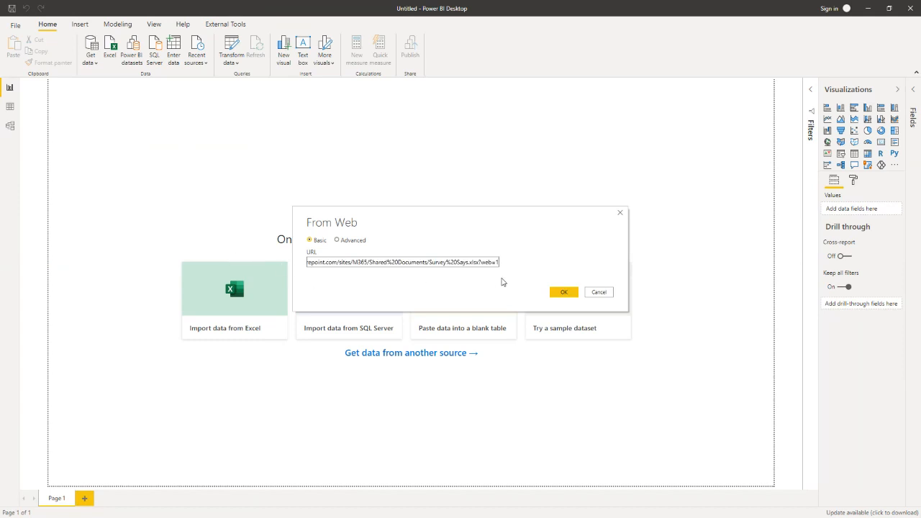
{"action": "key", "text": "BackSpace"}
{"action": "key", "text": "BackSpace"}
{"action": "key", "text": "BackSpace"}
{"action": "key", "text": "BackSpace"}
{"action": "key", "text": "BackSpace"}
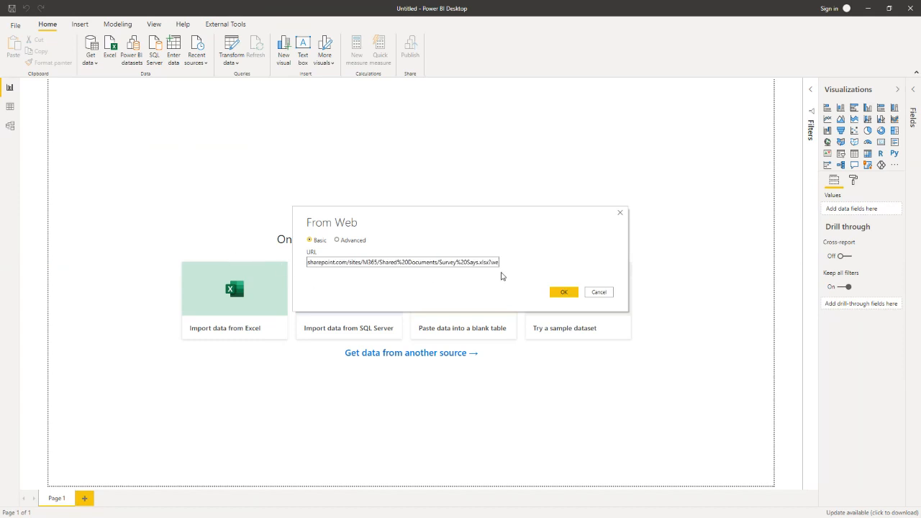
{"action": "key", "text": "BackSpace"}
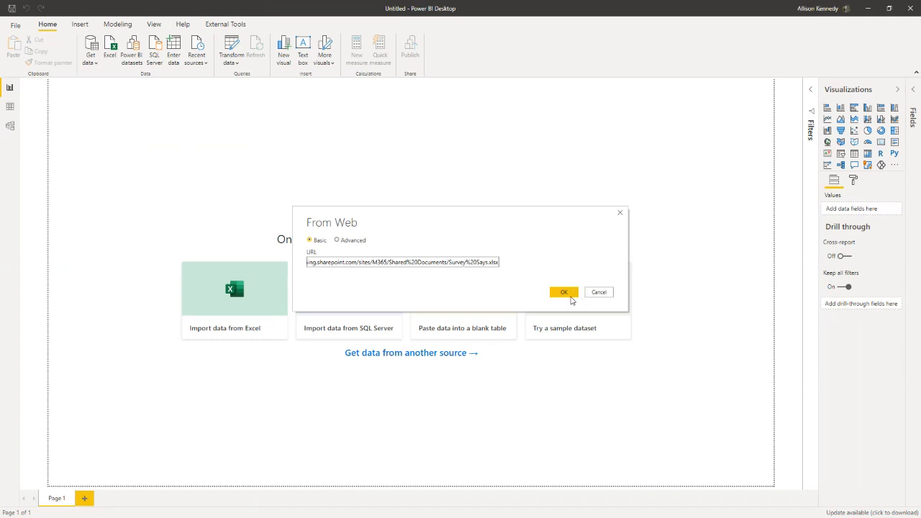
{"action": "left_click", "coordinate": [570, 294]}
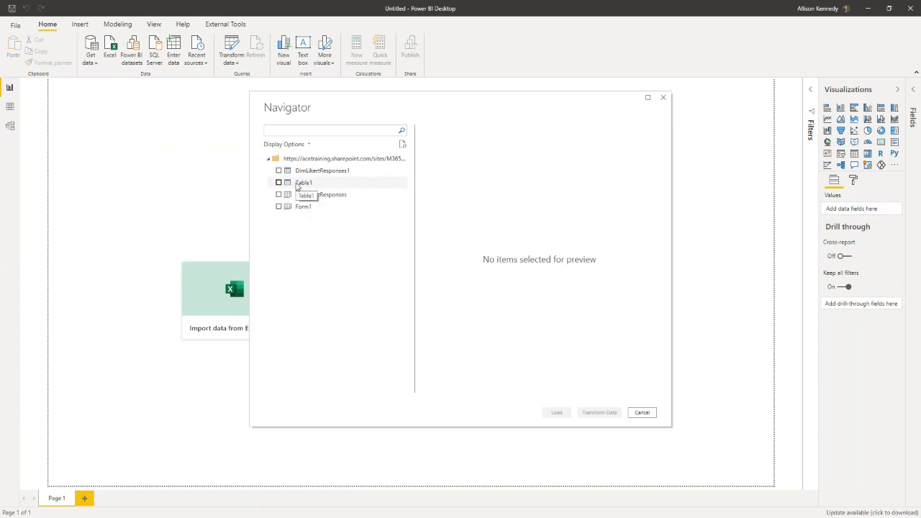
Step: Select Table1 from the workbook, look through its preview columns, and open it for transforming in Power Query Editor
{"action": "left_click", "coordinate": [294, 185]}
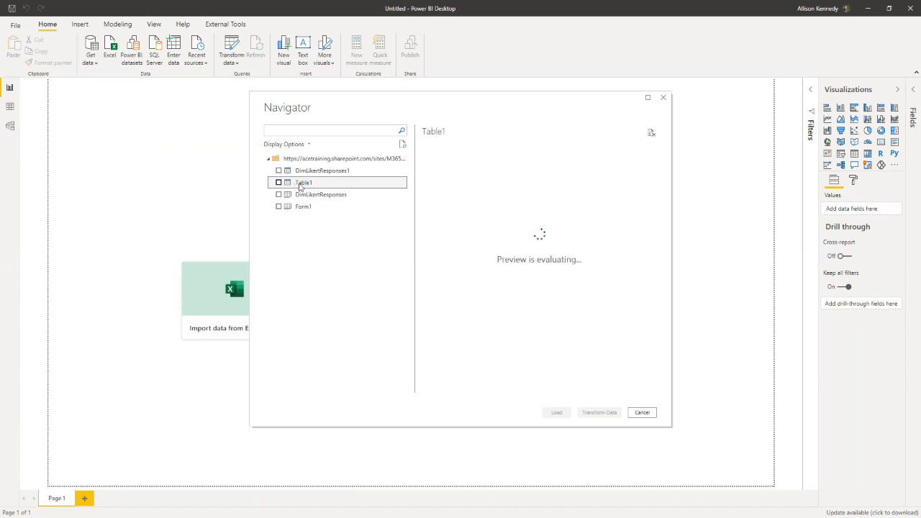
{"action": "left_click", "coordinate": [279, 184]}
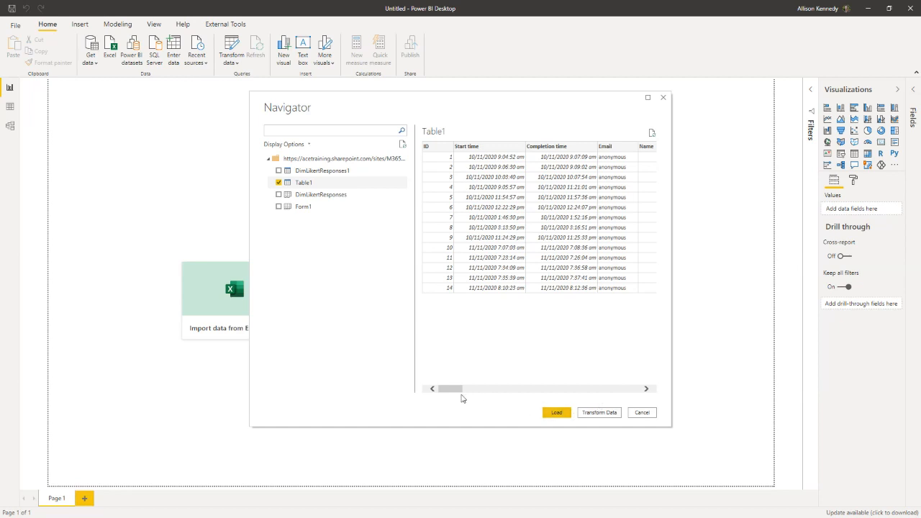
{"action": "left_click_drag", "start_coordinate": [446, 391], "coordinate": [518, 394]}
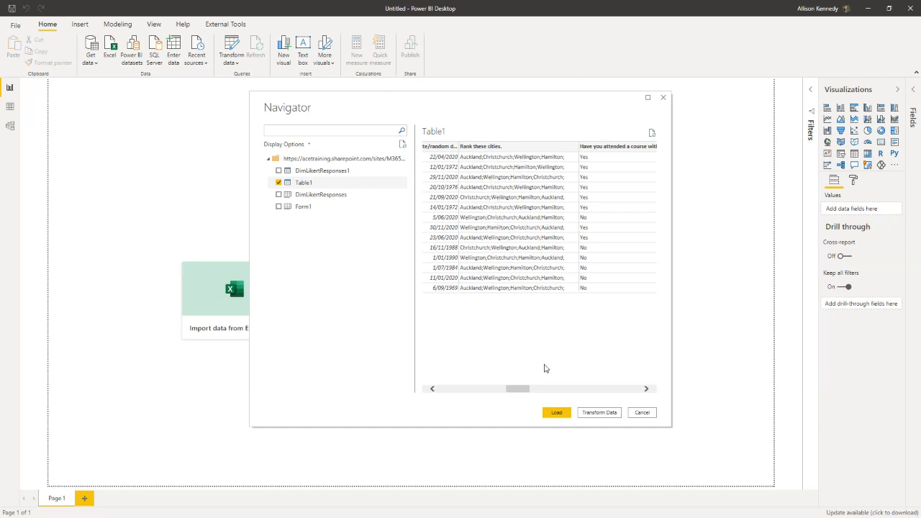
{"action": "left_click_drag", "start_coordinate": [522, 391], "coordinate": [580, 392]}
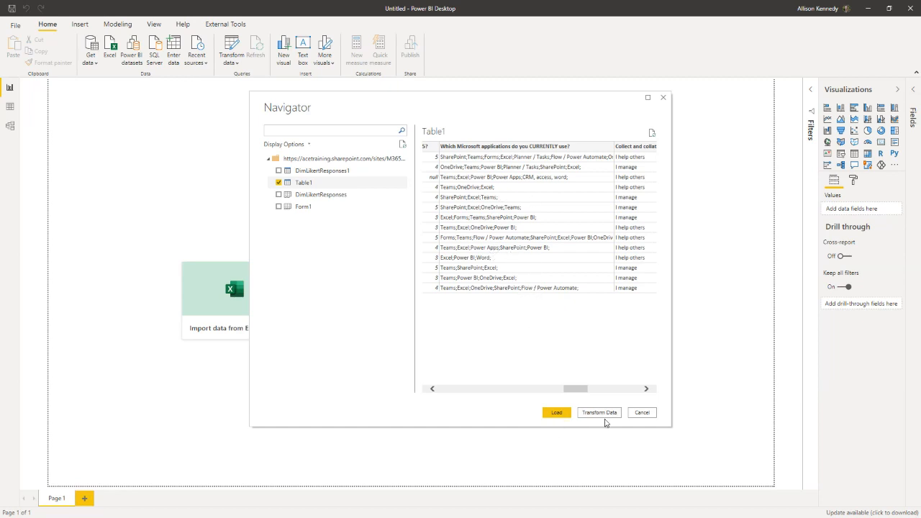
{"action": "left_click", "coordinate": [599, 412]}
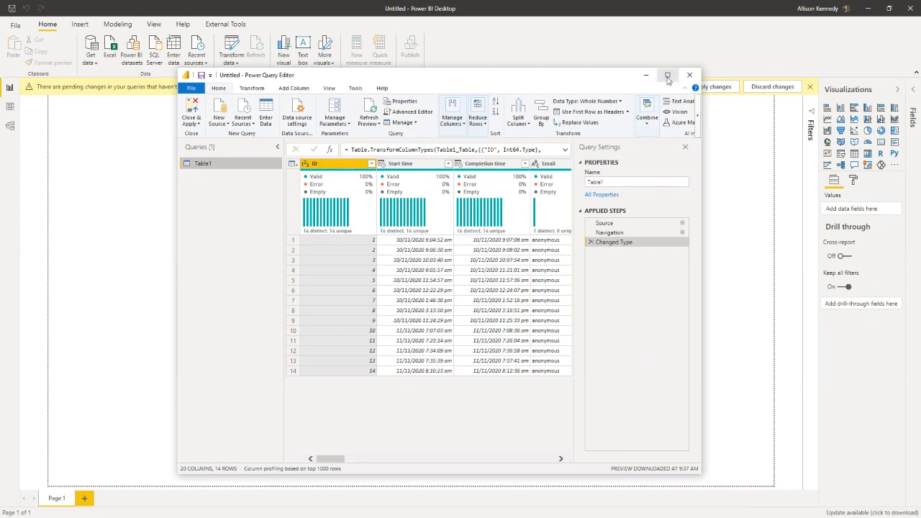
Step: Maximize the Power Query Editor and rename the Table1 query as RawData
{"action": "left_click", "coordinate": [667, 76]}
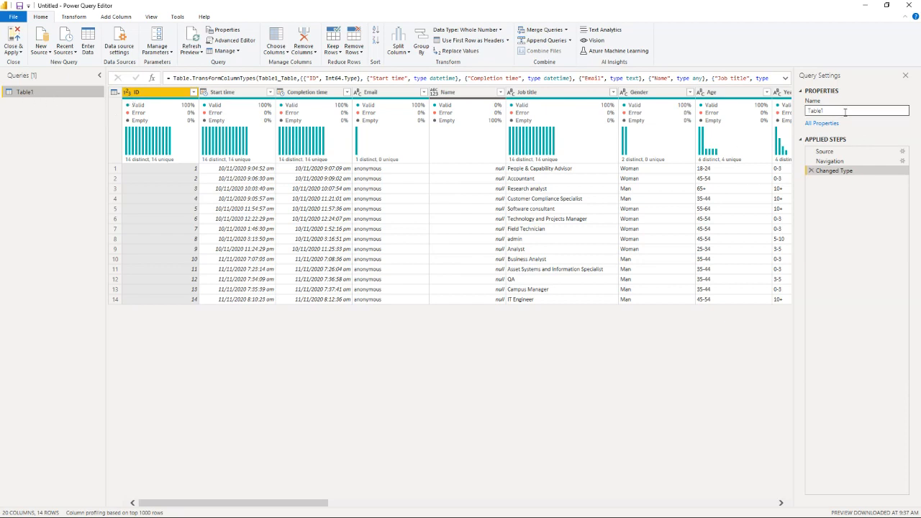
{"action": "left_click_drag", "start_coordinate": [846, 112], "coordinate": [804, 117]}
{"action": "type", "text": "Ra"}
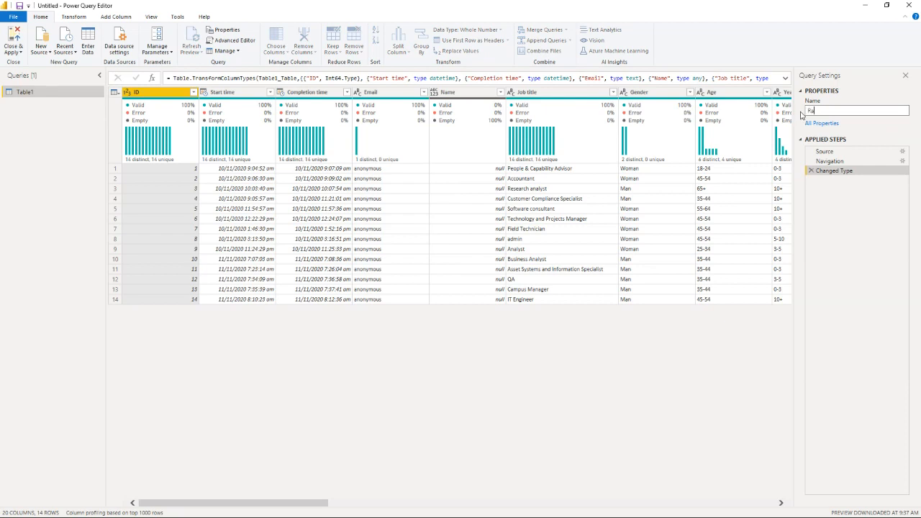
{"action": "type", "text": "wData"}
{"action": "key", "text": "Return"}
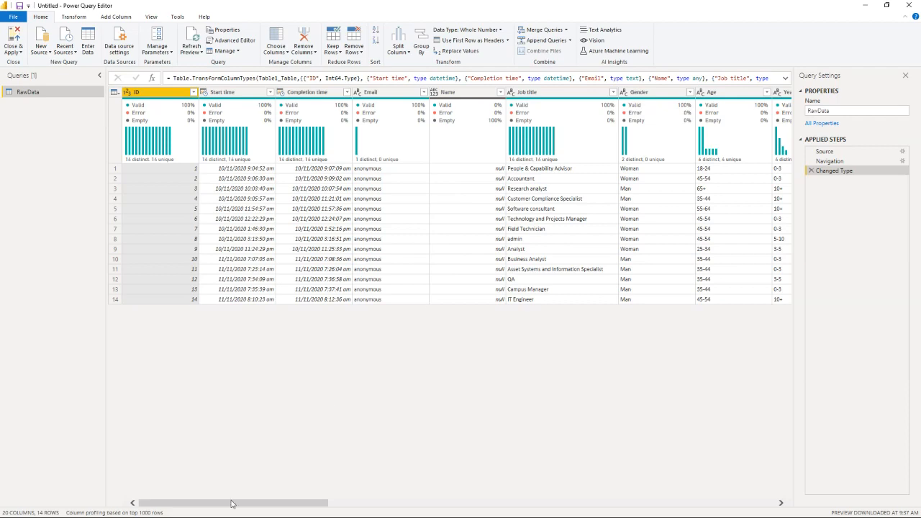
Step: Create a reference of the RawData query and rename it DimResponses
{"action": "left_click_drag", "start_coordinate": [200, 506], "coordinate": [446, 486]}
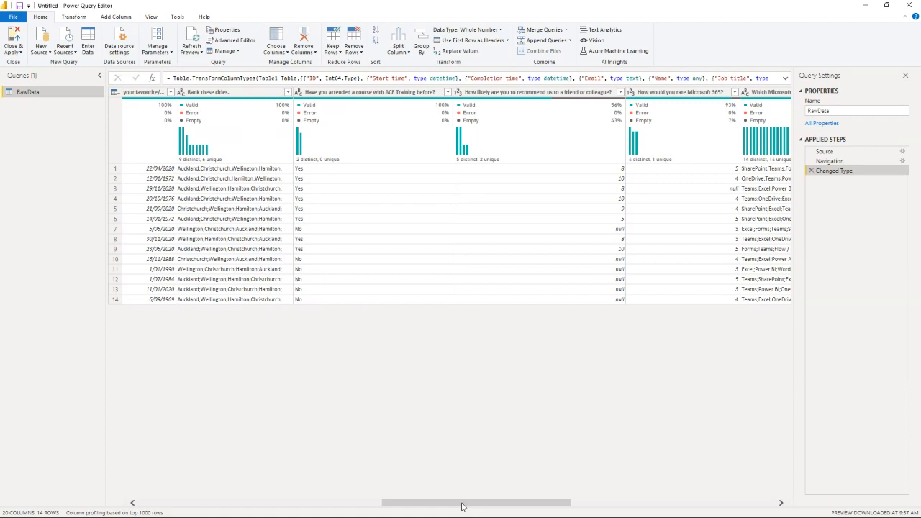
{"action": "left_click_drag", "start_coordinate": [461, 504], "coordinate": [200, 482]}
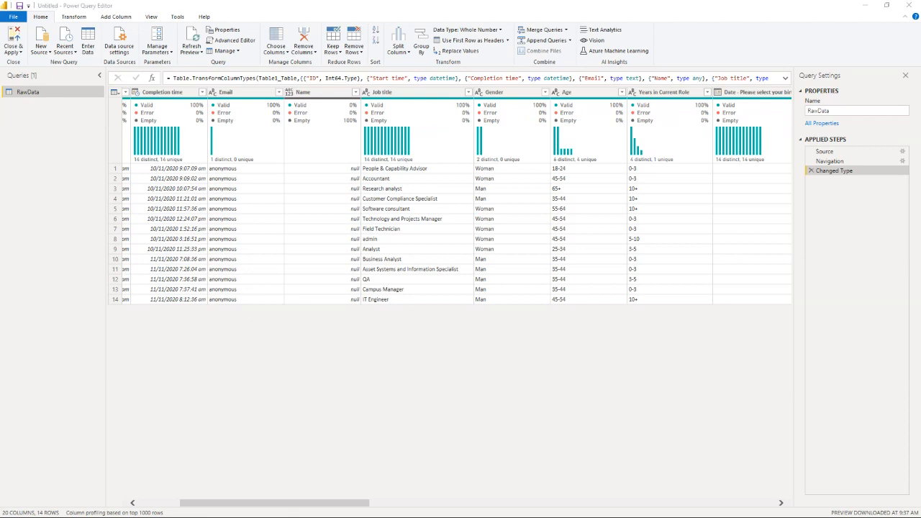
{"action": "left_click", "coordinate": [31, 95]}
{"action": "right_click", "coordinate": [32, 95]}
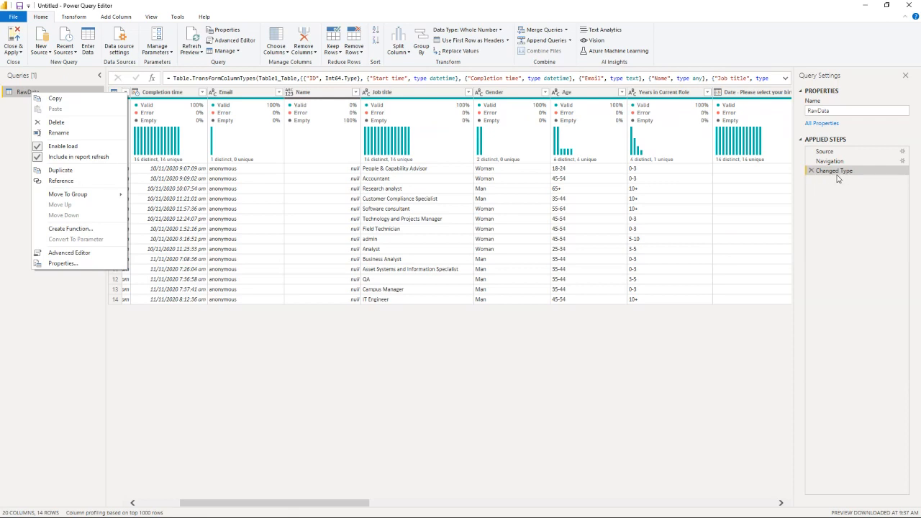
{"action": "left_click", "coordinate": [77, 186]}
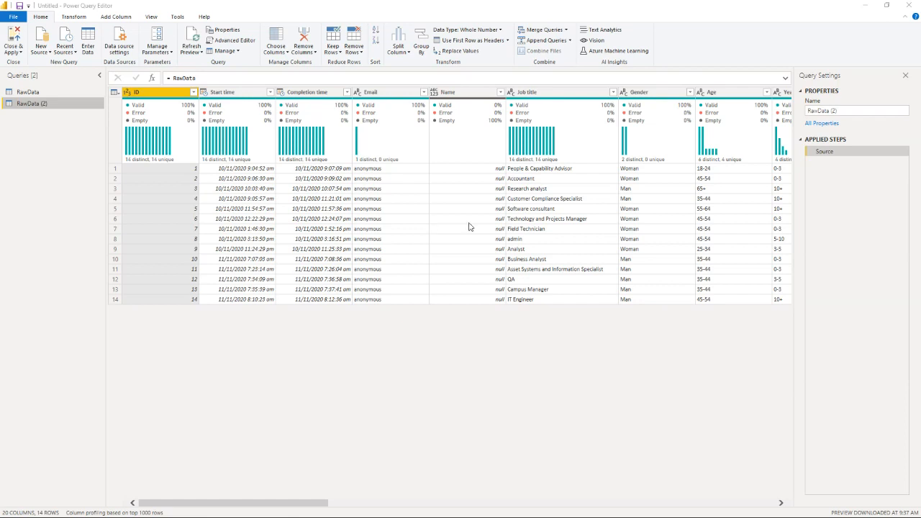
{"action": "left_click", "coordinate": [849, 112]}
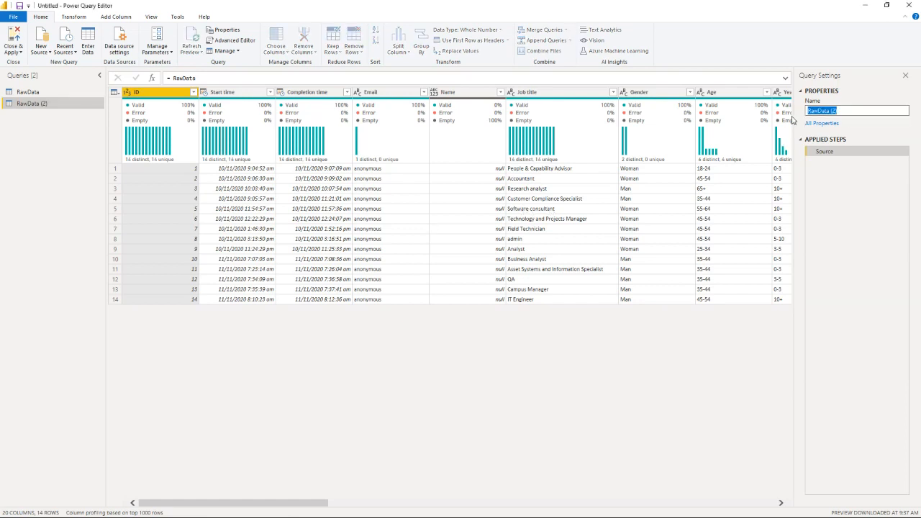
{"action": "type", "text": "DimResponses"}
{"action": "key", "text": "Return"}
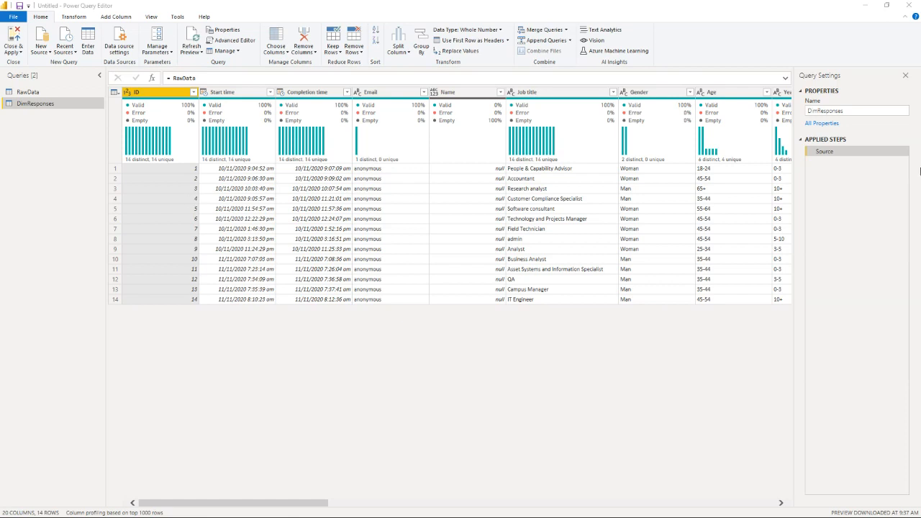
Step: Keep only the ID, start/completion times, Job title, Gender, Age, Years in Current Role, birthday date, ACE course, recommendation and Microsoft 365 rating columns
{"action": "left_click", "coordinate": [277, 53]}
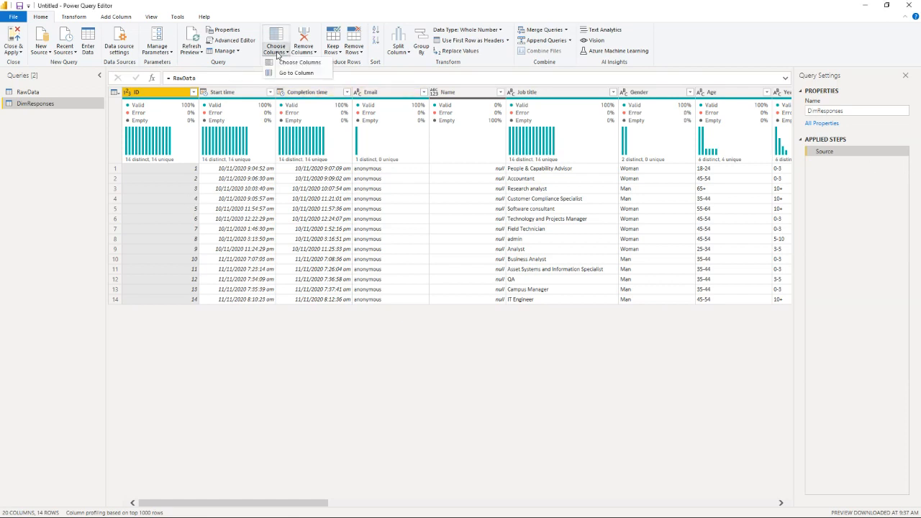
{"action": "left_click", "coordinate": [295, 62]}
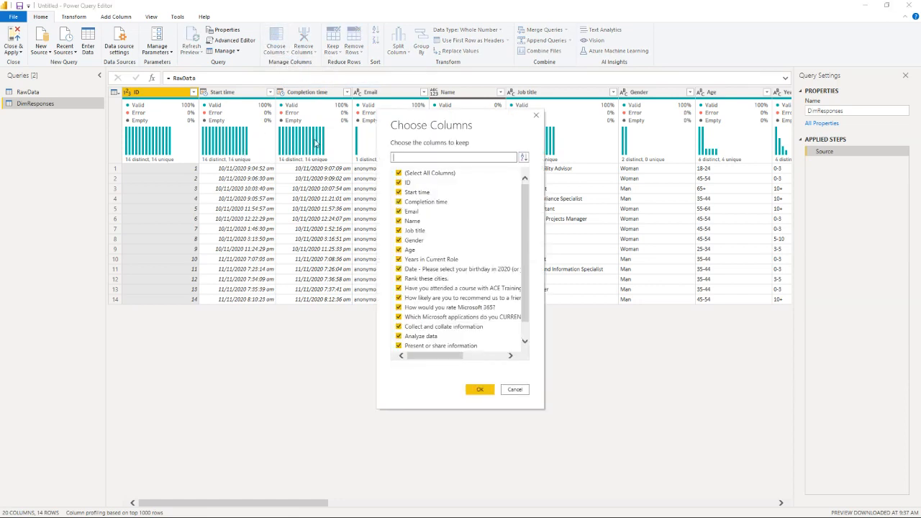
{"action": "left_click", "coordinate": [431, 175]}
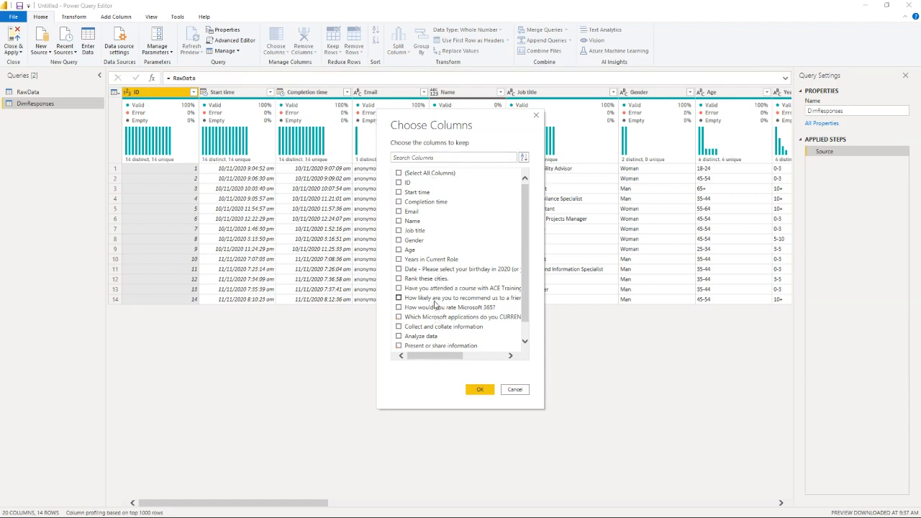
{"action": "left_click", "coordinate": [407, 184]}
{"action": "left_click", "coordinate": [408, 202]}
{"action": "left_click", "coordinate": [408, 231]}
{"action": "left_click", "coordinate": [409, 240]}
{"action": "left_click", "coordinate": [410, 250]}
{"action": "left_click", "coordinate": [423, 260]}
{"action": "left_click", "coordinate": [425, 272]}
{"action": "left_click", "coordinate": [428, 289]}
{"action": "left_click", "coordinate": [427, 301]}
{"action": "left_click", "coordinate": [480, 389]}
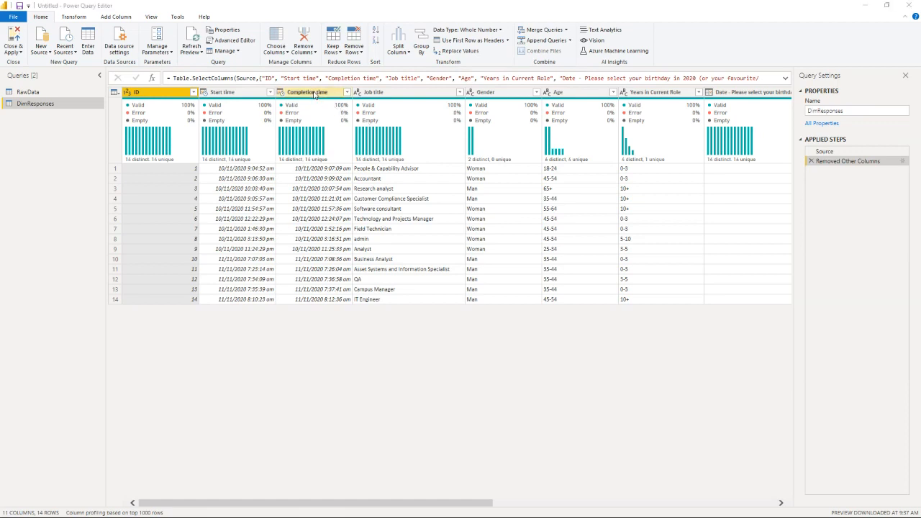
Step: Add a column subtracting Start time from Completion time, and add a Total Minutes column calculated from that duration
{"action": "mouse_move", "coordinate": [332, 106]}
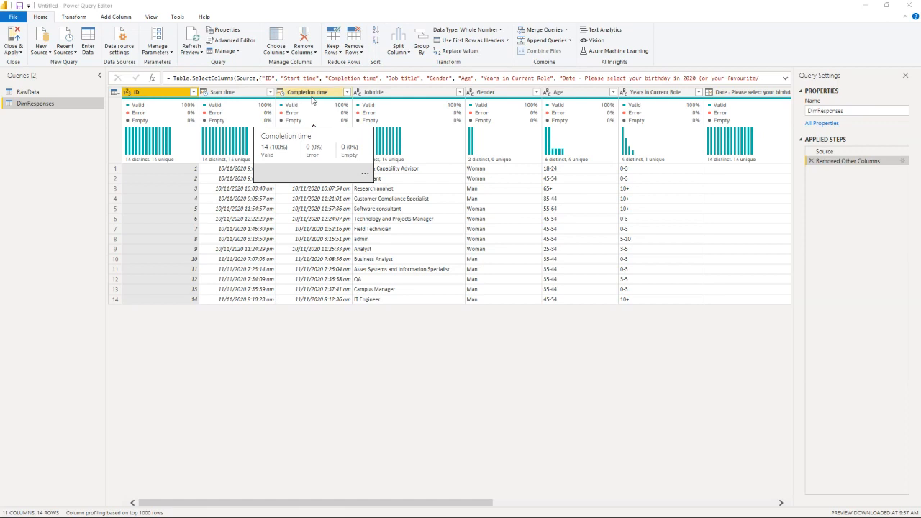
{"action": "left_click", "coordinate": [312, 93]}
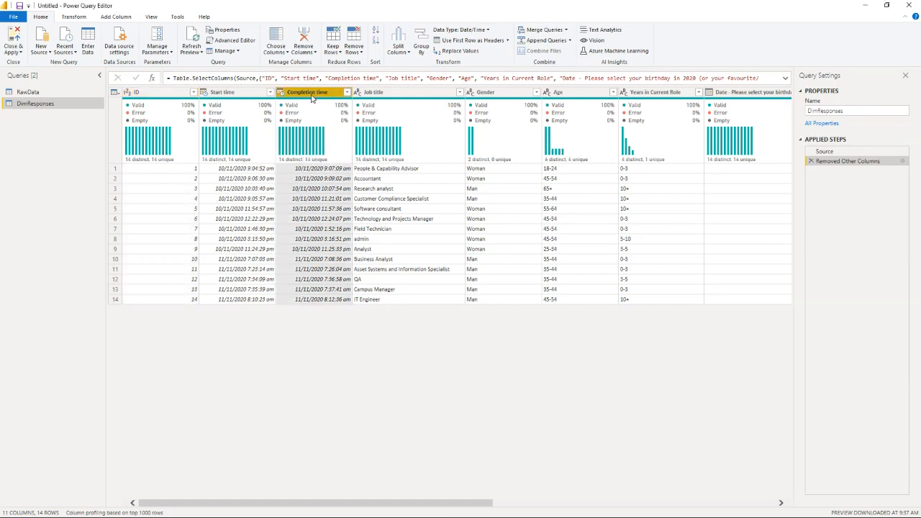
{"action": "left_click", "coordinate": [238, 93], "text": "ctrl"}
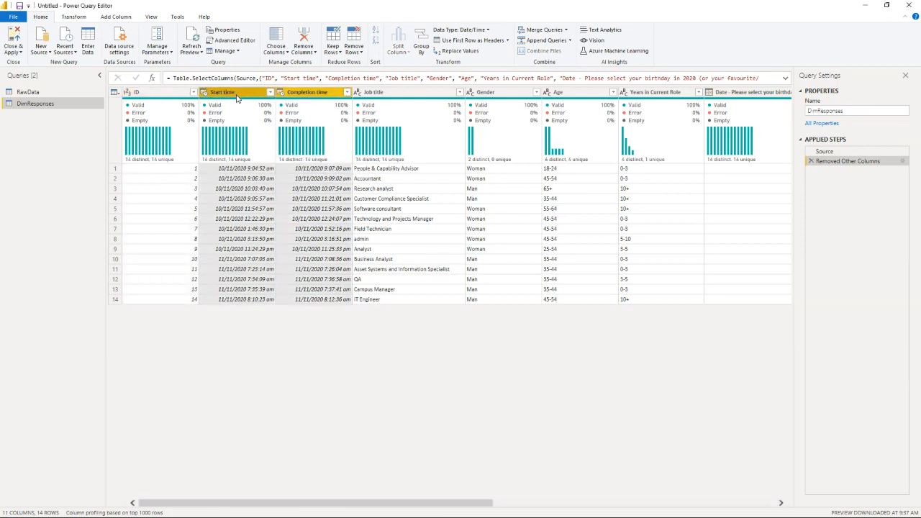
{"action": "mouse_move", "coordinate": [229, 122]}
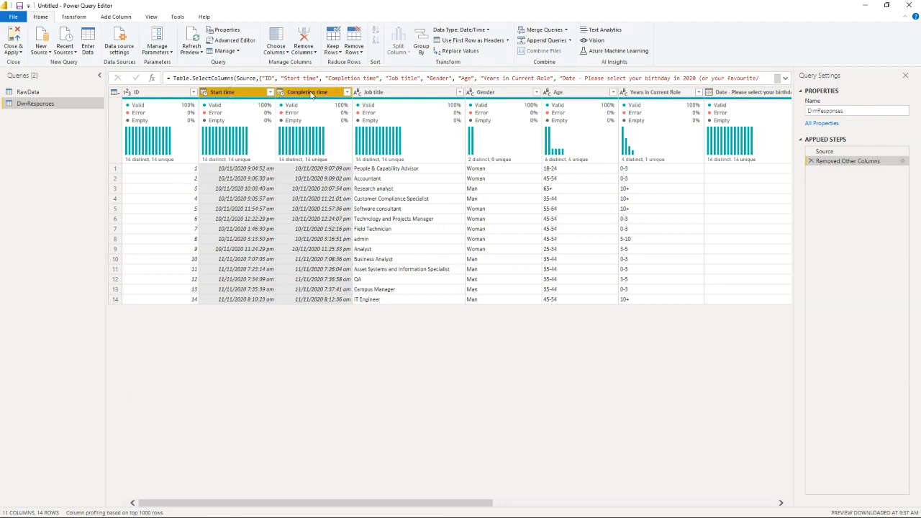
{"action": "left_click", "coordinate": [115, 18]}
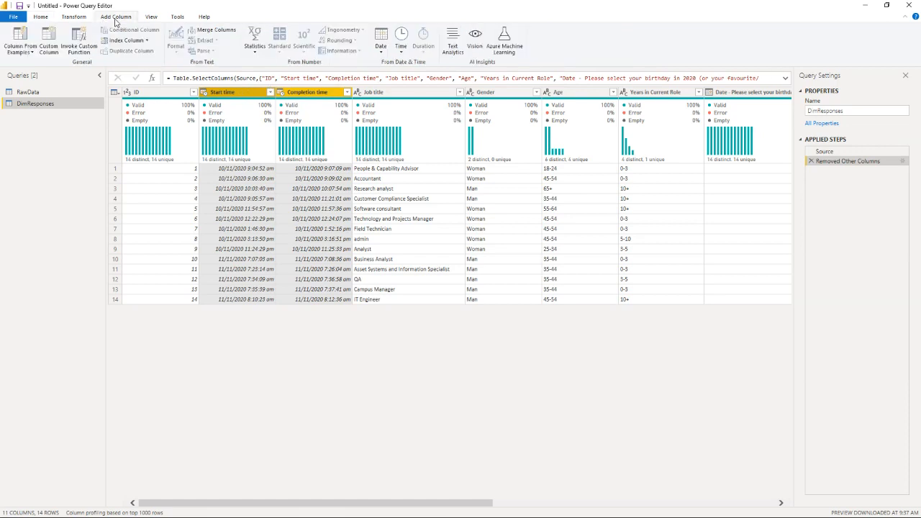
{"action": "left_click", "coordinate": [382, 51]}
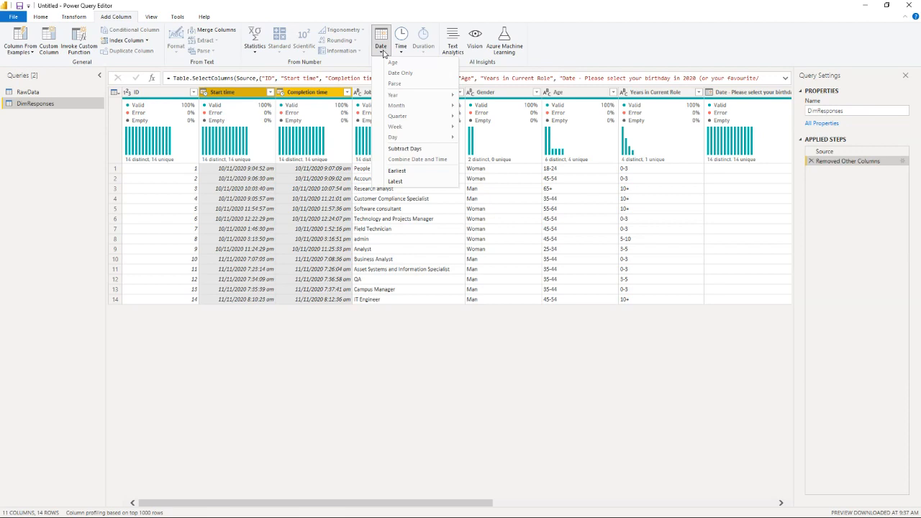
{"action": "left_click", "coordinate": [402, 55]}
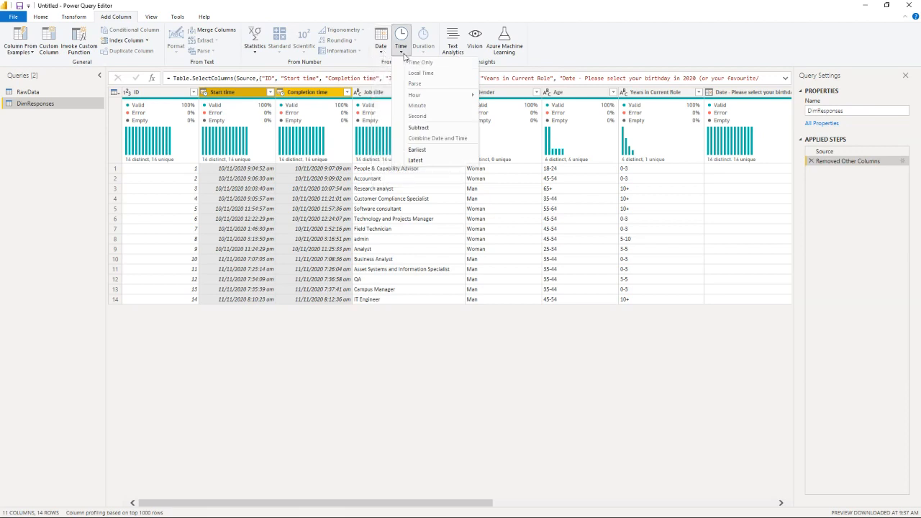
{"action": "left_click", "coordinate": [377, 52]}
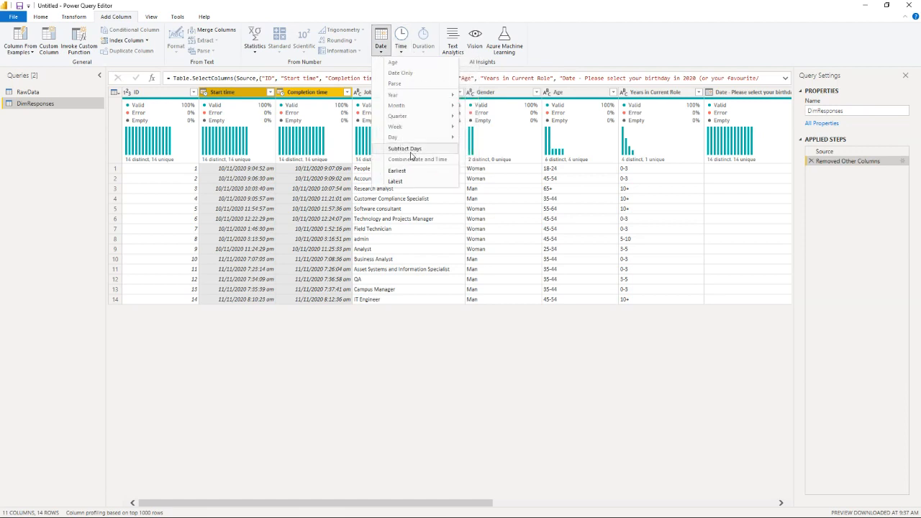
{"action": "left_click", "coordinate": [403, 55]}
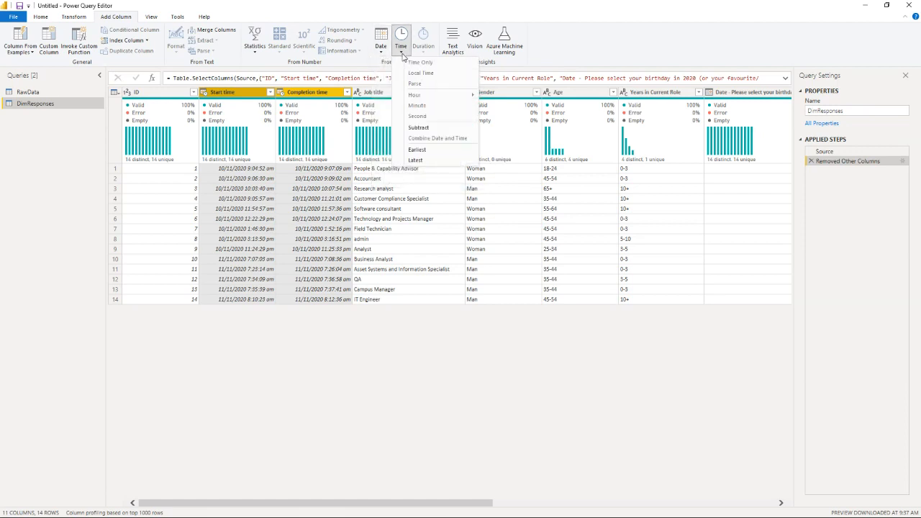
{"action": "left_click", "coordinate": [419, 127]}
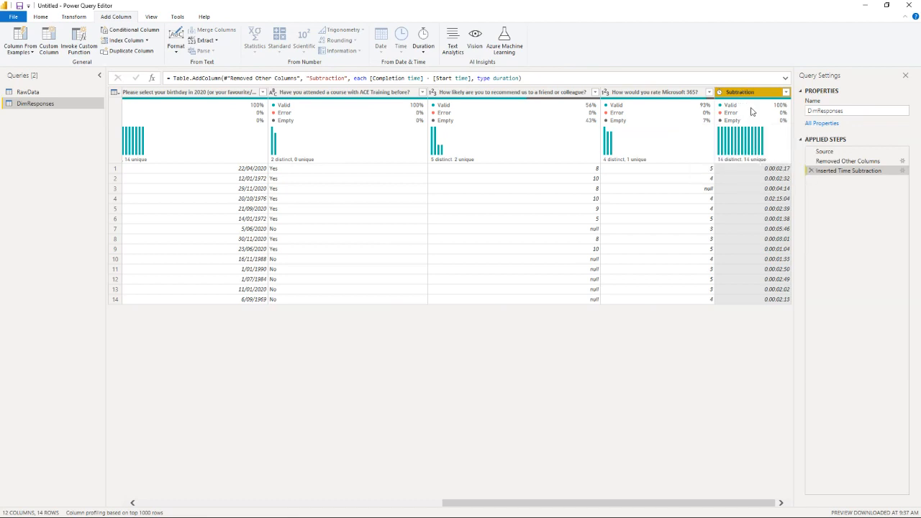
{"action": "left_click", "coordinate": [430, 56]}
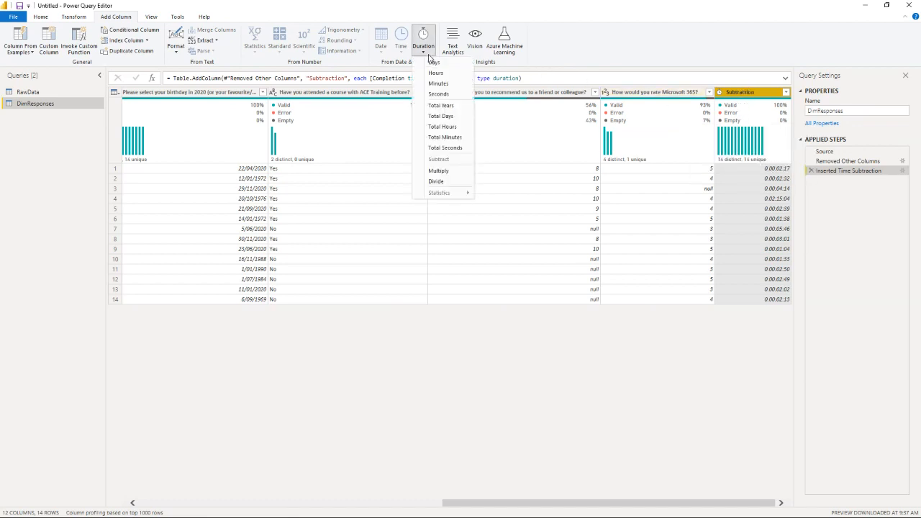
{"action": "left_click", "coordinate": [426, 139]}
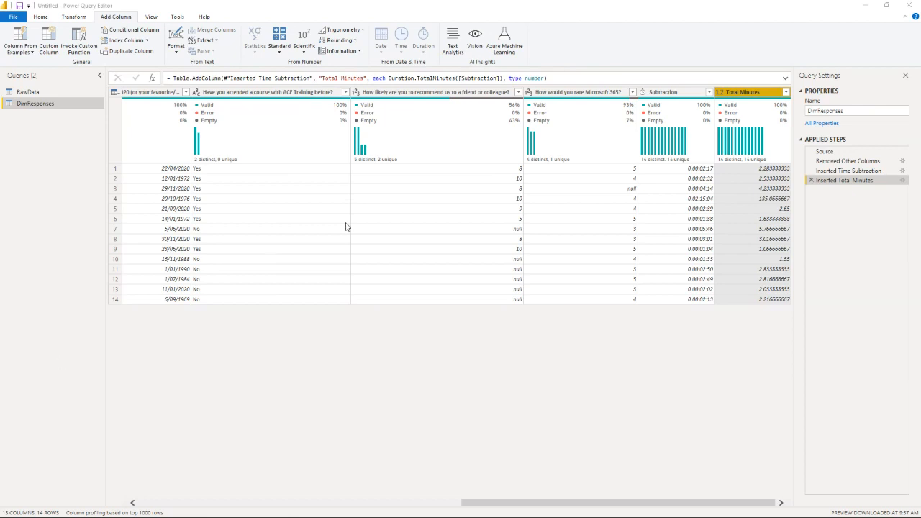
Step: Rename the Subtraction column as Time to Complete and the Total Minutes column as Minutes to Complete
{"action": "double_click", "coordinate": [663, 92]}
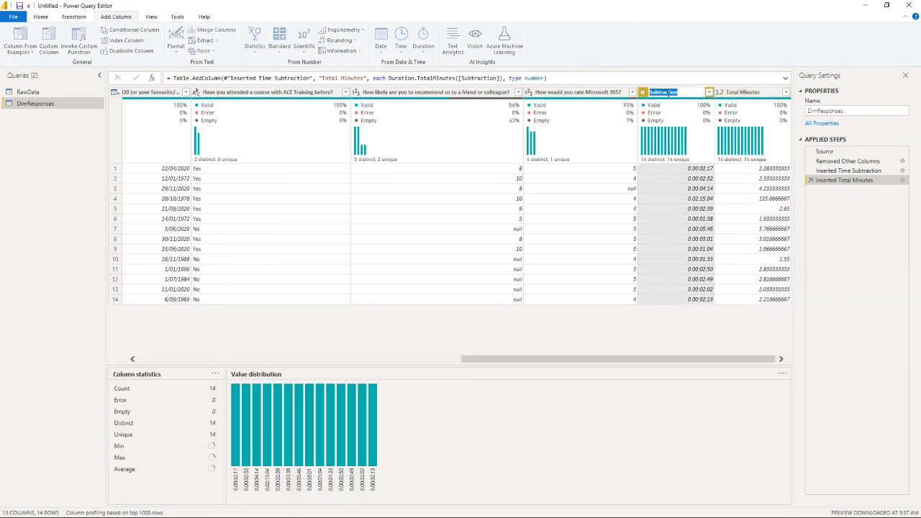
{"action": "type", "text": "Take to "}
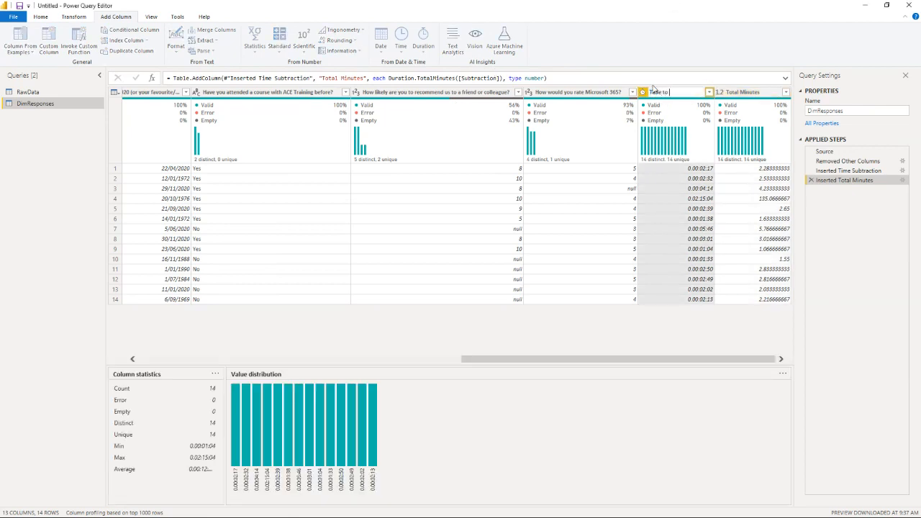
{"action": "type", "text": "Complete"}
{"action": "key", "text": "Return"}
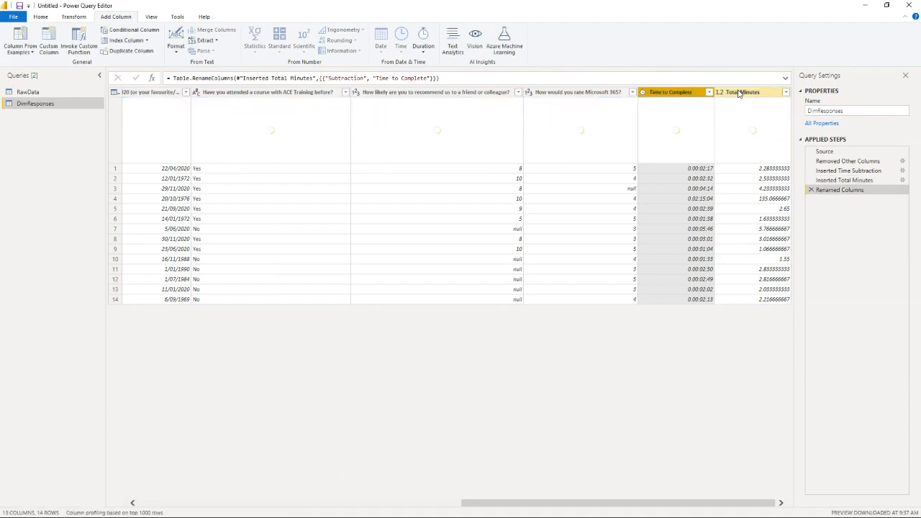
{"action": "left_click", "coordinate": [741, 92]}
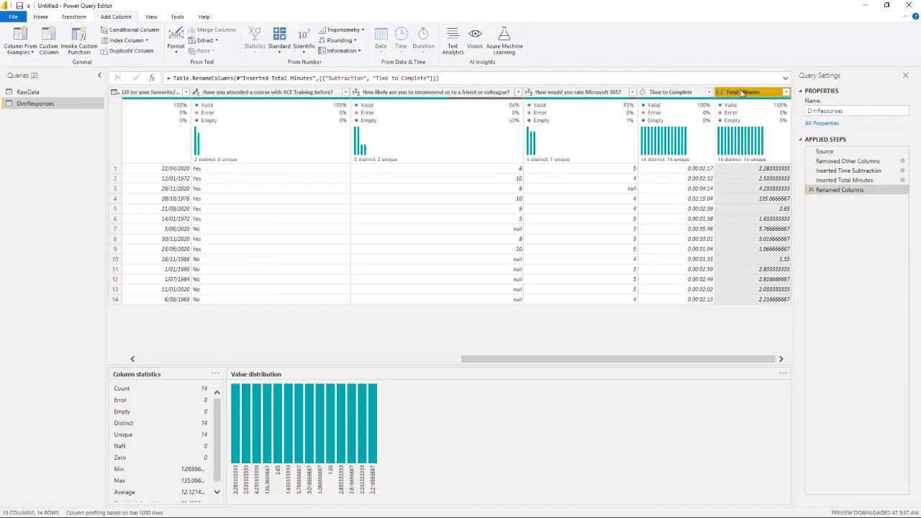
{"action": "double_click", "coordinate": [741, 92]}
{"action": "key", "text": "BackSpace"}
{"action": "type", "text": "Minute"}
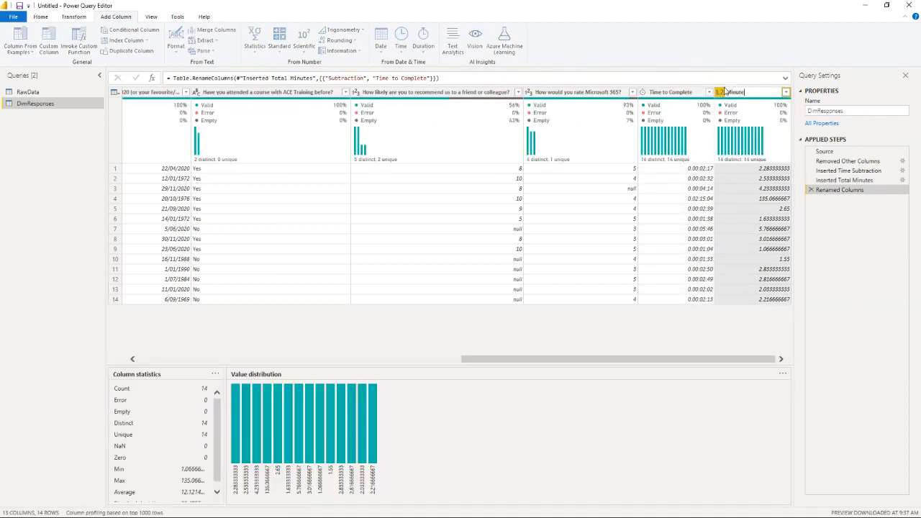
{"action": "type", "text": "s to"}
{"action": "type", "text": " Complete"}
{"action": "key", "text": "Return"}
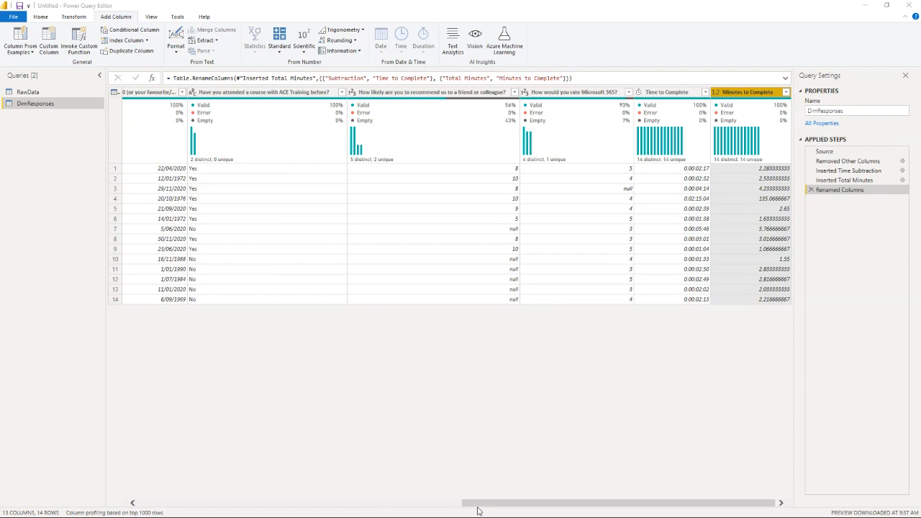
Step: Start a custom column in DimResponses named DateKey
{"action": "left_click_drag", "start_coordinate": [480, 506], "coordinate": [140, 508]}
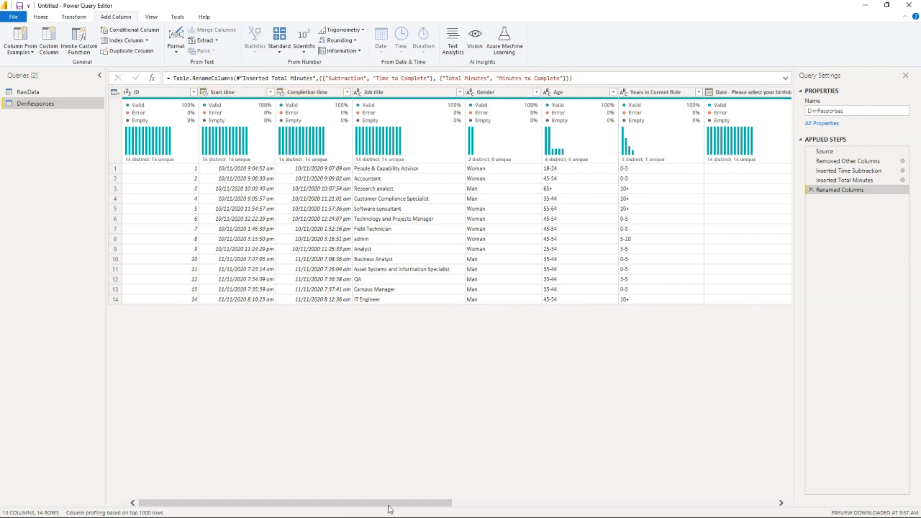
{"action": "left_click_drag", "start_coordinate": [387, 509], "coordinate": [531, 509]}
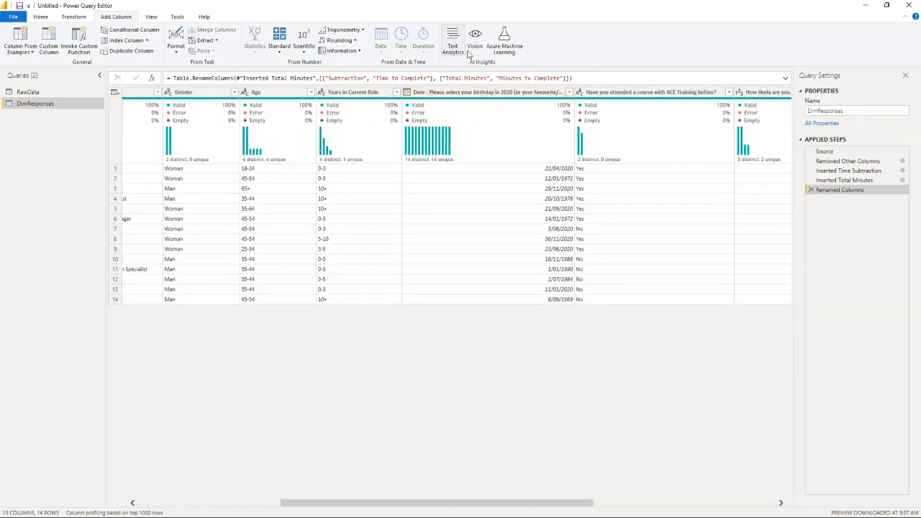
{"action": "left_click", "coordinate": [473, 92]}
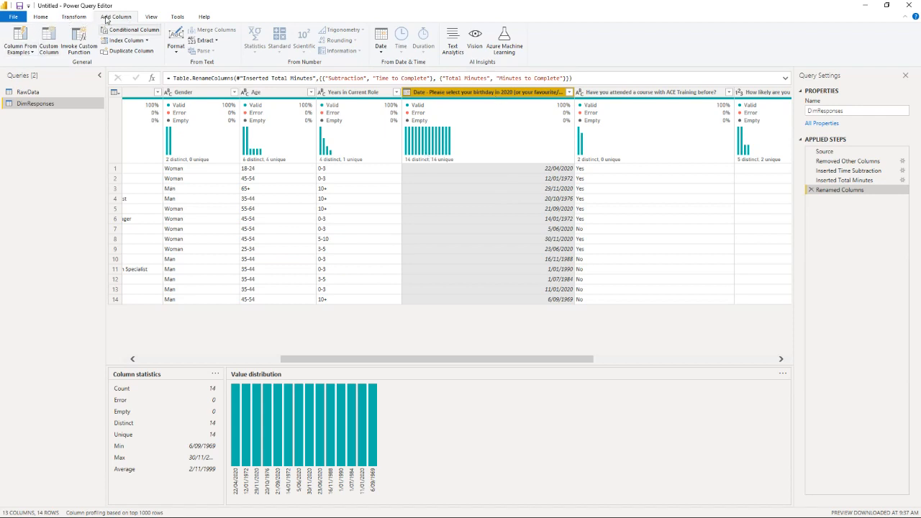
{"action": "left_click", "coordinate": [51, 47]}
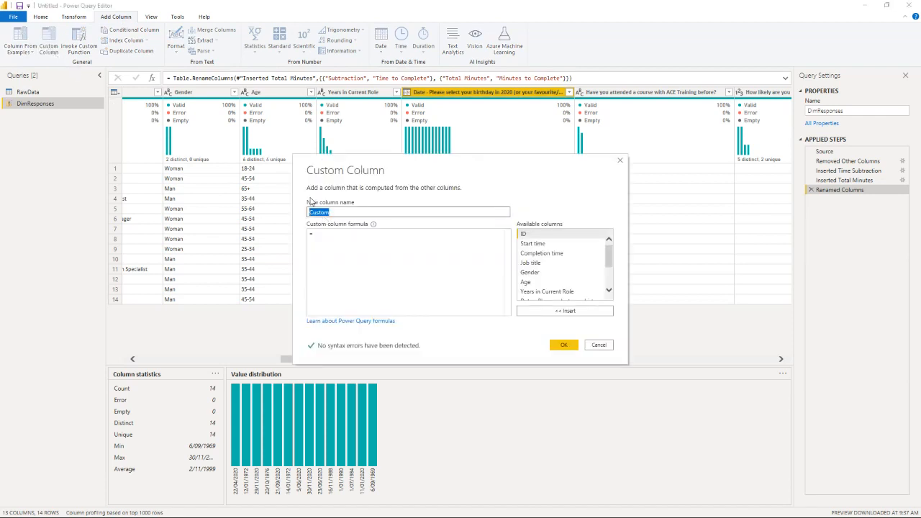
{"action": "type", "text": "DateKey"}
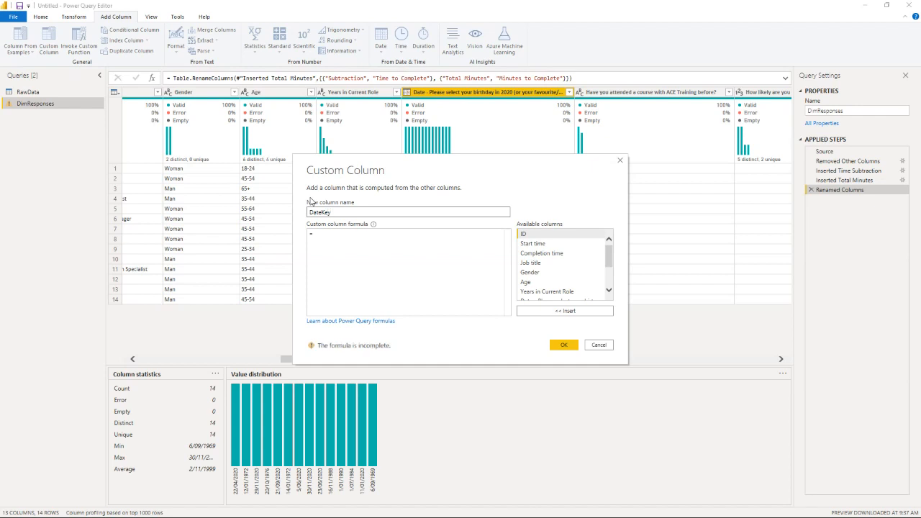
Step: Enter a DateKey formula joining "2020" with Date.ToText of the birthday date column in "MMdd" format
{"action": "left_click", "coordinate": [331, 236]}
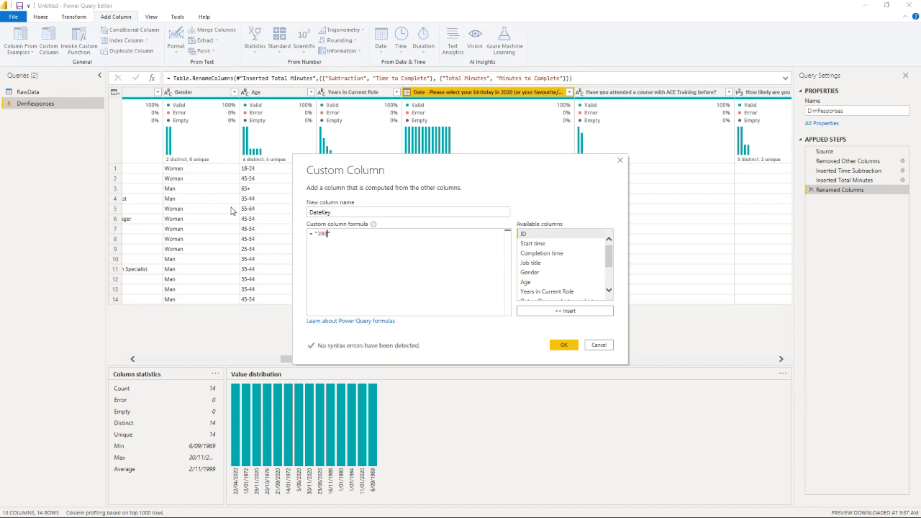
{"action": "type", "text": "0"}
{"action": "type", "text": "&"}
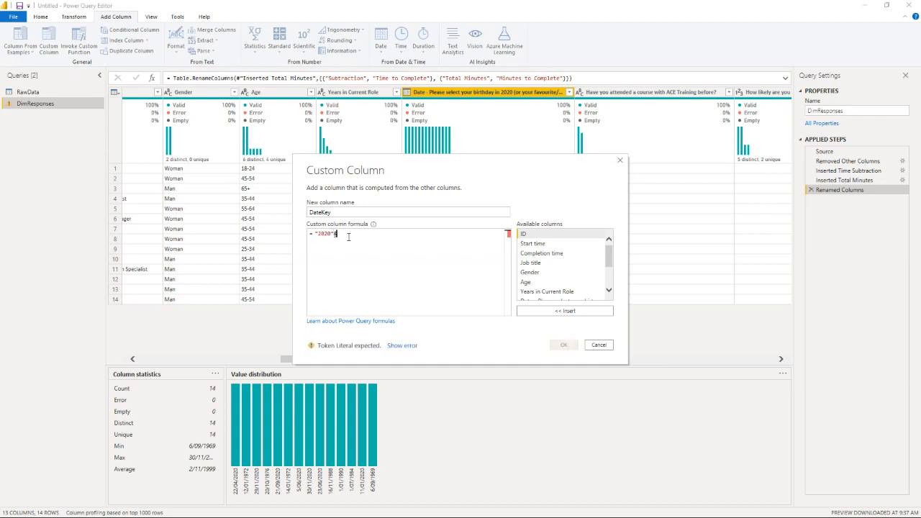
{"action": "type", "text": "Date."}
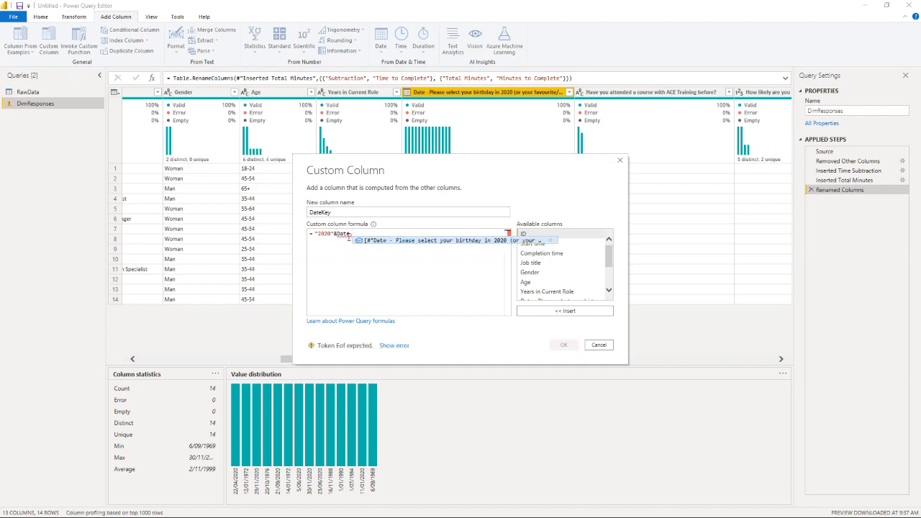
{"action": "type", "text": "Tot"}
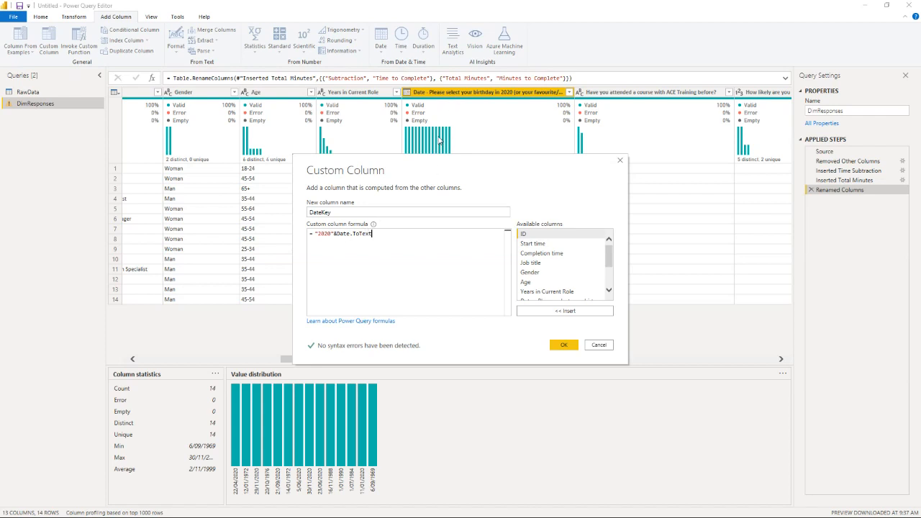
{"action": "type", "text": "ext("}
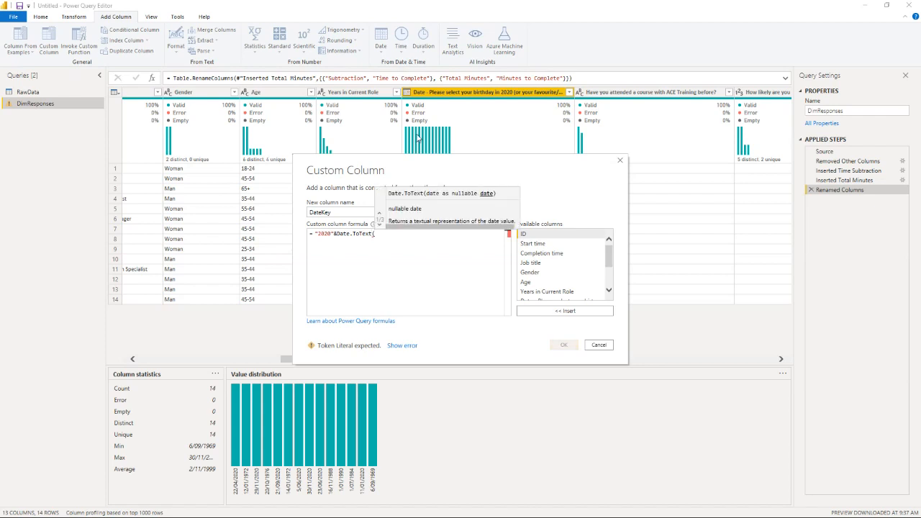
{"action": "scroll", "coordinate": [539, 262], "scroll_direction": "down", "scroll_amount": 1}
{"action": "scroll", "coordinate": [540, 263], "scroll_direction": "down", "scroll_amount": 4}
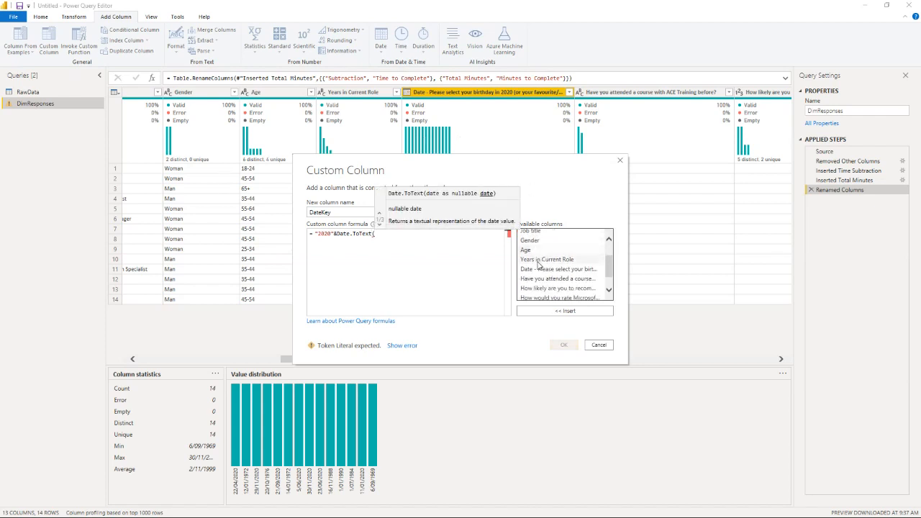
{"action": "double_click", "coordinate": [548, 259]}
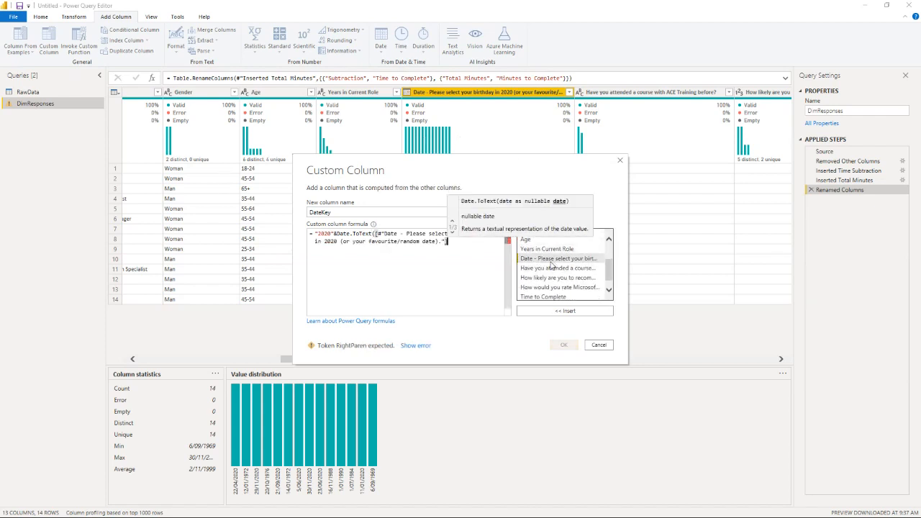
{"action": "type", "text": ")"}
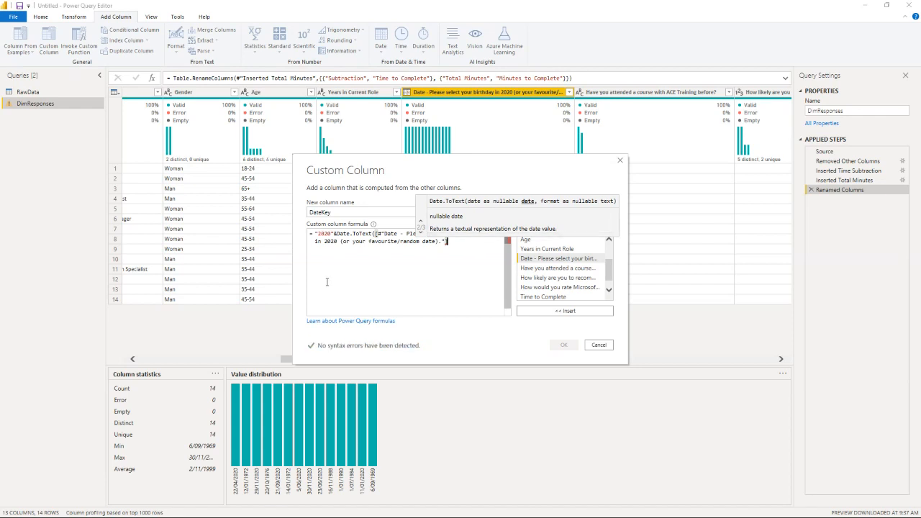
{"action": "key", "text": "BackSpace"}
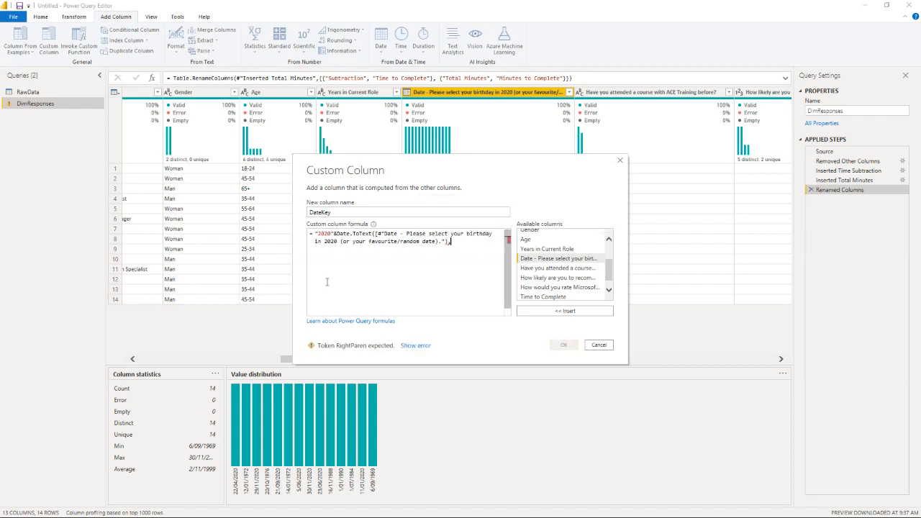
{"action": "type", "text": ", \"MMdd\""}
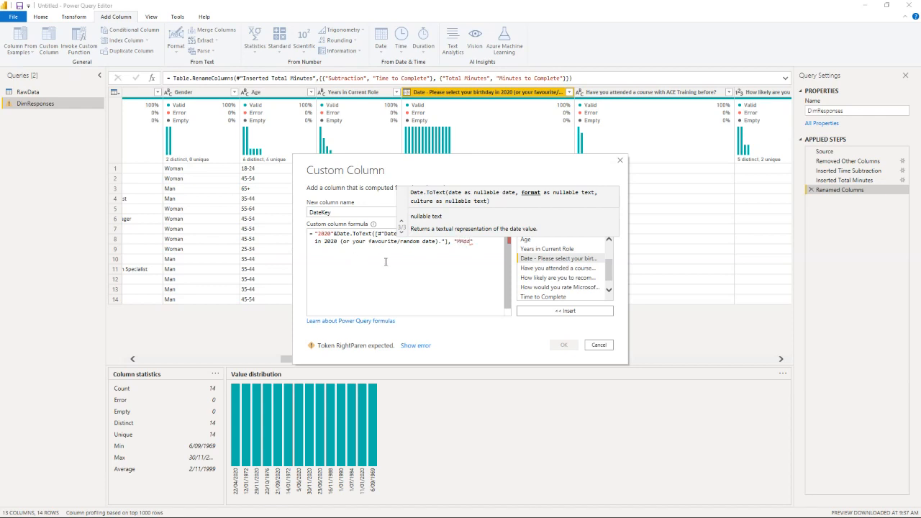
{"action": "left_click", "coordinate": [487, 246]}
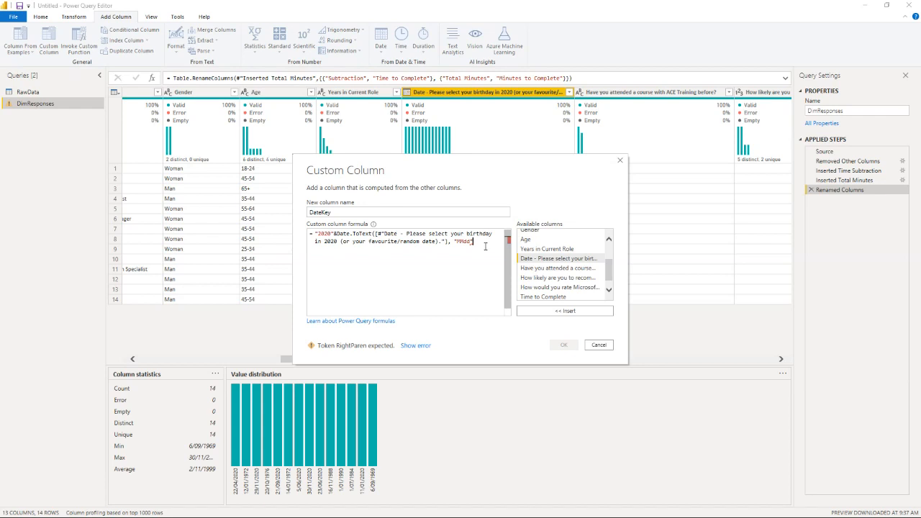
{"action": "type", "text": ")"}
Step: Create the DateKey column and set its data type to Text
{"action": "left_click", "coordinate": [564, 344]}
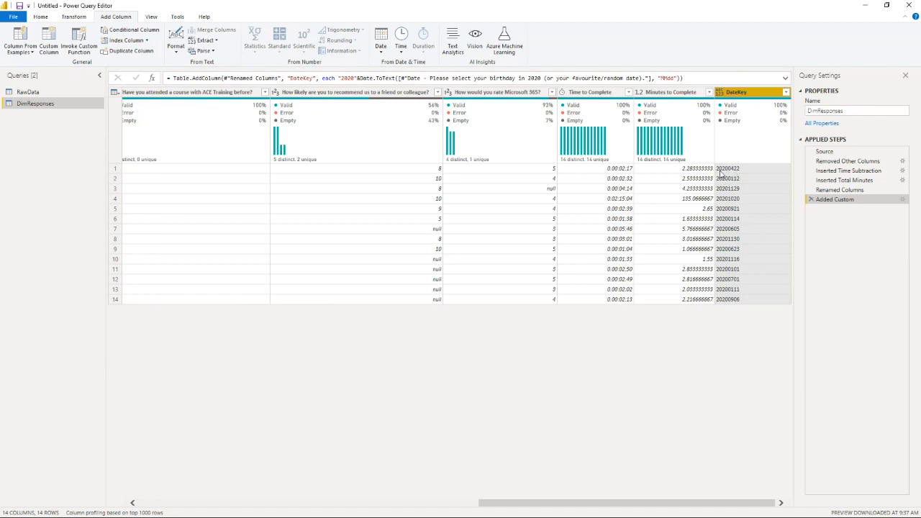
{"action": "left_click", "coordinate": [722, 94]}
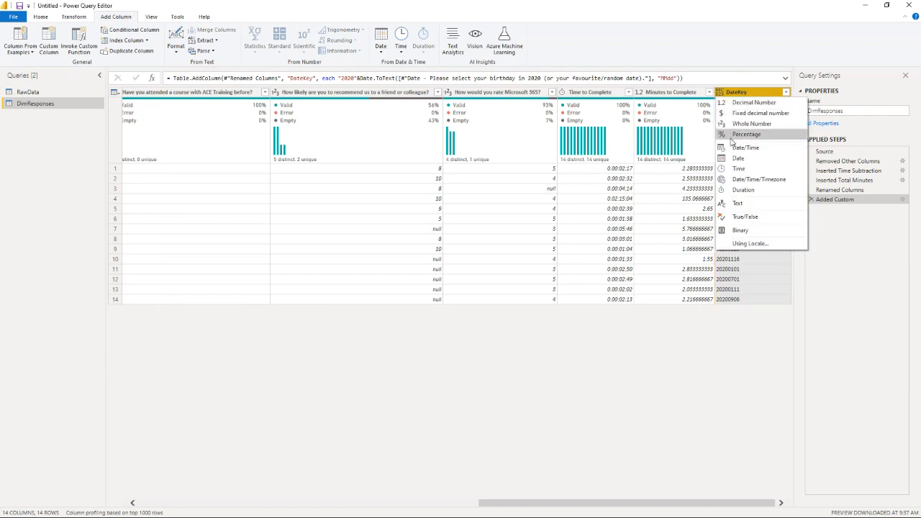
{"action": "left_click", "coordinate": [737, 203]}
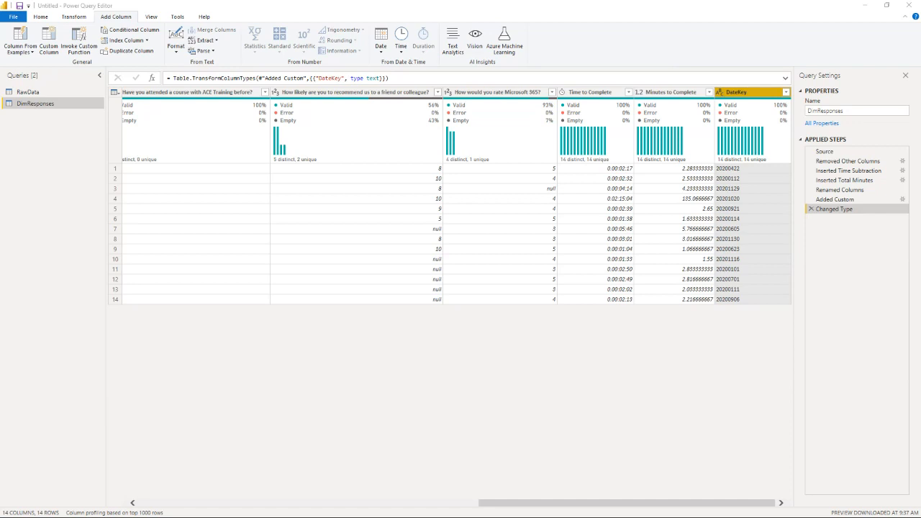
Step: Create another reference of the RawData query and rename it DimQuestions
{"action": "right_click", "coordinate": [41, 93]}
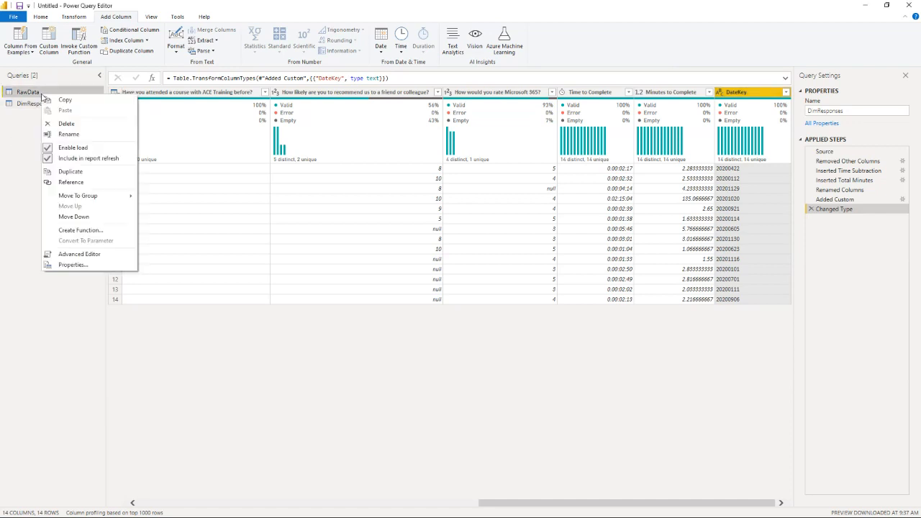
{"action": "left_click", "coordinate": [70, 181]}
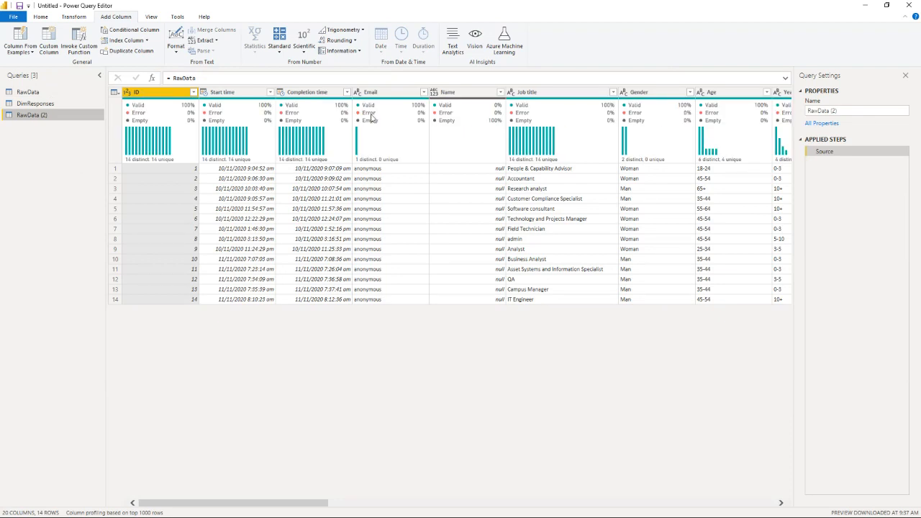
{"action": "left_click_drag", "start_coordinate": [842, 111], "coordinate": [789, 109]}
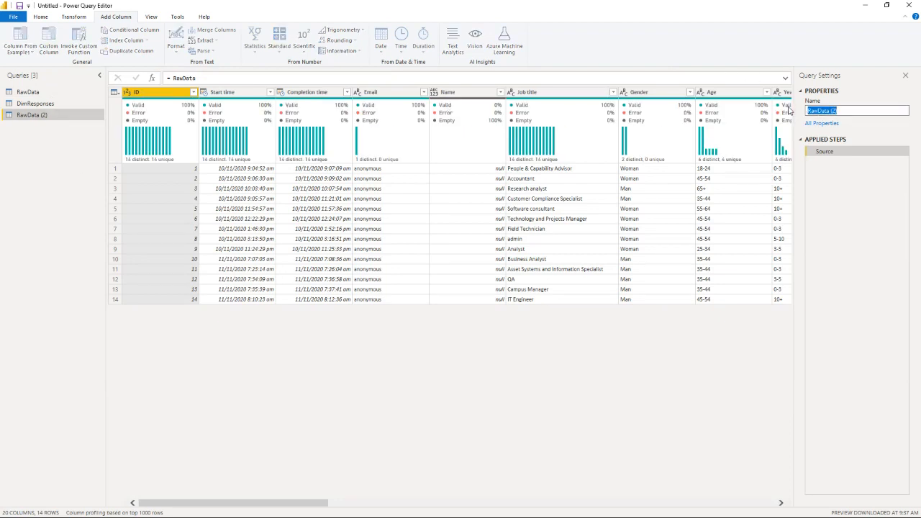
{"action": "type", "text": "DimQuestions"}
{"action": "key", "text": "Return"}
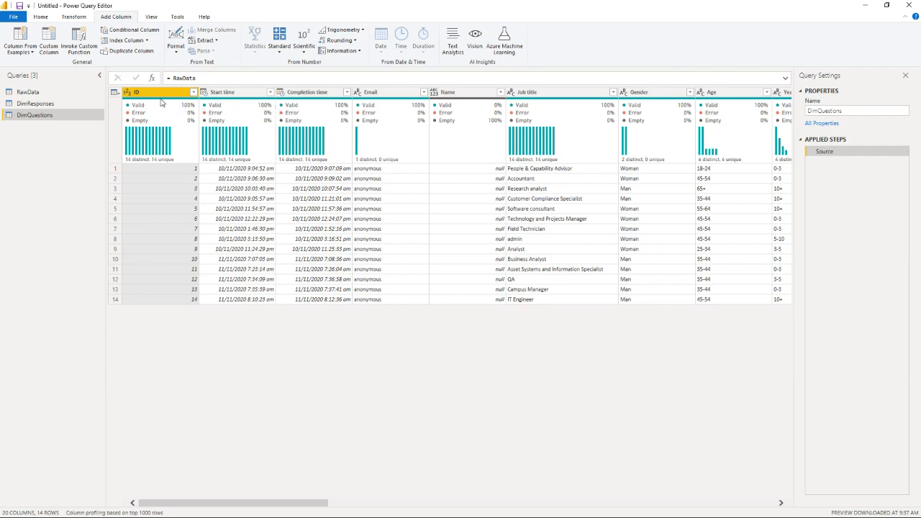
Step: Demote the DimQuestions column headers so they are used as the first row
{"action": "mouse_move", "coordinate": [180, 100]}
{"action": "mouse_move", "coordinate": [380, 103]}
{"action": "left_click", "coordinate": [41, 17]}
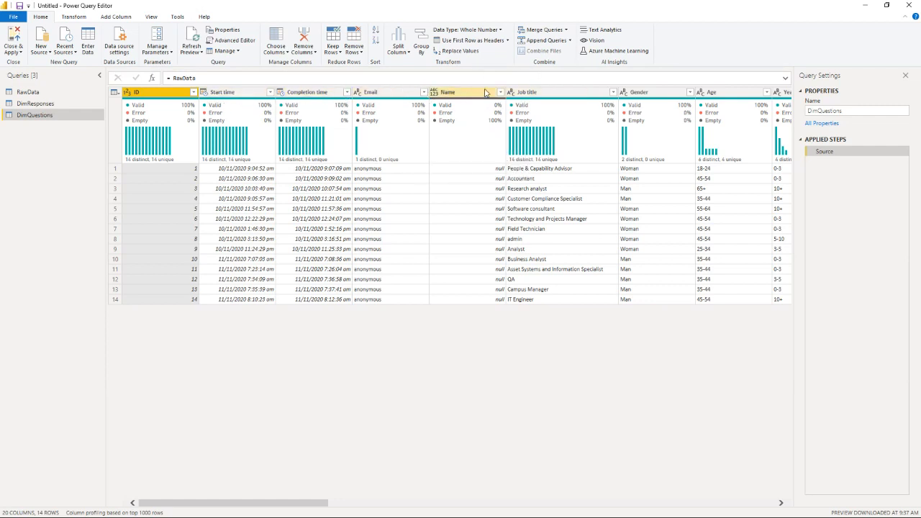
{"action": "left_click", "coordinate": [508, 40]}
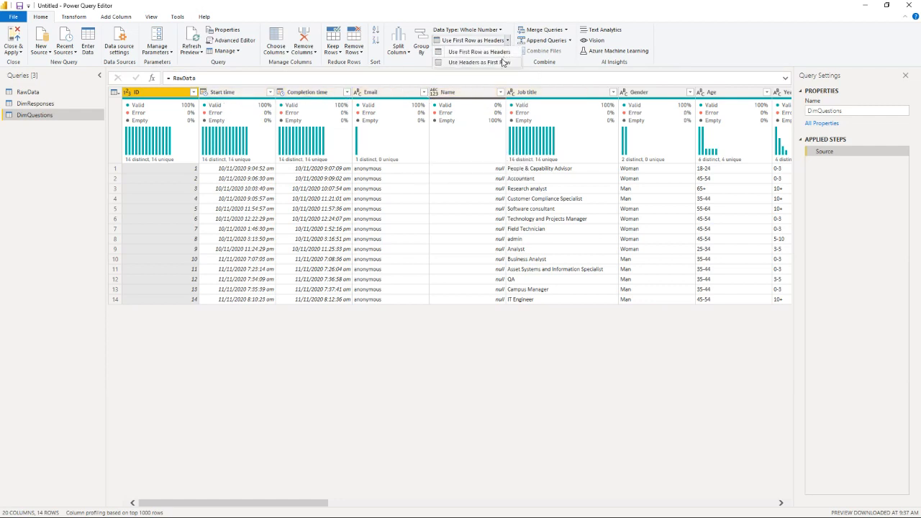
{"action": "left_click", "coordinate": [503, 63]}
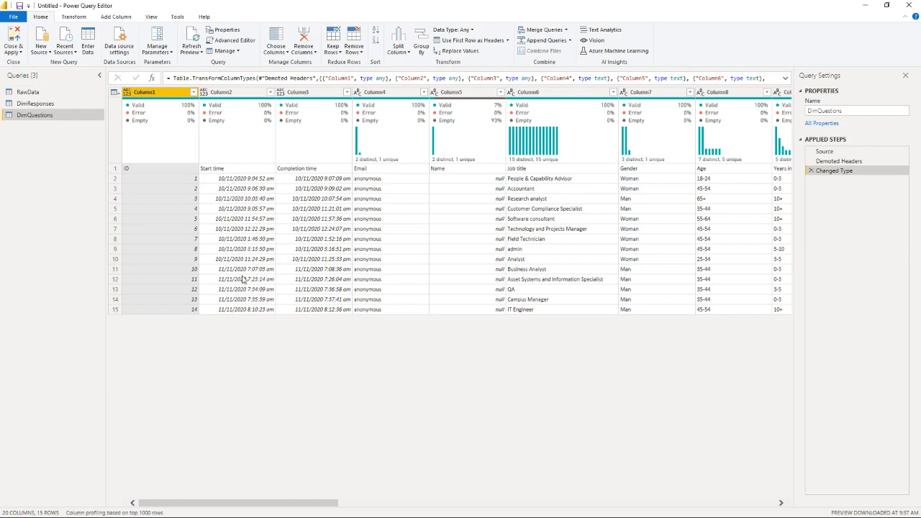
Step: Keep only the top 1 row of DimQuestions and transpose the table
{"action": "left_click", "coordinate": [338, 54]}
{"action": "left_click", "coordinate": [342, 63]}
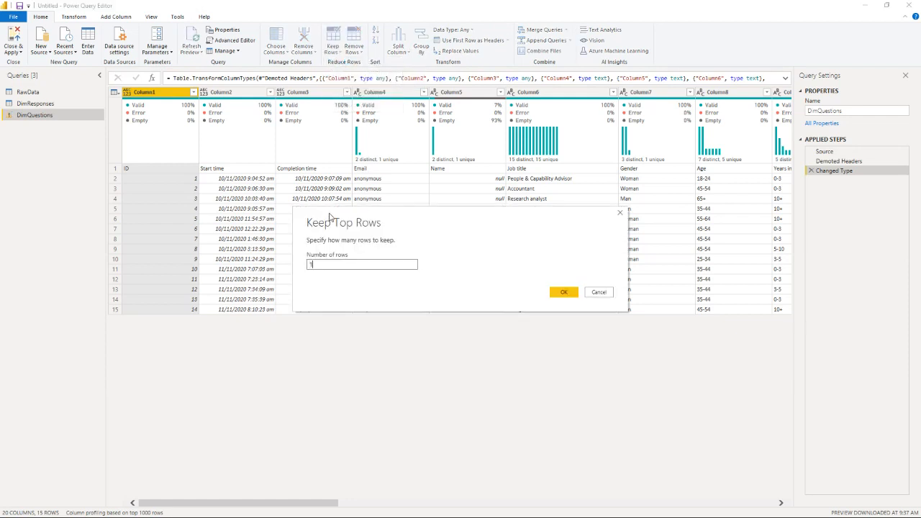
{"action": "left_click", "coordinate": [562, 292]}
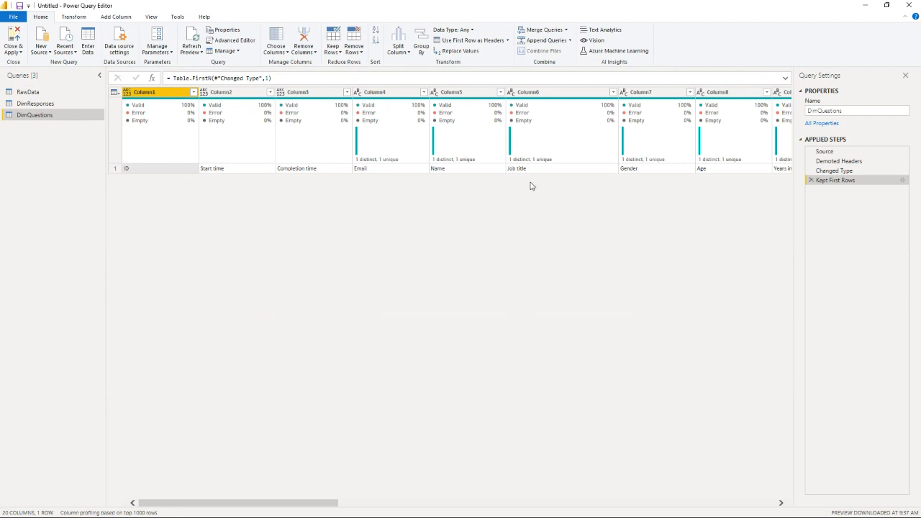
{"action": "mouse_move", "coordinate": [376, 123]}
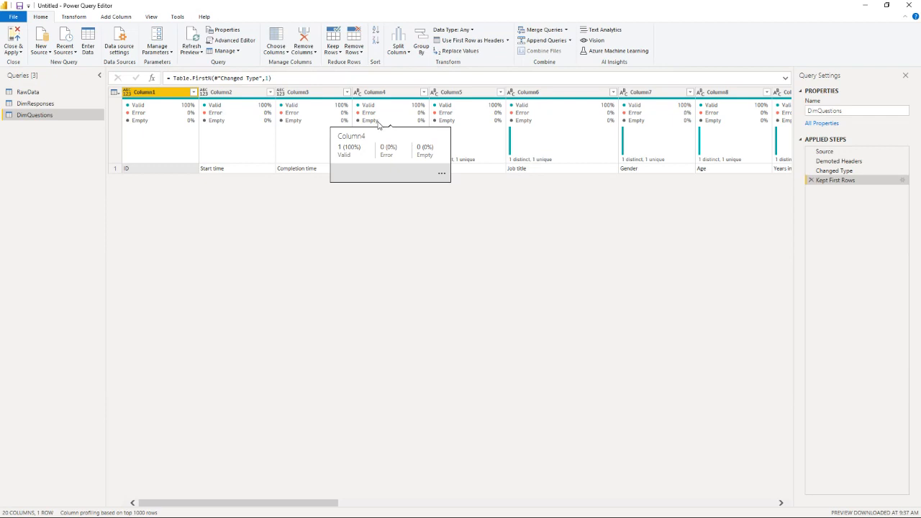
{"action": "left_click", "coordinate": [75, 17]}
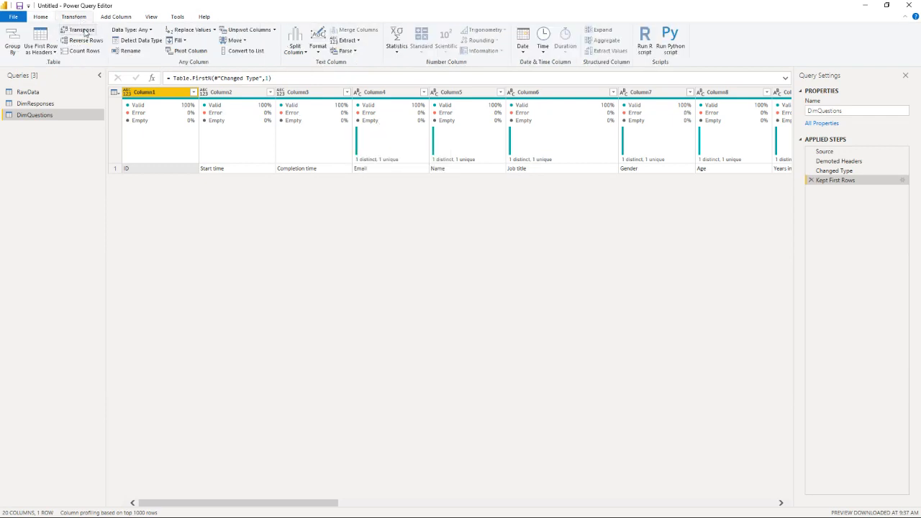
{"action": "left_click", "coordinate": [82, 30]}
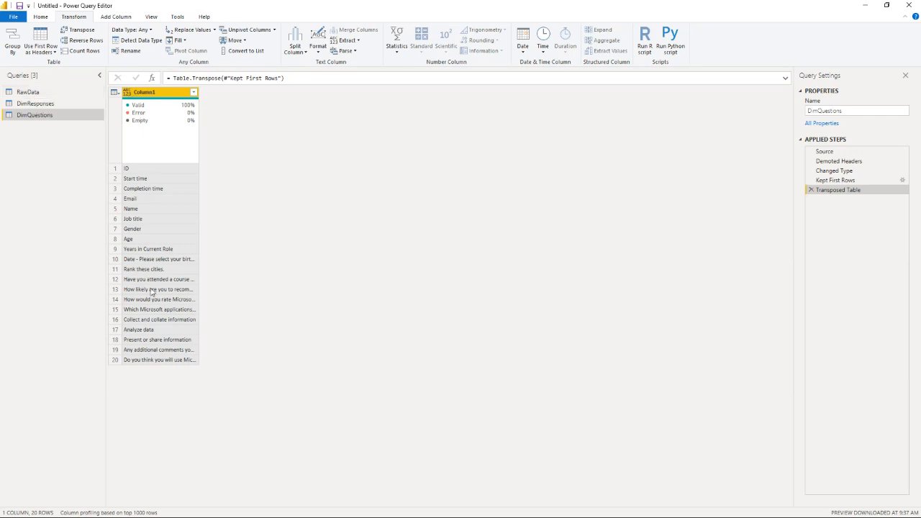
Step: Rename Column1 as Question and set its data type to Text
{"action": "double_click", "coordinate": [165, 98]}
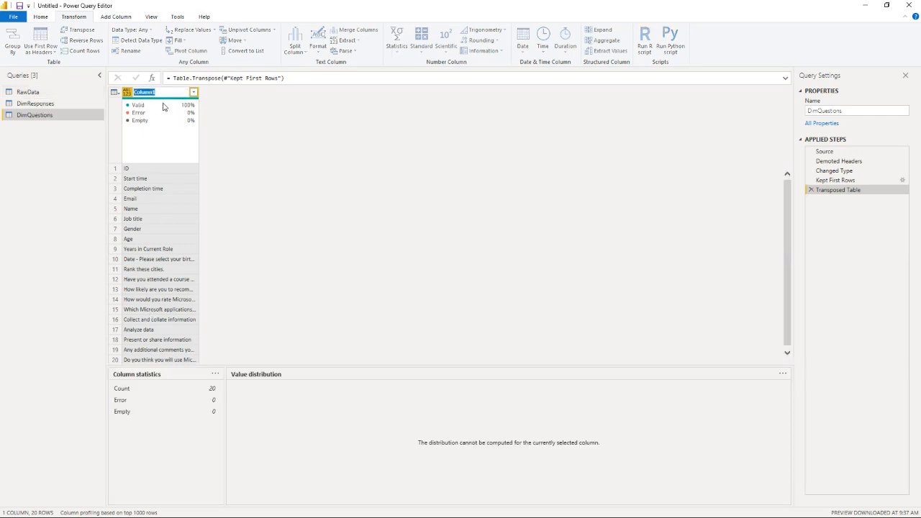
{"action": "type", "text": "Question"}
{"action": "key", "text": "Return"}
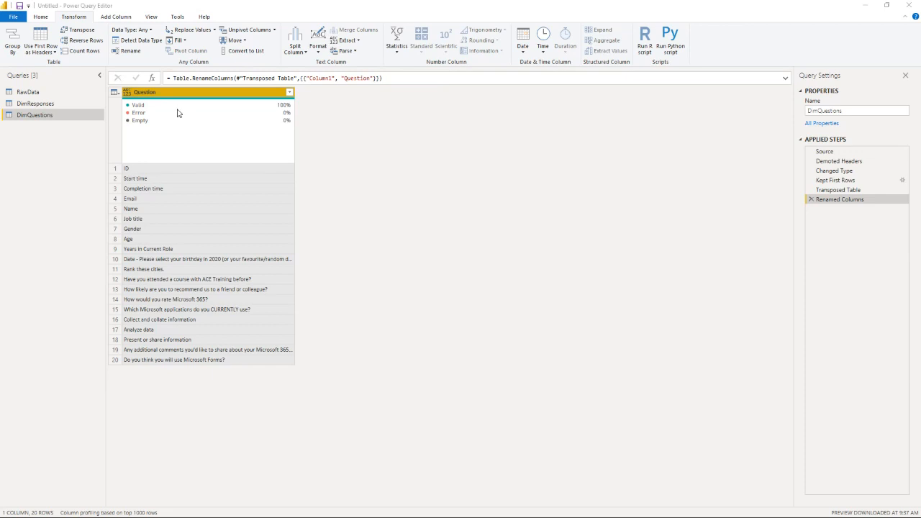
{"action": "left_click", "coordinate": [128, 92]}
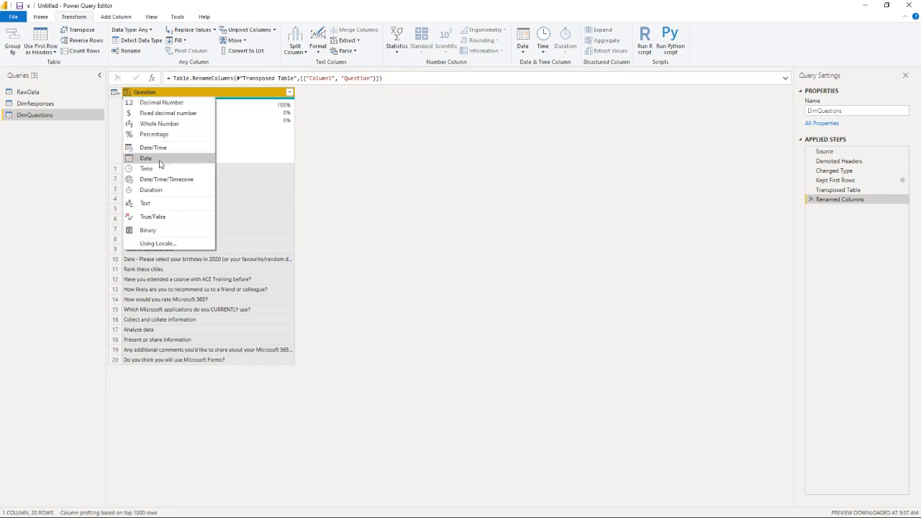
{"action": "left_click", "coordinate": [164, 204]}
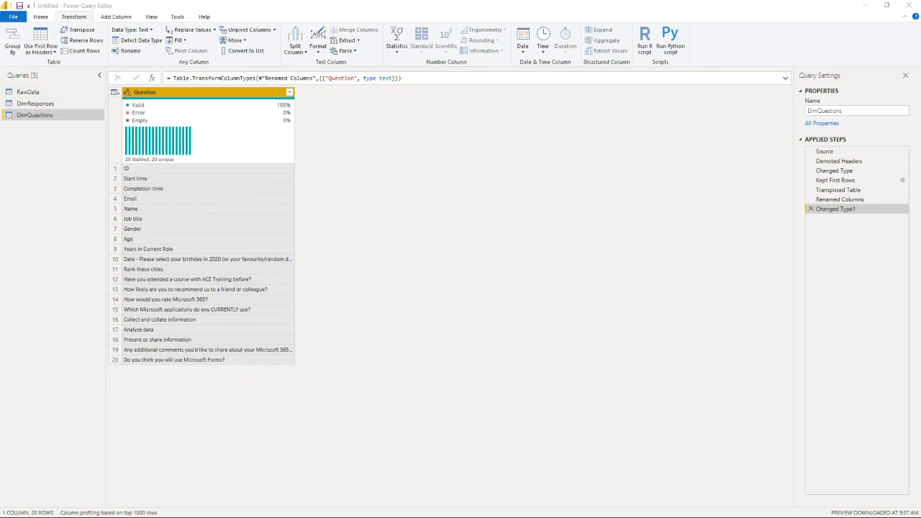
Step: Create a reference of the RawData query and rename it FactCurrentlyUsedApps
{"action": "right_click", "coordinate": [34, 96]}
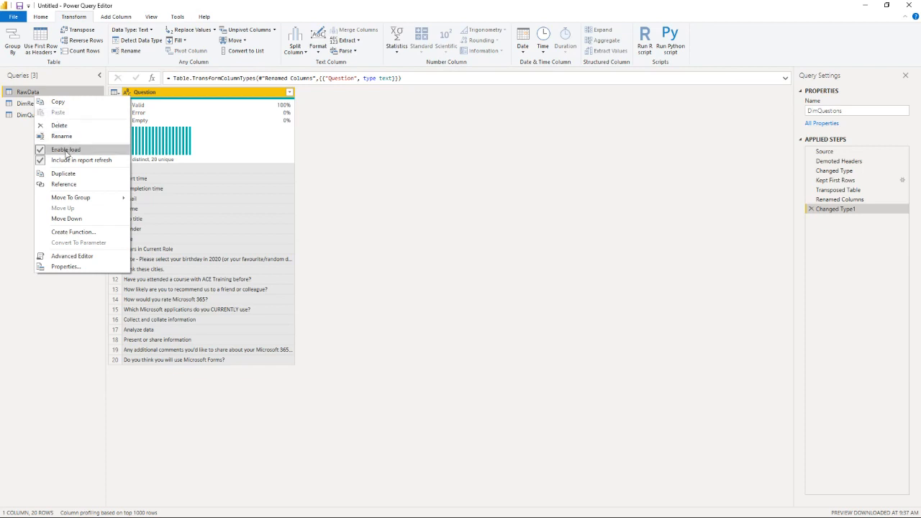
{"action": "left_click", "coordinate": [58, 187]}
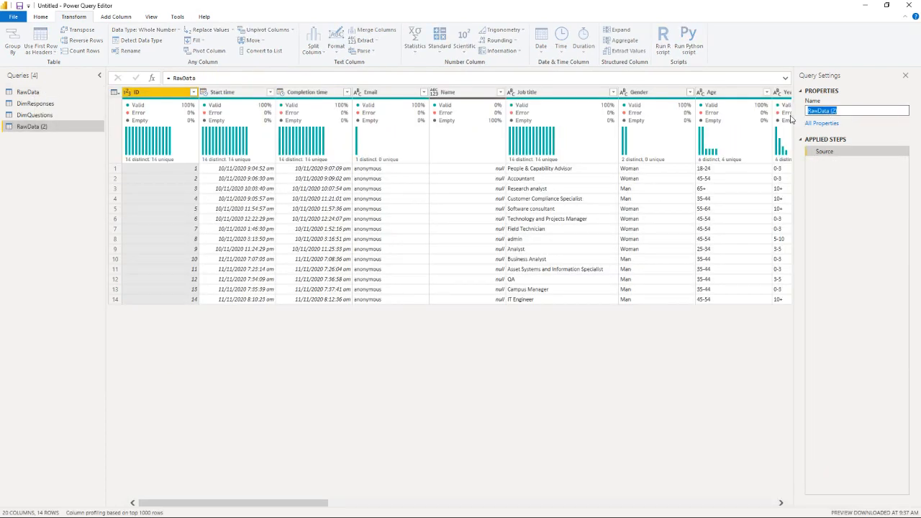
{"action": "type", "text": "FactCurrentlyUsedApps"}
{"action": "key", "text": "Return"}
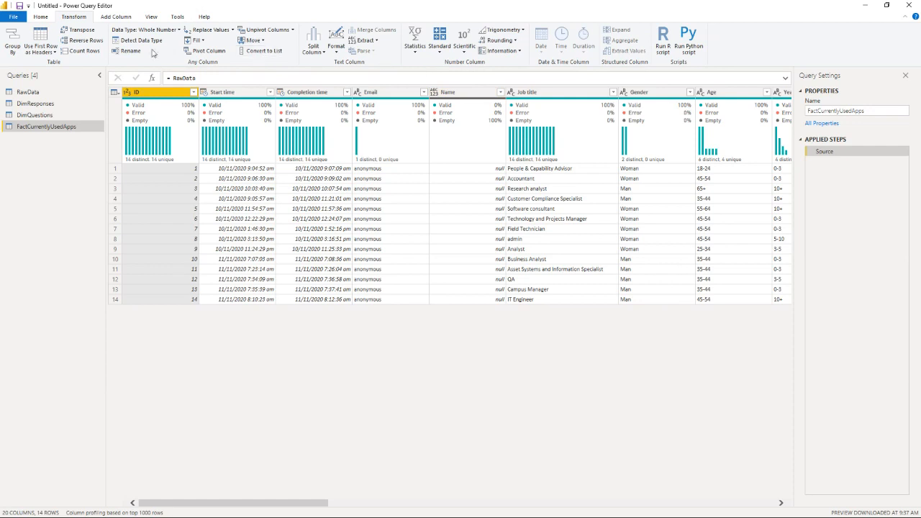
Step: Keep only the ID and "Which Microsoft applications do you CURRENTLY use?" columns in FactCurrentlyUsedApps
{"action": "left_click", "coordinate": [43, 17]}
{"action": "left_click", "coordinate": [283, 52]}
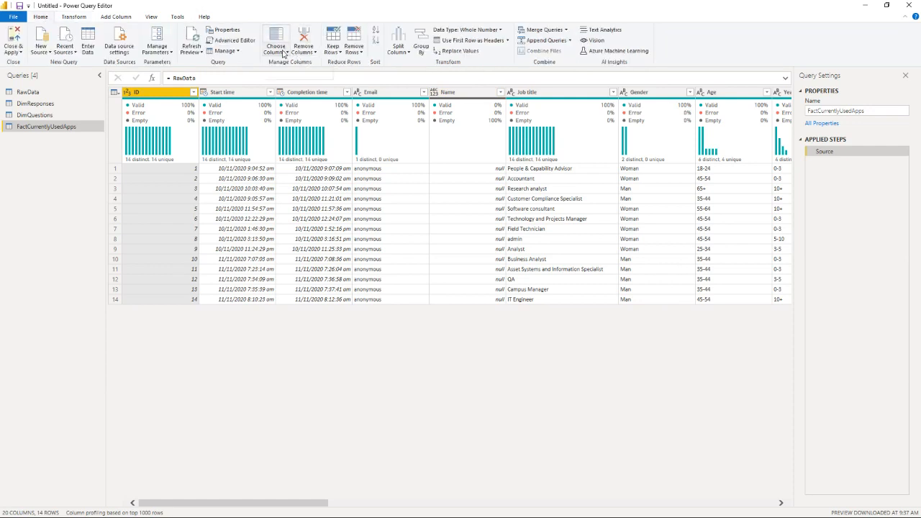
{"action": "left_click", "coordinate": [296, 63]}
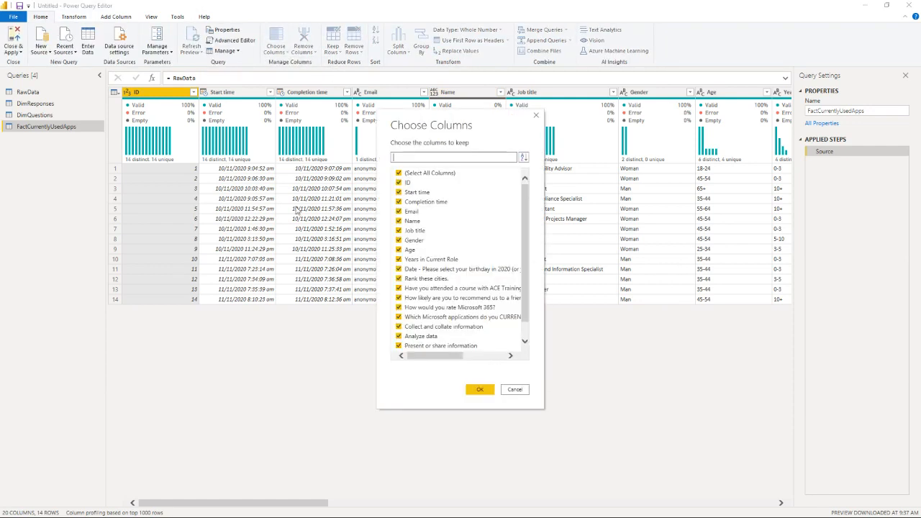
{"action": "left_click", "coordinate": [398, 172]}
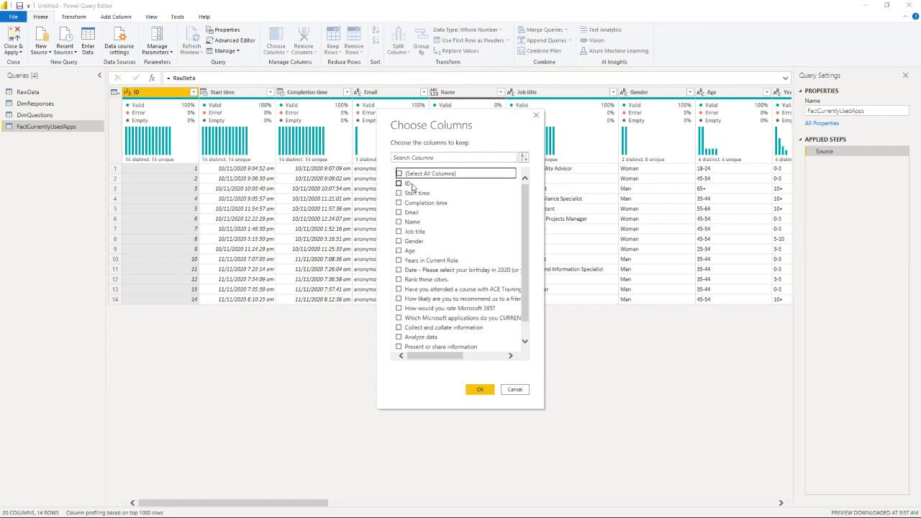
{"action": "left_click", "coordinate": [399, 182]}
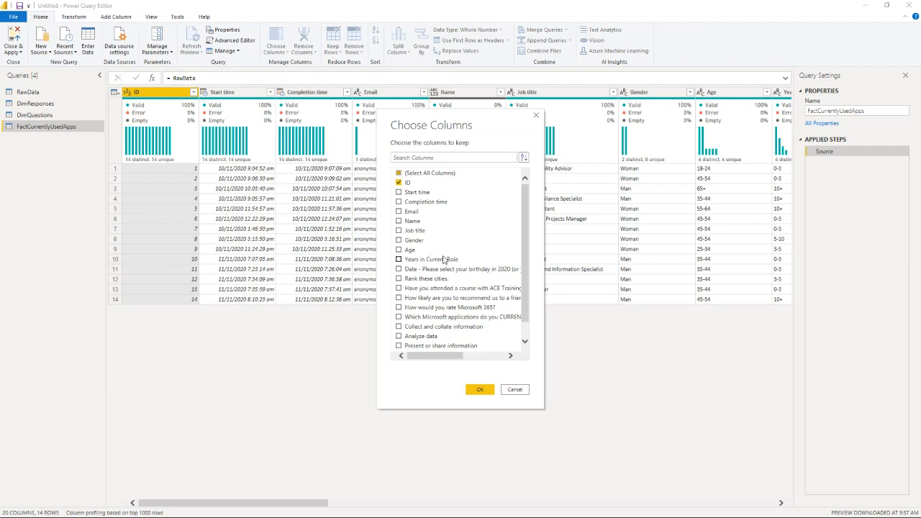
{"action": "left_click", "coordinate": [423, 317]}
{"action": "left_click", "coordinate": [477, 389]}
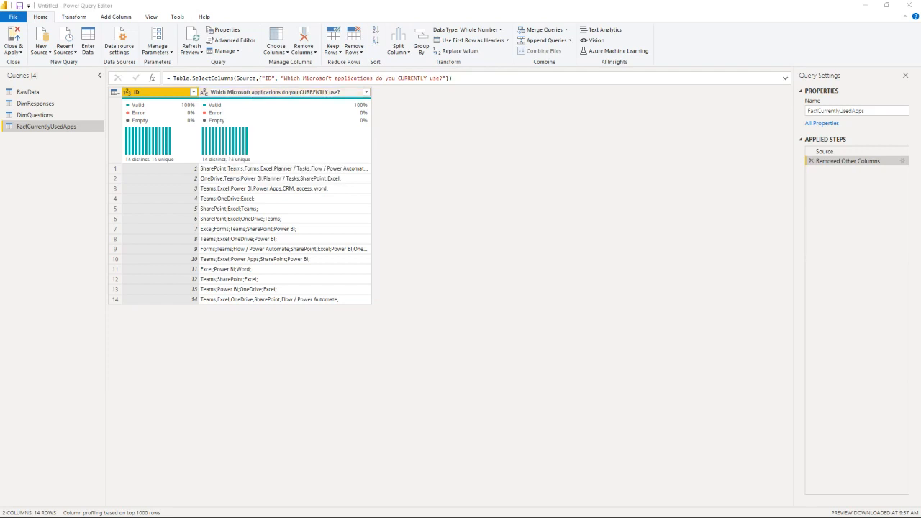
Step: Try splitting the Microsoft applications column into separate columns at each semicolon, and delete the resulting Changed Type and Split Column by Delimiter steps
{"action": "left_click", "coordinate": [262, 96], "text": "ctrl"}
{"action": "left_click", "coordinate": [262, 93]}
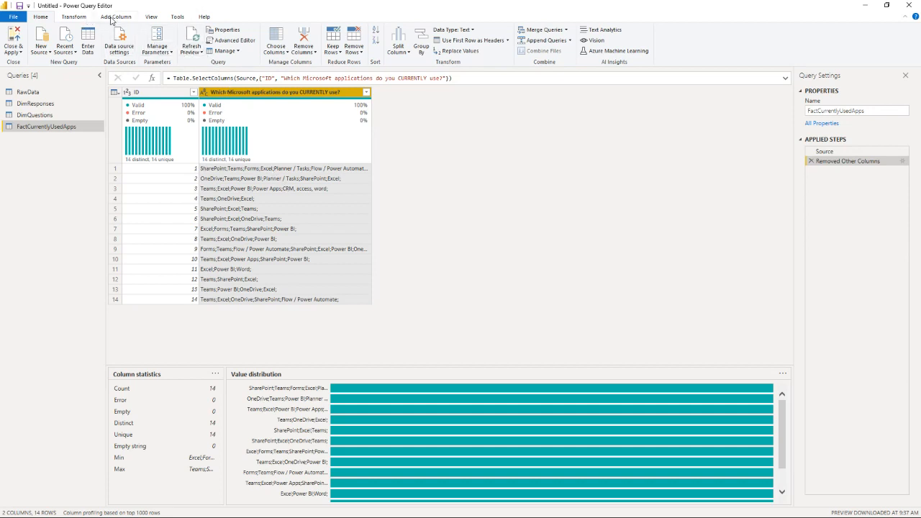
{"action": "left_click", "coordinate": [74, 16]}
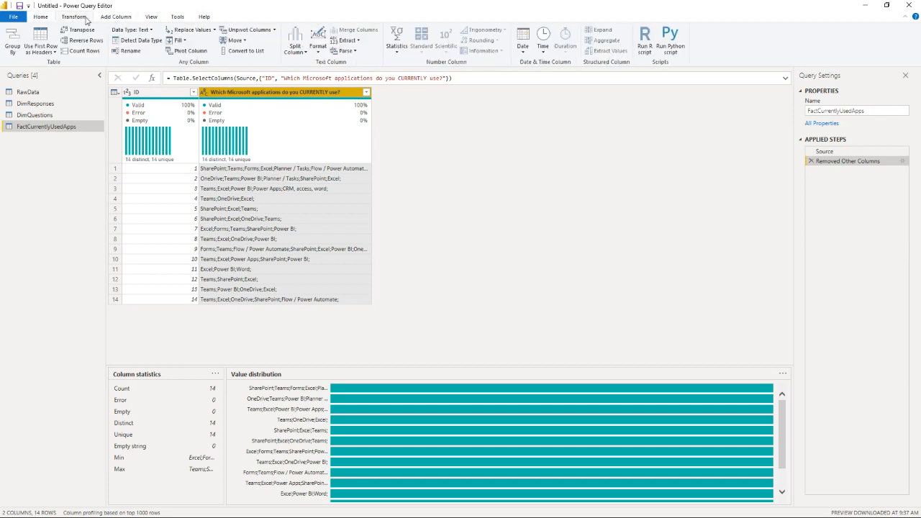
{"action": "left_click", "coordinate": [295, 43]}
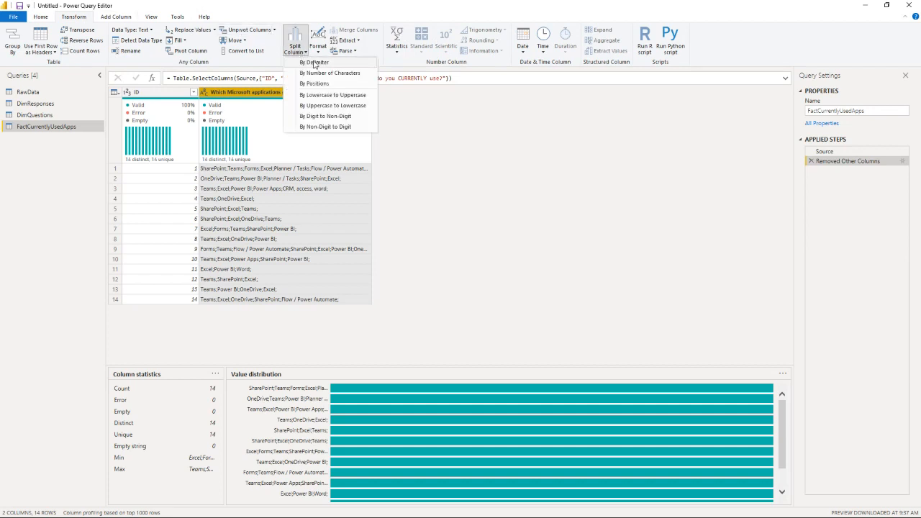
{"action": "left_click", "coordinate": [314, 63]}
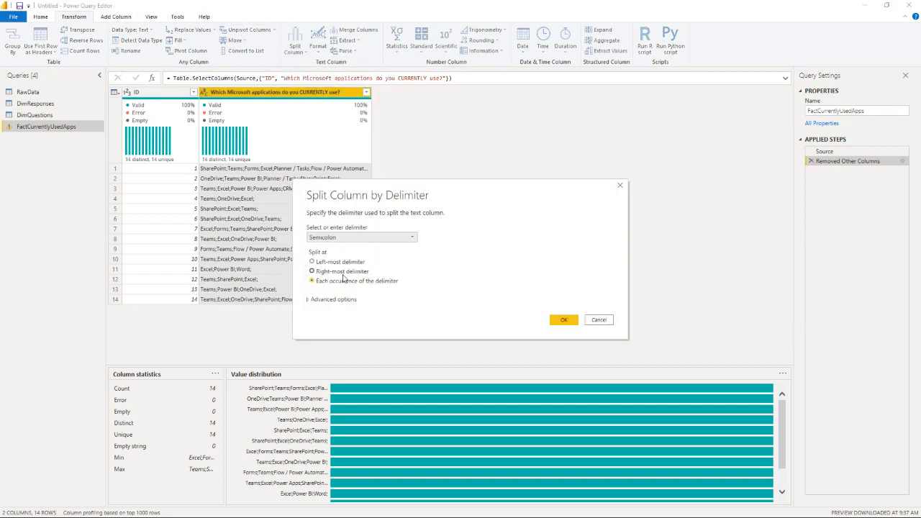
{"action": "left_click", "coordinate": [562, 323]}
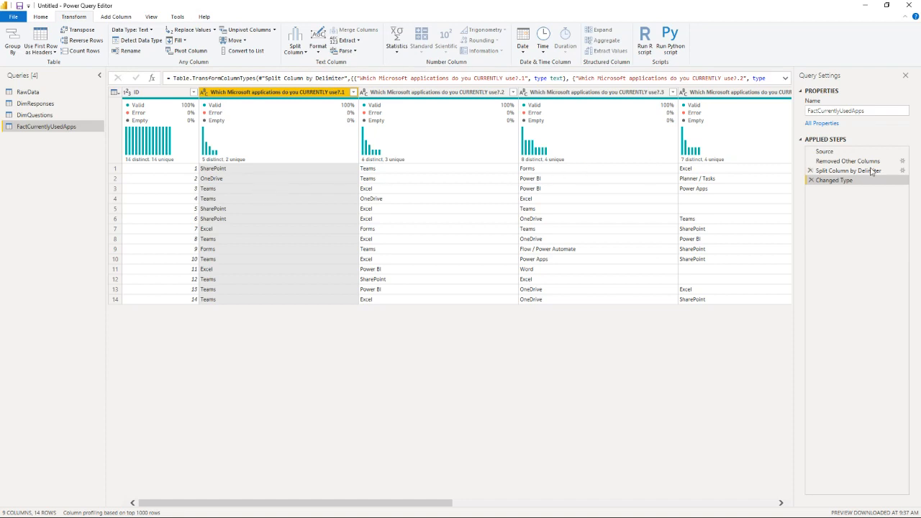
{"action": "left_click", "coordinate": [811, 180]}
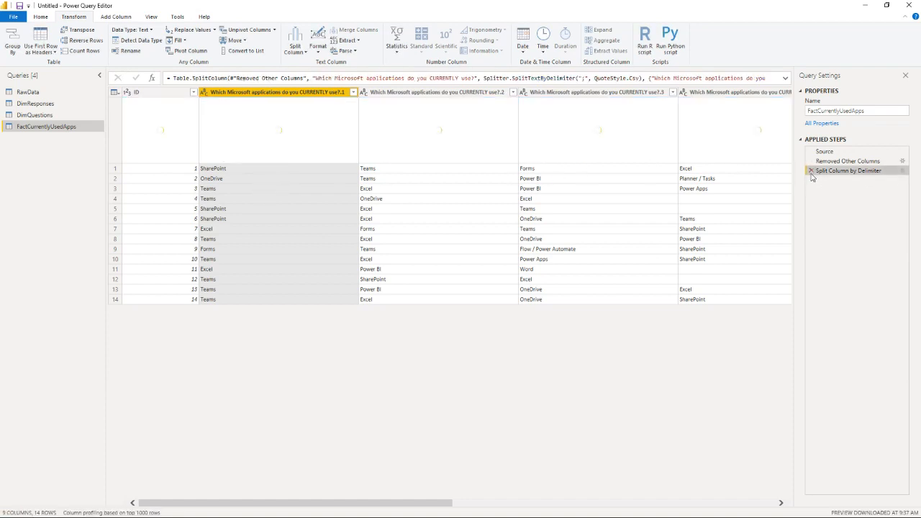
{"action": "left_click", "coordinate": [811, 171]}
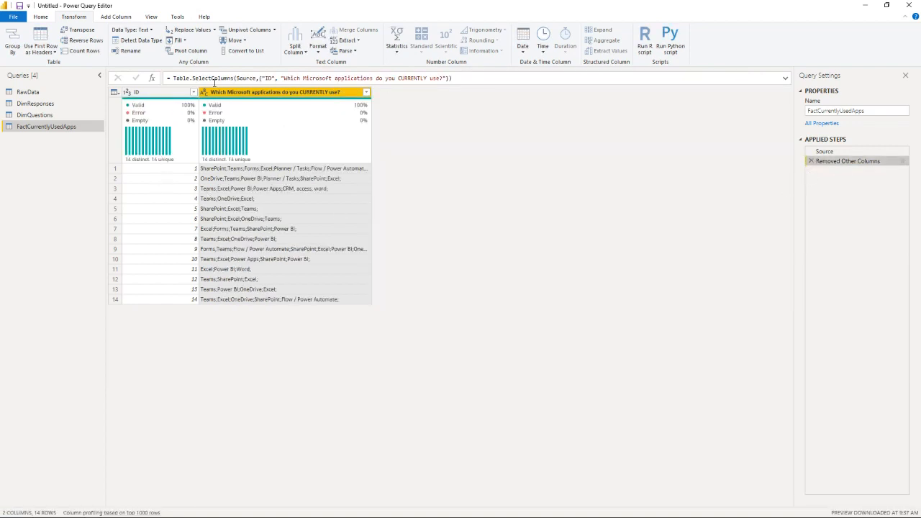
Step: Split the Microsoft applications column into rows at each occurrence of the semicolon delimiter
{"action": "left_click", "coordinate": [295, 47]}
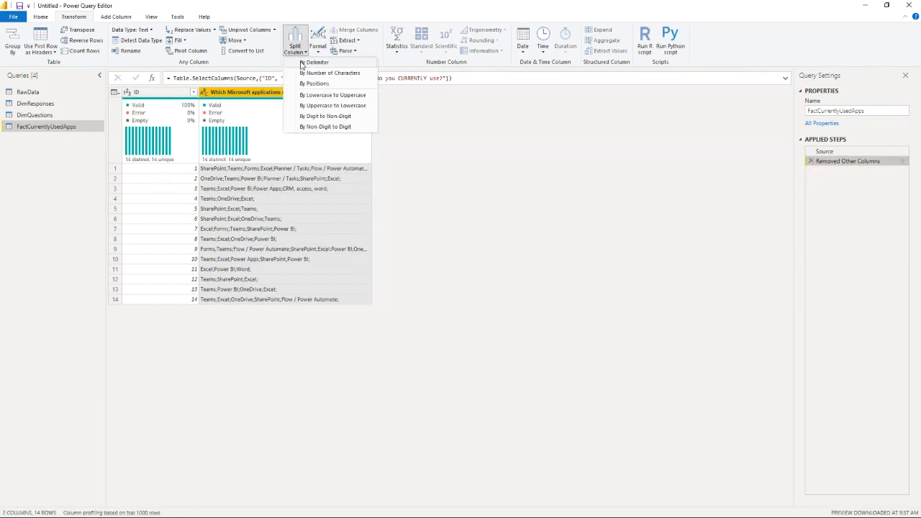
{"action": "left_click", "coordinate": [301, 66]}
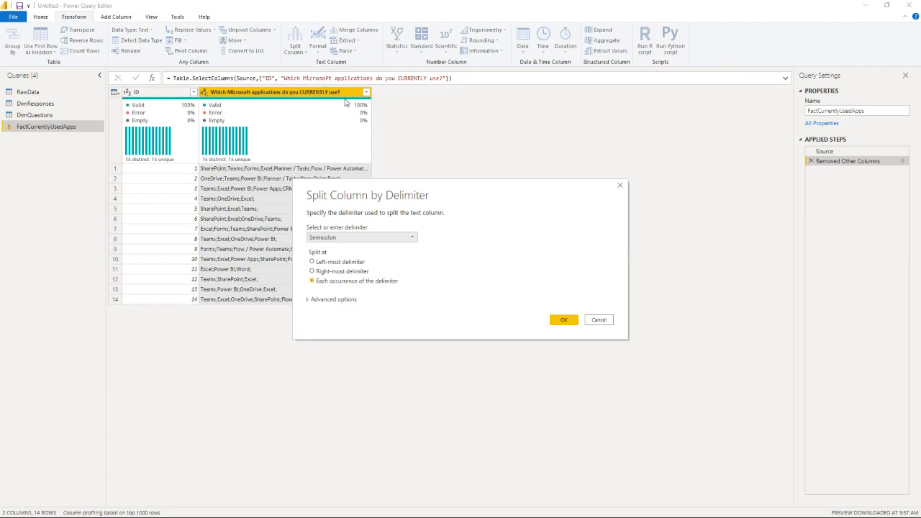
{"action": "left_click", "coordinate": [330, 306]}
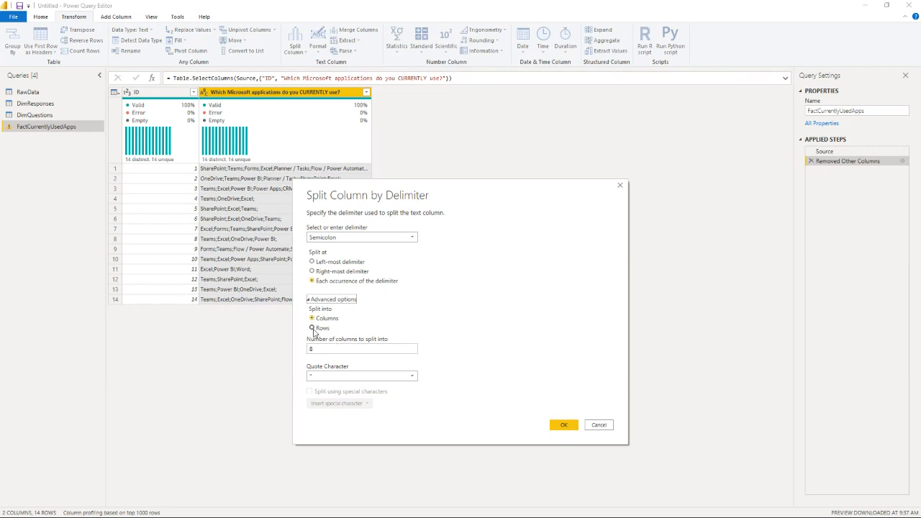
{"action": "left_click", "coordinate": [313, 328]}
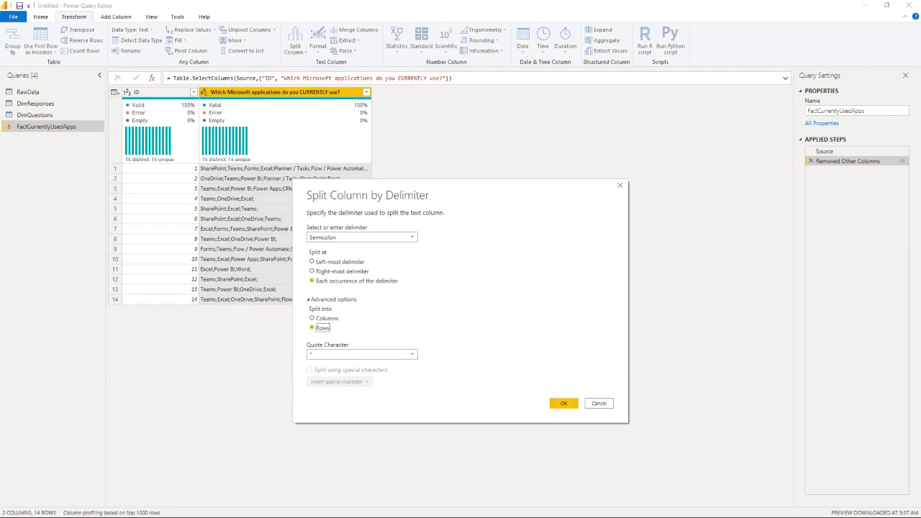
{"action": "left_click", "coordinate": [559, 402]}
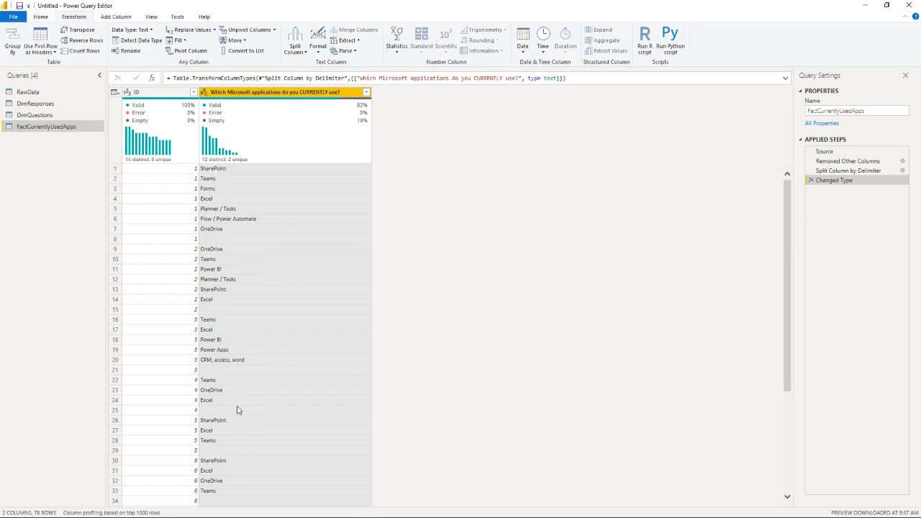
Step: Filter the blank values out of the Microsoft applications column
{"action": "left_click", "coordinate": [366, 92]}
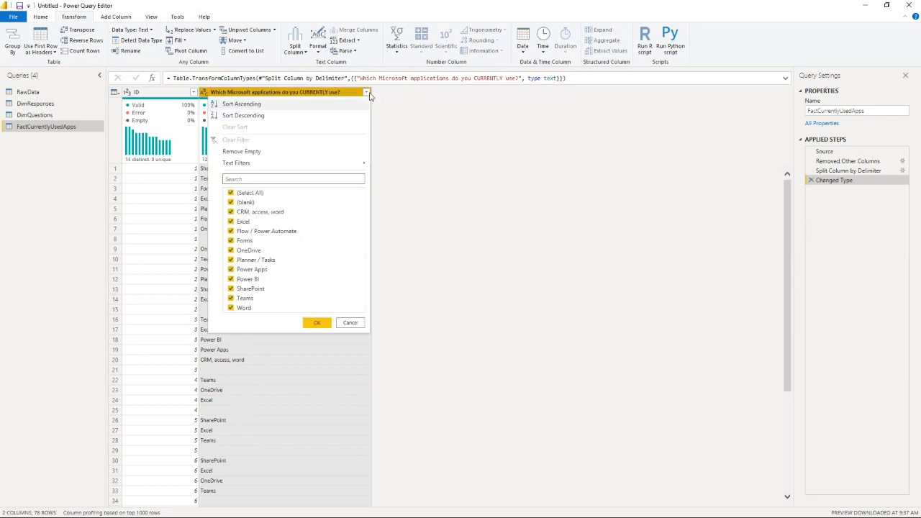
{"action": "left_click", "coordinate": [243, 202]}
{"action": "left_click", "coordinate": [315, 325]}
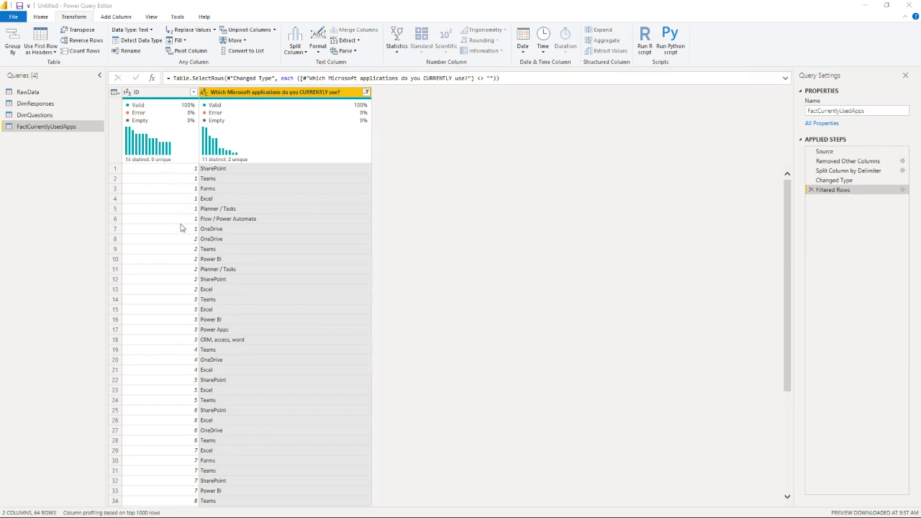
Step: Rename the Microsoft applications column as "Apps We CURRENTLY Use"
{"action": "double_click", "coordinate": [272, 92]}
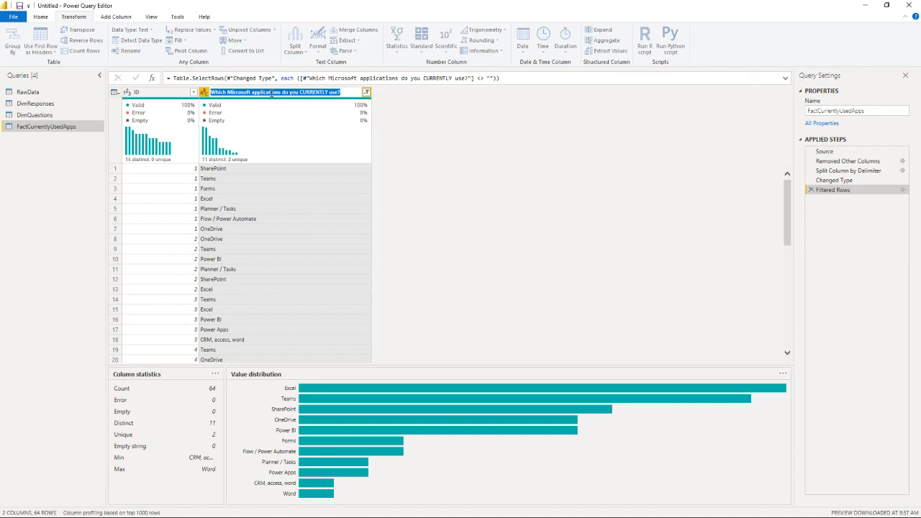
{"action": "type", "text": "Apps"}
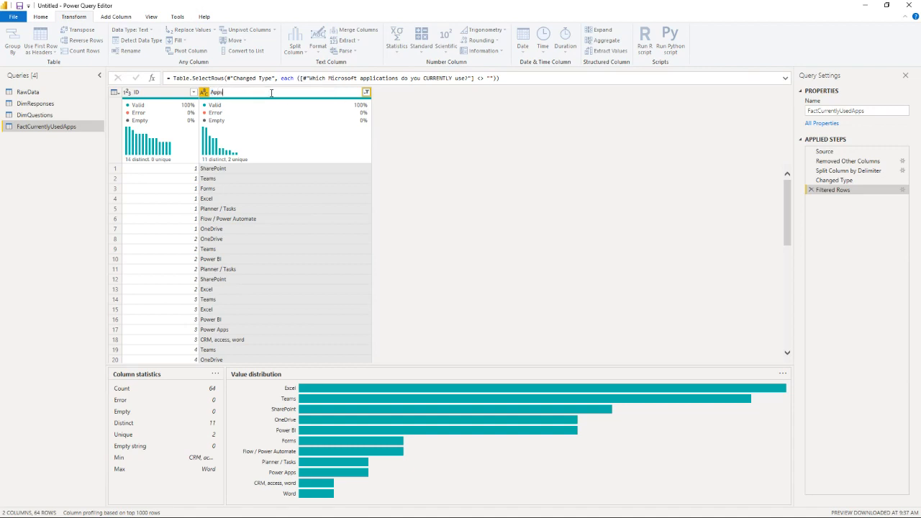
{"action": "type", "text": " We CURRENTLY Use"}
{"action": "key", "text": "Return"}
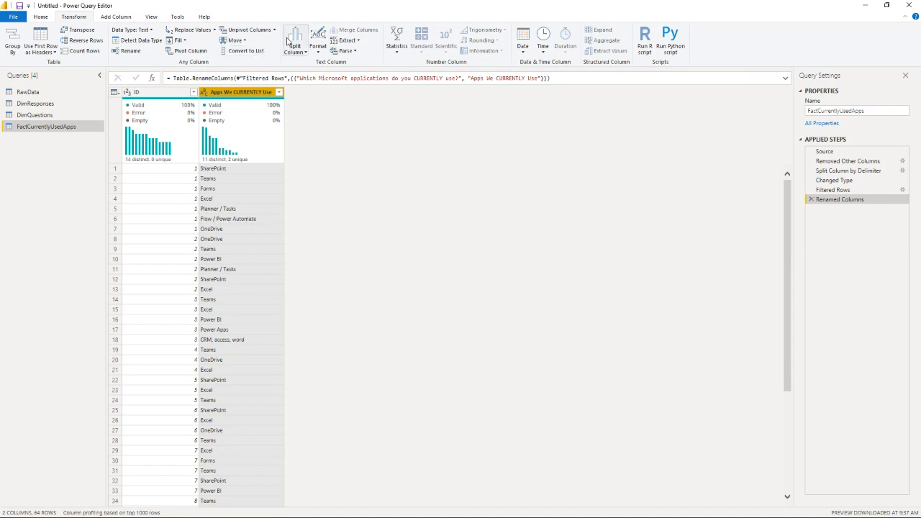
Step: Replace the text " / Power Automate" with nothing in the Apps We CURRENTLY Use column
{"action": "left_click", "coordinate": [182, 31]}
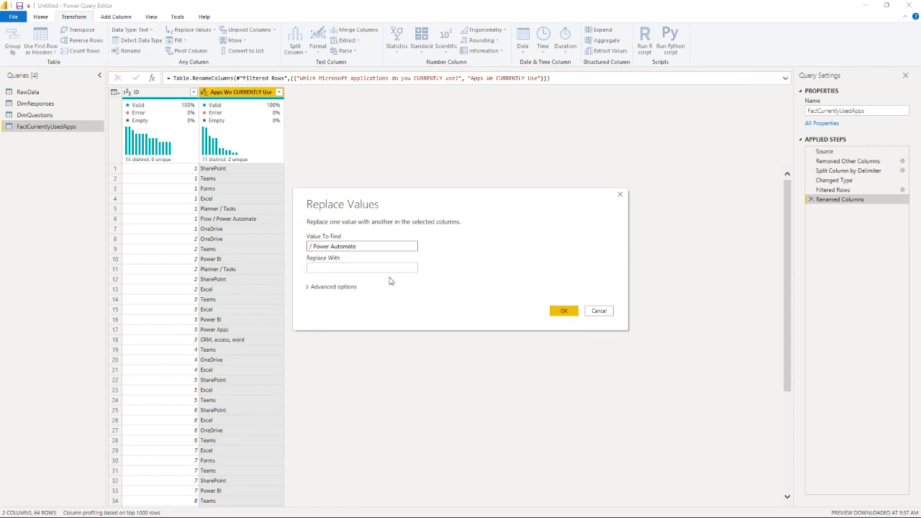
{"action": "left_click", "coordinate": [309, 246]}
{"action": "left_click", "coordinate": [562, 310]}
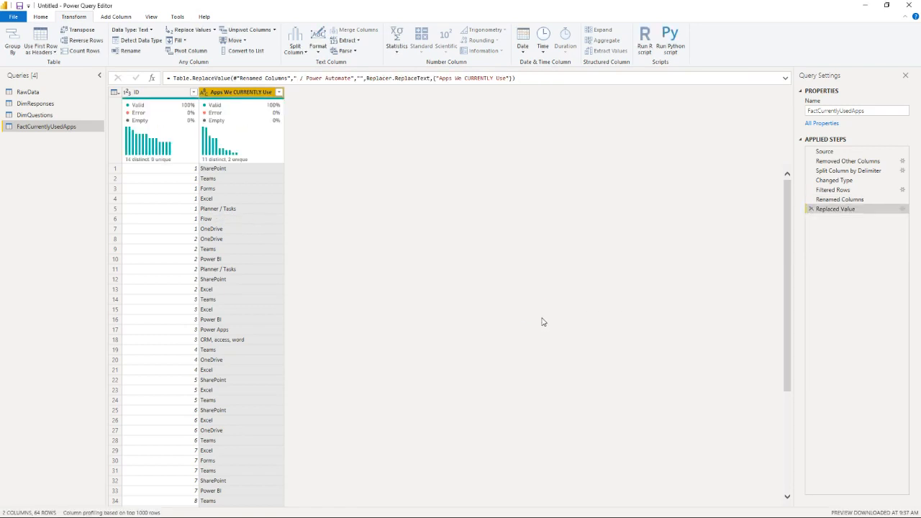
{"action": "left_click", "coordinate": [219, 220]}
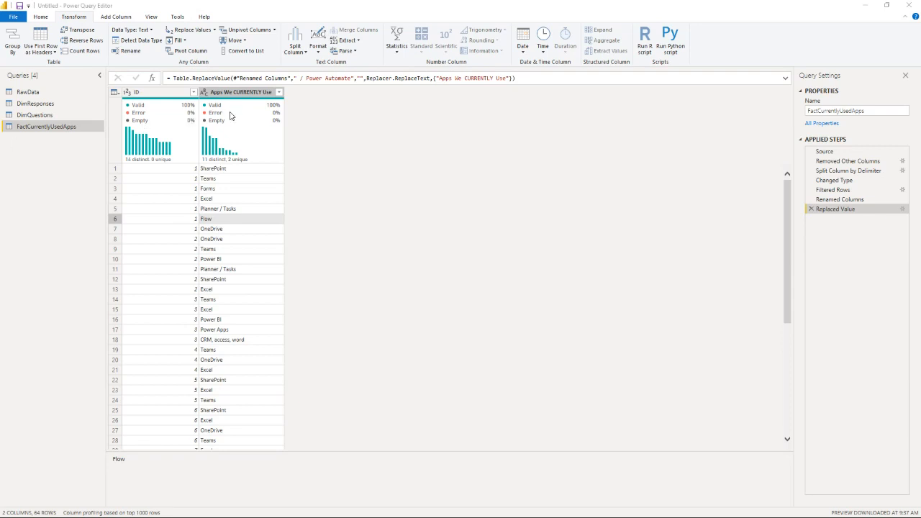
Step: Create another reference of the RawData query and rename it FactBestBranch
{"action": "right_click", "coordinate": [32, 92]}
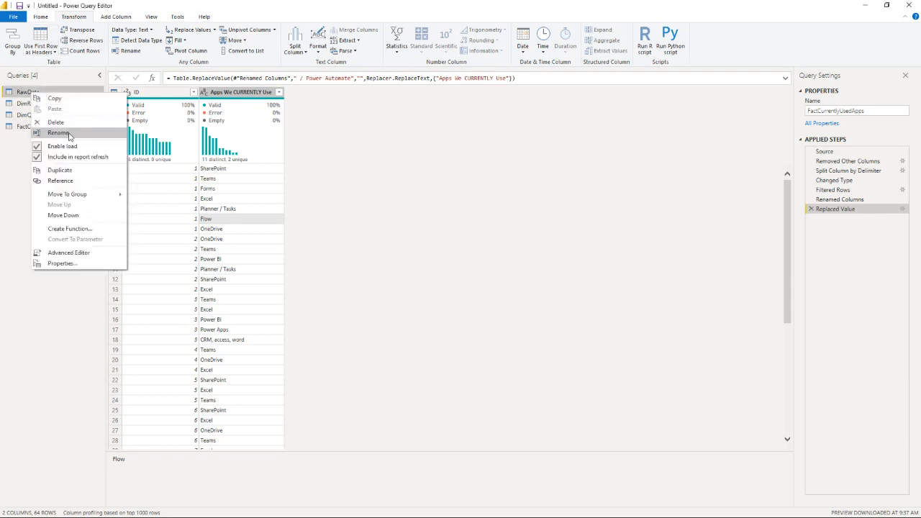
{"action": "left_click", "coordinate": [77, 181]}
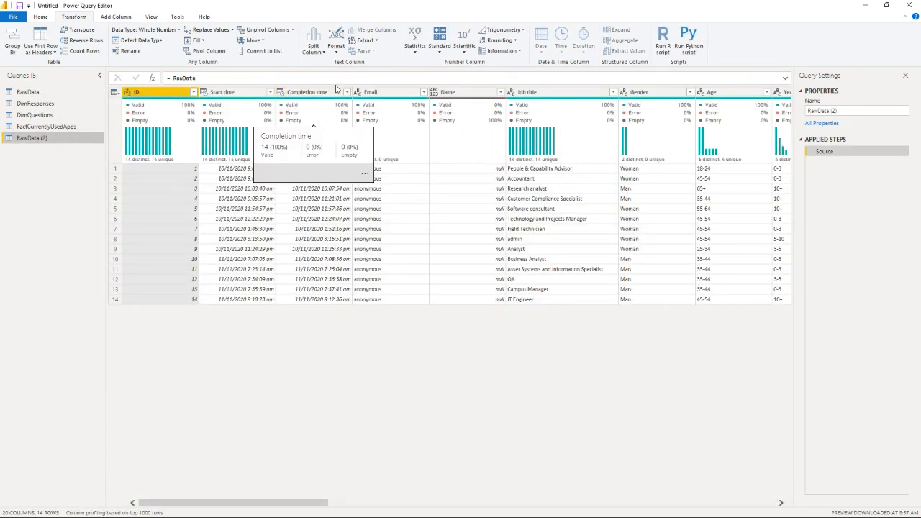
{"action": "left_click", "coordinate": [856, 110]}
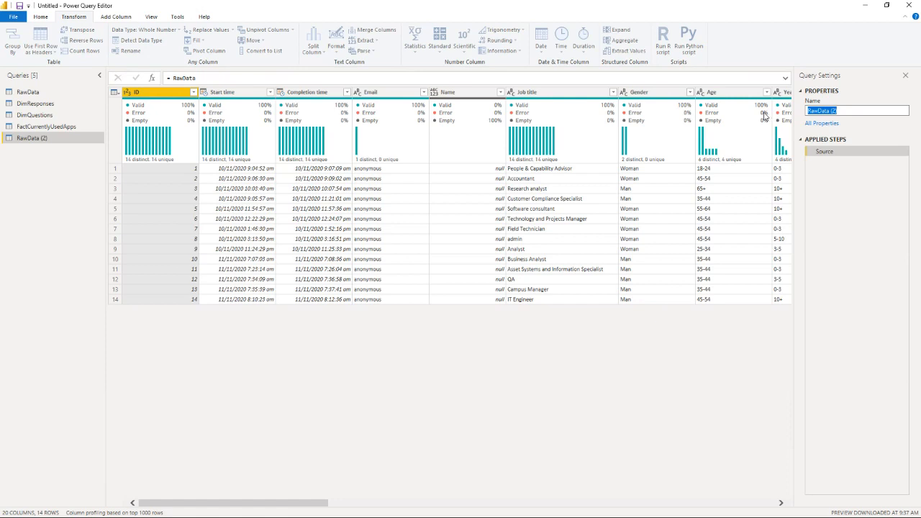
{"action": "type", "text": "FactBestBranch"}
{"action": "key", "text": "Return"}
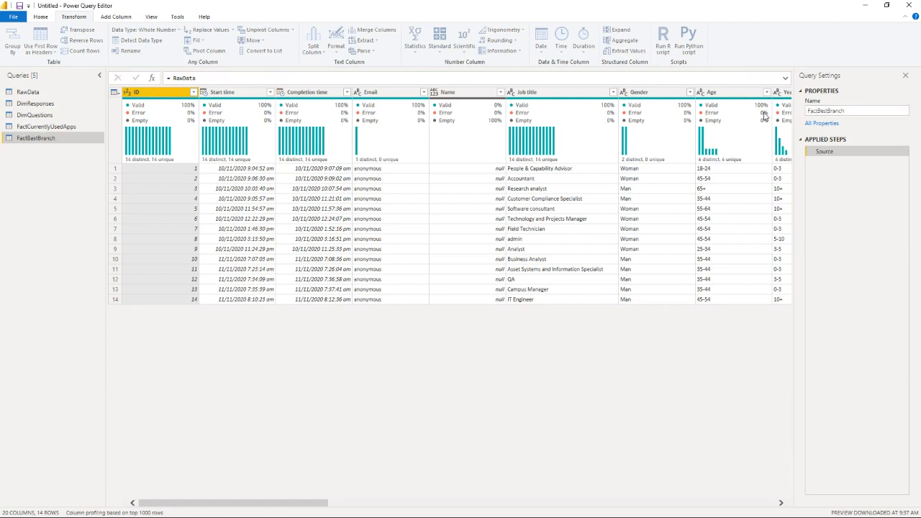
Step: Keep only the ID and "Rank these cities." columns in the FactBestBranch query
{"action": "left_click", "coordinate": [44, 18]}
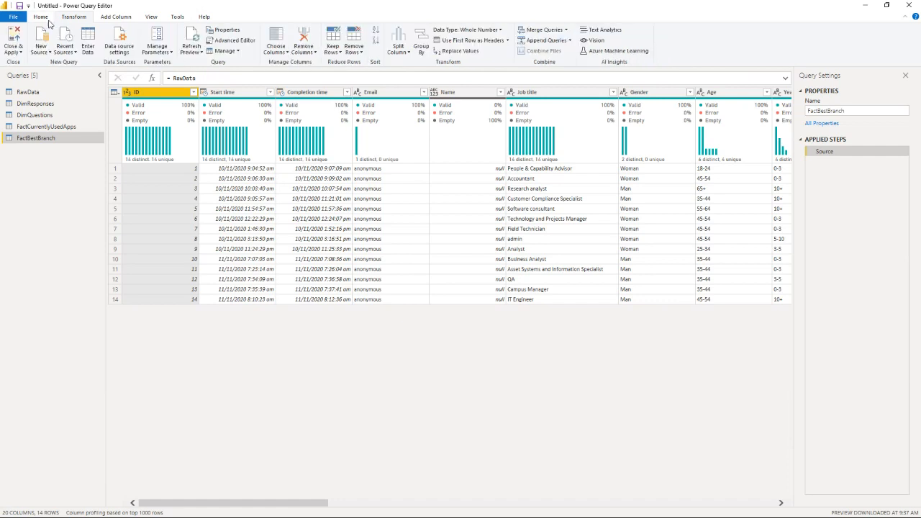
{"action": "left_click", "coordinate": [275, 50]}
{"action": "left_click", "coordinate": [297, 62]}
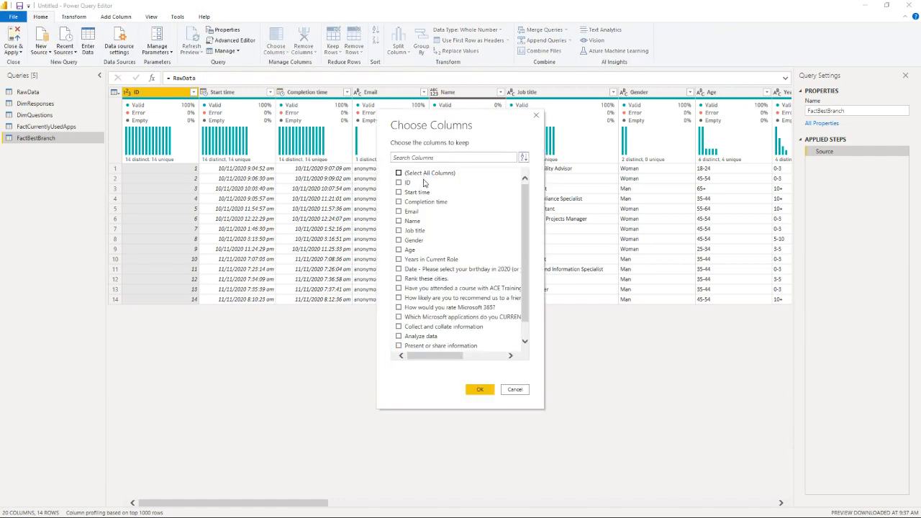
{"action": "left_click", "coordinate": [400, 183]}
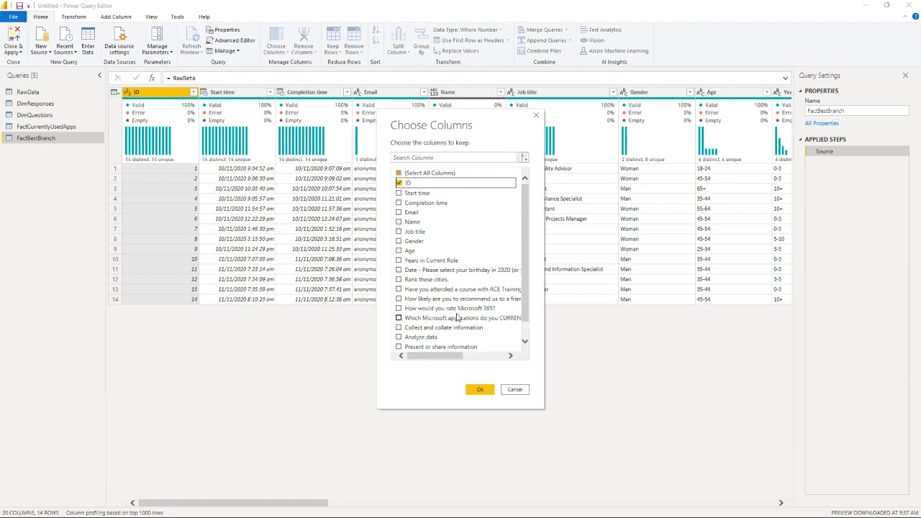
{"action": "left_click", "coordinate": [432, 279]}
{"action": "left_click", "coordinate": [480, 389]}
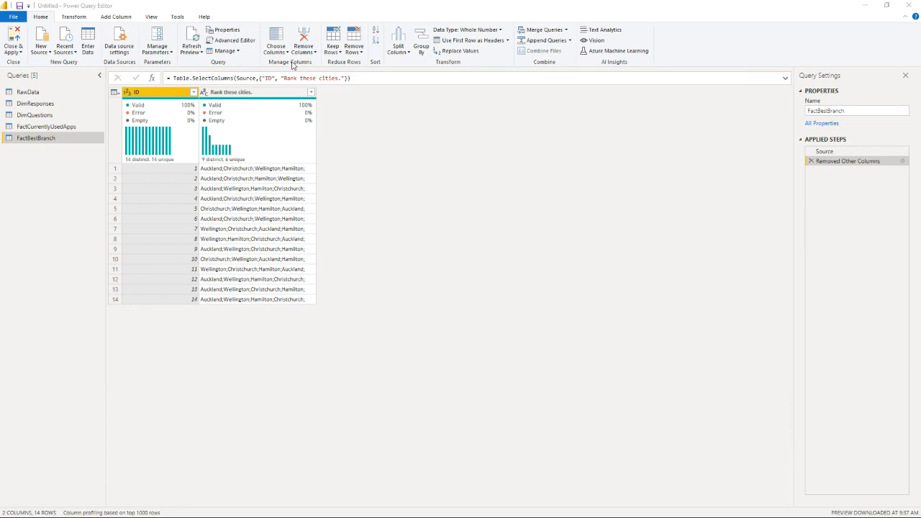
Step: Split the "Rank these cities." column at each occurrence of the semicolon delimiter and remove the resulting fifth column
{"action": "left_click", "coordinate": [259, 92]}
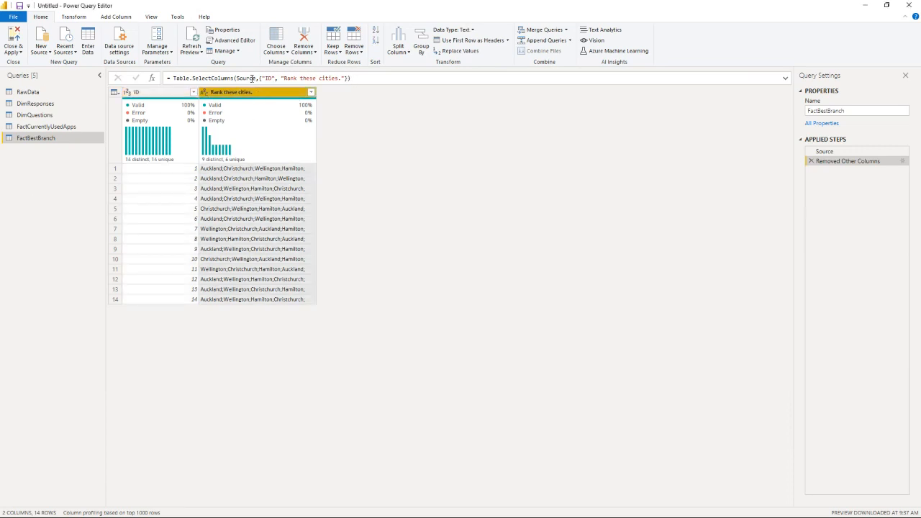
{"action": "left_click", "coordinate": [85, 18]}
{"action": "left_click", "coordinate": [295, 48]}
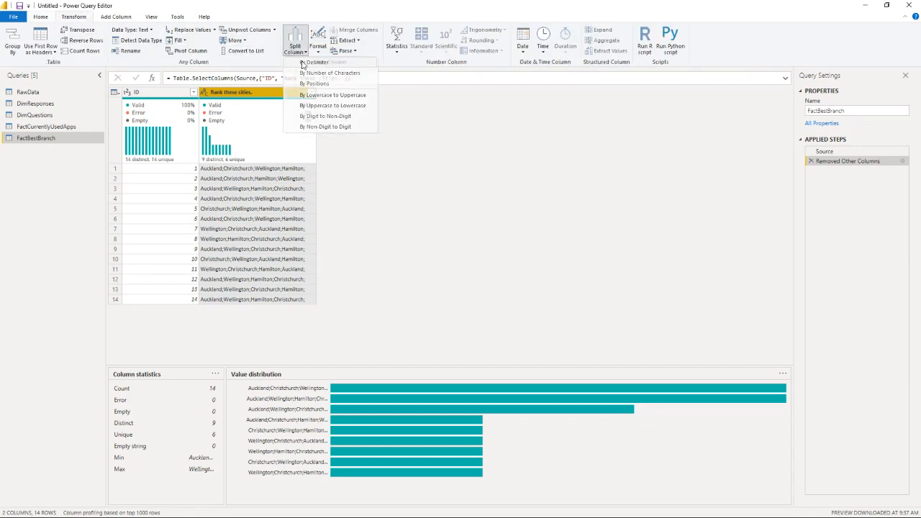
{"action": "left_click", "coordinate": [303, 63]}
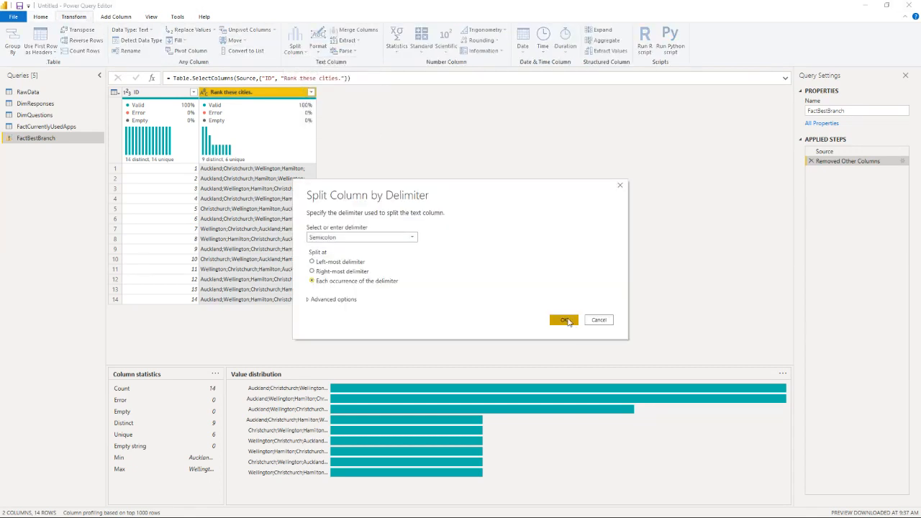
{"action": "left_click", "coordinate": [564, 321]}
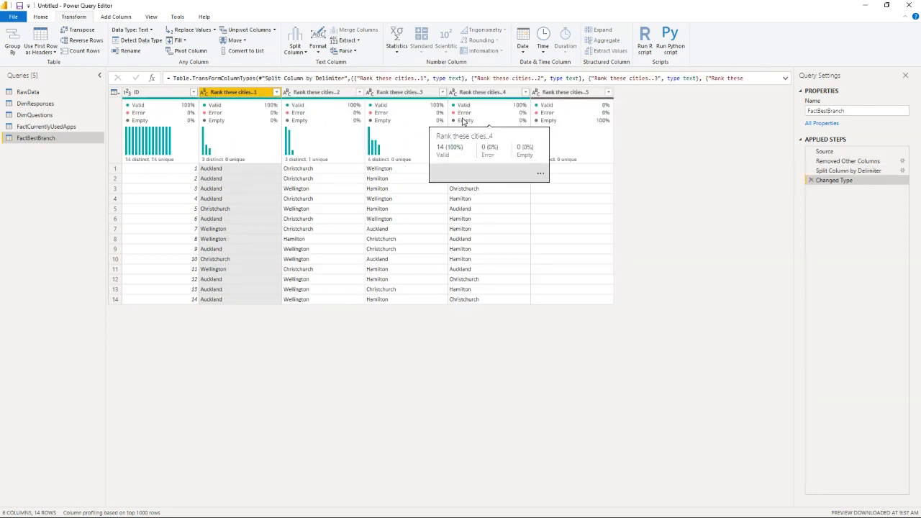
{"action": "right_click", "coordinate": [585, 94]}
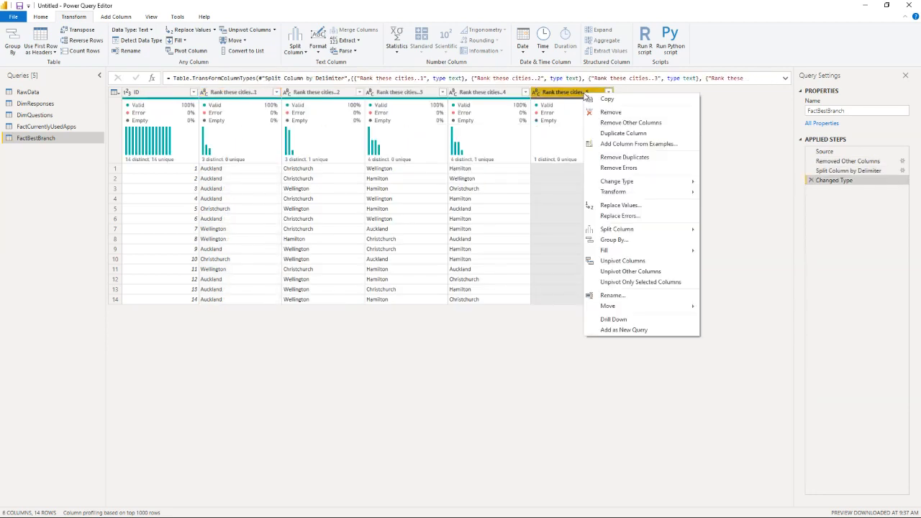
{"action": "left_click", "coordinate": [594, 113]}
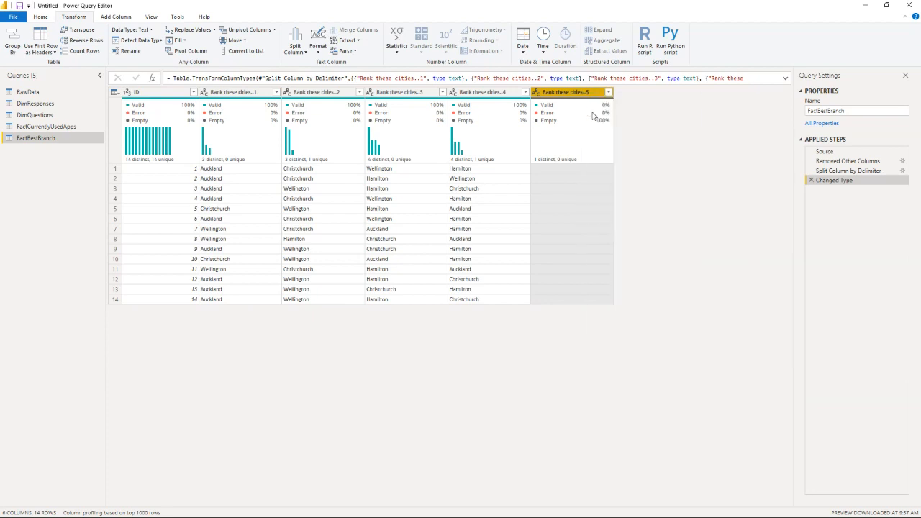
Step: Rename the first two split city columns as "1 First" and "2 Second"
{"action": "left_click", "coordinate": [219, 94]}
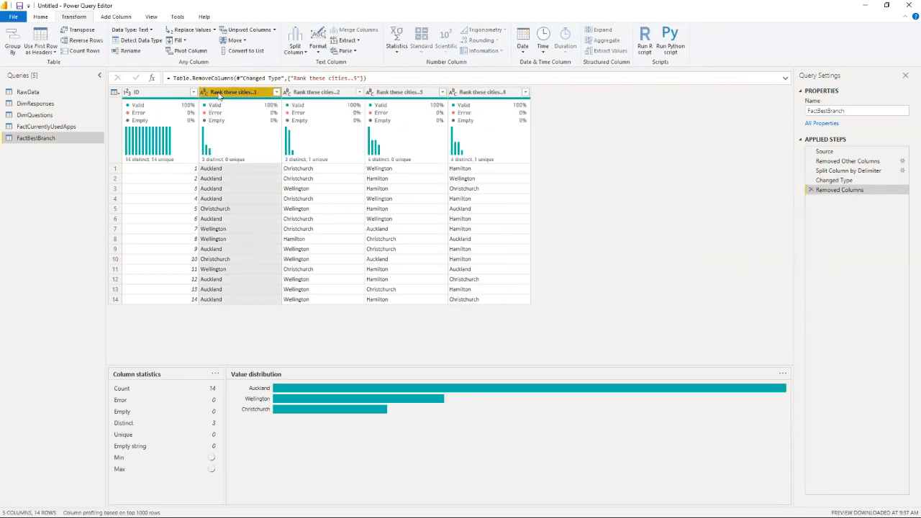
{"action": "double_click", "coordinate": [234, 94]}
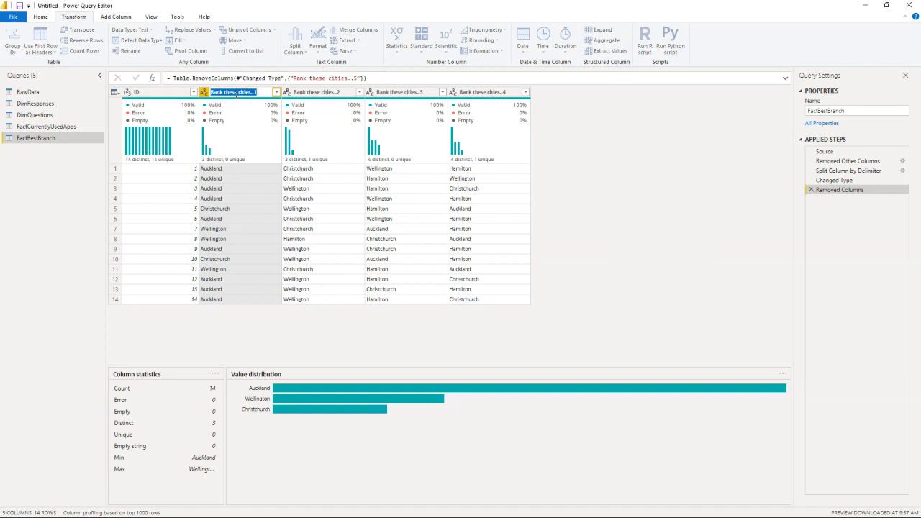
{"action": "type", "text": "1 First"}
{"action": "key", "text": "Return"}
{"action": "double_click", "coordinate": [310, 94]}
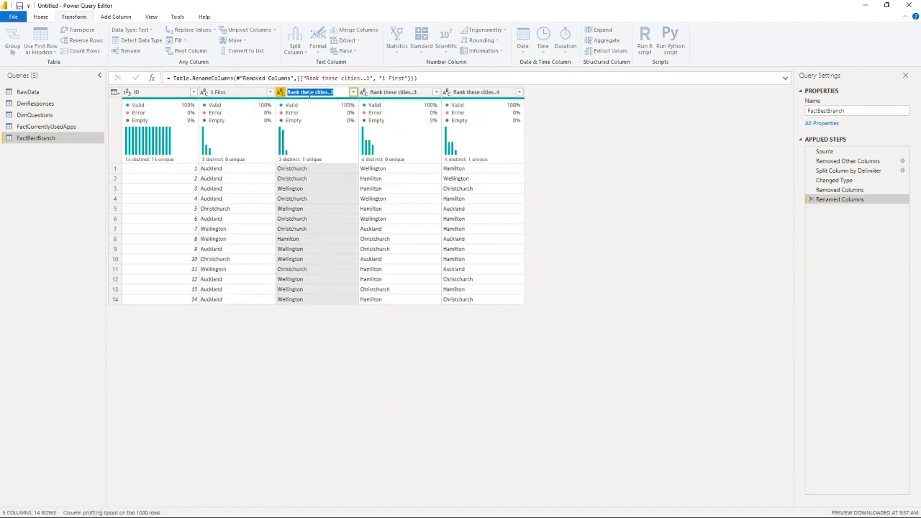
{"action": "type", "text": "2 Second"}
{"action": "key", "text": "Return"}
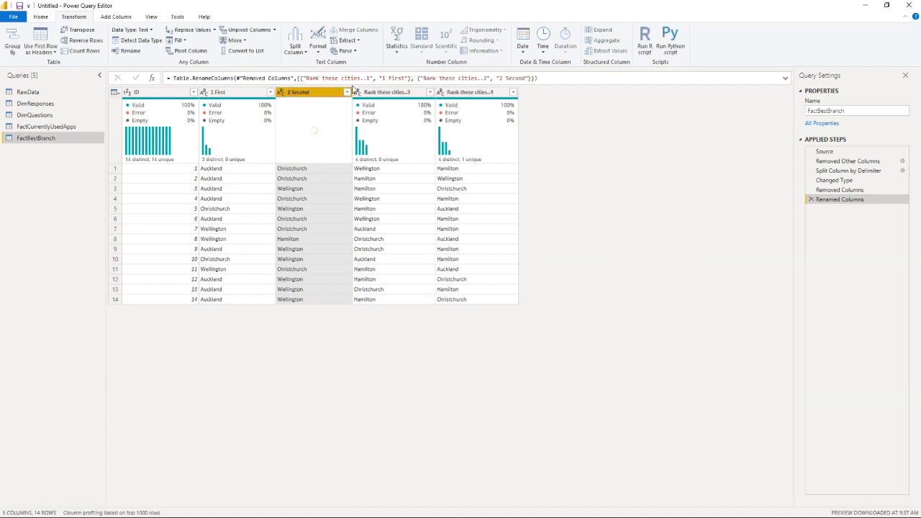
Step: Rename the remaining two split city columns as "3 Third" and "4 Fourth"
{"action": "left_click", "coordinate": [377, 94]}
{"action": "double_click", "coordinate": [377, 93]}
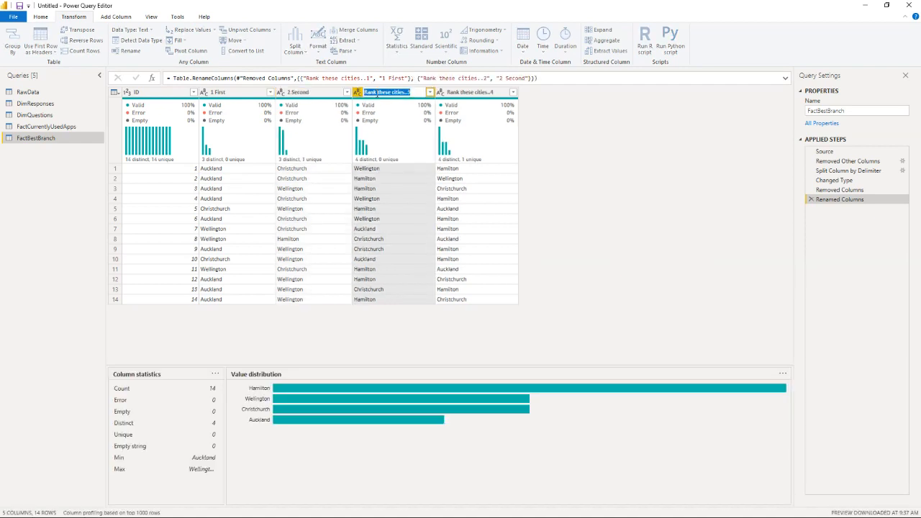
{"action": "type", "text": "3 Third"}
{"action": "left_click", "coordinate": [460, 92]}
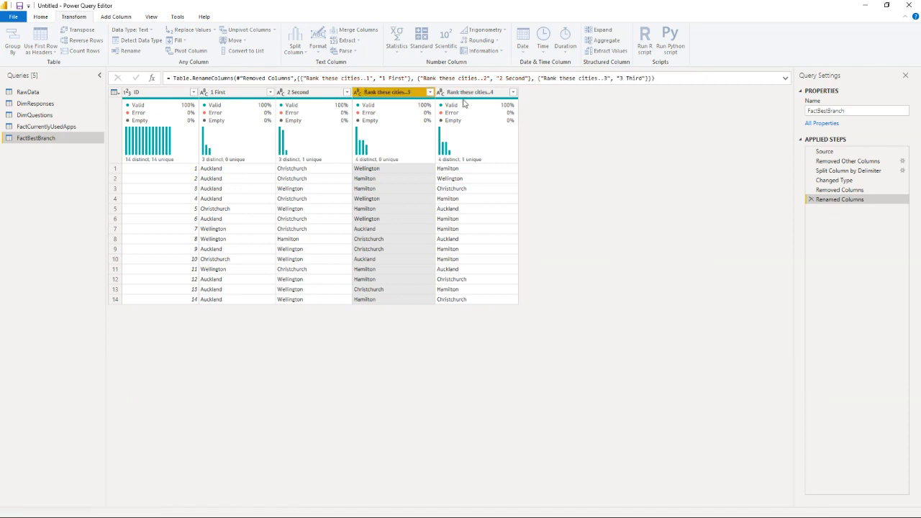
{"action": "double_click", "coordinate": [461, 93]}
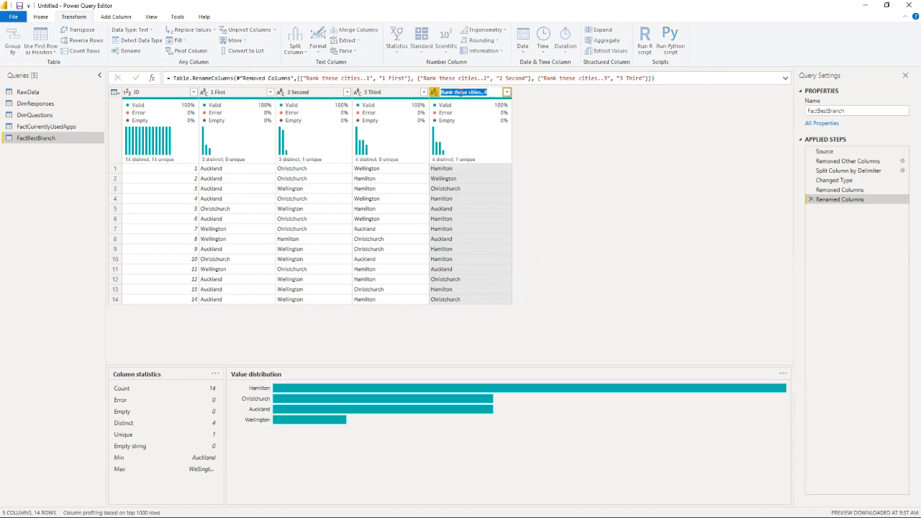
{"action": "type", "text": "4 Fourth"}
{"action": "key", "text": "Return"}
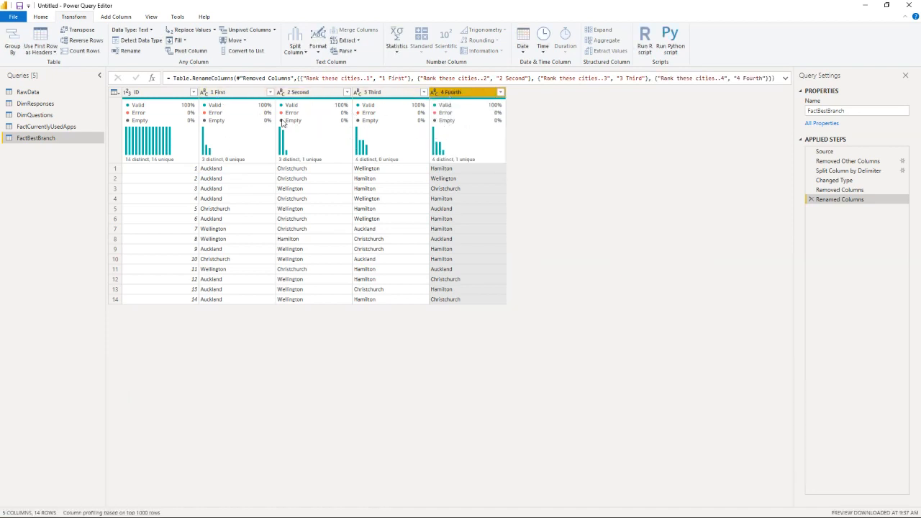
Step: Unpivot all the columns of FactBestBranch other than ID
{"action": "mouse_move", "coordinate": [244, 117]}
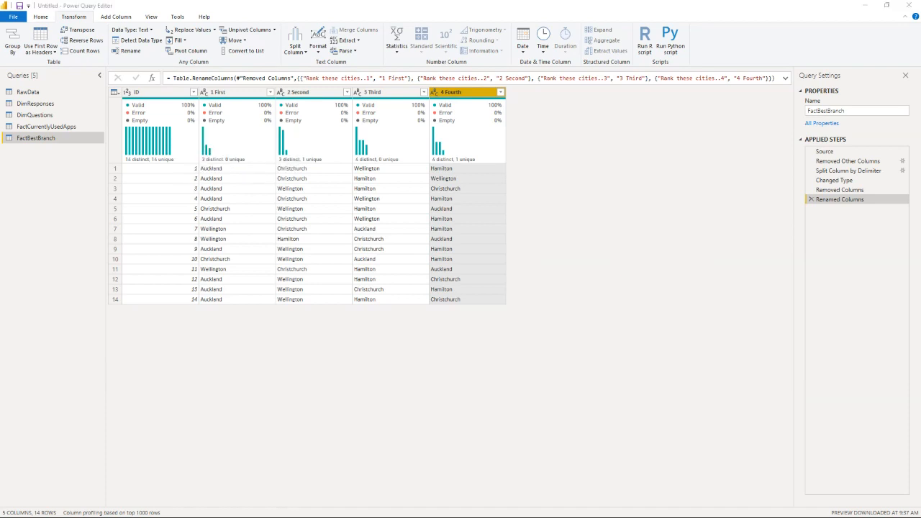
{"action": "left_click", "coordinate": [243, 93]}
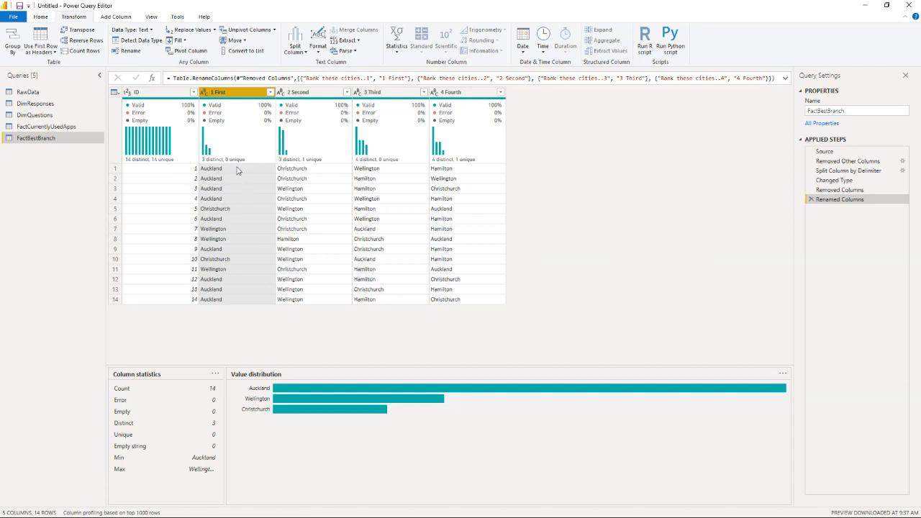
{"action": "mouse_move", "coordinate": [205, 122]}
{"action": "left_click", "coordinate": [161, 96]}
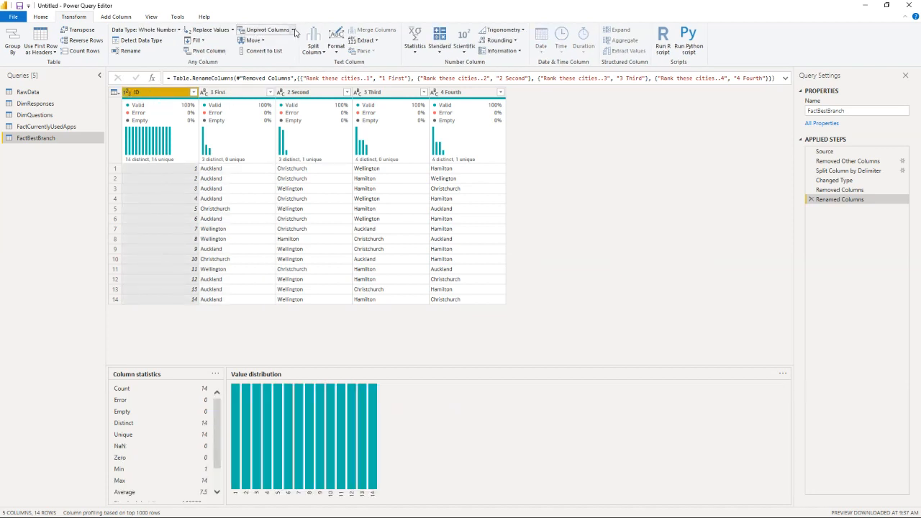
{"action": "left_click", "coordinate": [293, 30]}
{"action": "left_click", "coordinate": [270, 52]}
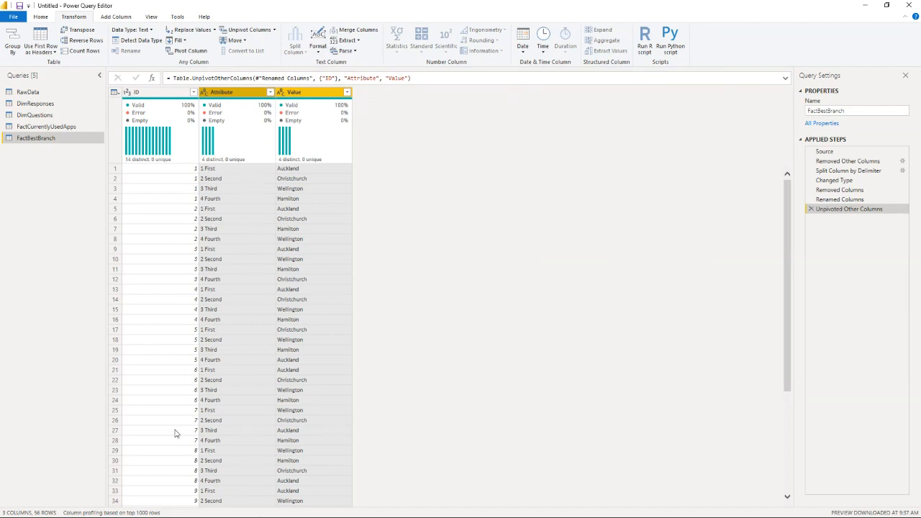
Step: Split the Attribute column by the space delimiter at each occurrence
{"action": "left_click", "coordinate": [232, 94]}
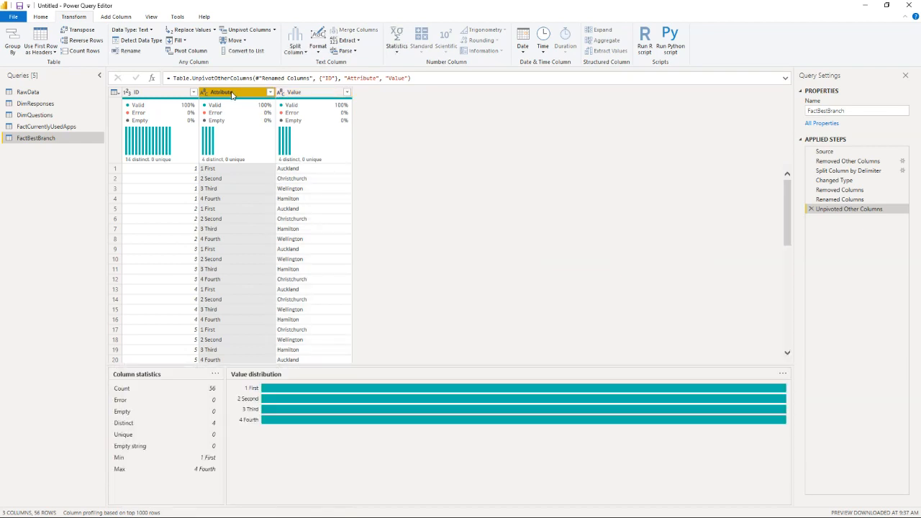
{"action": "left_click", "coordinate": [288, 43]}
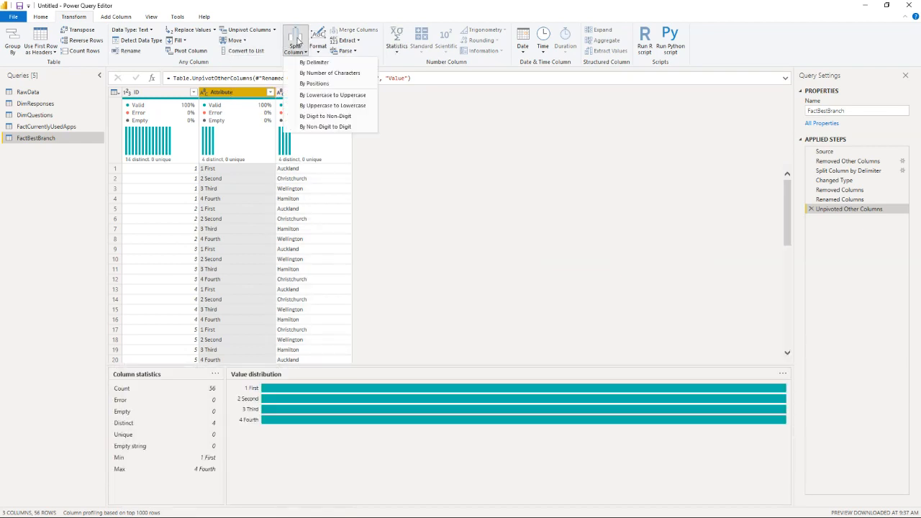
{"action": "left_click", "coordinate": [307, 69]}
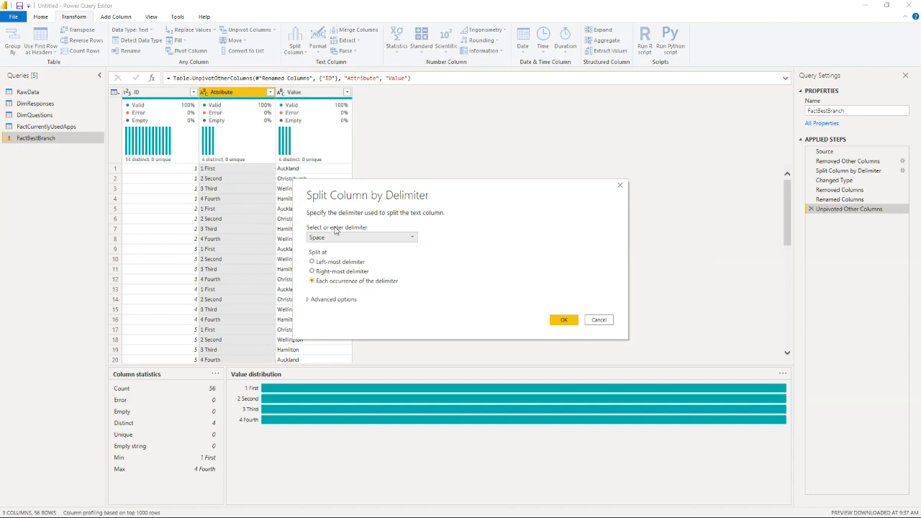
{"action": "left_click", "coordinate": [563, 319]}
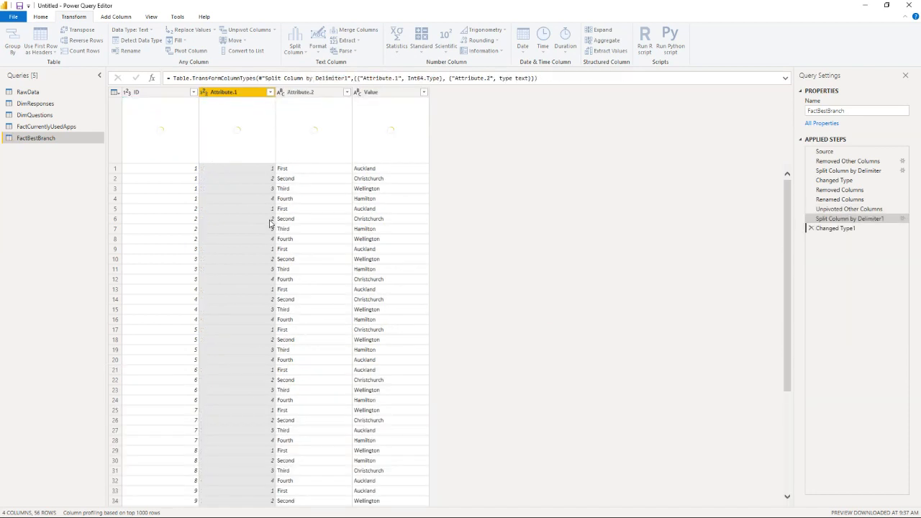
Step: Rename the Attribute.1 column as "Order"
{"action": "double_click", "coordinate": [228, 95]}
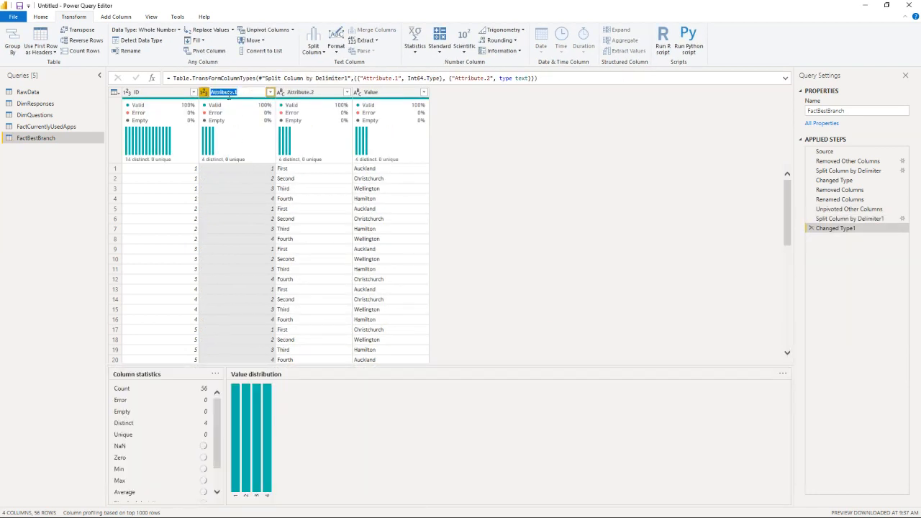
{"action": "type", "text": "Orde"}
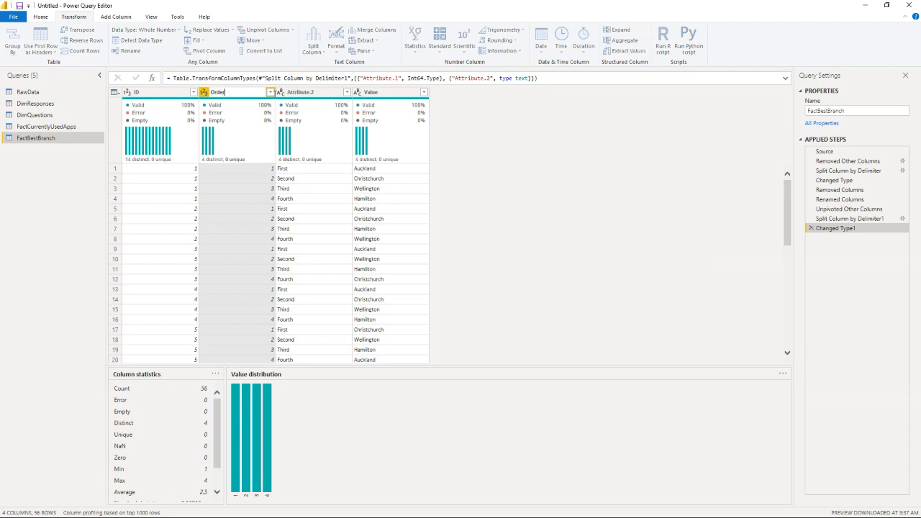
{"action": "type", "text": "r"}
{"action": "key", "text": "Return"}
Step: Rename the Attribute.2 column as "Rank" and the Value column as "Branch"
{"action": "double_click", "coordinate": [311, 92]}
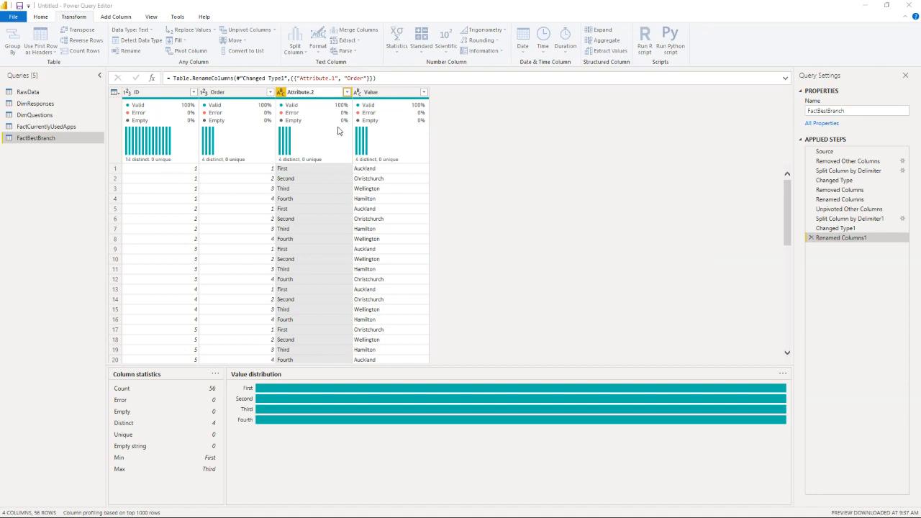
{"action": "left_click", "coordinate": [311, 92]}
{"action": "double_click", "coordinate": [312, 92]}
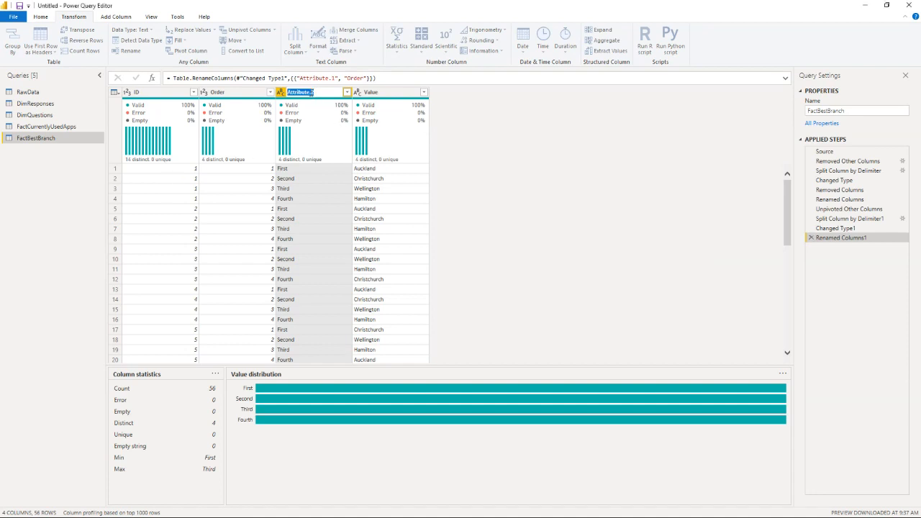
{"action": "type", "text": "Ran"}
{"action": "double_click", "coordinate": [370, 92]}
{"action": "type", "text": "Branch"}
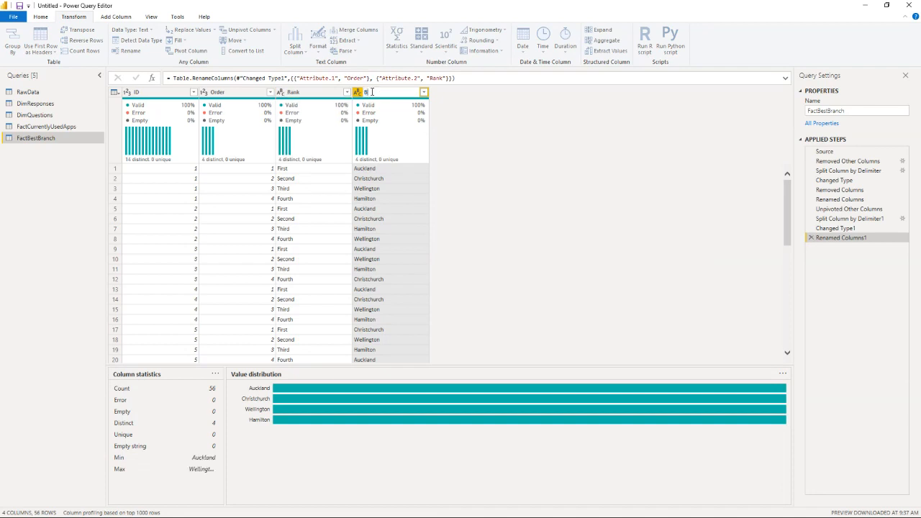
{"action": "key", "text": "Return"}
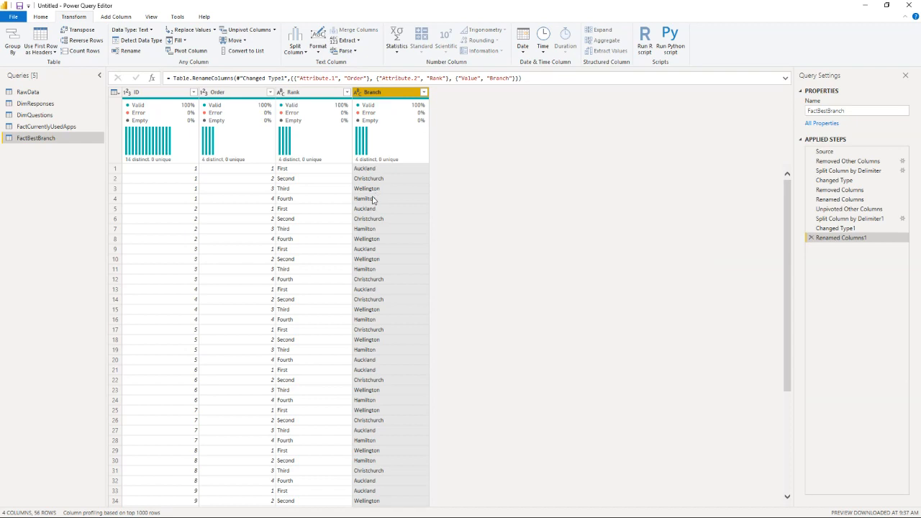
Step: Add a custom column named "Country" with the formula "New Zealand" to FactBestBranch and set its data type to Text
{"action": "left_click", "coordinate": [379, 201]}
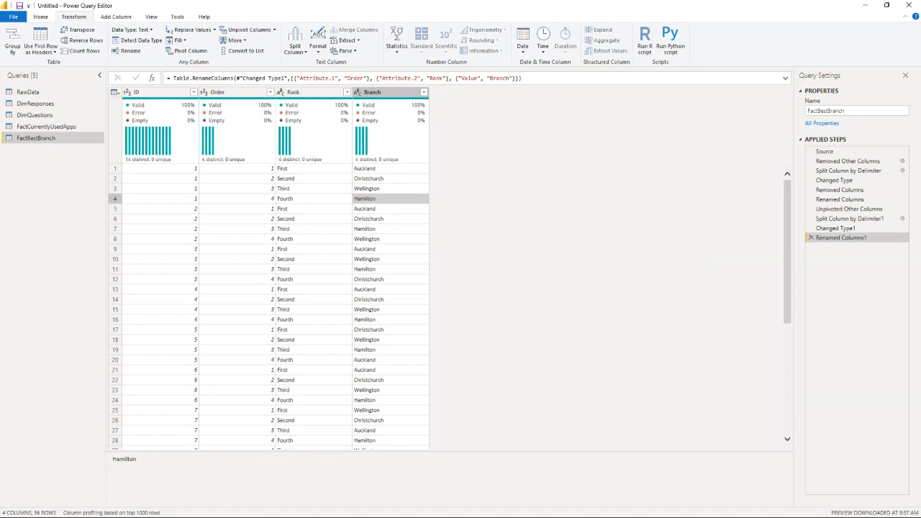
{"action": "left_click", "coordinate": [112, 18]}
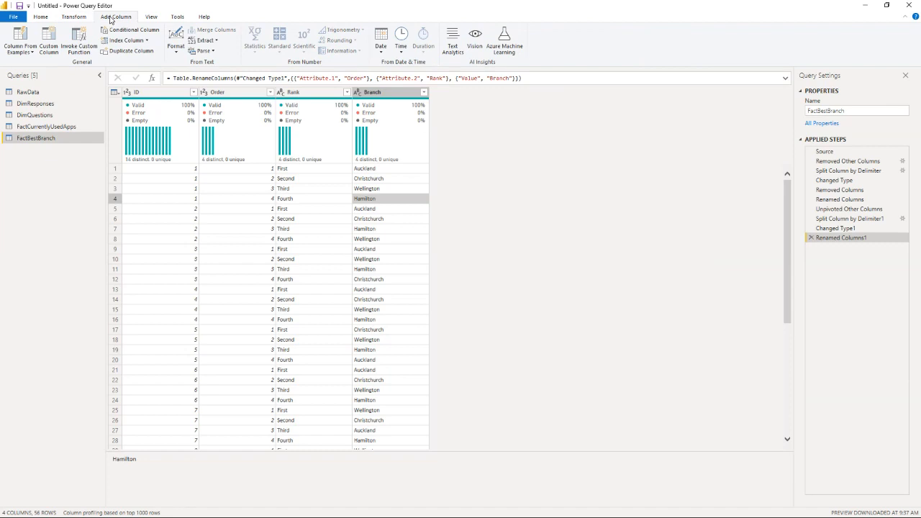
{"action": "left_click", "coordinate": [48, 40]}
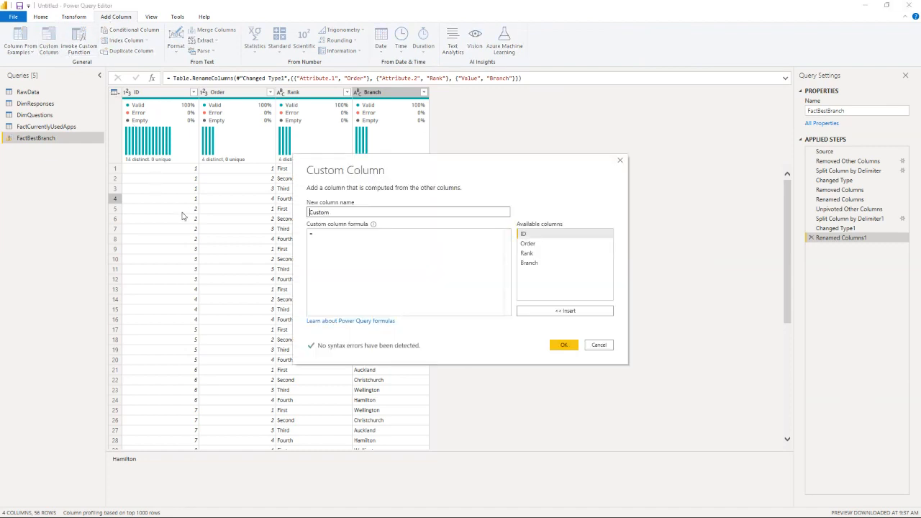
{"action": "double_click", "coordinate": [314, 212]}
{"action": "type", "text": "Country"}
{"action": "left_click", "coordinate": [343, 237]}
{"action": "type", "text": "t"}
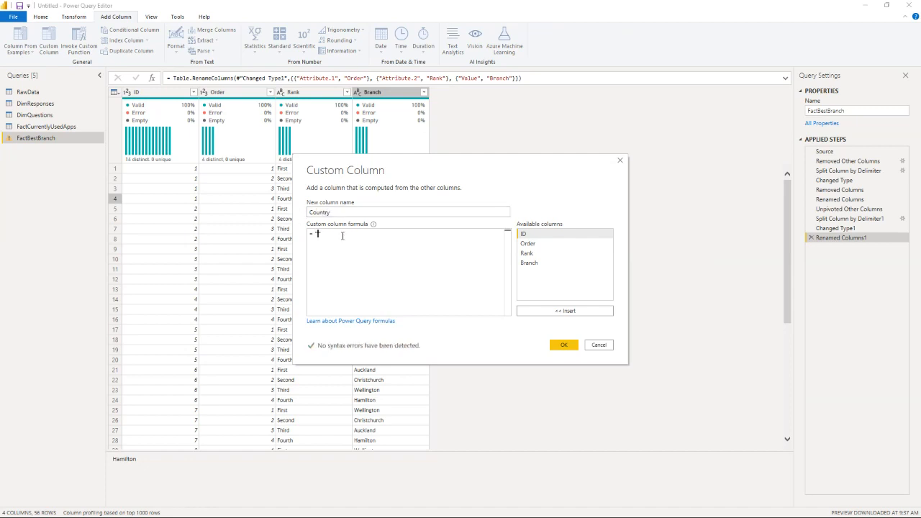
{"action": "type", "text": "New Zealand"}
{"action": "left_click", "coordinate": [561, 345]}
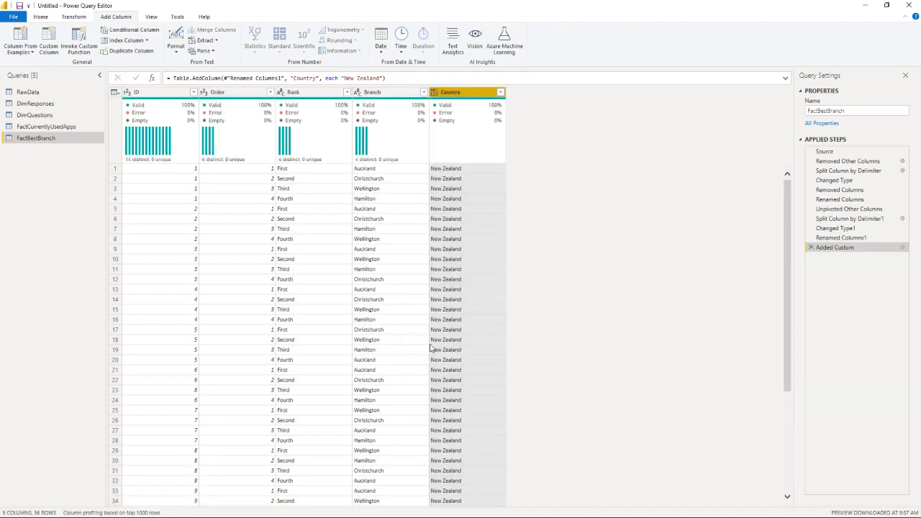
{"action": "left_click", "coordinate": [434, 93]}
{"action": "left_click", "coordinate": [466, 209]}
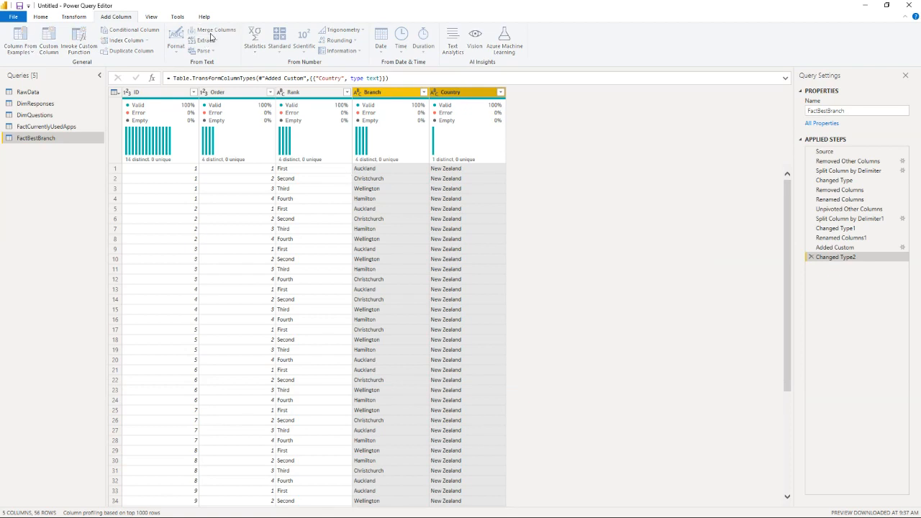
Step: Merge the Branch and Country columns into a new column named "Branch Location", using the custom separator ", "
{"action": "left_click", "coordinate": [212, 32]}
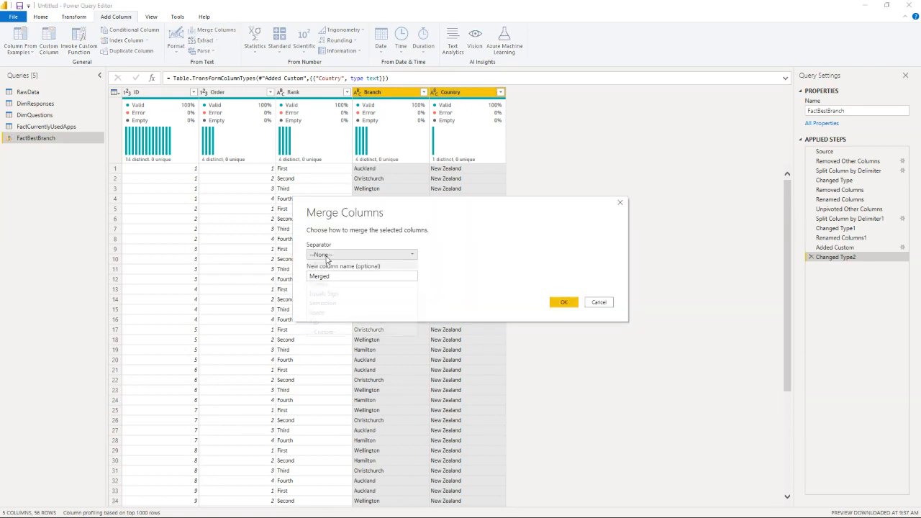
{"action": "left_click", "coordinate": [328, 257]}
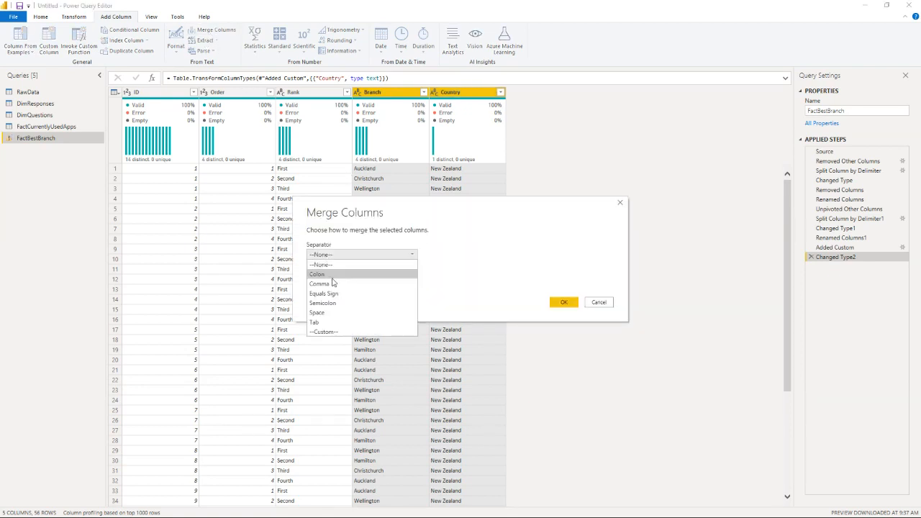
{"action": "left_click", "coordinate": [338, 332]}
{"action": "left_click_drag", "start_coordinate": [333, 289], "coordinate": [311, 294]}
{"action": "left_click", "coordinate": [315, 266]}
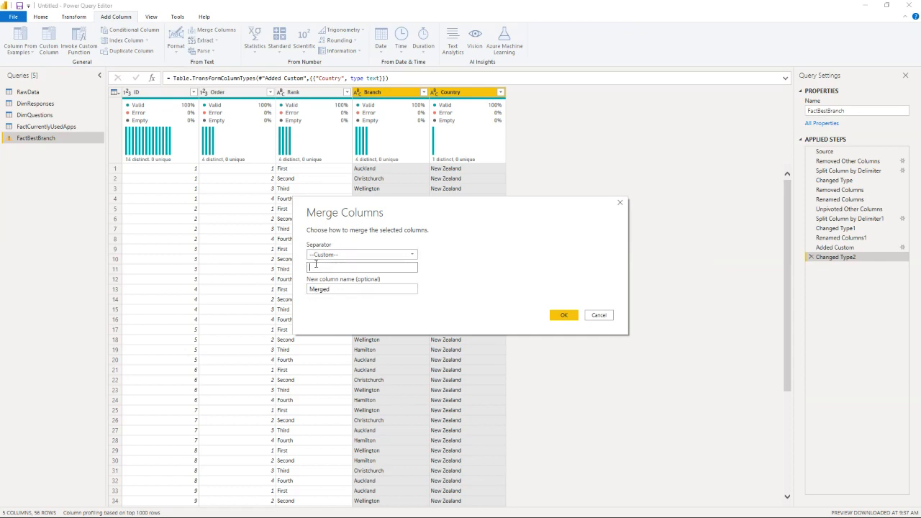
{"action": "left_click_drag", "start_coordinate": [344, 288], "coordinate": [288, 290]}
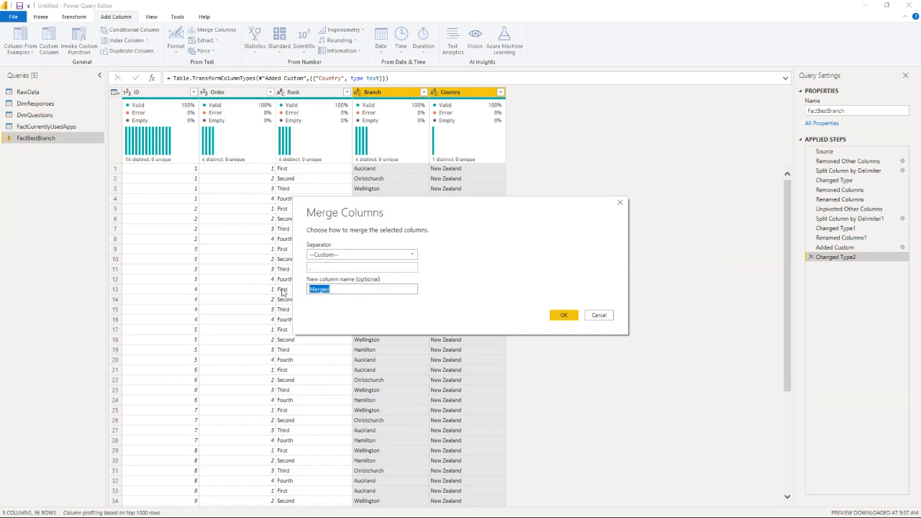
{"action": "type", "text": "Branch"}
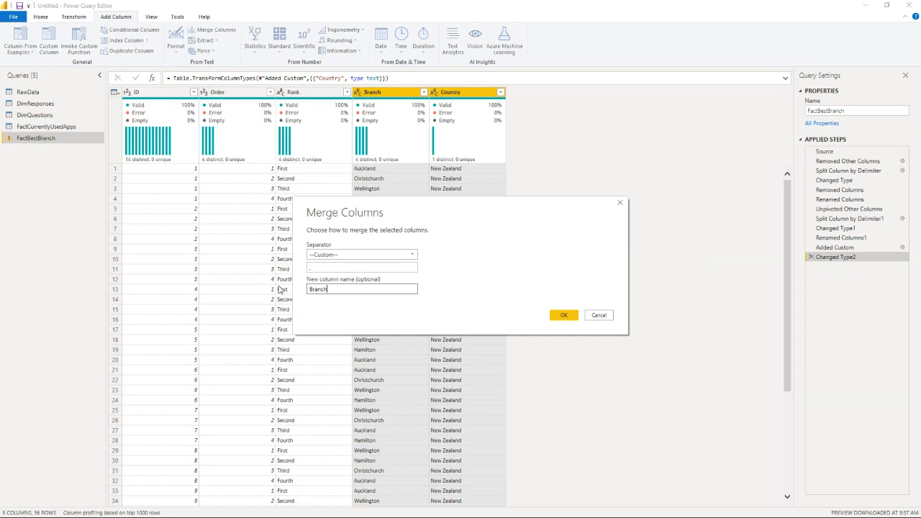
{"action": "type", "text": " Location"}
{"action": "key", "text": "Return"}
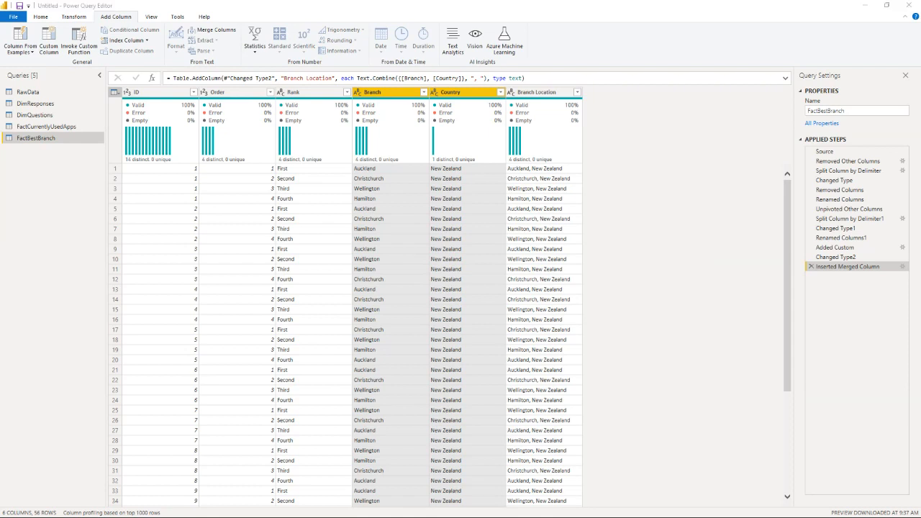
Step: Create a reference of the RawData query and name it "FactLikertResponses"
{"action": "right_click", "coordinate": [43, 95]}
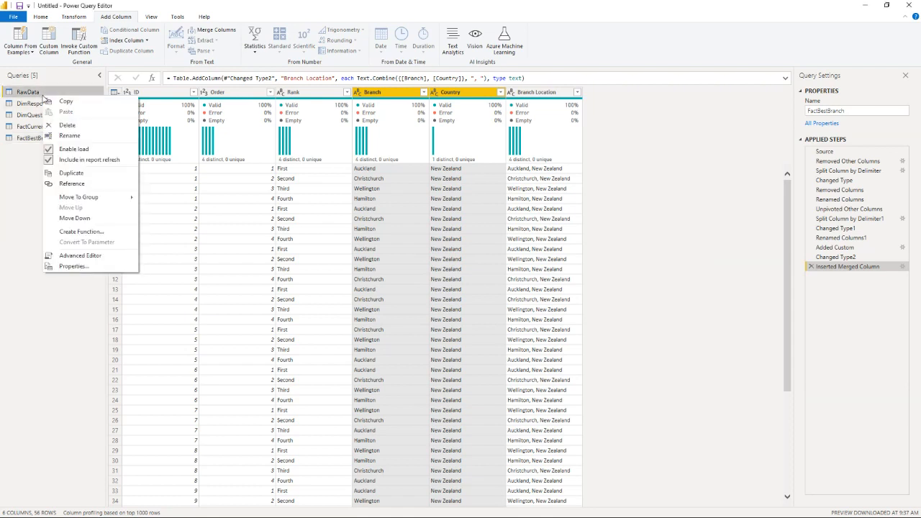
{"action": "left_click", "coordinate": [85, 184]}
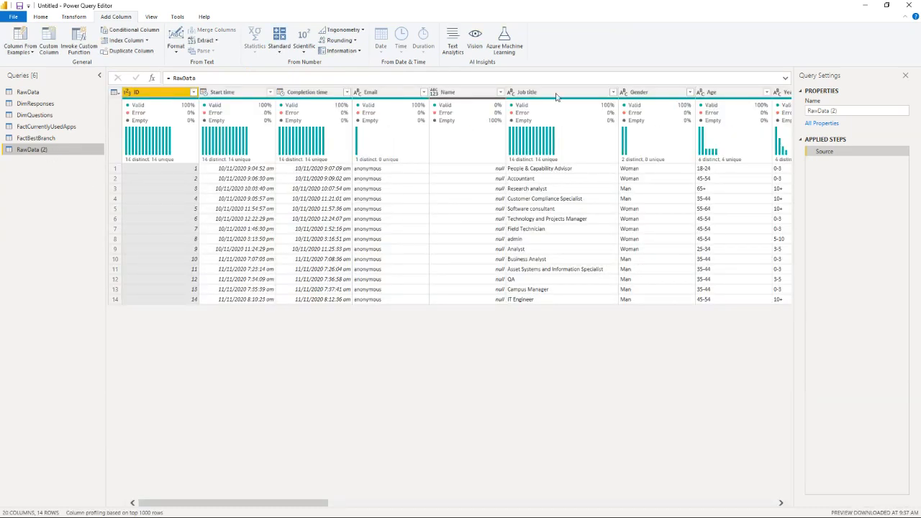
{"action": "left_click", "coordinate": [815, 110]}
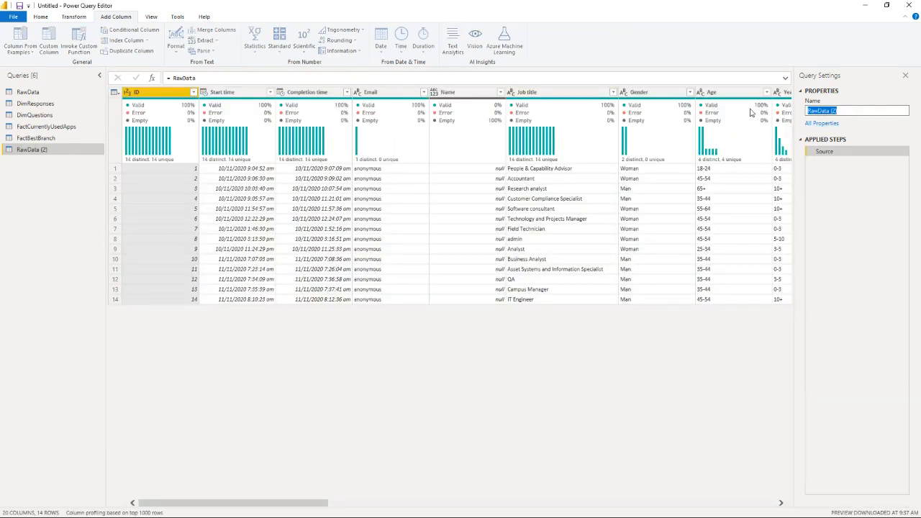
{"action": "type", "text": "FactLikertResponses"}
{"action": "key", "text": "Return"}
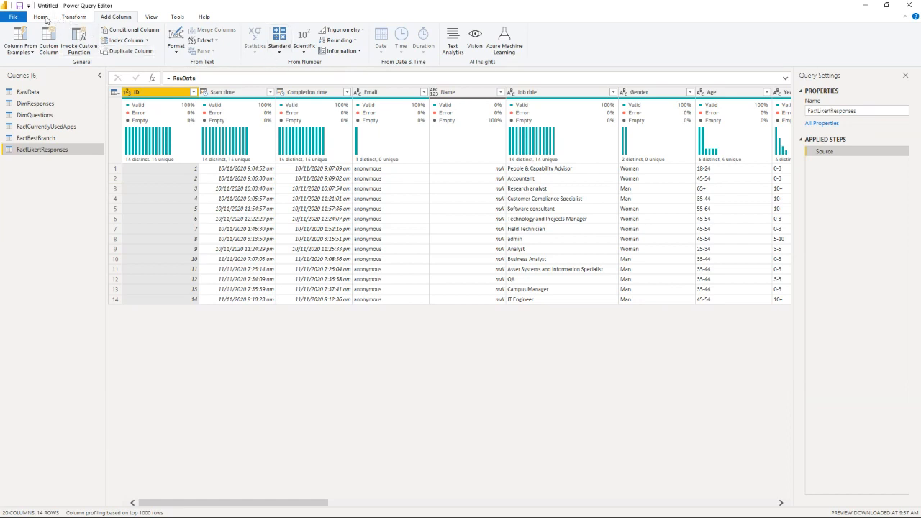
Step: Keep only the ID, Collect and collate information, Analyze data, and Present or share information columns in FactLikertResponses
{"action": "left_click", "coordinate": [41, 16]}
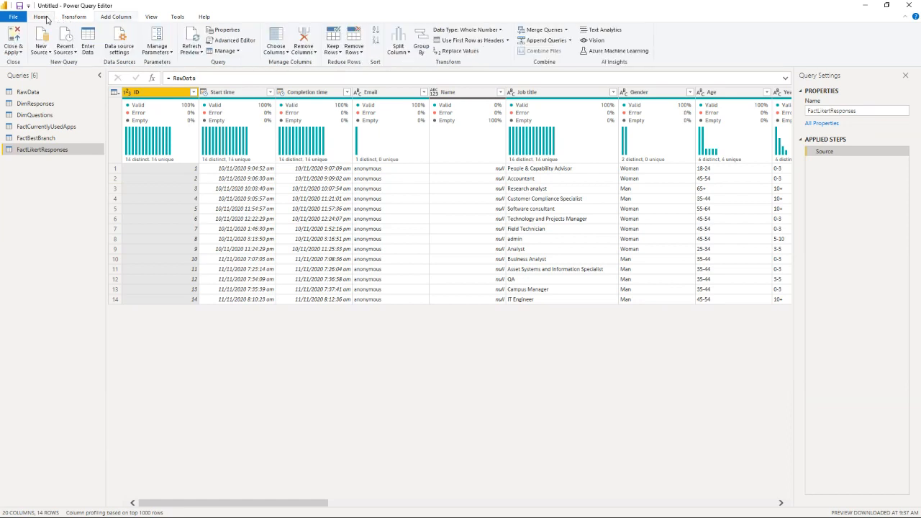
{"action": "left_click", "coordinate": [287, 53]}
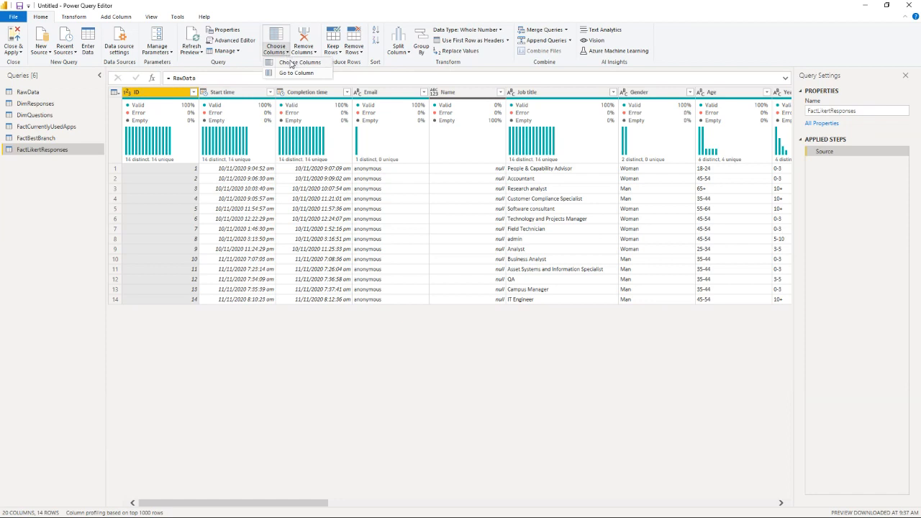
{"action": "left_click", "coordinate": [295, 63]}
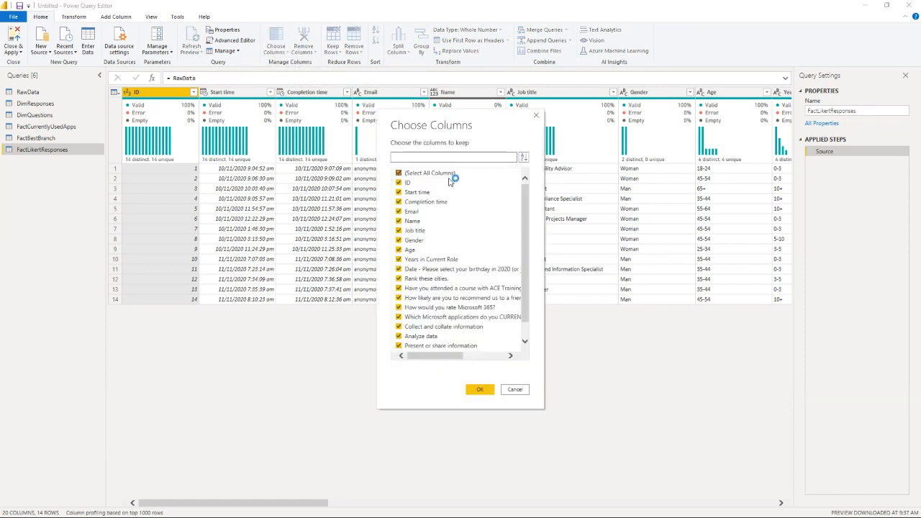
{"action": "left_click", "coordinate": [430, 173]}
{"action": "left_click", "coordinate": [407, 184]}
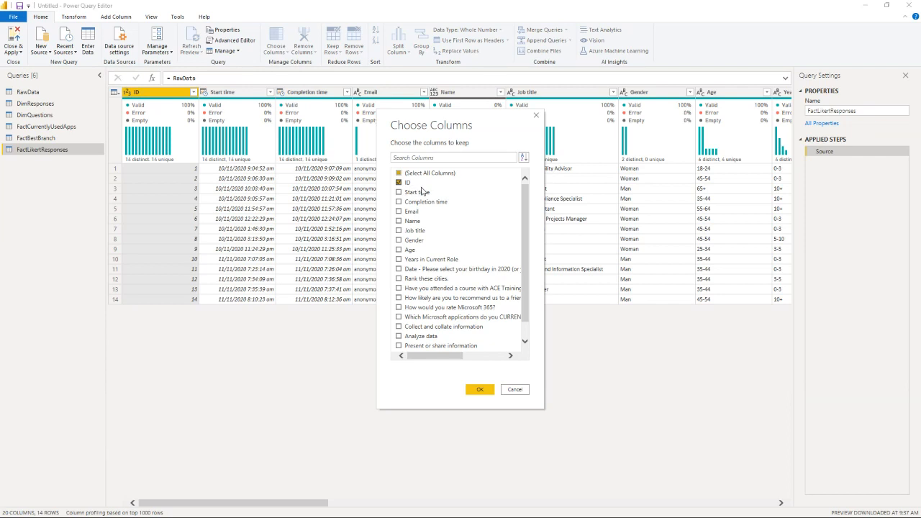
{"action": "left_click", "coordinate": [428, 327]}
{"action": "left_click", "coordinate": [421, 337]}
{"action": "left_click", "coordinate": [422, 346]}
{"action": "scroll", "coordinate": [437, 324], "scroll_direction": "down", "scroll_amount": 1}
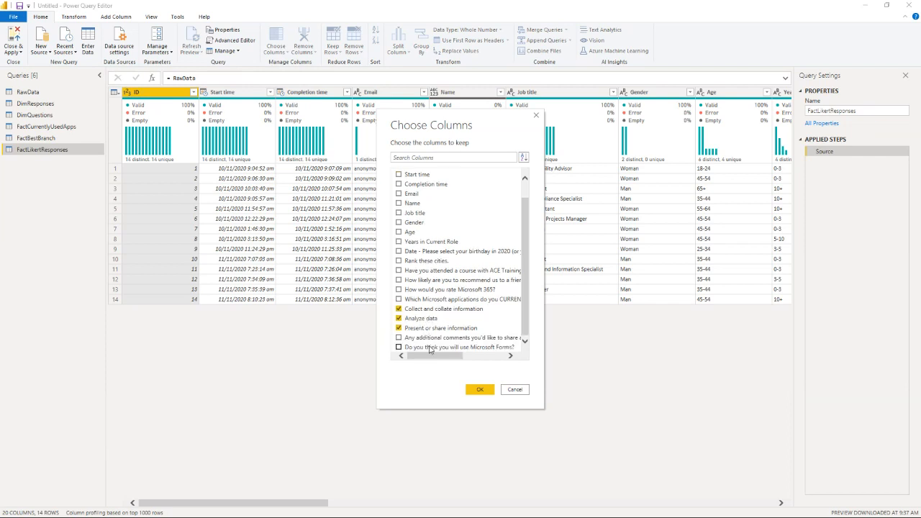
{"action": "left_click", "coordinate": [479, 389]}
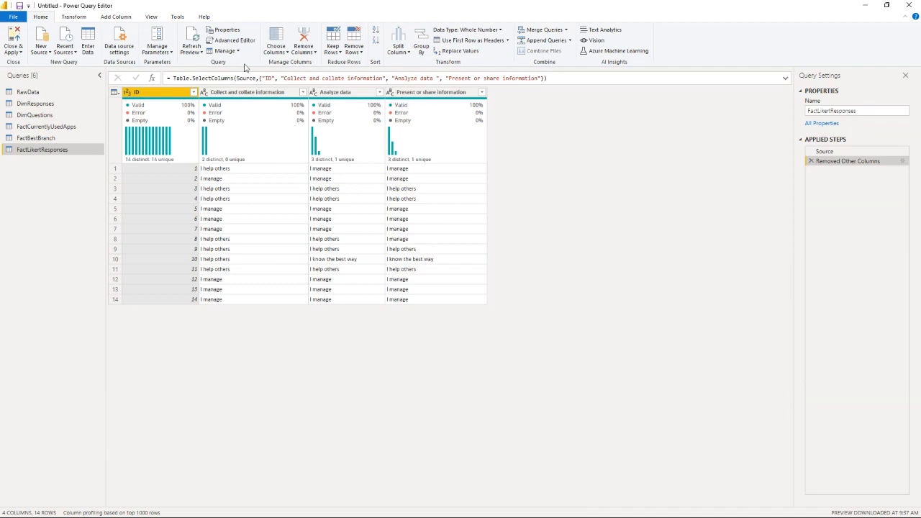
Step: Unpivot all the columns of FactLikertResponses other than ID
{"action": "left_click", "coordinate": [84, 19]}
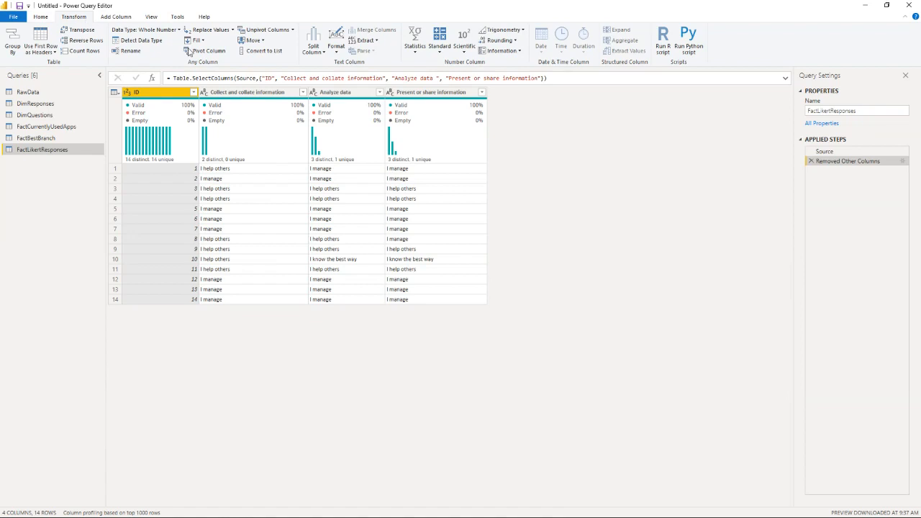
{"action": "left_click", "coordinate": [155, 92]}
{"action": "left_click", "coordinate": [292, 31]}
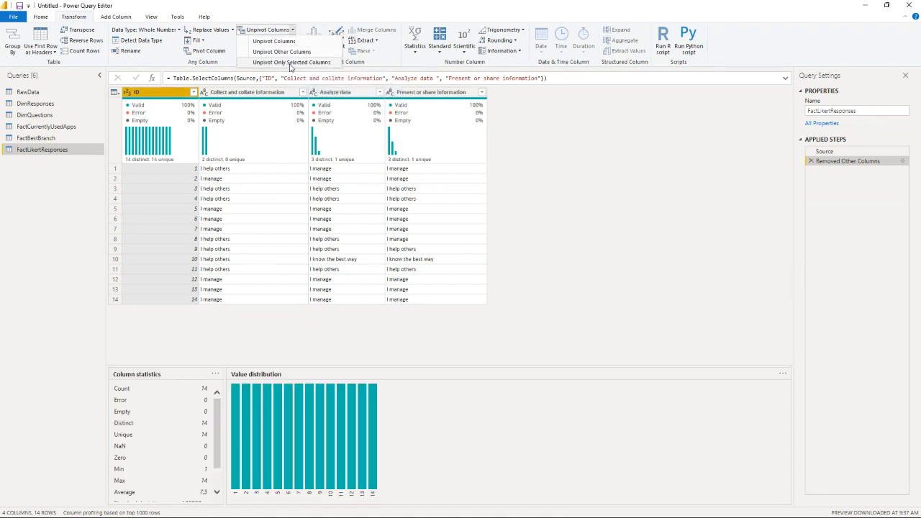
{"action": "left_click", "coordinate": [282, 52]}
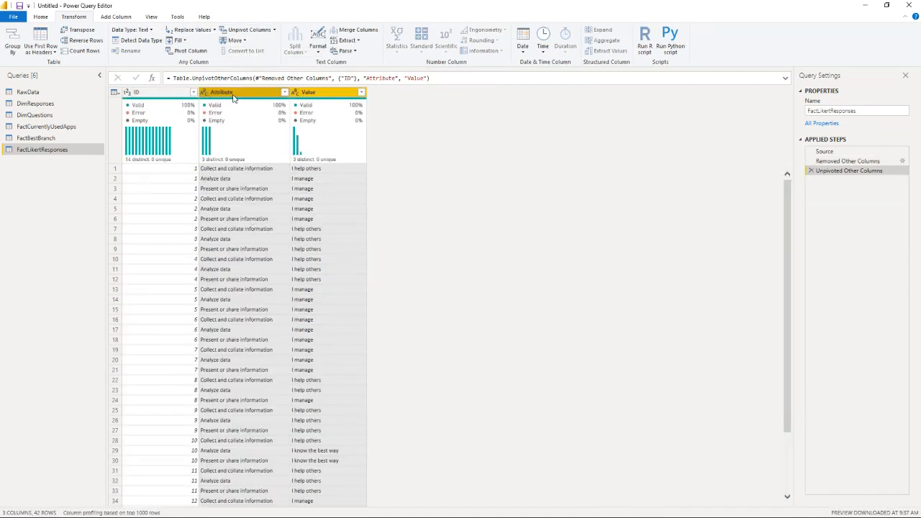
Step: Rename the Attribute column as "Question" and the Value column as "Response"
{"action": "double_click", "coordinate": [232, 93]}
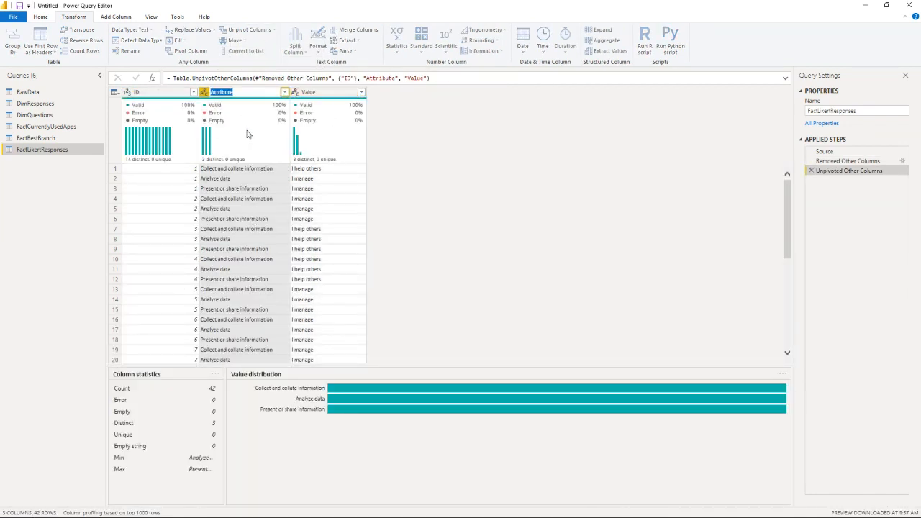
{"action": "type", "text": "Question"}
{"action": "left_click", "coordinate": [317, 94]}
{"action": "double_click", "coordinate": [320, 94]}
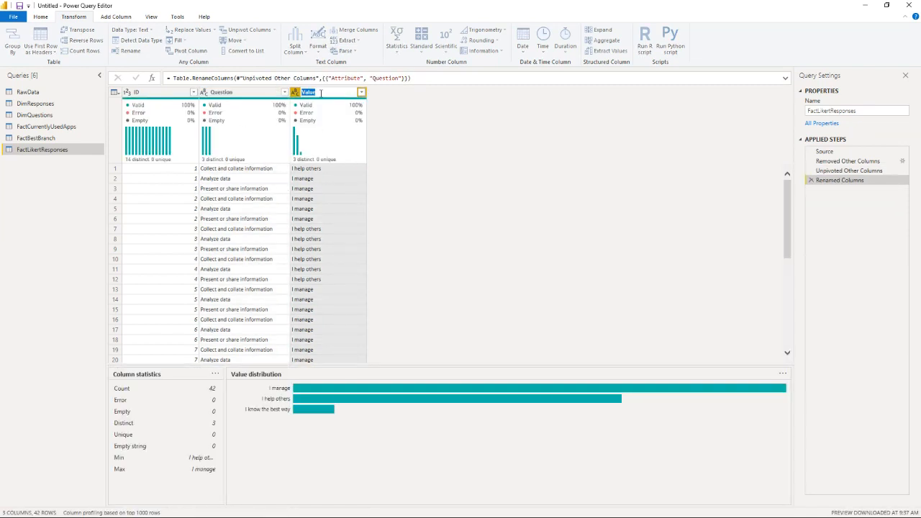
{"action": "type", "text": "Response"}
{"action": "key", "text": "Return"}
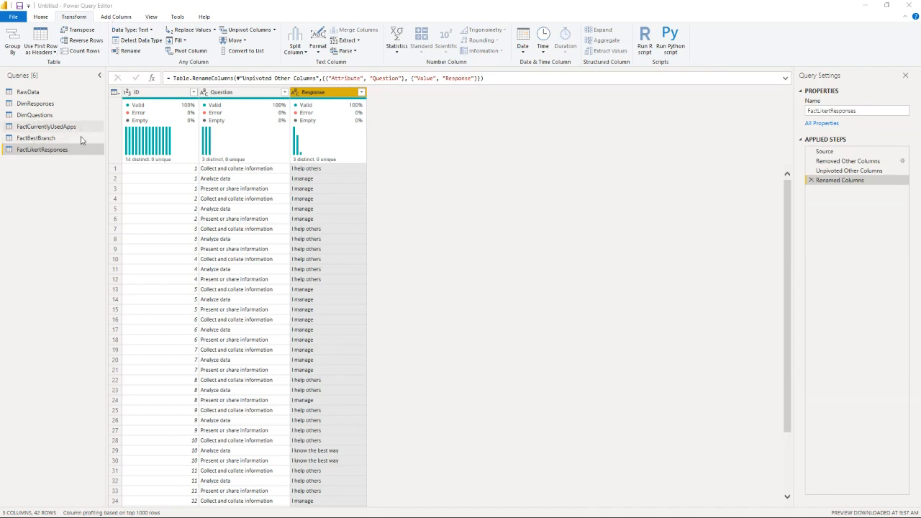
Step: Create a blank query and replace its code with the prepared date table script whose startDate is #date(2020, 1, 1)
{"action": "left_click", "coordinate": [42, 17]}
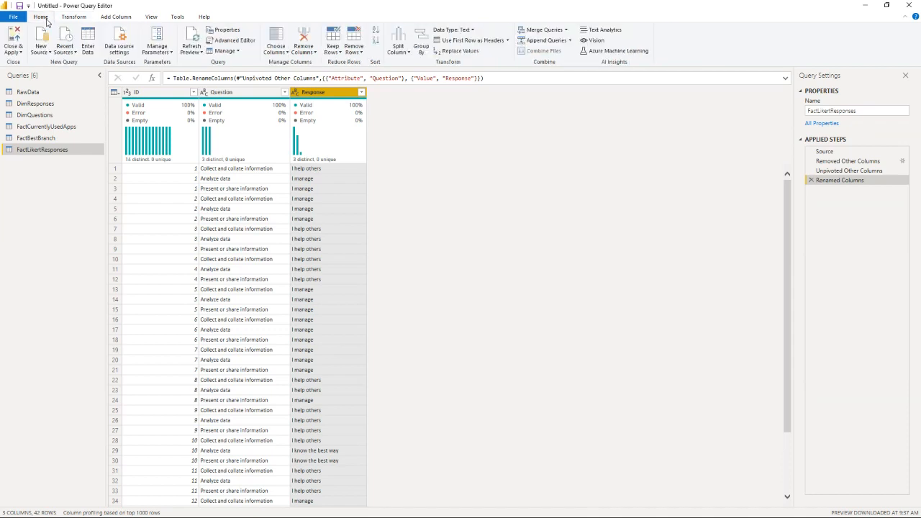
{"action": "left_click", "coordinate": [45, 50]}
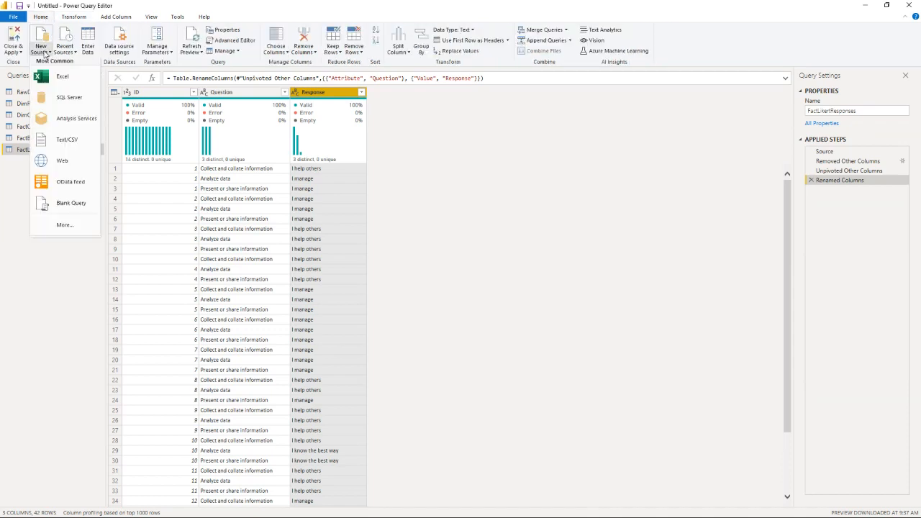
{"action": "left_click", "coordinate": [75, 202]}
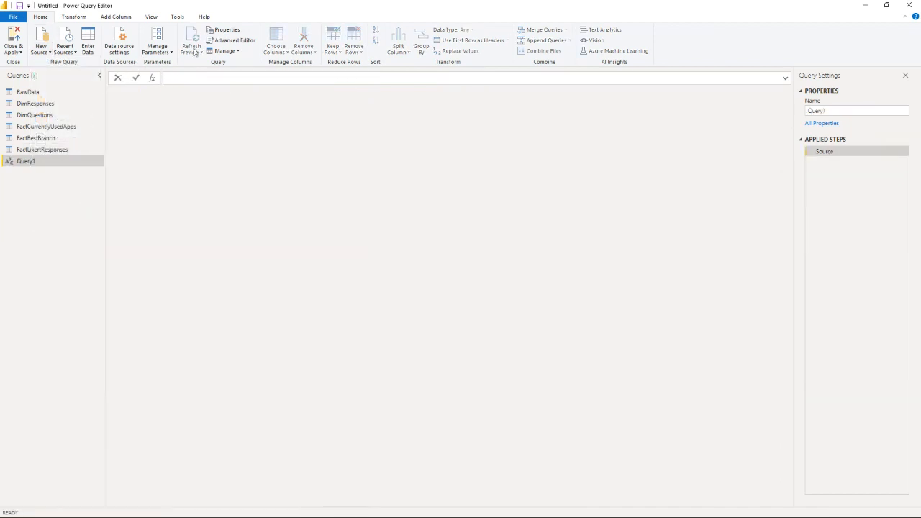
{"action": "left_click", "coordinate": [231, 41]}
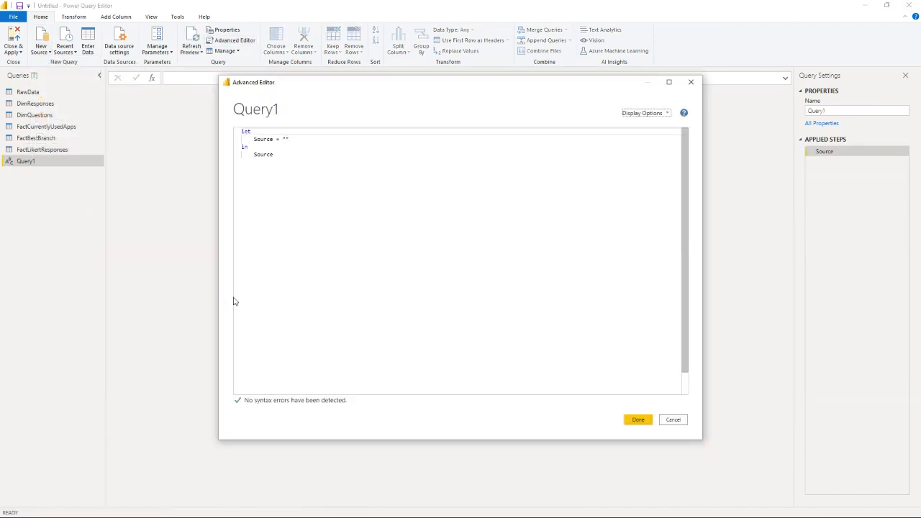
{"action": "left_click_drag", "start_coordinate": [310, 261], "coordinate": [233, 123]}
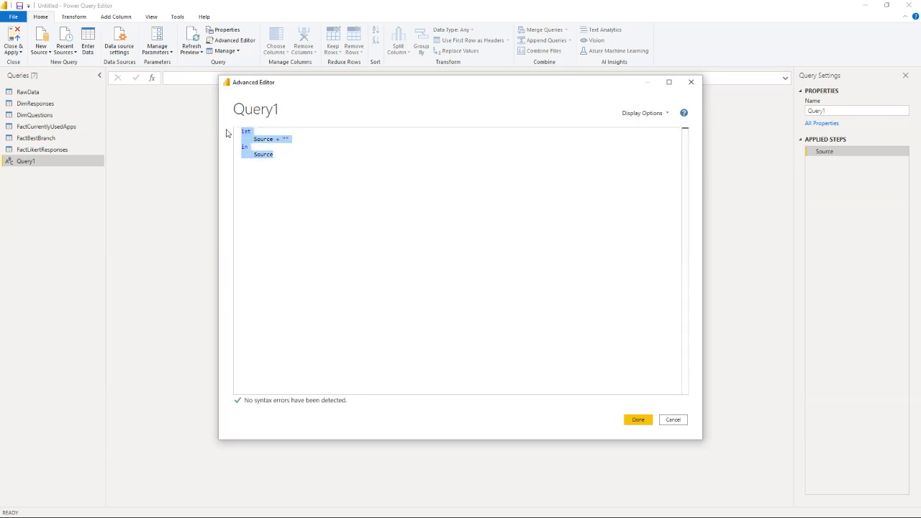
{"action": "key", "text": "ctrl+v"}
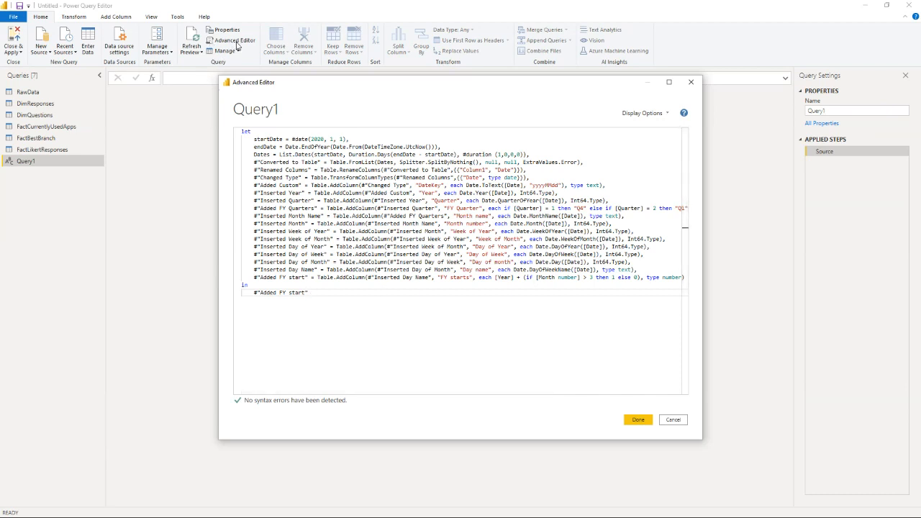
{"action": "left_click", "coordinate": [633, 421]}
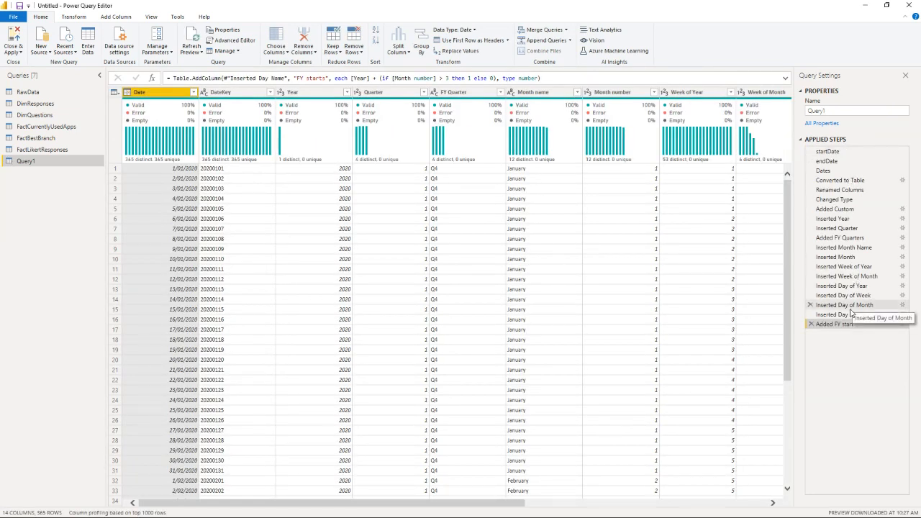
Step: Rename the new date table query as "DimDate"
{"action": "double_click", "coordinate": [838, 111]}
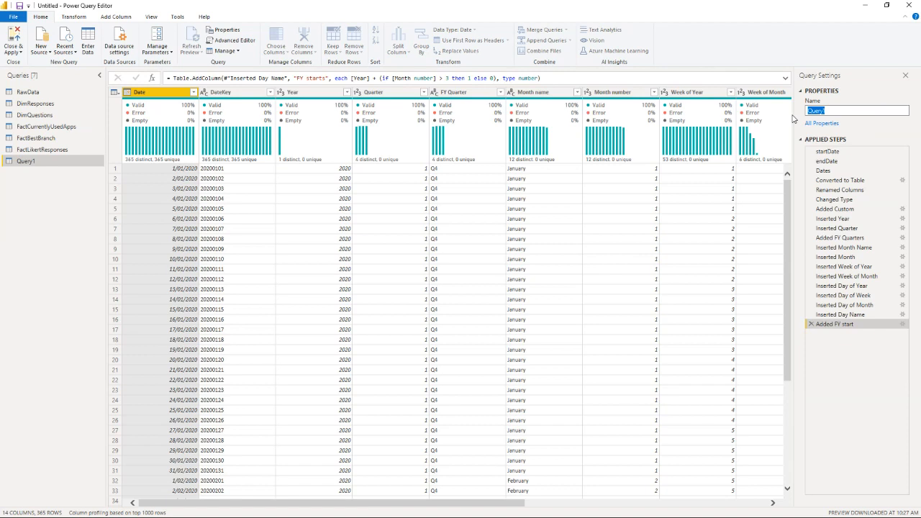
{"action": "type", "text": "C"}
{"action": "type", "text": "imDate"}
{"action": "key", "text": "Return"}
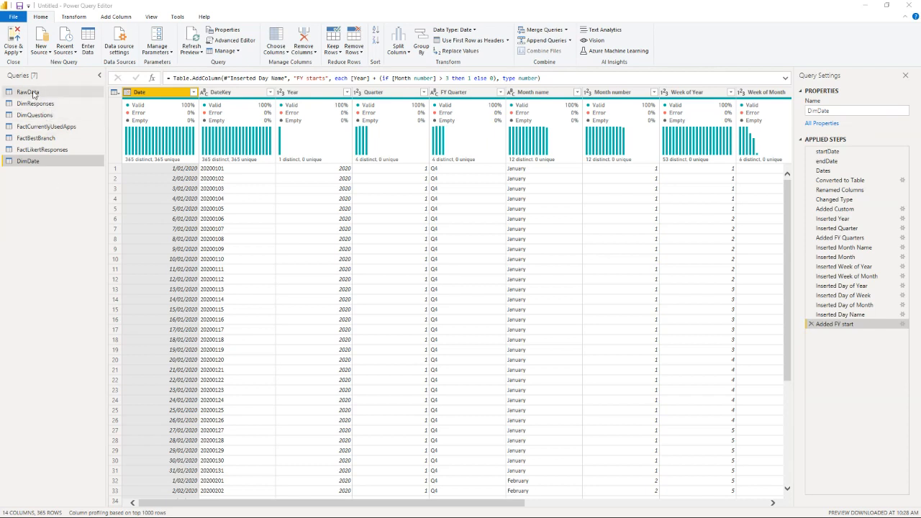
Step: Try to delete the RawData query
{"action": "left_click", "coordinate": [29, 94]}
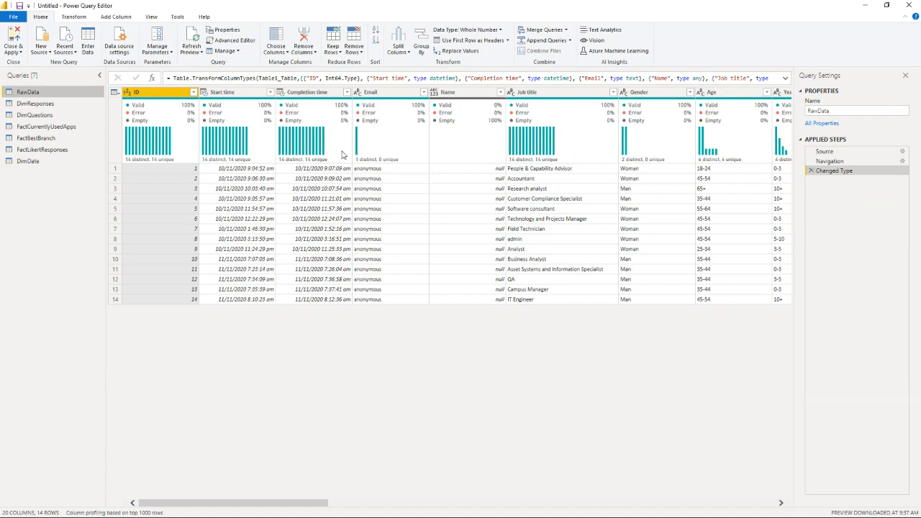
{"action": "right_click", "coordinate": [56, 95]}
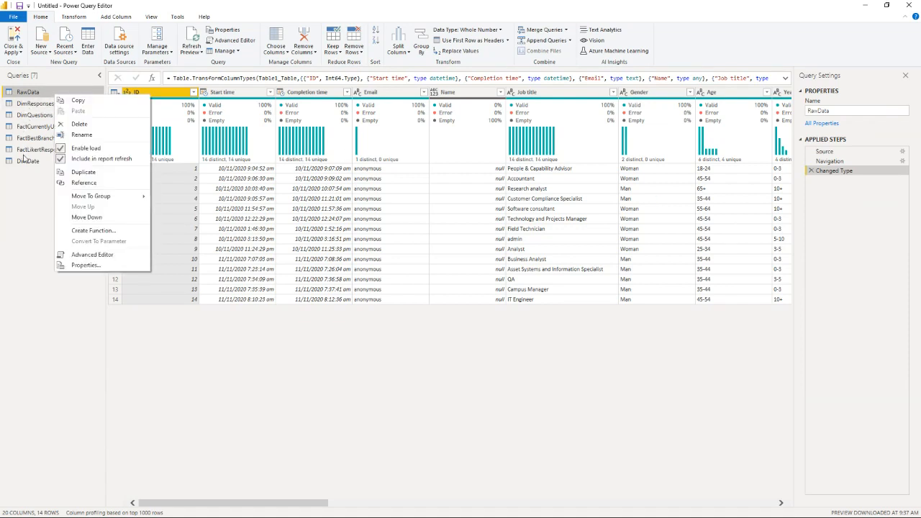
{"action": "left_click", "coordinate": [81, 125]}
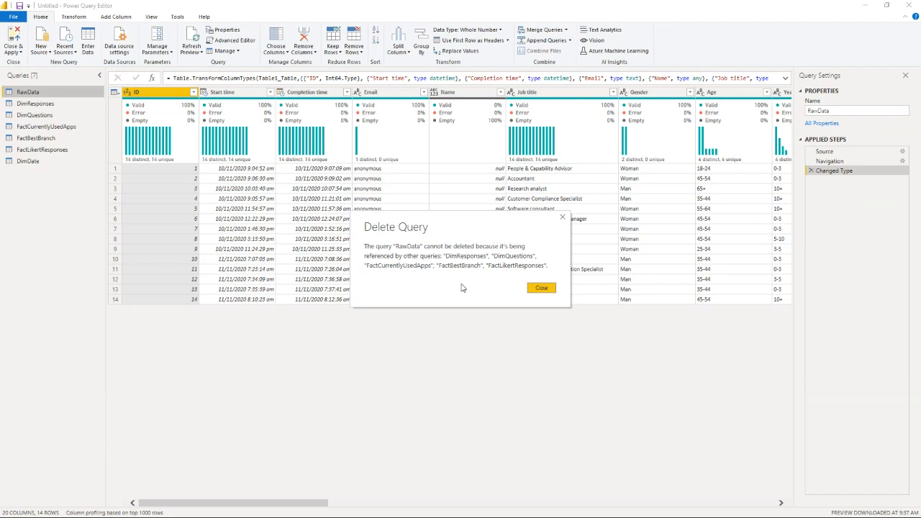
{"action": "left_click", "coordinate": [544, 295]}
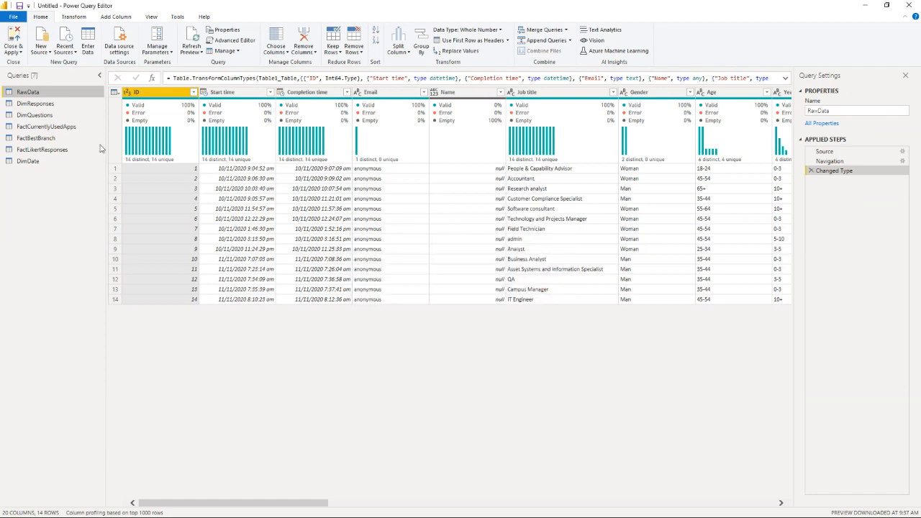
Step: Disable loading of the RawData query, and close the query editor with all changes applied to the model
{"action": "right_click", "coordinate": [42, 91]}
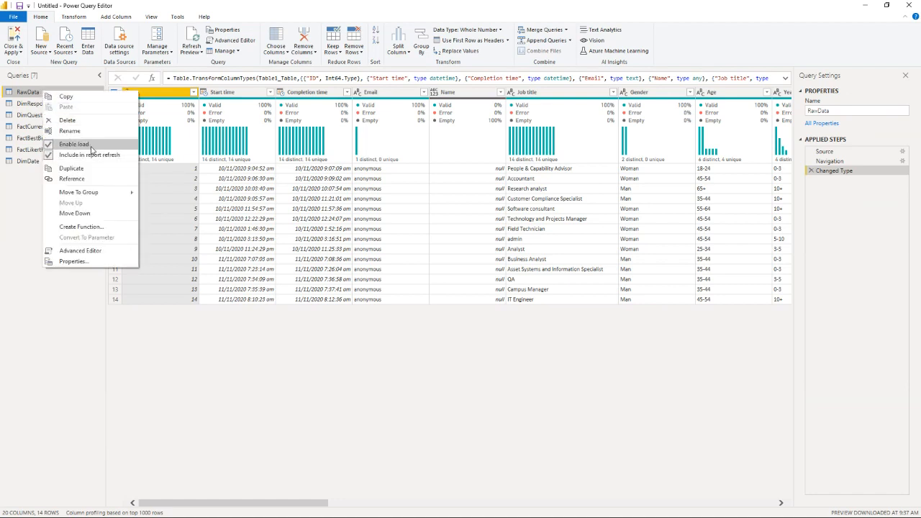
{"action": "left_click", "coordinate": [91, 153]}
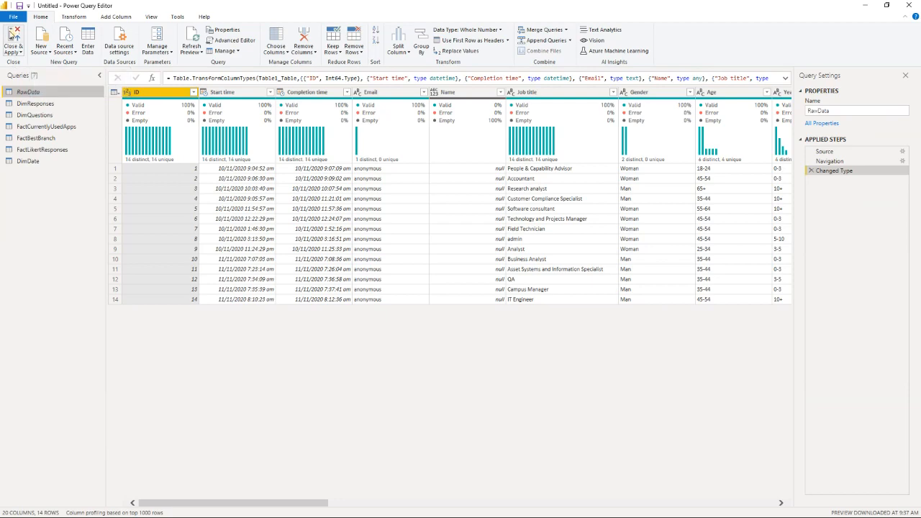
{"action": "left_click", "coordinate": [13, 38]}
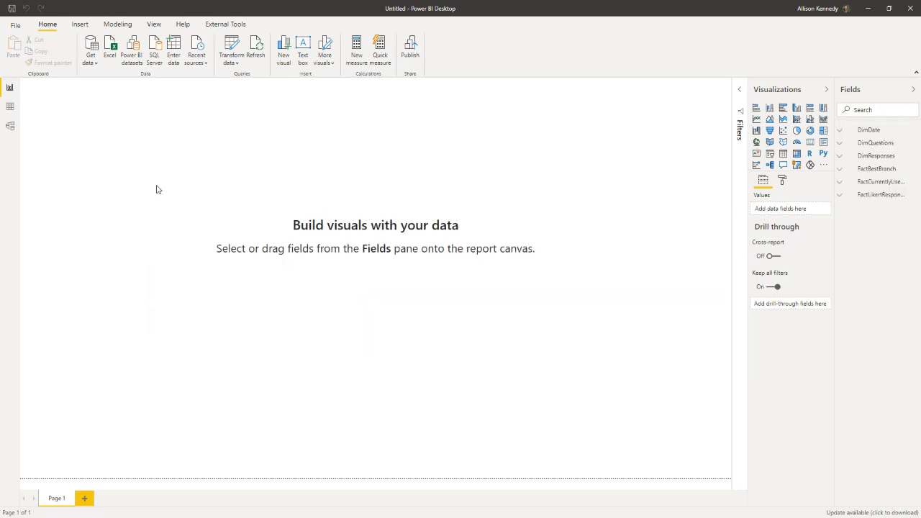
Step: In the model diagram, move DimQuestions up beside the other tables and place FactLikertResponses below it
{"action": "left_click", "coordinate": [10, 125]}
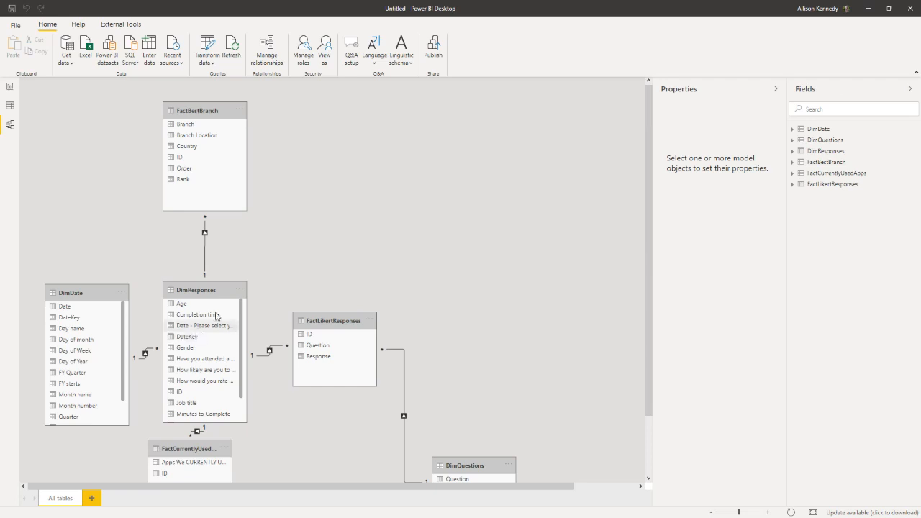
{"action": "scroll", "coordinate": [377, 282], "scroll_direction": "down", "scroll_amount": 2}
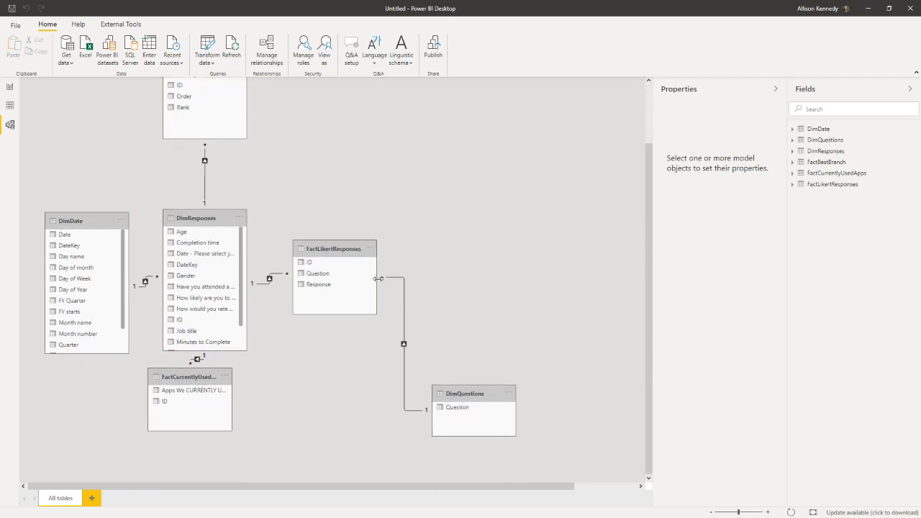
{"action": "left_click_drag", "start_coordinate": [469, 396], "coordinate": [451, 147]}
{"action": "left_click_drag", "start_coordinate": [342, 272], "coordinate": [336, 208]}
{"action": "left_click_drag", "start_coordinate": [449, 139], "coordinate": [446, 126]}
{"action": "left_click_drag", "start_coordinate": [335, 207], "coordinate": [417, 372]}
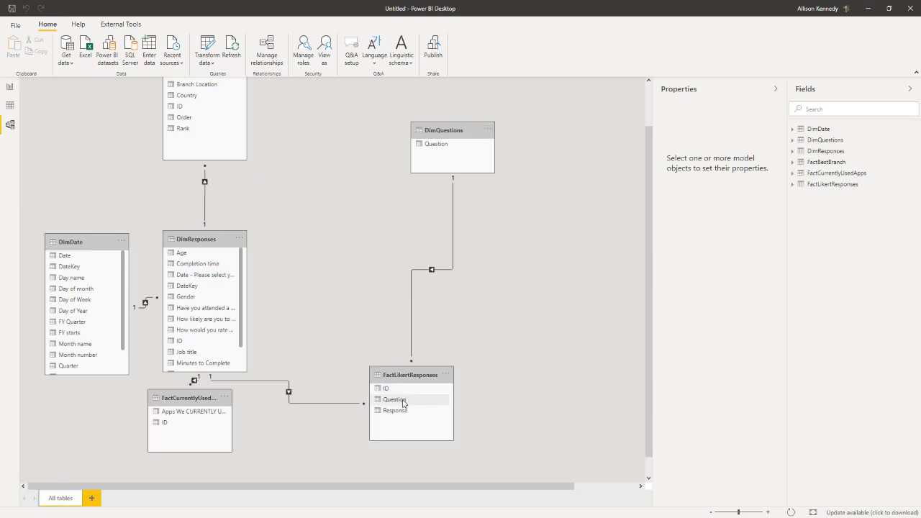
Step: Shift DimResponses away from DimDate in the diagram, and position FactCurrentlyUsedApps and FactLikertResponses on either side below it
{"action": "left_click_drag", "start_coordinate": [206, 240], "coordinate": [256, 180]}
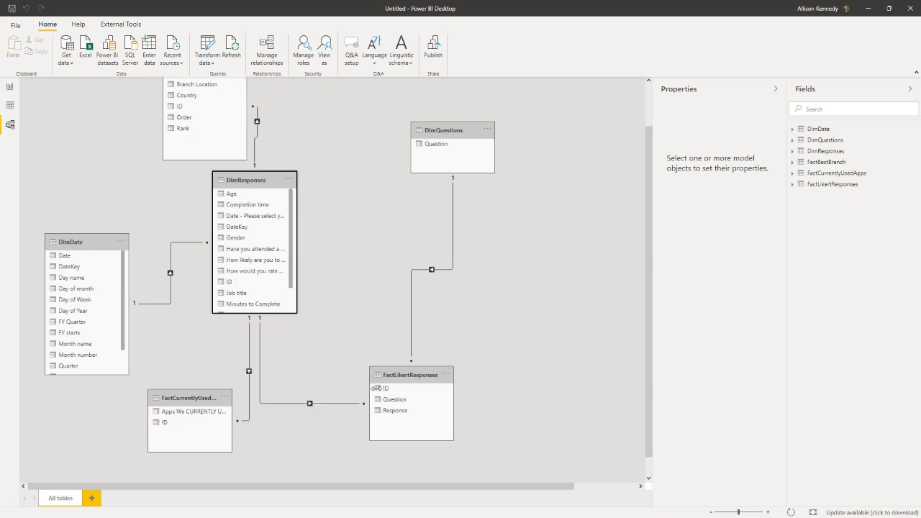
{"action": "left_click_drag", "start_coordinate": [394, 376], "coordinate": [334, 390]}
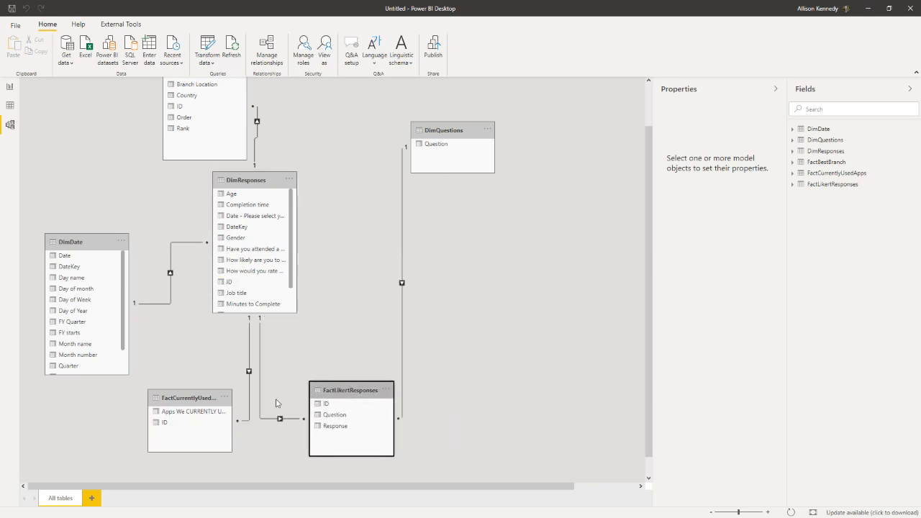
{"action": "left_click_drag", "start_coordinate": [192, 399], "coordinate": [183, 416]}
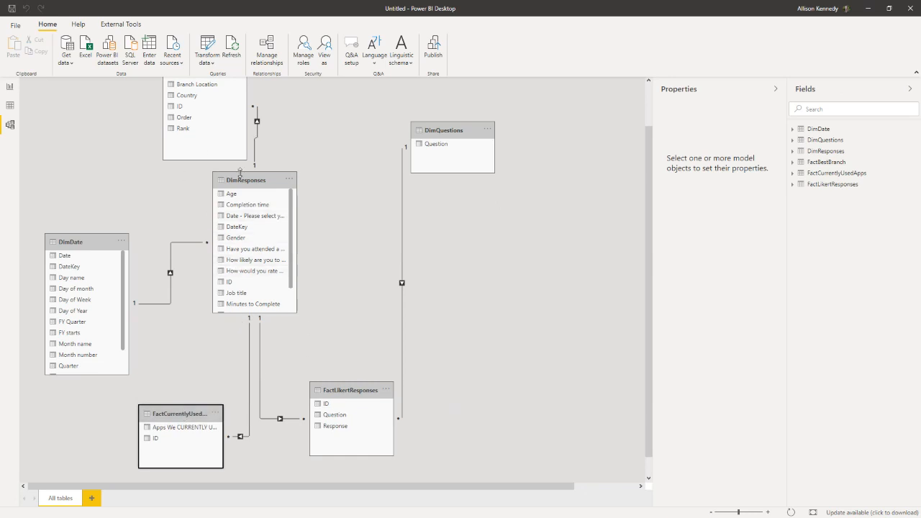
{"action": "left_click_drag", "start_coordinate": [252, 185], "coordinate": [259, 237]}
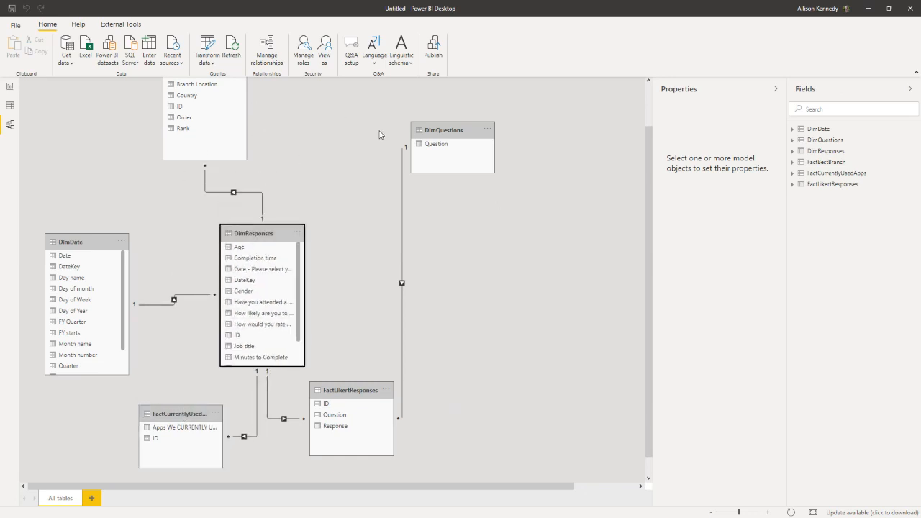
Step: Move FactBestBranch above DimDate, and raise DimResponses, DimDate, FactLikertResponses and FactCurrentlyUsedApps to tighten the diagram
{"action": "scroll", "coordinate": [380, 134], "scroll_direction": "up", "scroll_amount": 1}
{"action": "left_click_drag", "start_coordinate": [208, 103], "coordinate": [154, 97]}
{"action": "left_click_drag", "start_coordinate": [256, 281], "coordinate": [255, 208]}
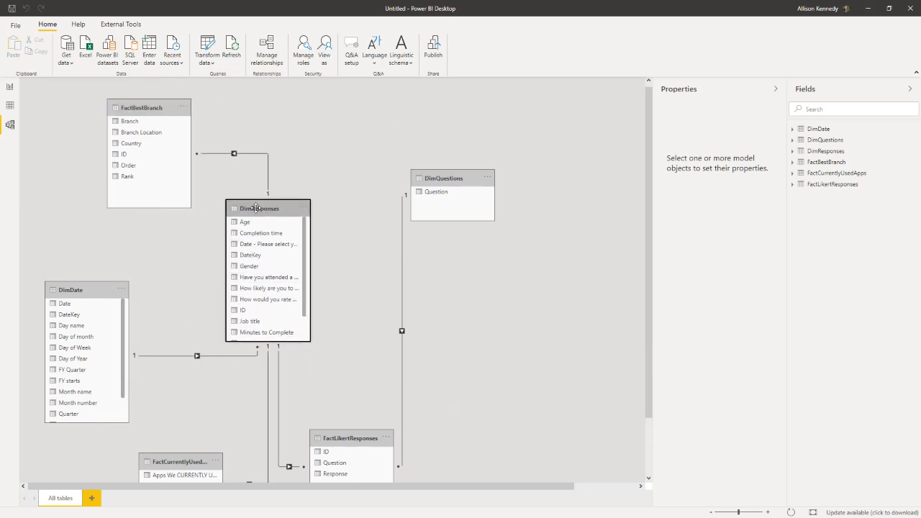
{"action": "left_click_drag", "start_coordinate": [346, 438], "coordinate": [356, 403]}
{"action": "left_click_drag", "start_coordinate": [193, 461], "coordinate": [196, 410]}
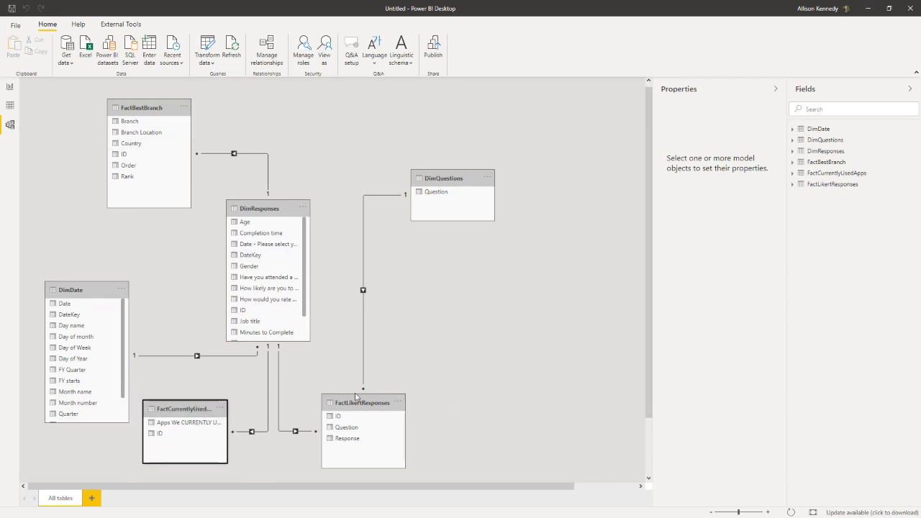
{"action": "left_click_drag", "start_coordinate": [72, 267], "coordinate": [70, 239]}
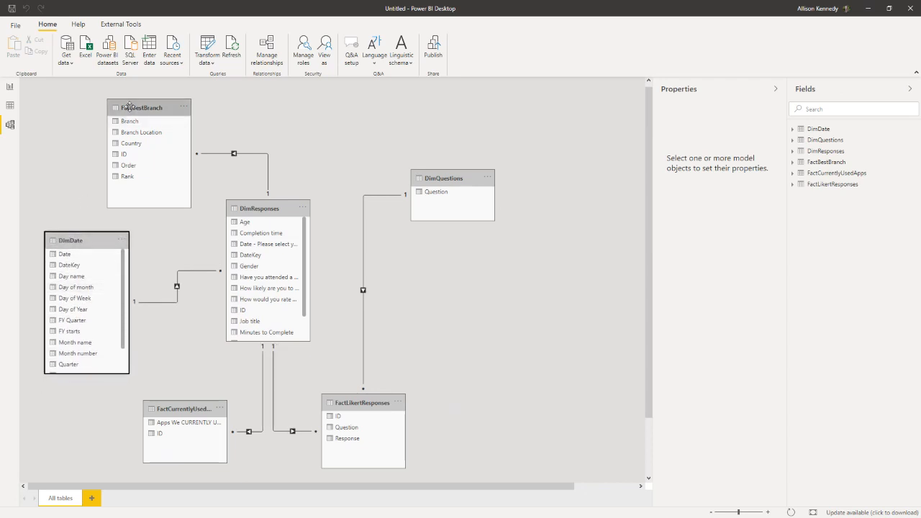
Step: Line up FactCurrentlyUsedApps, FactBestBranch and FactLikertResponses in a row below DimResponses, with FactBestBranch in the middle
{"action": "left_click_drag", "start_coordinate": [139, 108], "coordinate": [239, 379]}
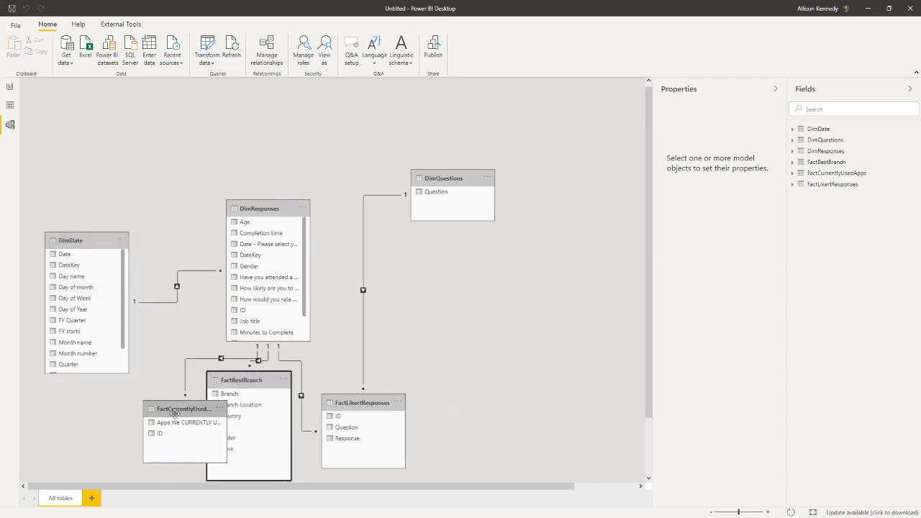
{"action": "left_click_drag", "start_coordinate": [173, 409], "coordinate": [112, 407]}
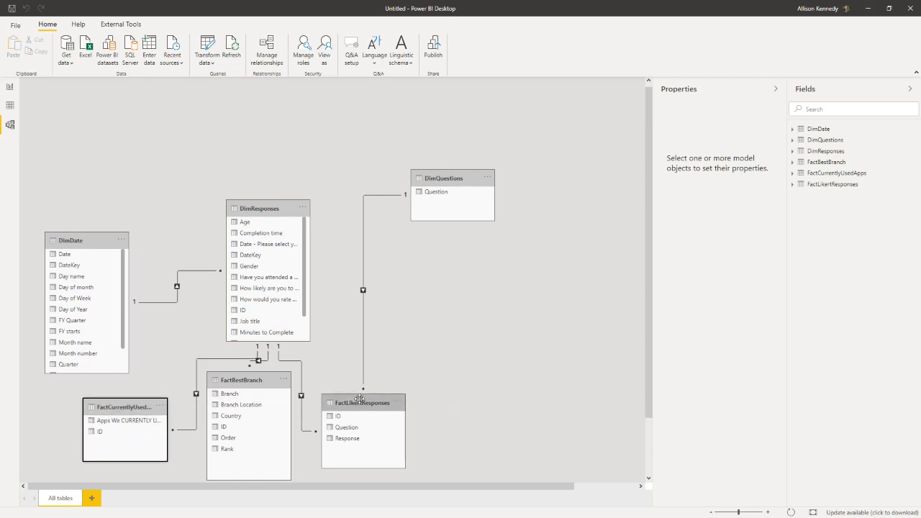
{"action": "left_click_drag", "start_coordinate": [360, 400], "coordinate": [423, 397]}
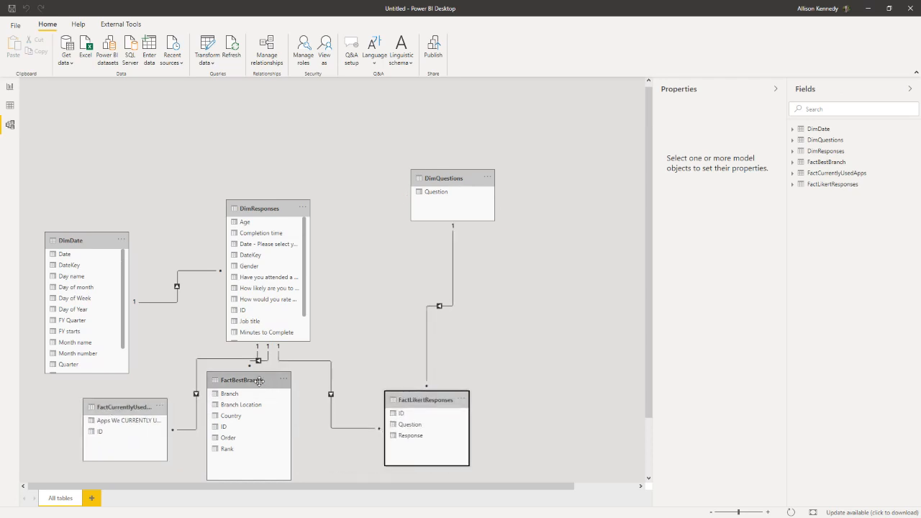
{"action": "left_click_drag", "start_coordinate": [260, 382], "coordinate": [275, 384]}
Step: Move DimResponses, DimDate and DimQuestions higher in the diagram so the dimension tables sit above the row of fact tables
{"action": "left_click_drag", "start_coordinate": [245, 208], "coordinate": [242, 155]}
{"action": "left_click_drag", "start_coordinate": [71, 240], "coordinate": [73, 97]}
{"action": "left_click_drag", "start_coordinate": [439, 170], "coordinate": [438, 113]}
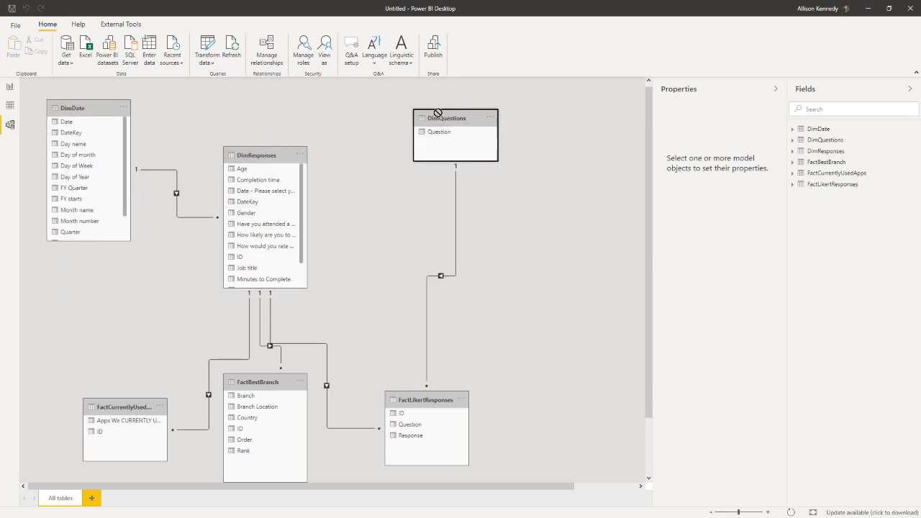
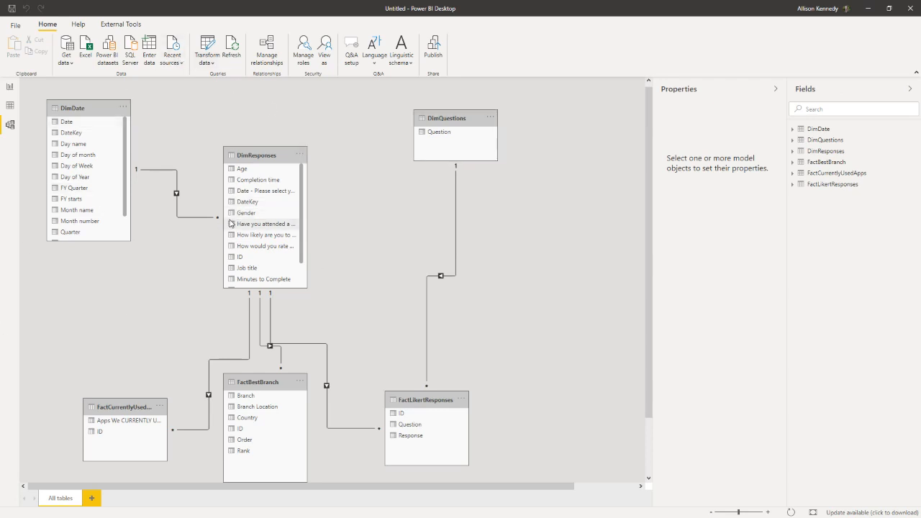
Step: Switch from the model diagram to the blank report page
{"action": "left_click", "coordinate": [11, 88]}
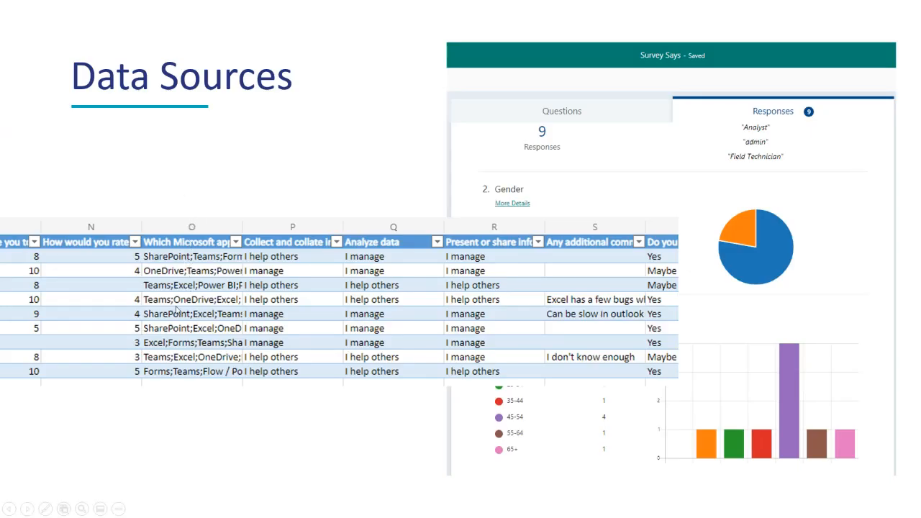
{"action": "left_click", "coordinate": [188, 378]}
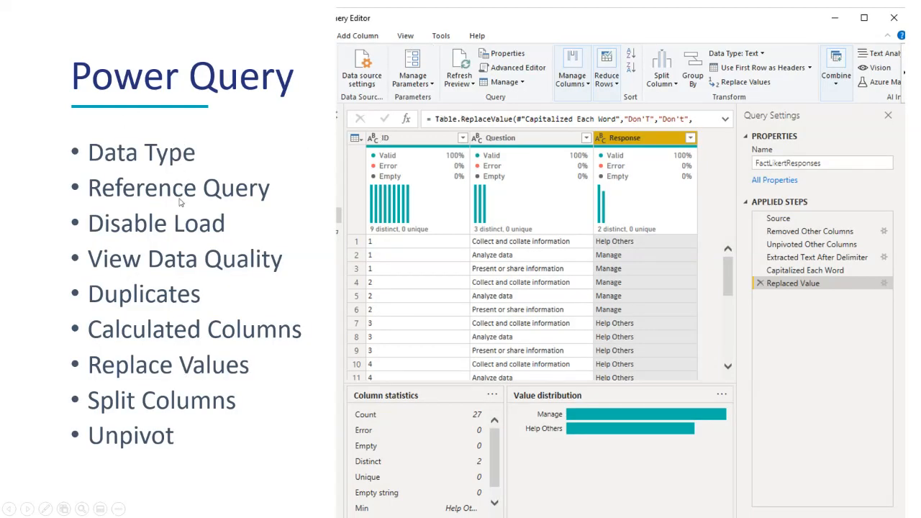
{"action": "left_click", "coordinate": [244, 423]}
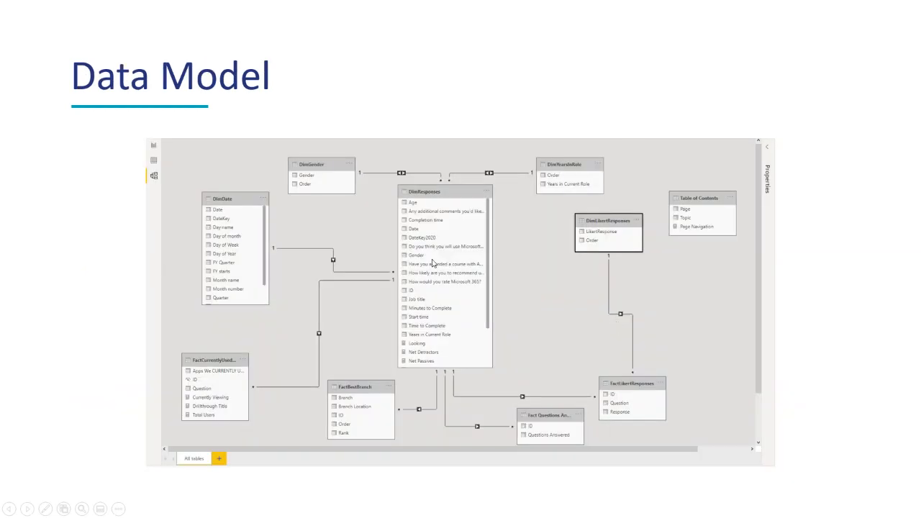
{"action": "left_click", "coordinate": [485, 298]}
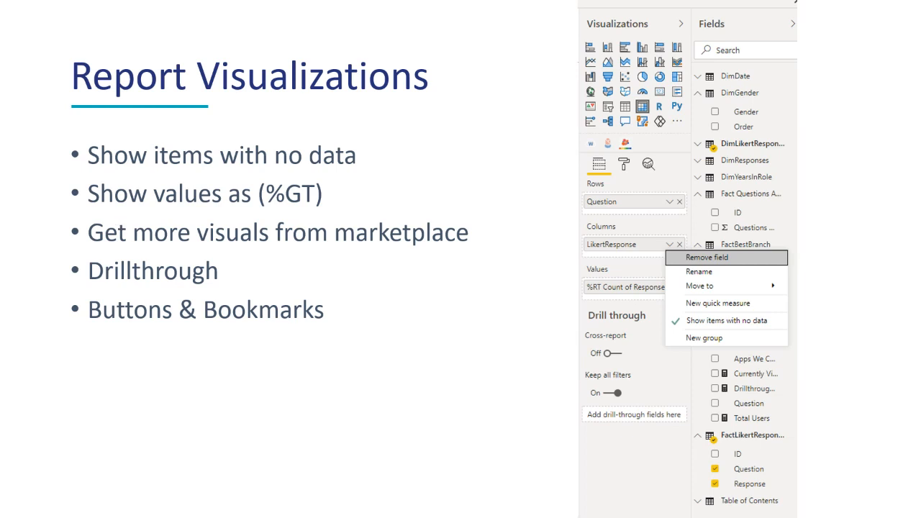
{"action": "left_click", "coordinate": [250, 159]}
Step: Return to Power BI Desktop and build a table of Gender and ID from DimResponses, aggregating ID as Count
{"action": "key", "text": "alt+Tab"}
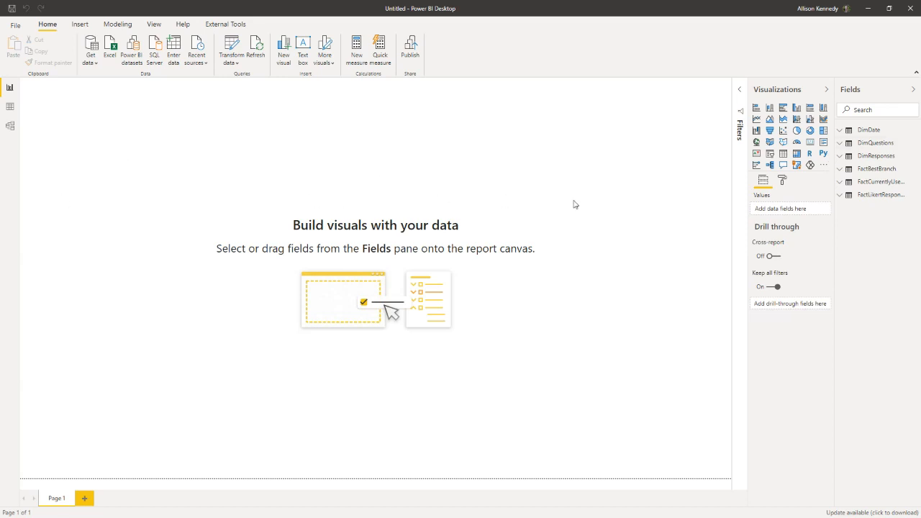
{"action": "left_click", "coordinate": [842, 157]}
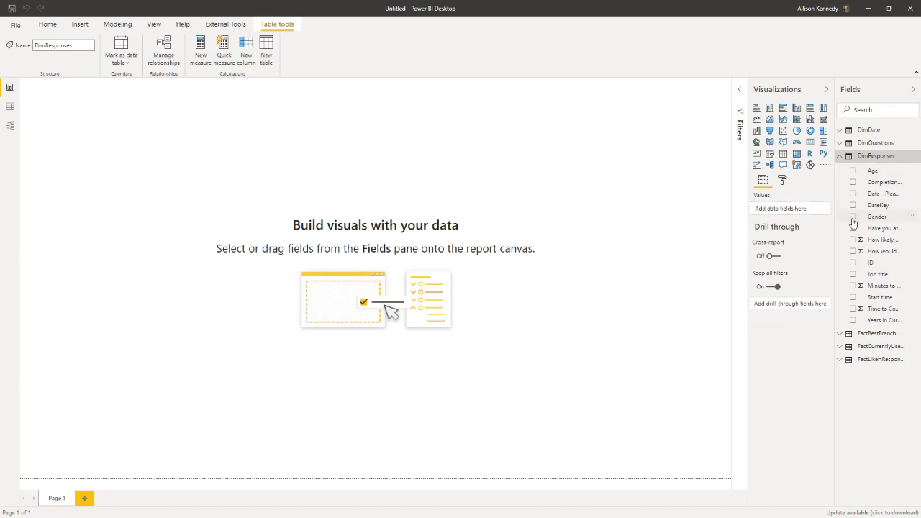
{"action": "left_click", "coordinate": [853, 216]}
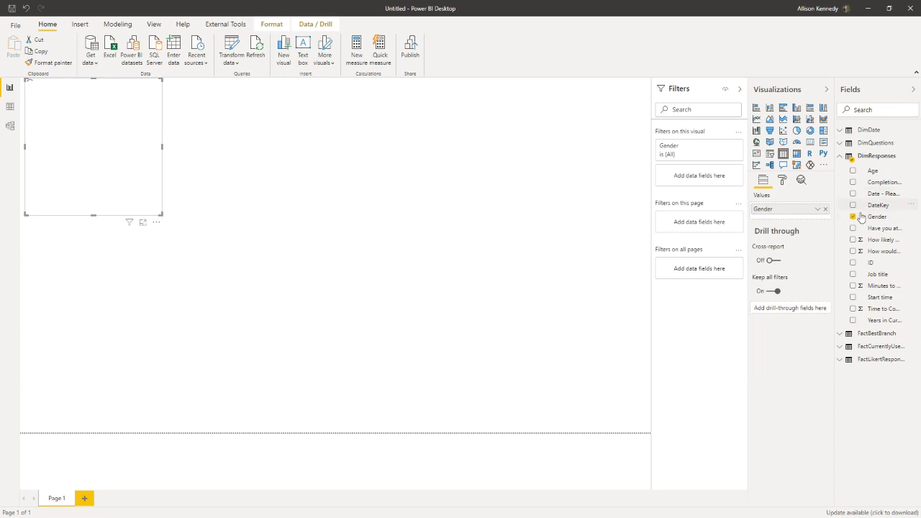
{"action": "left_click", "coordinate": [853, 264]}
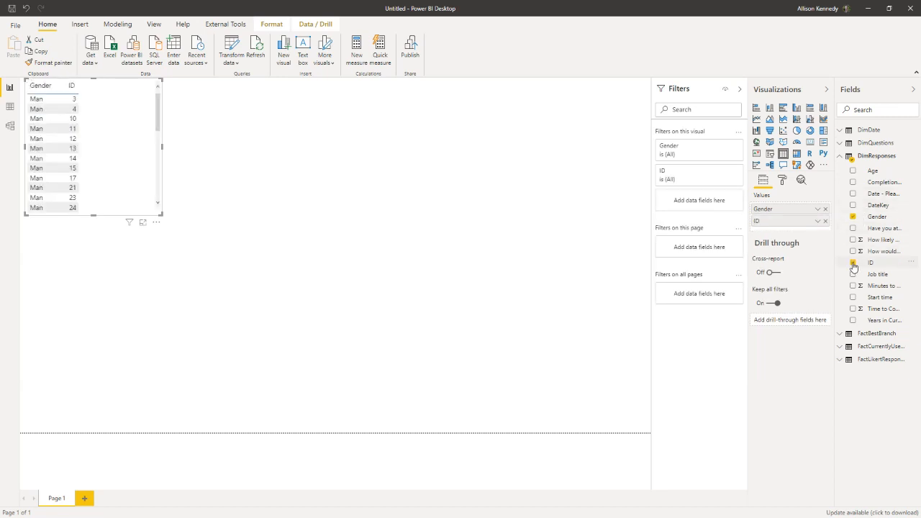
{"action": "left_click", "coordinate": [818, 223]}
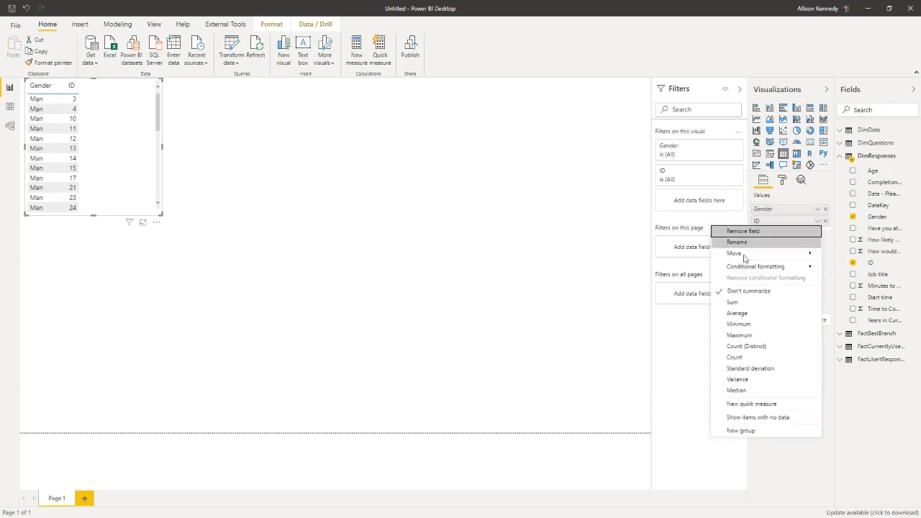
{"action": "left_click", "coordinate": [764, 357]}
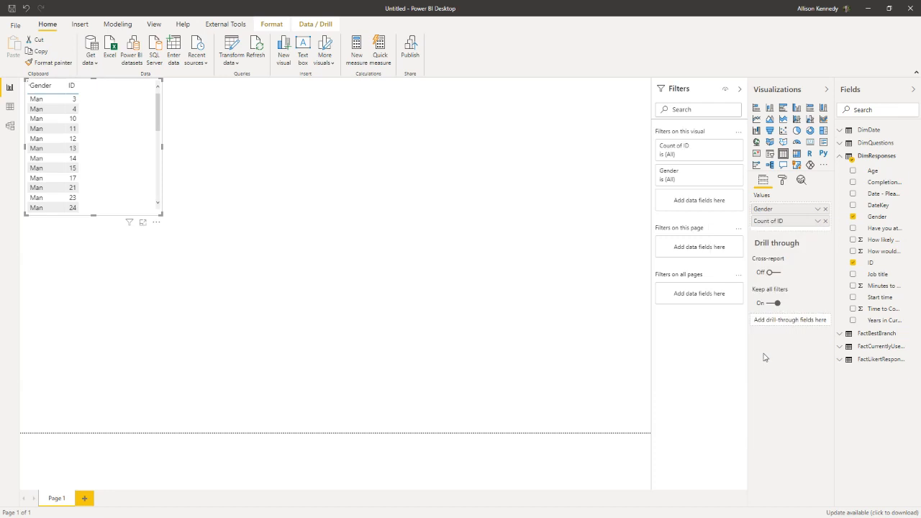
Step: Set the default summarization of the DimResponses ID column to Count, and review the field's aggregation options in the table
{"action": "left_click", "coordinate": [879, 266]}
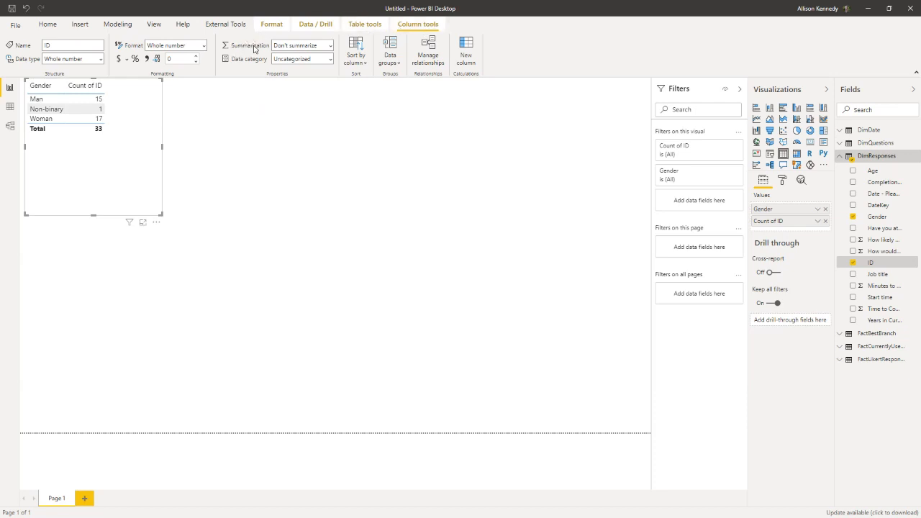
{"action": "left_click", "coordinate": [331, 47]}
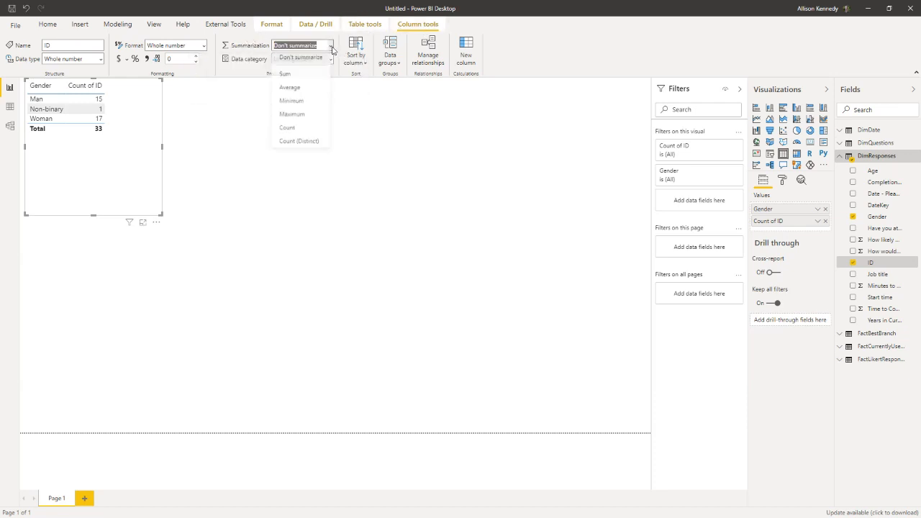
{"action": "left_click", "coordinate": [292, 129]}
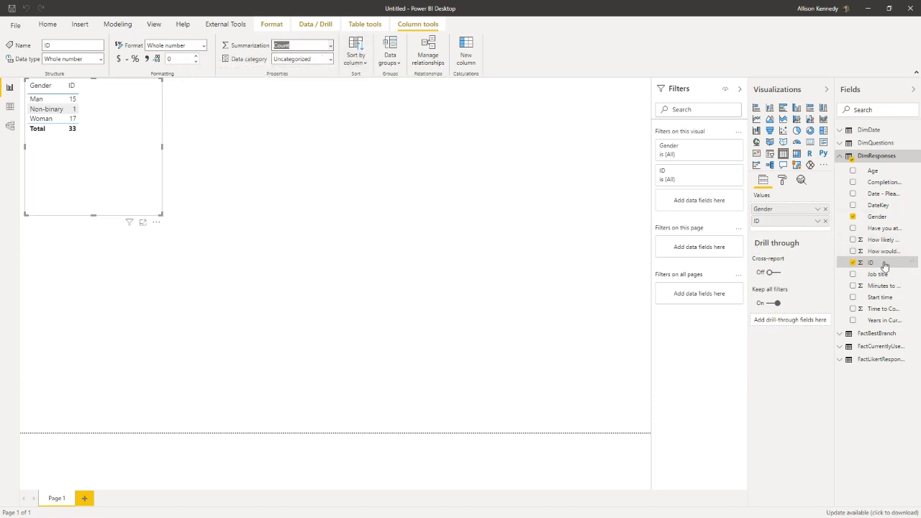
{"action": "left_click", "coordinate": [817, 222]}
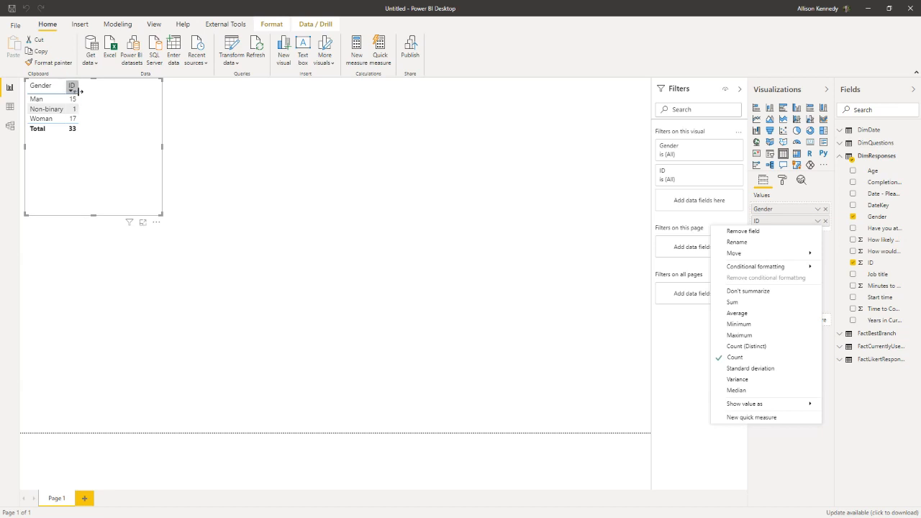
{"action": "left_click", "coordinate": [914, 159]}
Step: Create a measure in DimResponses with the formula Total Responses = COUNT(DimResponses[ID])
{"action": "left_click", "coordinate": [914, 159]}
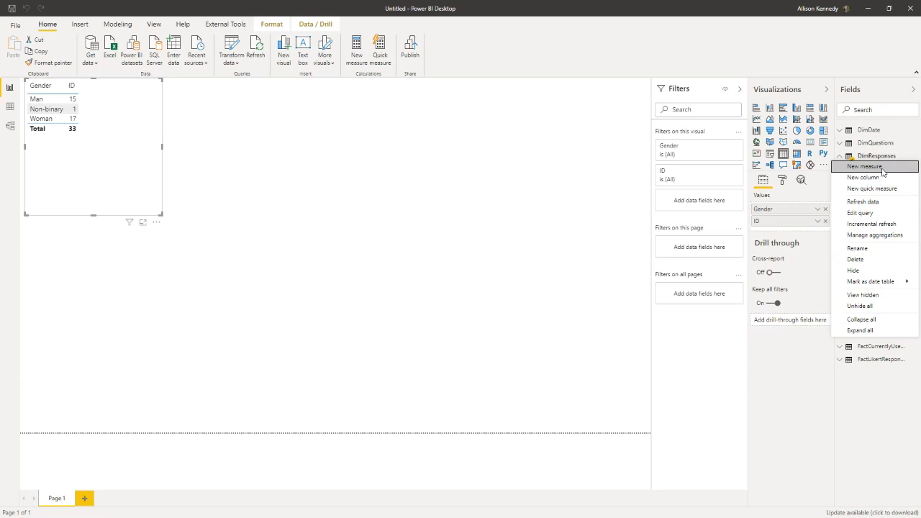
{"action": "left_click", "coordinate": [880, 169]}
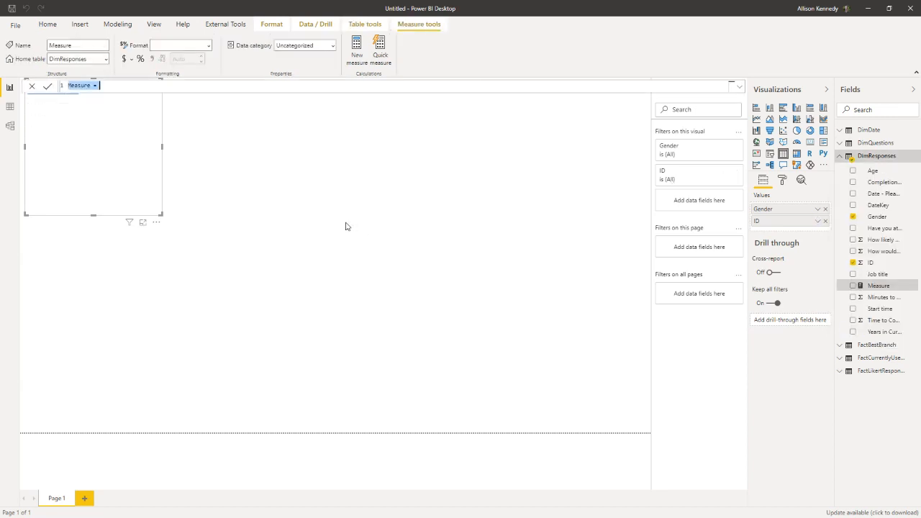
{"action": "type", "text": "Total Responses"}
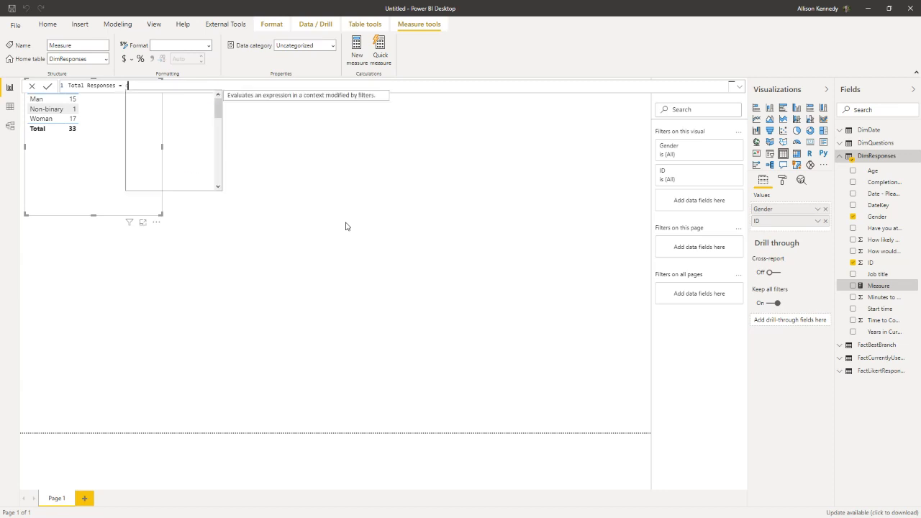
{"action": "type", "text": "ou"}
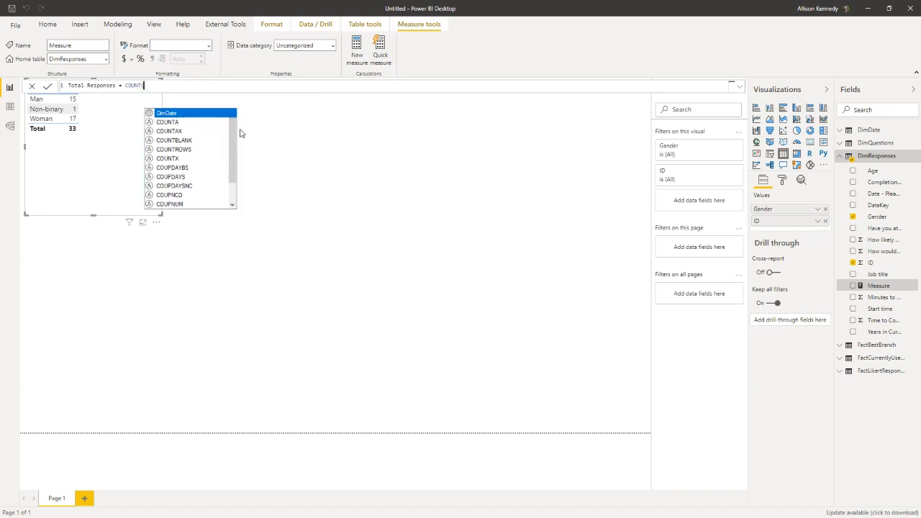
{"action": "key", "text": "Tab"}
{"action": "type", "text": "Id"}
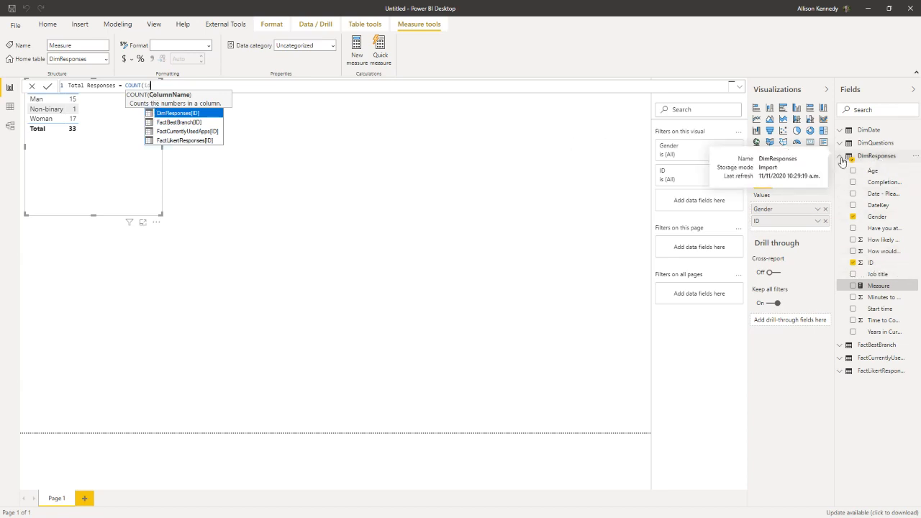
{"action": "left_click", "coordinate": [183, 117]}
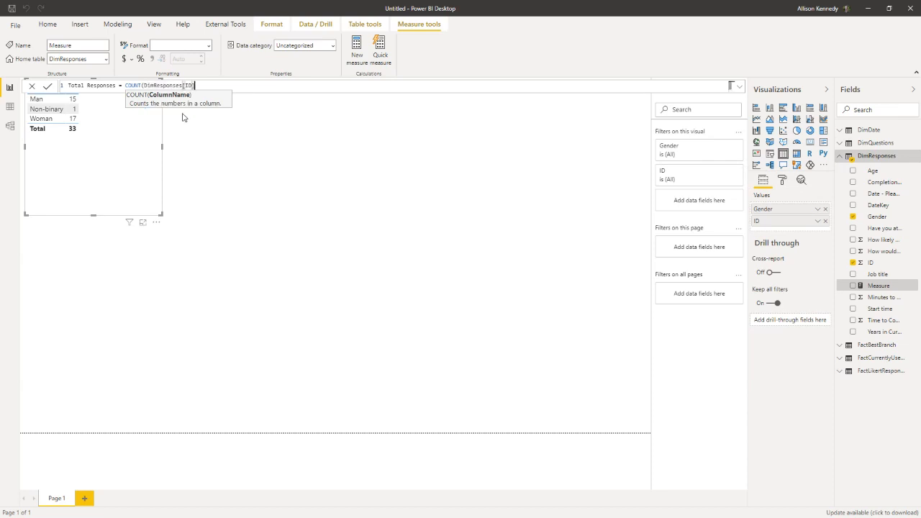
{"action": "type", "text": ")"}
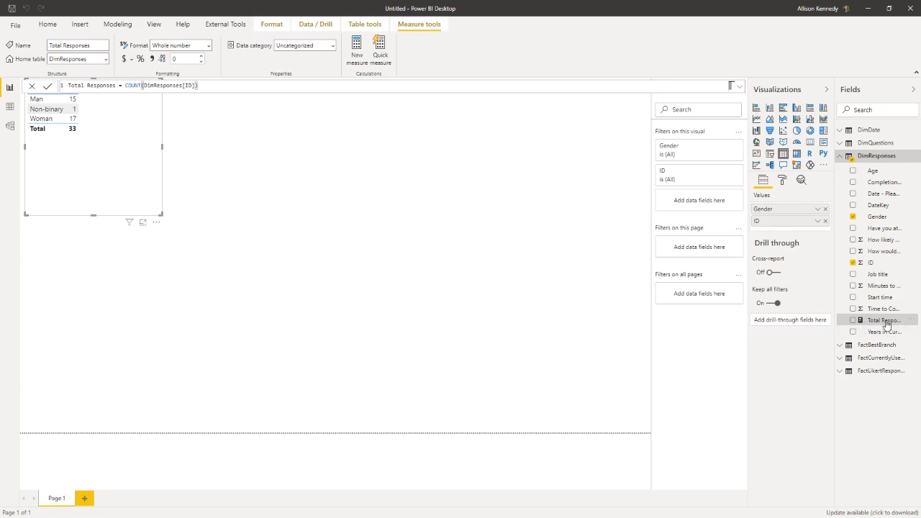
Step: Replace ID with the Total Responses measure in the gender table, and move the table lower and make it smaller
{"action": "left_click_drag", "start_coordinate": [886, 326], "coordinate": [787, 233]}
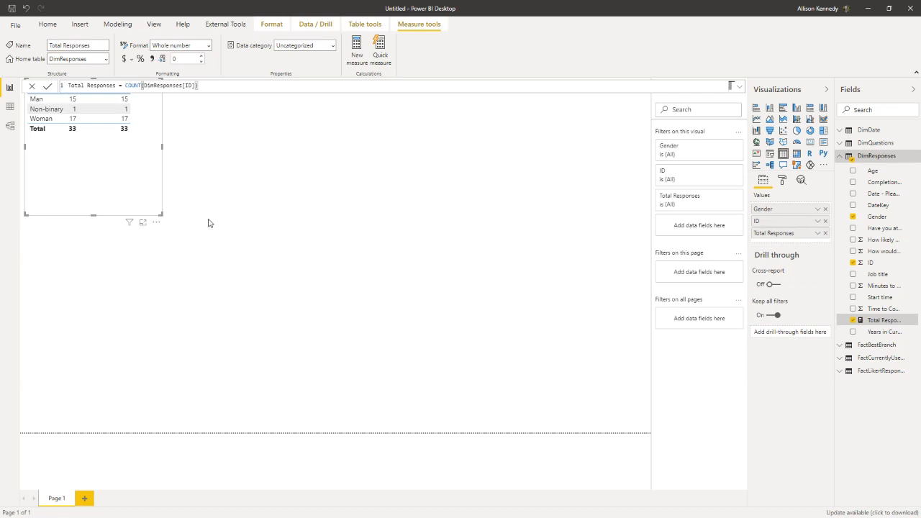
{"action": "left_click_drag", "start_coordinate": [163, 197], "coordinate": [159, 247]}
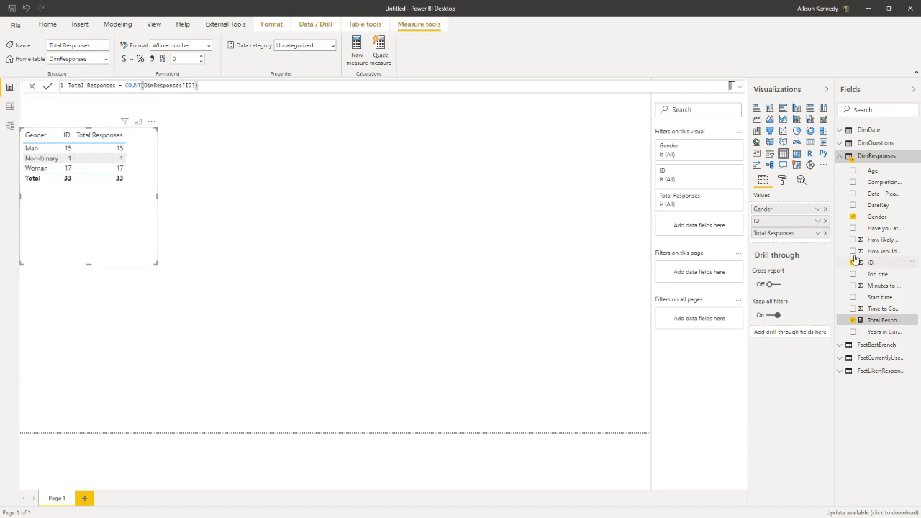
{"action": "left_click", "coordinate": [825, 221]}
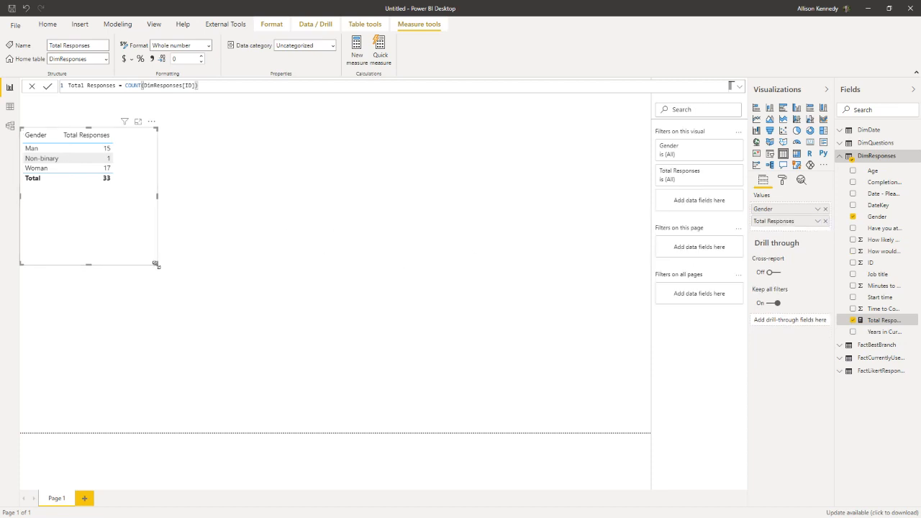
{"action": "left_click_drag", "start_coordinate": [155, 264], "coordinate": [128, 210]}
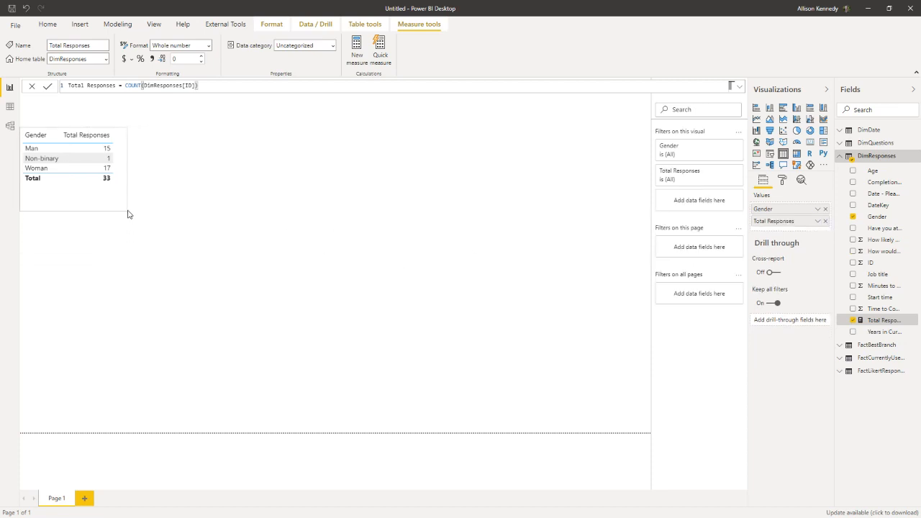
Step: Convert the gender table into a stacked bar chart and enlarge it until its title and category labels fit
{"action": "left_click", "coordinate": [818, 222]}
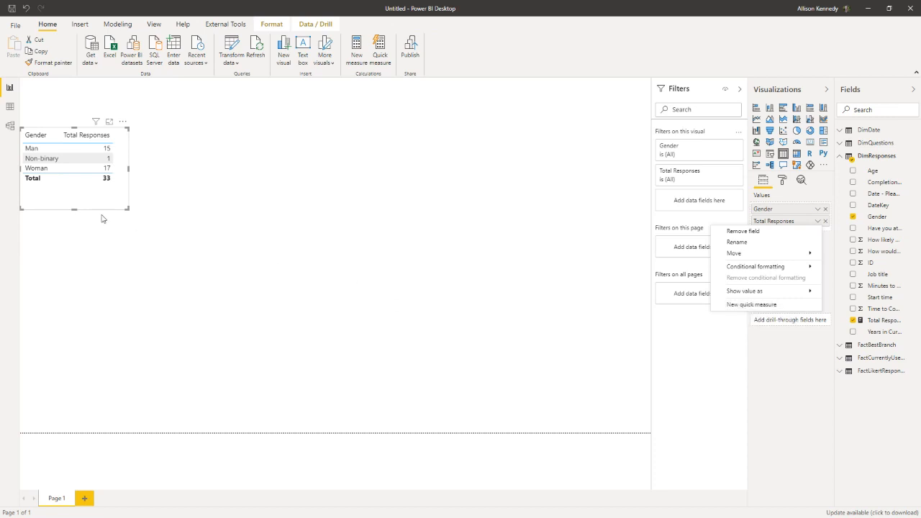
{"action": "left_click", "coordinate": [96, 210]}
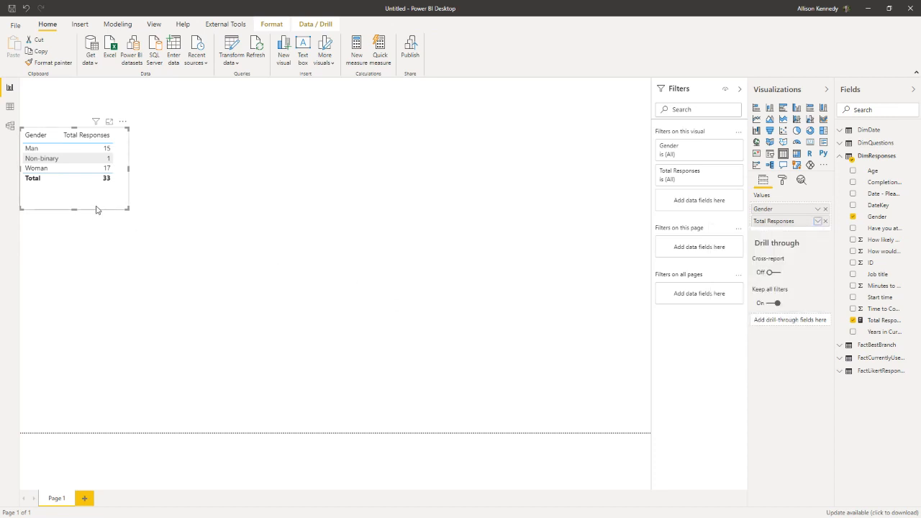
{"action": "left_click", "coordinate": [757, 108]}
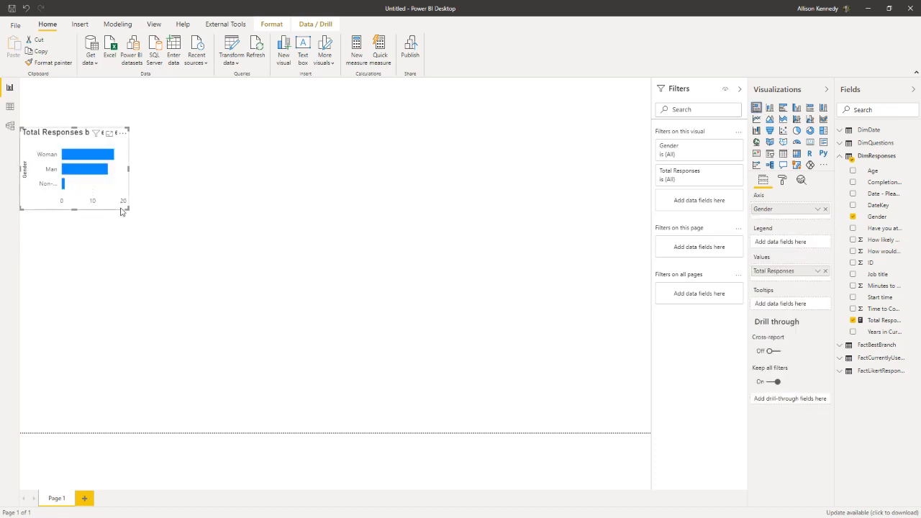
{"action": "left_click_drag", "start_coordinate": [122, 210], "coordinate": [147, 250]}
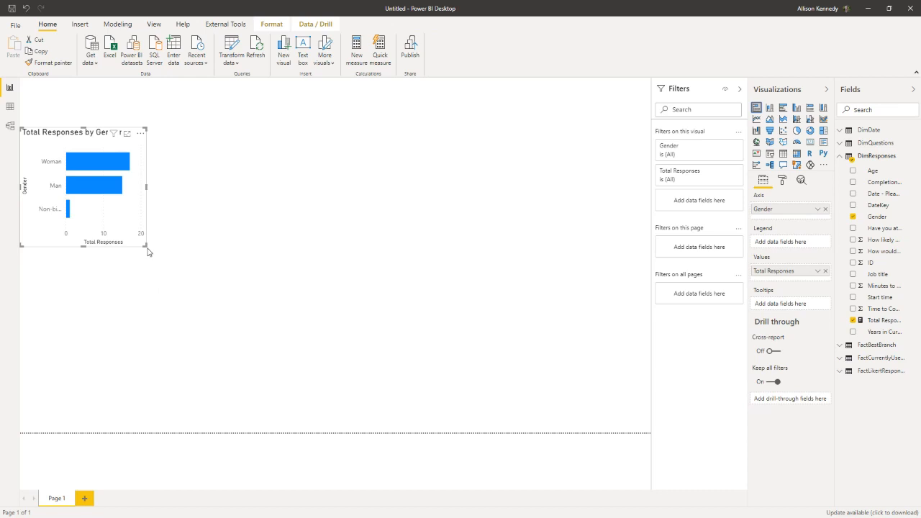
{"action": "left_click_drag", "start_coordinate": [148, 251], "coordinate": [165, 255]}
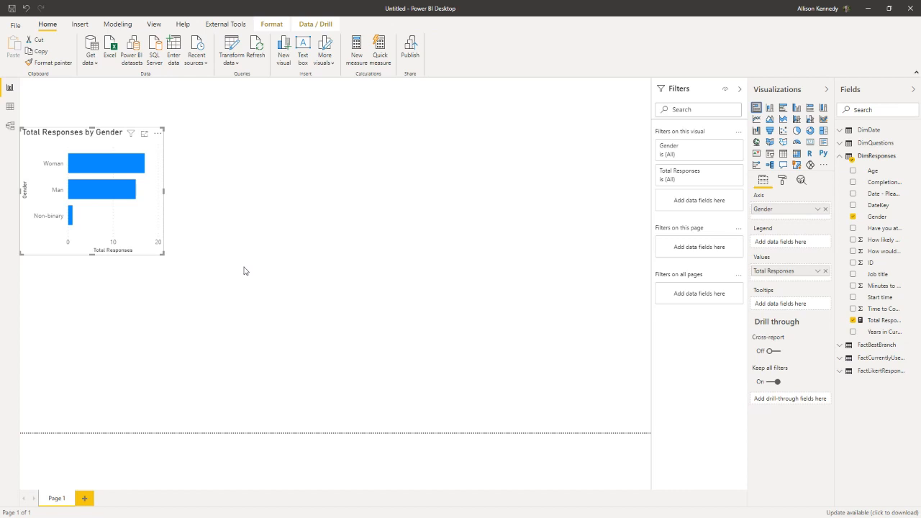
Step: Add a clustered column chart of Total Responses by Age below the gender chart and widen it
{"action": "left_click", "coordinate": [244, 271]}
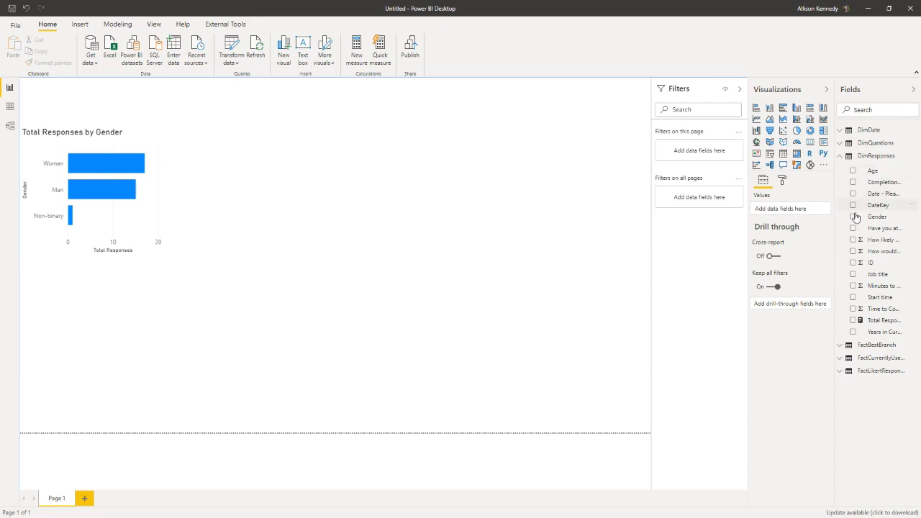
{"action": "left_click", "coordinate": [853, 321]}
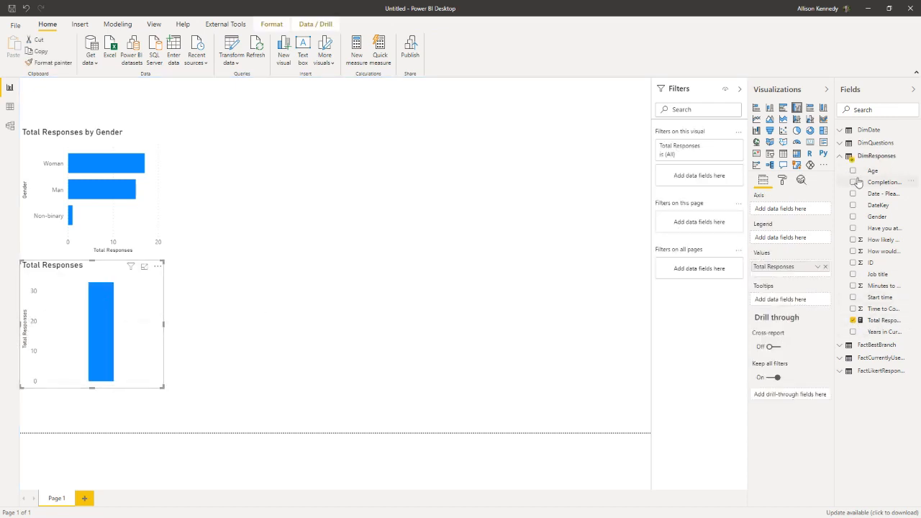
{"action": "left_click", "coordinate": [853, 171]}
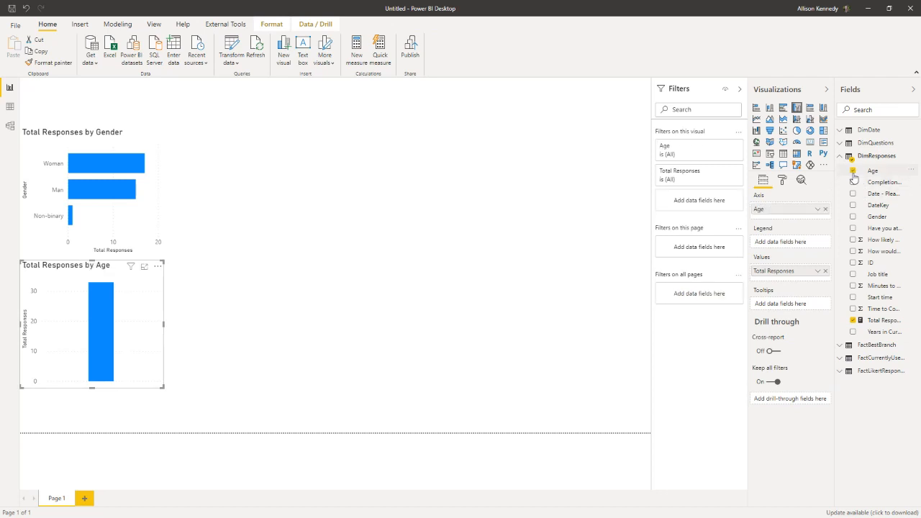
{"action": "left_click_drag", "start_coordinate": [156, 392], "coordinate": [284, 395]}
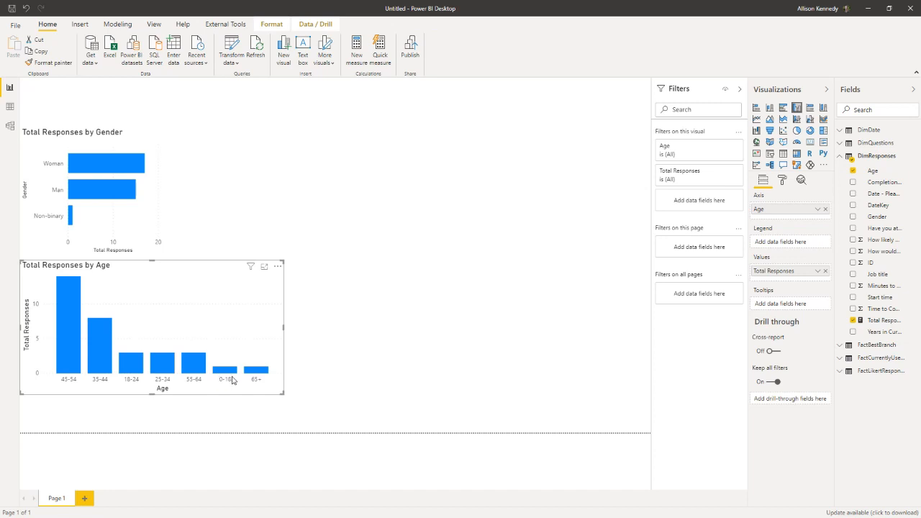
Step: Check which columns are available for sorting the Age field of DimResponses
{"action": "left_click", "coordinate": [888, 177]}
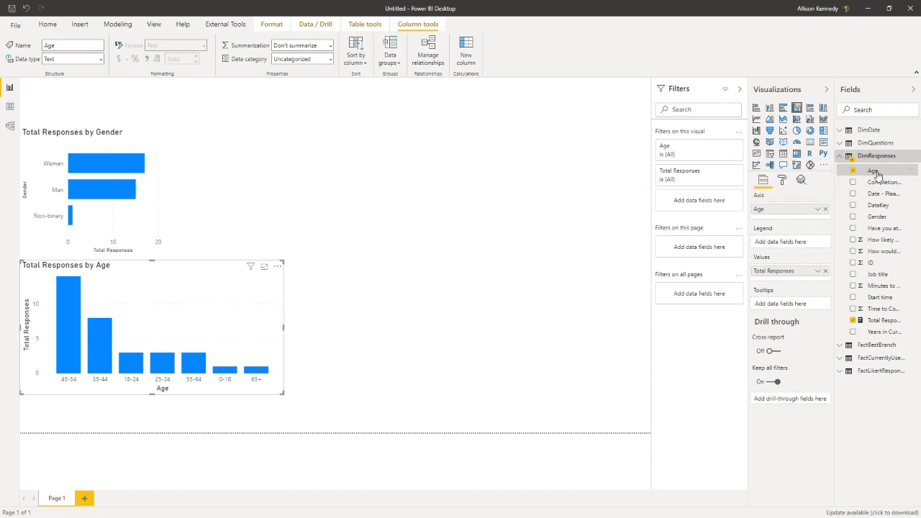
{"action": "left_click", "coordinate": [354, 68]}
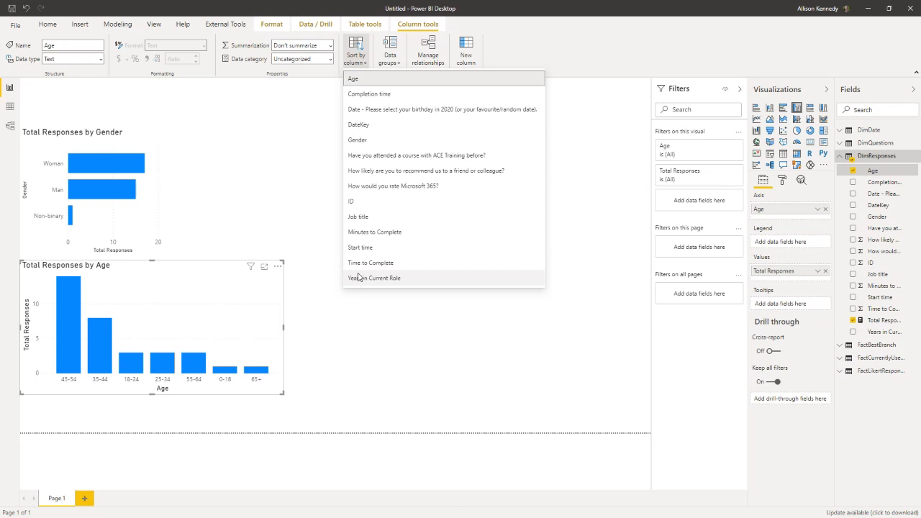
{"action": "left_click", "coordinate": [280, 198]}
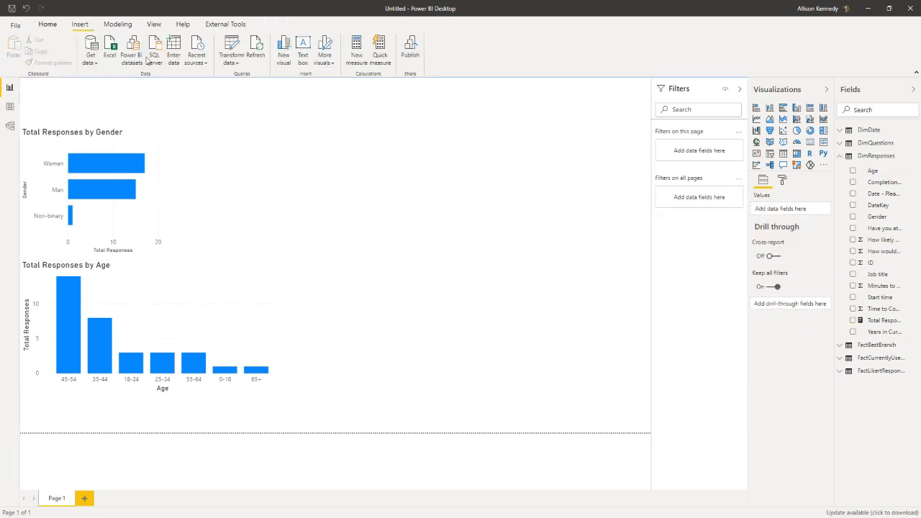
Step: Open the DimResponses query in the Power Query Editor and select its Age column
{"action": "left_click", "coordinate": [232, 46]}
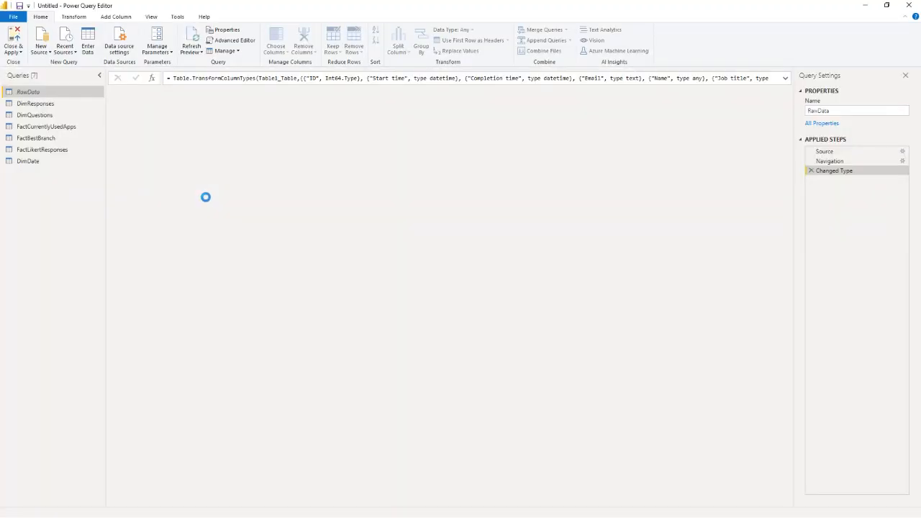
{"action": "left_click", "coordinate": [32, 108]}
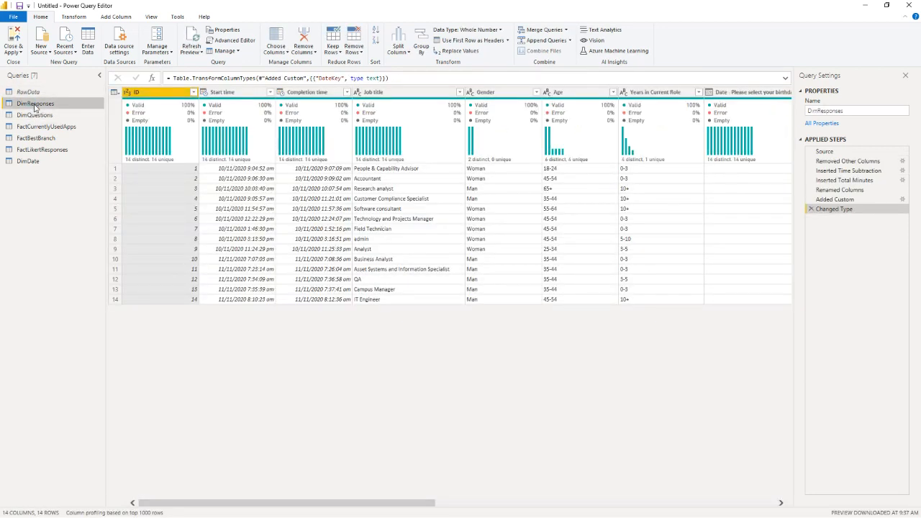
{"action": "left_click", "coordinate": [568, 92]}
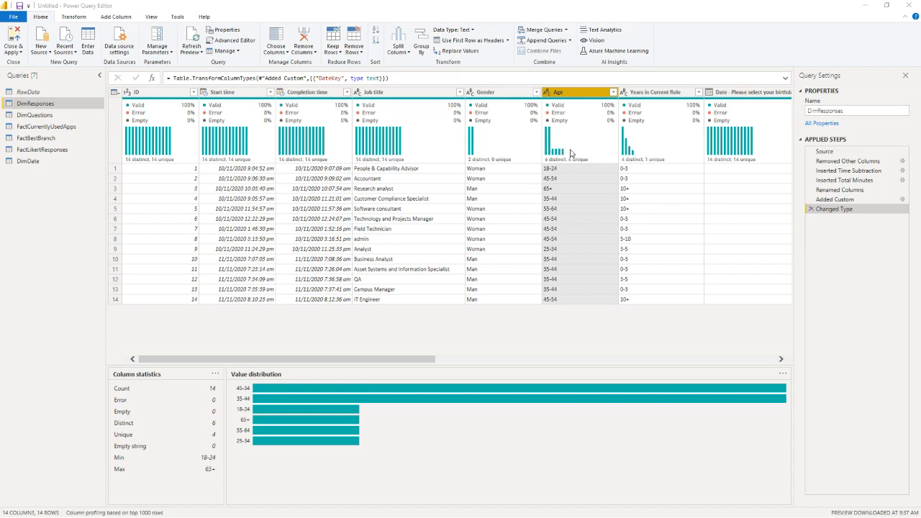
{"action": "mouse_move", "coordinate": [574, 150]}
Step: Start a conditional column in DimResponses and name it Age Order
{"action": "left_click", "coordinate": [115, 18]}
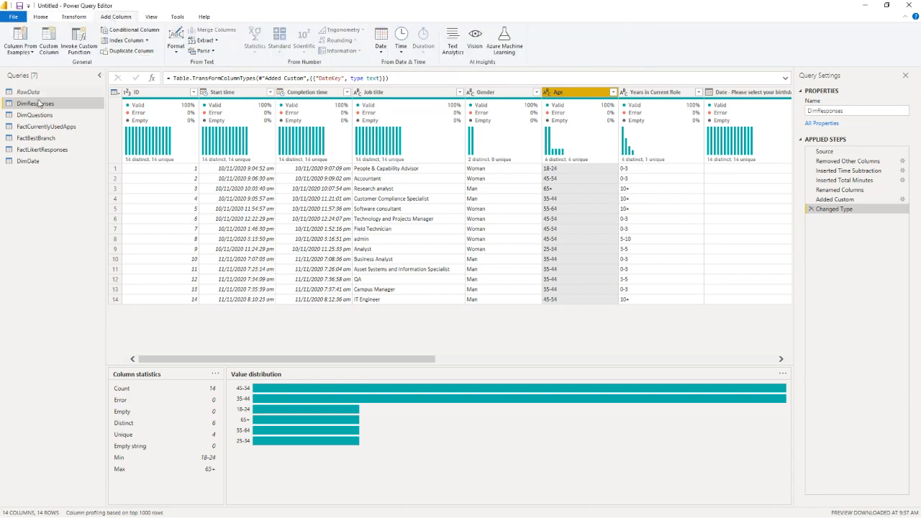
{"action": "left_click", "coordinate": [144, 34]}
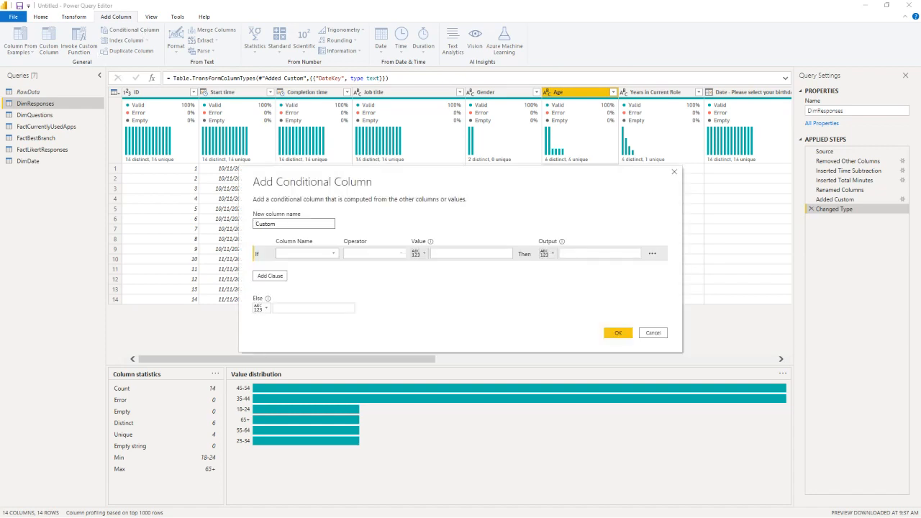
{"action": "double_click", "coordinate": [263, 225]}
{"action": "type", "text": "Age Order"}
Step: Set the first condition of Age Order to output 1 when Age equals 18-24
{"action": "left_click", "coordinate": [307, 261]}
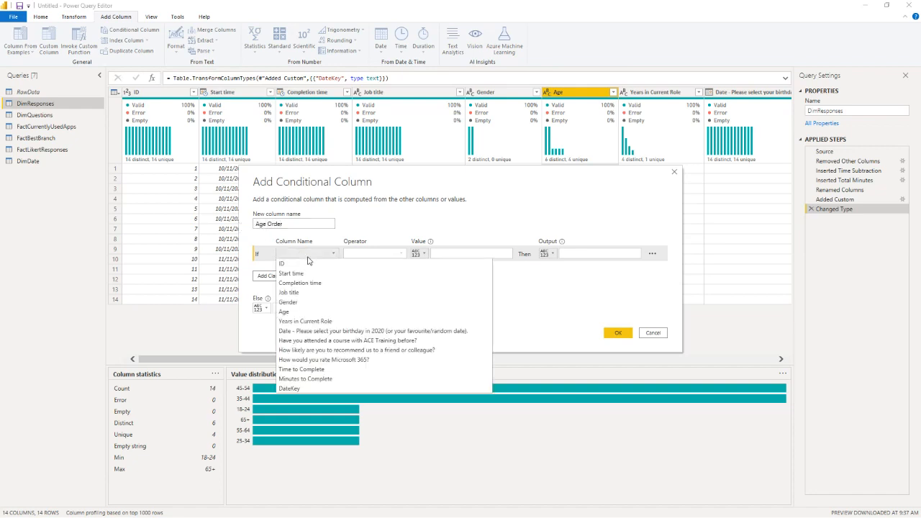
{"action": "left_click", "coordinate": [297, 316]}
{"action": "left_click", "coordinate": [448, 254]}
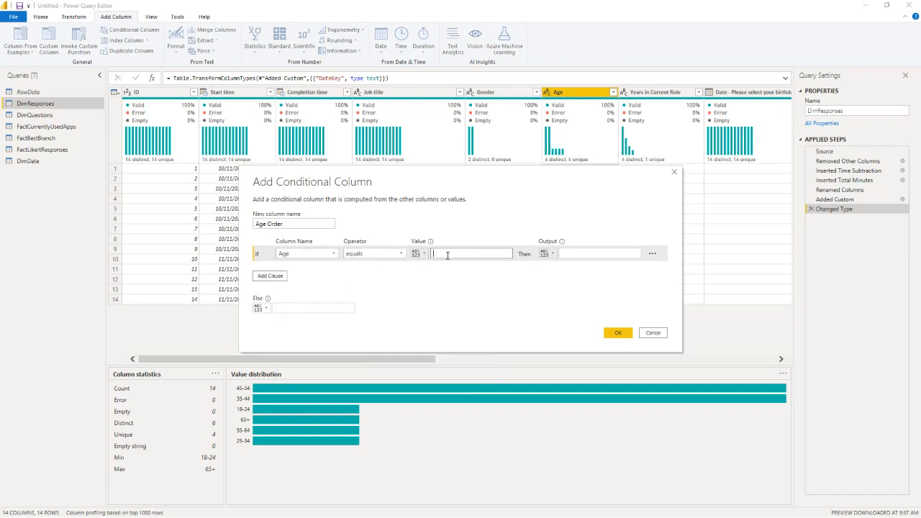
{"action": "type", "text": "18-24"}
{"action": "left_click", "coordinate": [588, 254]}
Step: Add a clause that outputs 2 when Age equals 25-34, moving the dialog clear of the Age column
{"action": "left_click", "coordinate": [271, 276]}
{"action": "left_click_drag", "start_coordinate": [385, 178], "coordinate": [228, 116]}
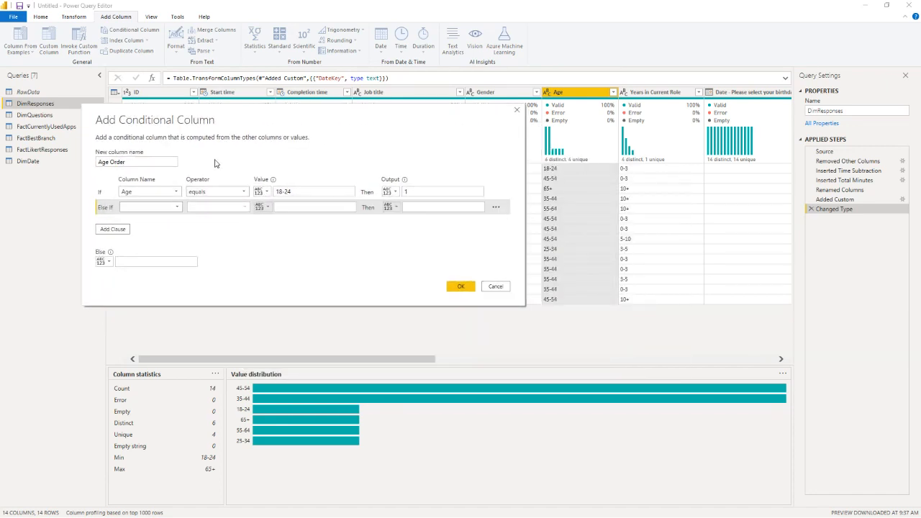
{"action": "left_click", "coordinate": [144, 212]}
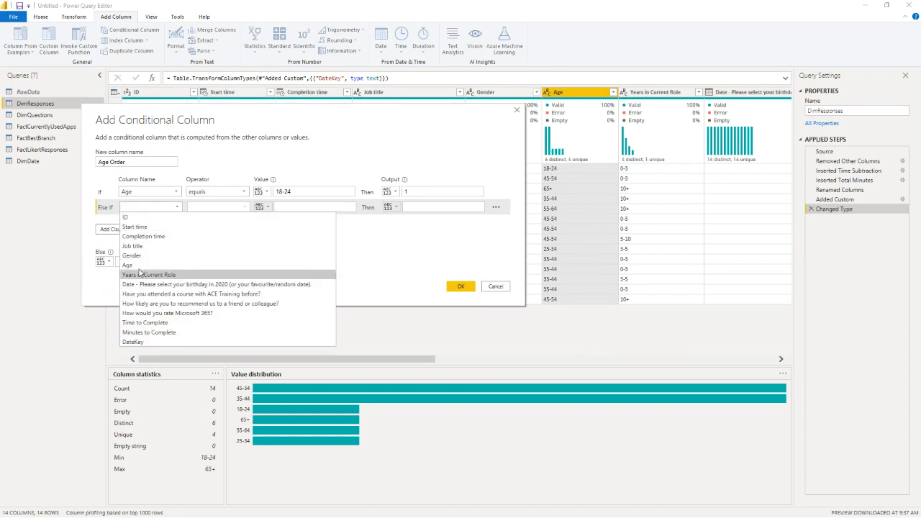
{"action": "left_click", "coordinate": [143, 272]}
{"action": "left_click", "coordinate": [311, 207]}
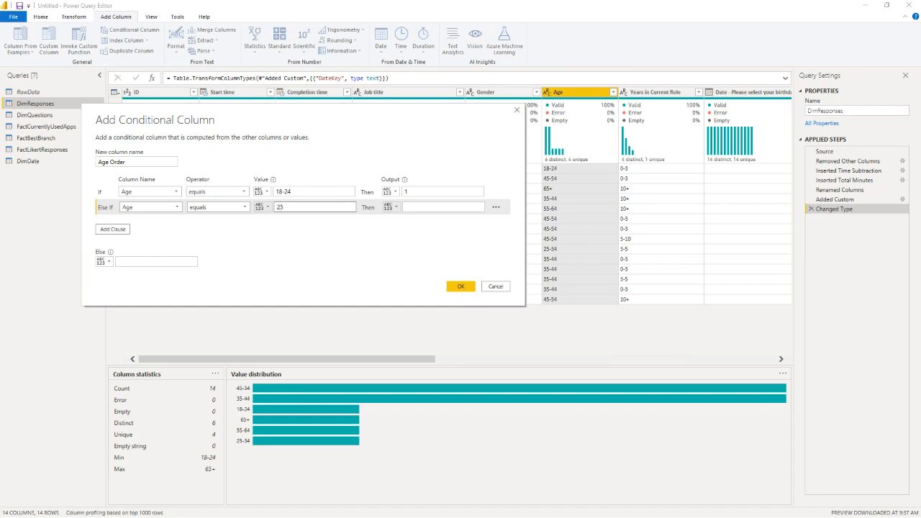
{"action": "key", "text": "Tab"}
{"action": "key", "text": "Tab"}
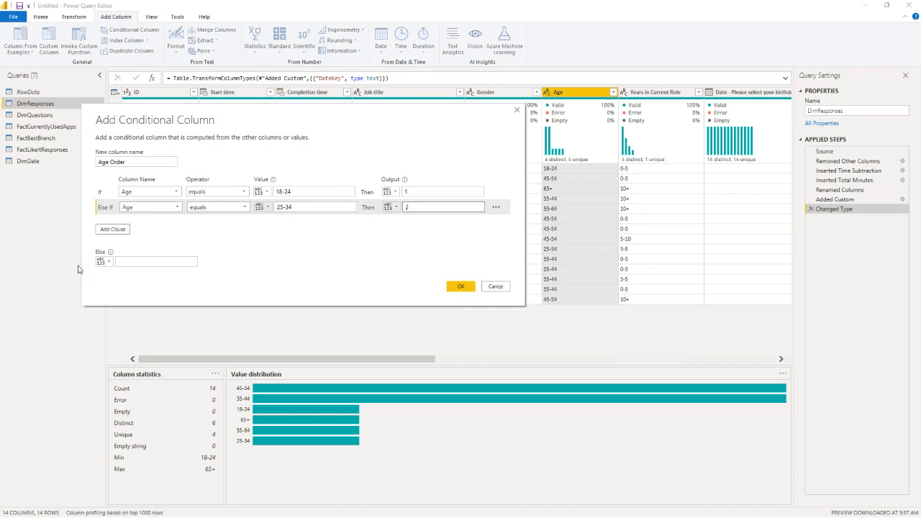
Step: Add a third clause to Age Order that outputs 3 when Age equals 35-44
{"action": "left_click", "coordinate": [116, 228]}
{"action": "left_click", "coordinate": [164, 223]}
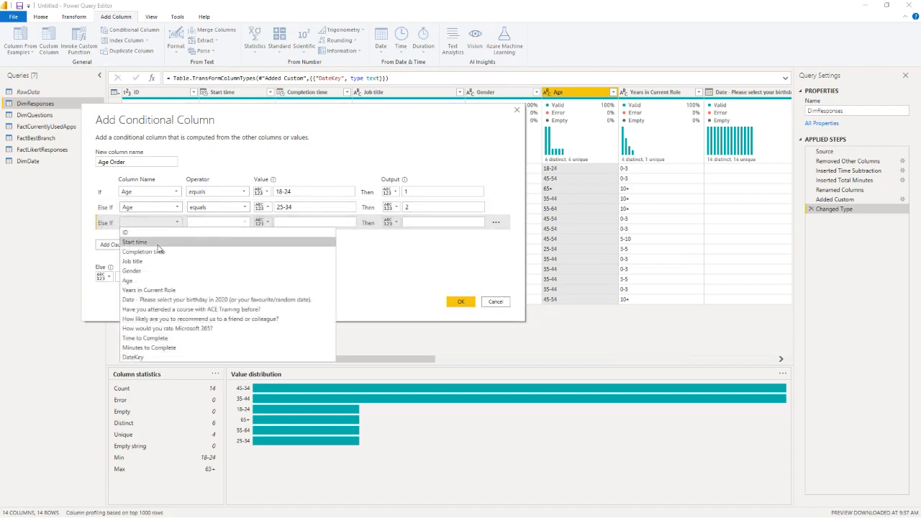
{"action": "left_click", "coordinate": [130, 280]}
{"action": "left_click", "coordinate": [277, 222]}
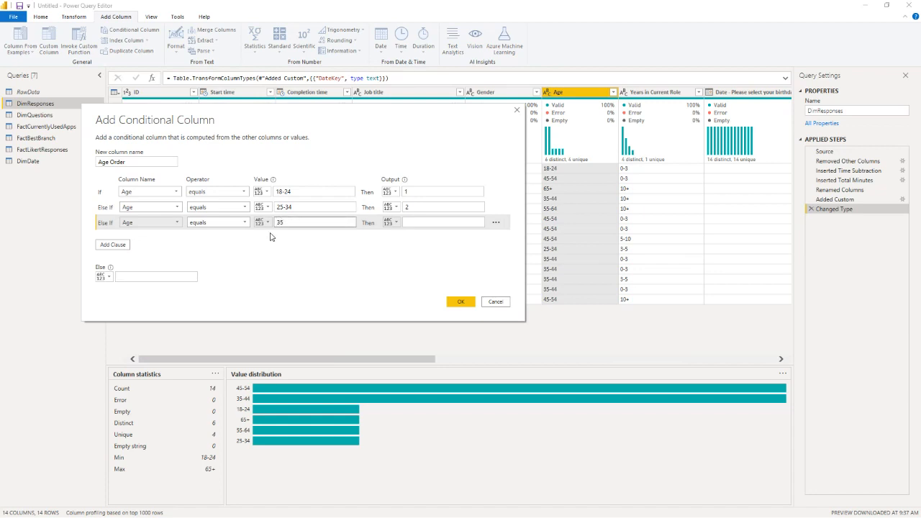
{"action": "key", "text": "Tab"}
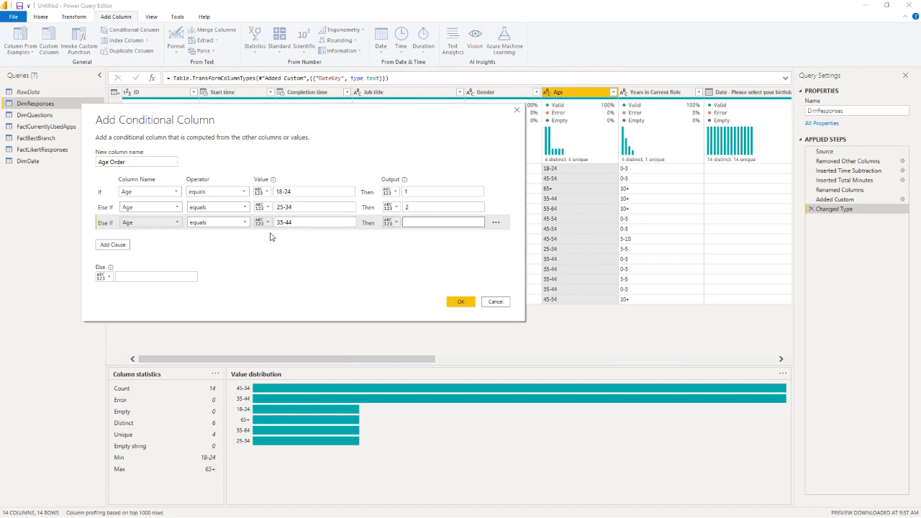
{"action": "type", "text": "3"}
Step: Add a fourth clause to Age Order that outputs 4 when Age equals 45-54
{"action": "left_click", "coordinate": [118, 245]}
{"action": "left_click", "coordinate": [179, 239]}
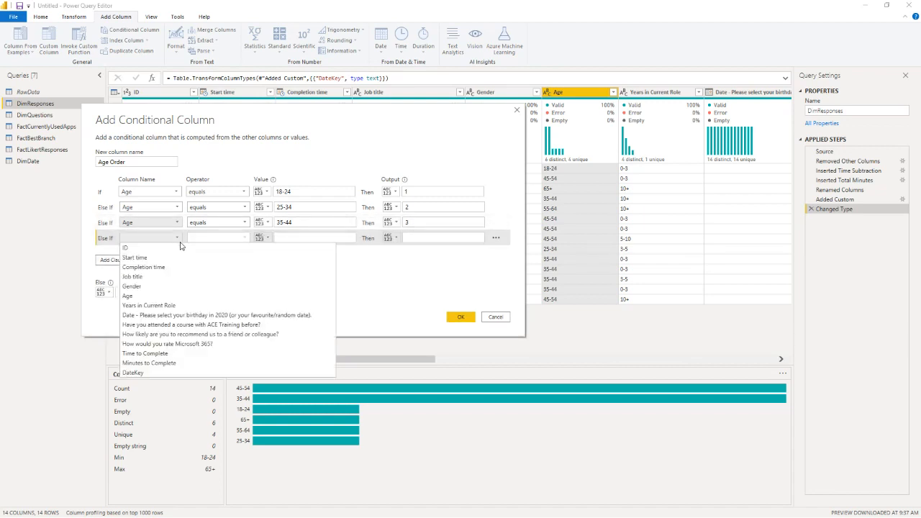
{"action": "left_click", "coordinate": [133, 295]}
{"action": "left_click", "coordinate": [288, 238]}
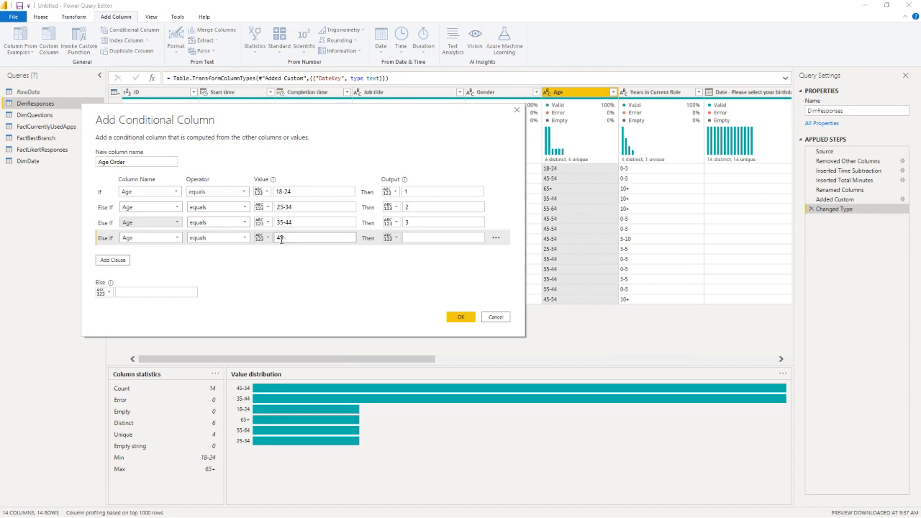
{"action": "key", "text": "Tab"}
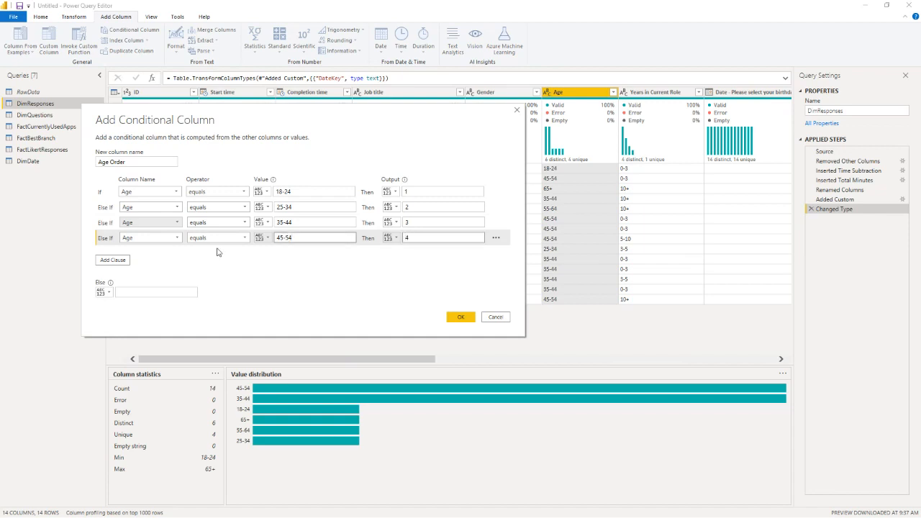
Step: Add a fifth clause to Age Order that outputs 5 when Age equals 55-64
{"action": "left_click", "coordinate": [112, 259]}
{"action": "left_click", "coordinate": [154, 255]}
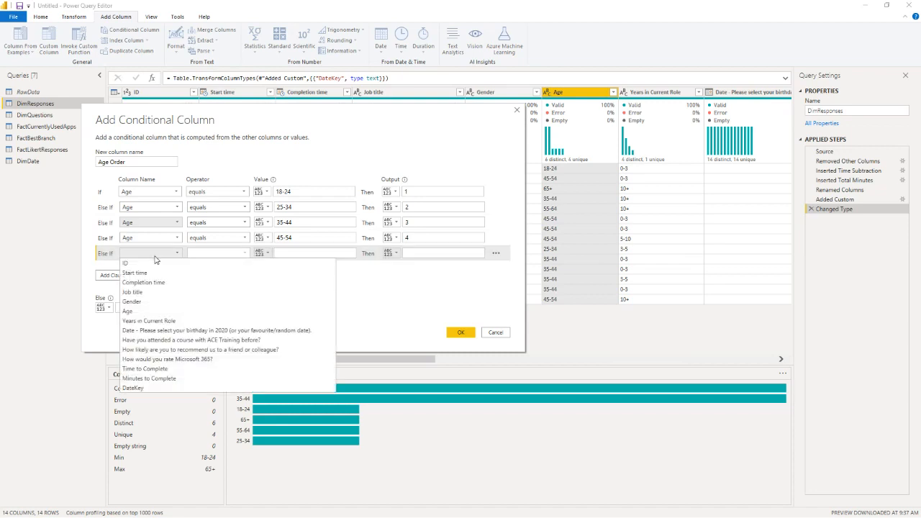
{"action": "left_click", "coordinate": [159, 311]}
{"action": "left_click", "coordinate": [306, 253]}
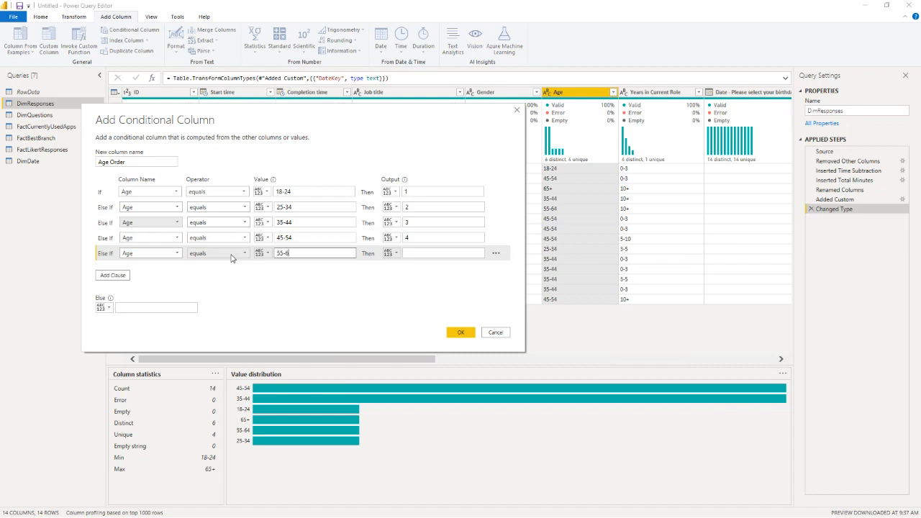
{"action": "key", "text": "Tab"}
{"action": "key", "text": "Tab"}
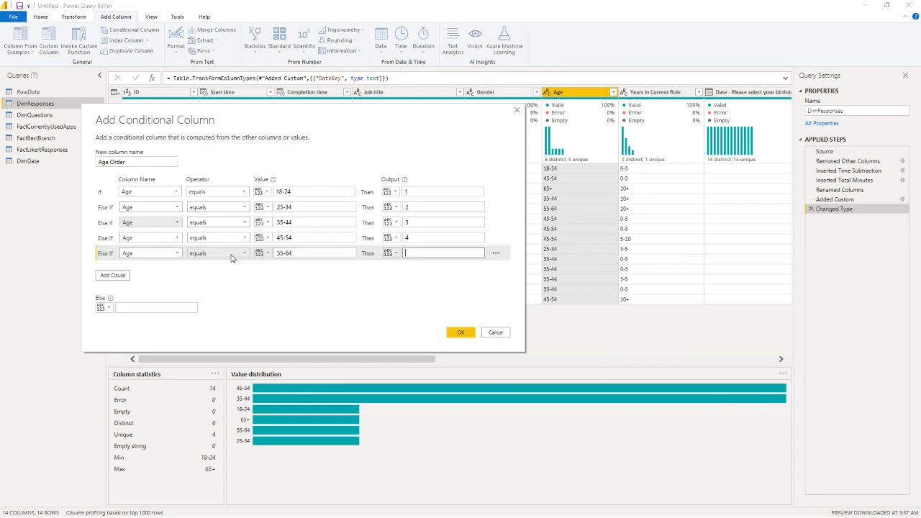
{"action": "type", "text": "5"}
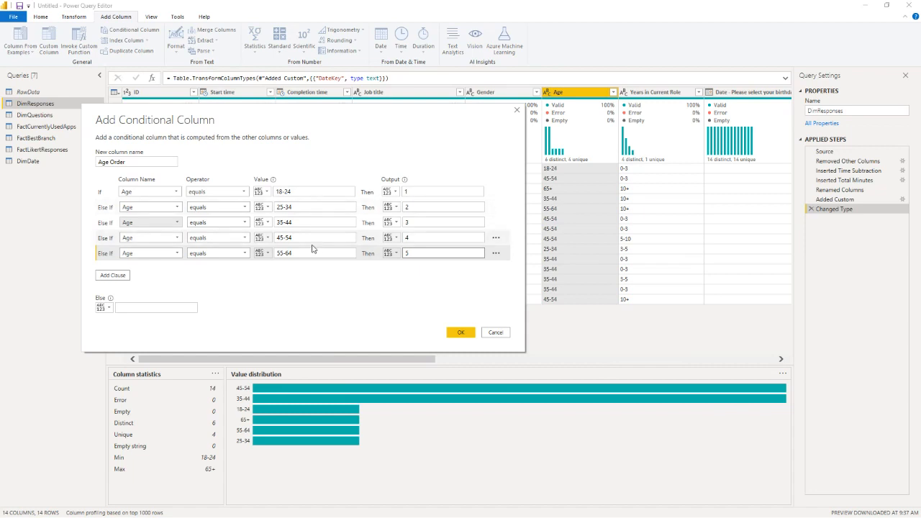
{"action": "left_click", "coordinate": [390, 253]}
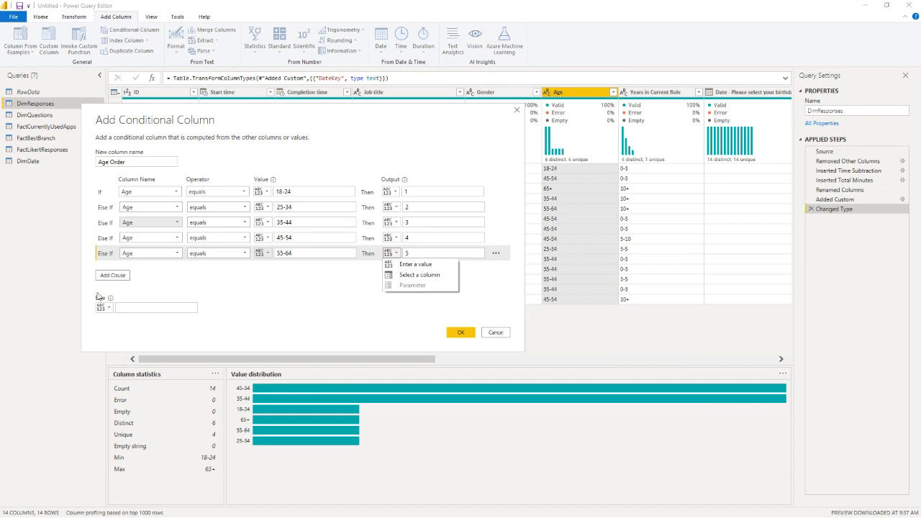
Step: Add a sixth clause to Age Order that outputs 6 when Age equals 65+
{"action": "left_click", "coordinate": [123, 279]}
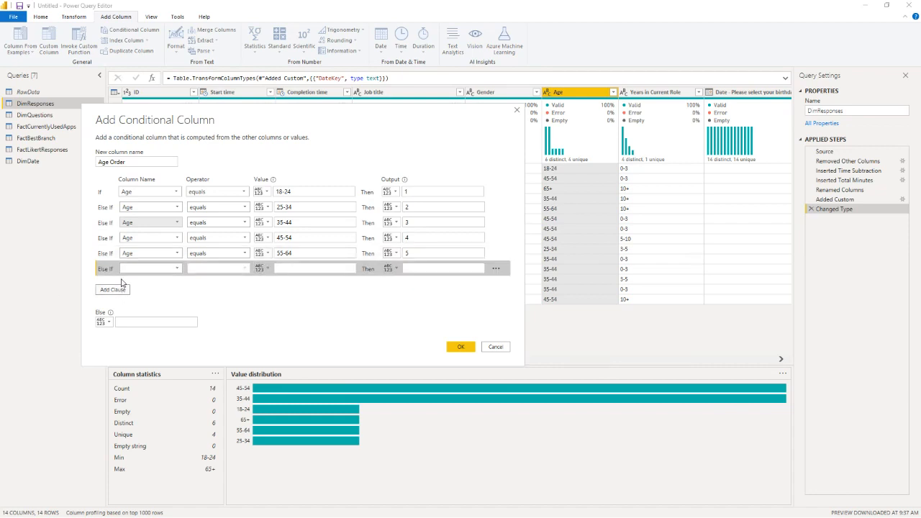
{"action": "left_click", "coordinate": [177, 268]}
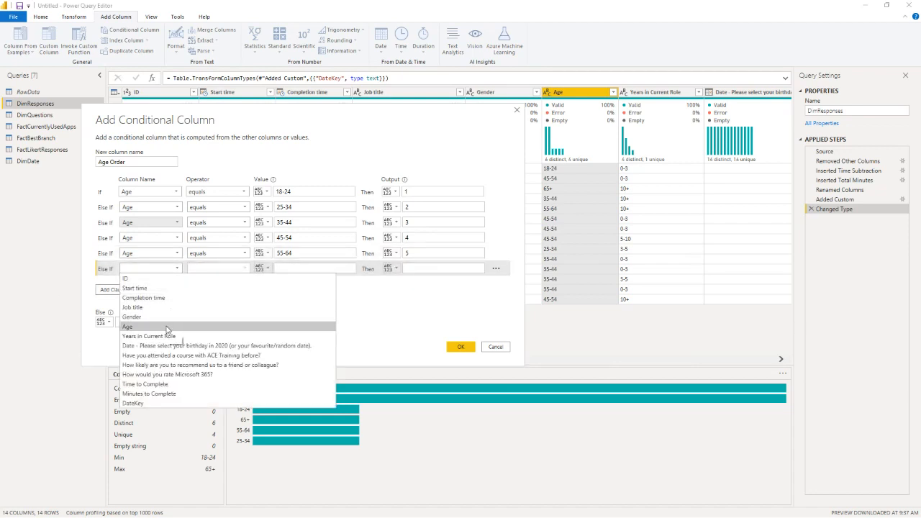
{"action": "left_click", "coordinate": [166, 327]}
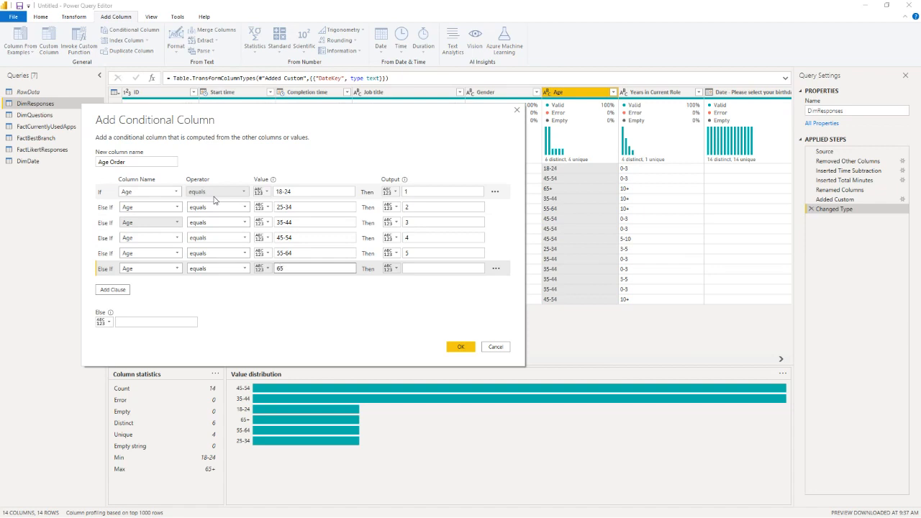
{"action": "type", "text": "+"}
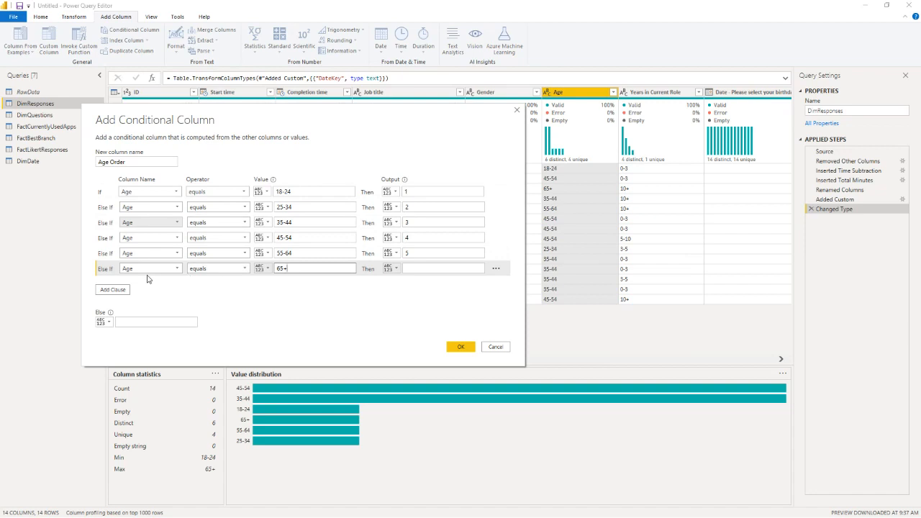
{"action": "left_click", "coordinate": [406, 267]}
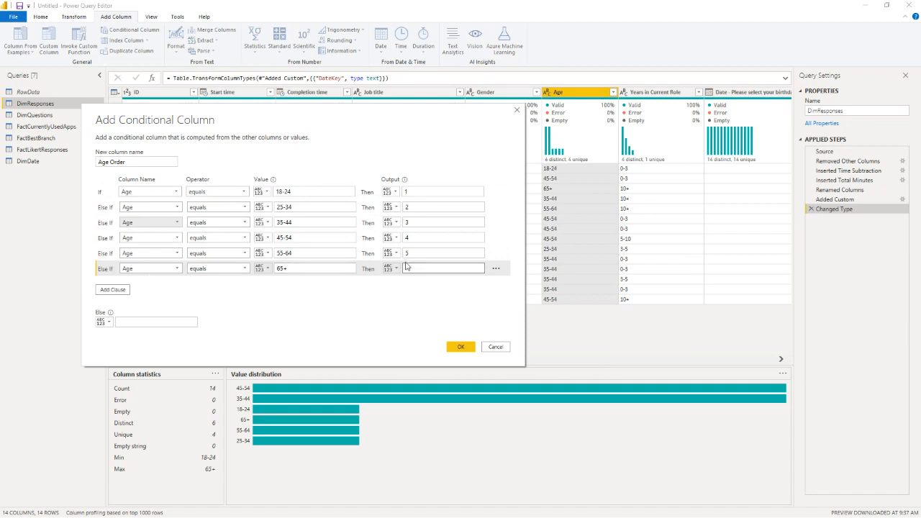
{"action": "type", "text": "6"}
Step: Set the Else output to 7 and create the Age Order conditional column
{"action": "left_click", "coordinate": [136, 321]}
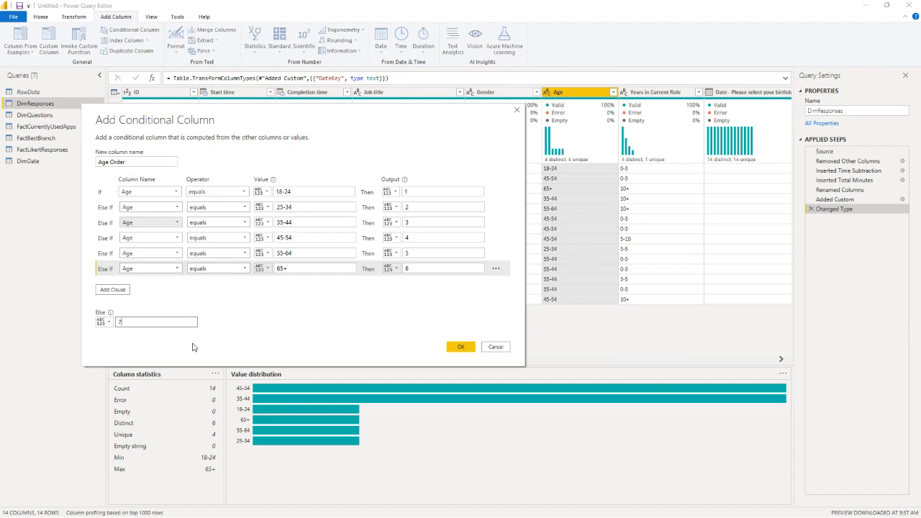
{"action": "left_click", "coordinate": [462, 351]}
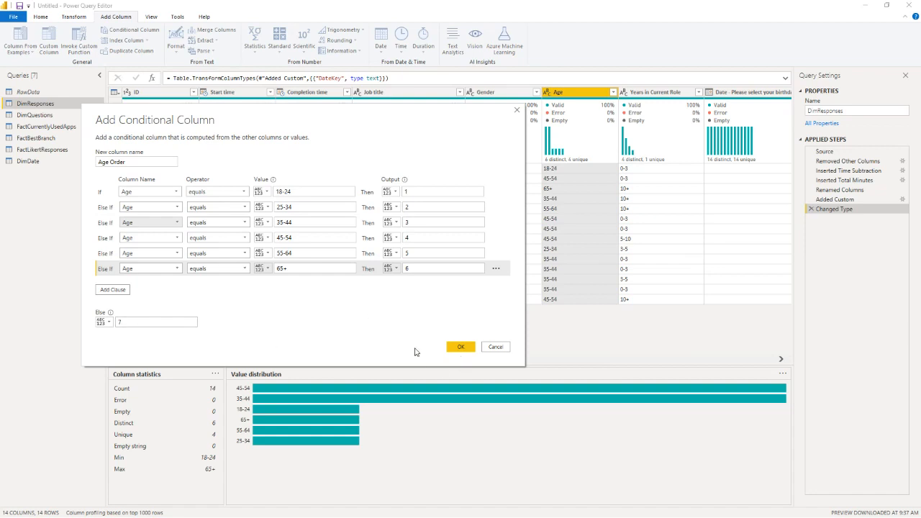
{"action": "left_click", "coordinate": [458, 348]}
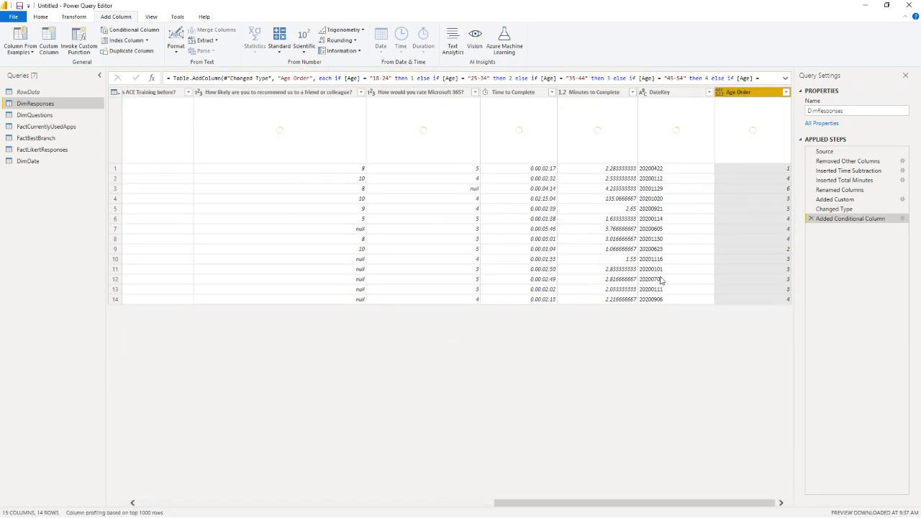
Step: Set the Age Order column's data type to Whole Number and apply the query changes to the report
{"action": "left_click", "coordinate": [720, 93]}
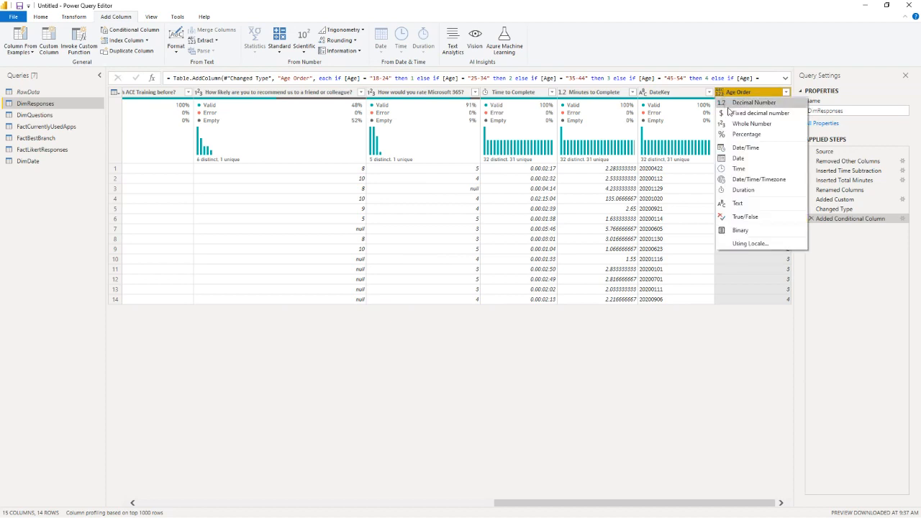
{"action": "left_click", "coordinate": [734, 128]}
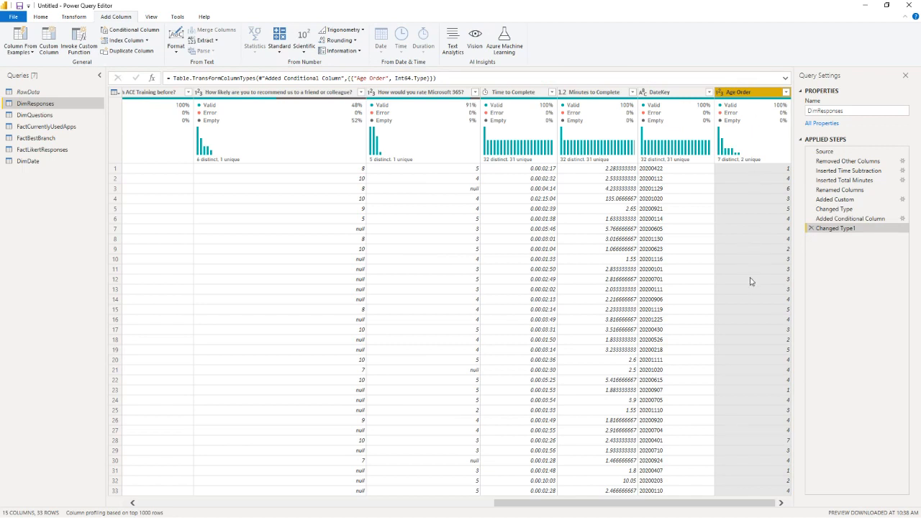
{"action": "left_click", "coordinate": [42, 17]}
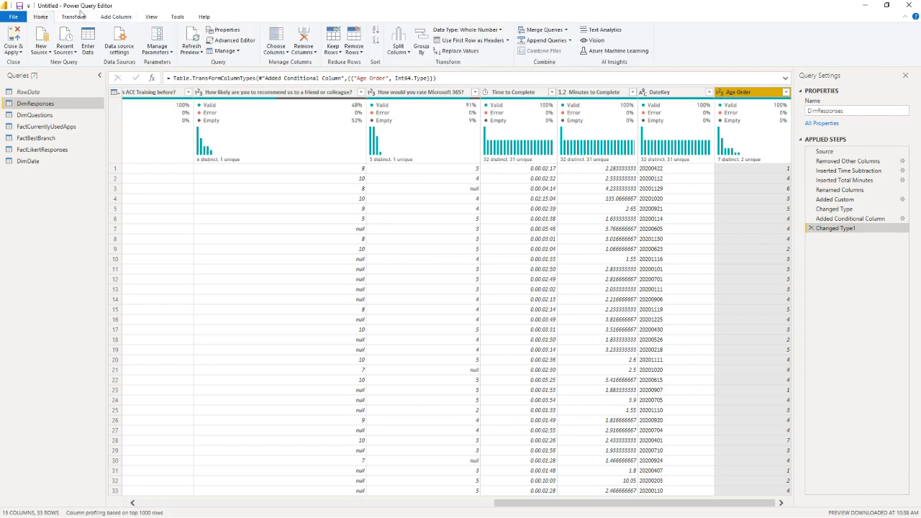
{"action": "left_click", "coordinate": [19, 40]}
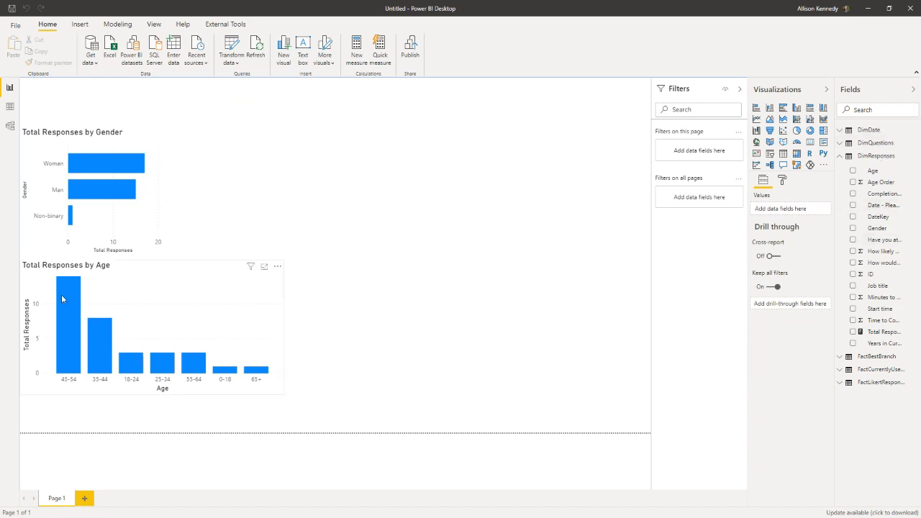
{"action": "left_click", "coordinate": [163, 275]}
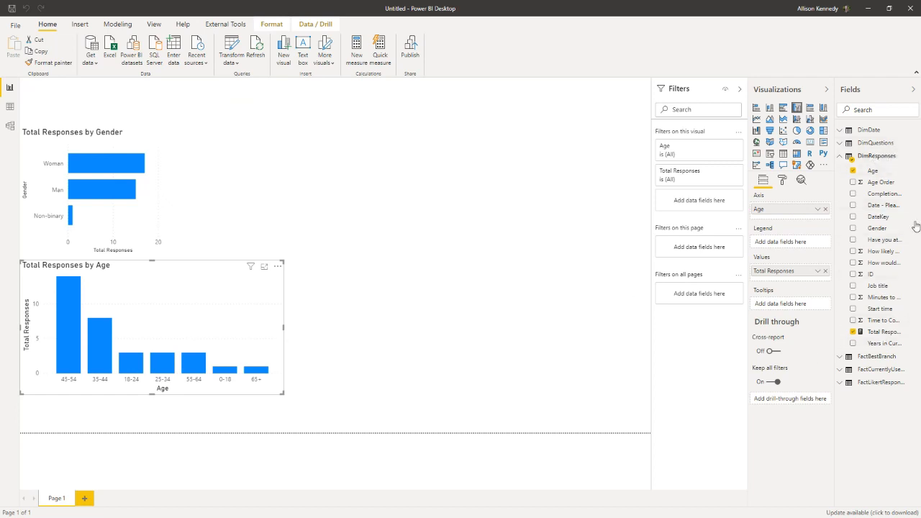
{"action": "left_click", "coordinate": [884, 172]}
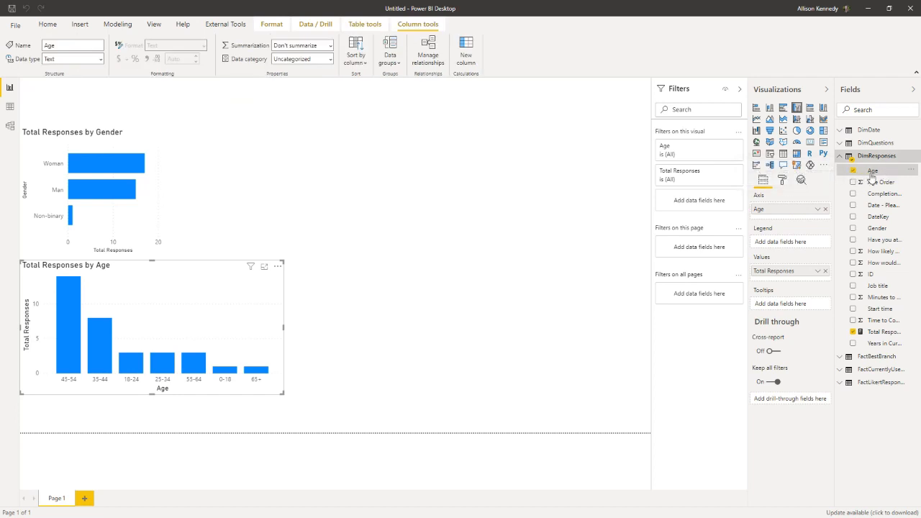
{"action": "left_click", "coordinate": [853, 171]}
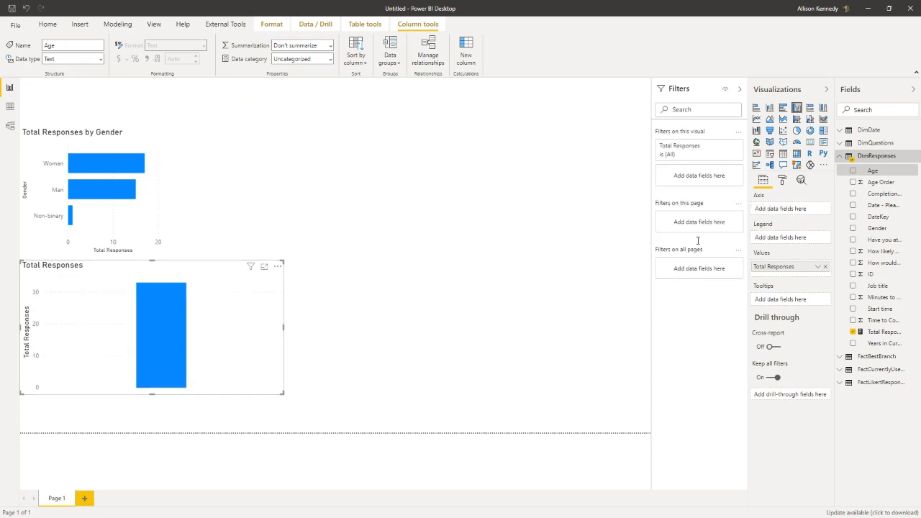
{"action": "left_click", "coordinate": [852, 171]}
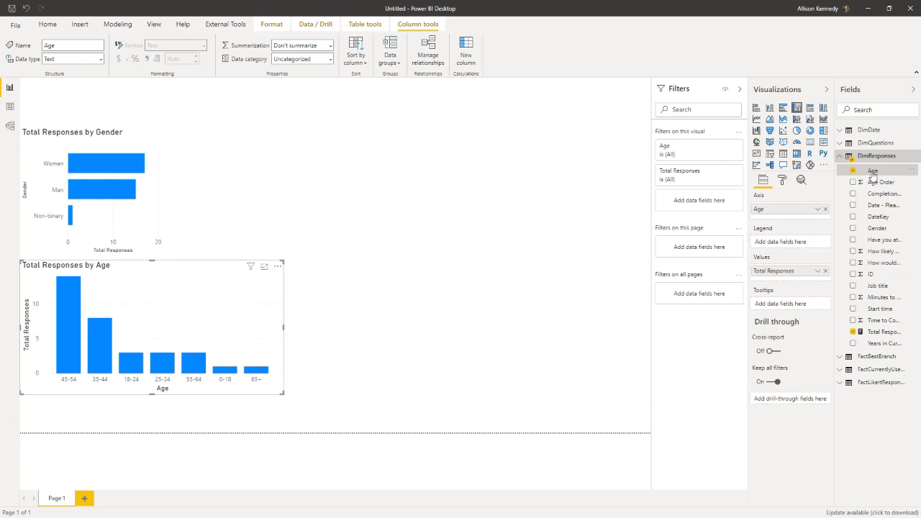
{"action": "left_click", "coordinate": [637, 215]}
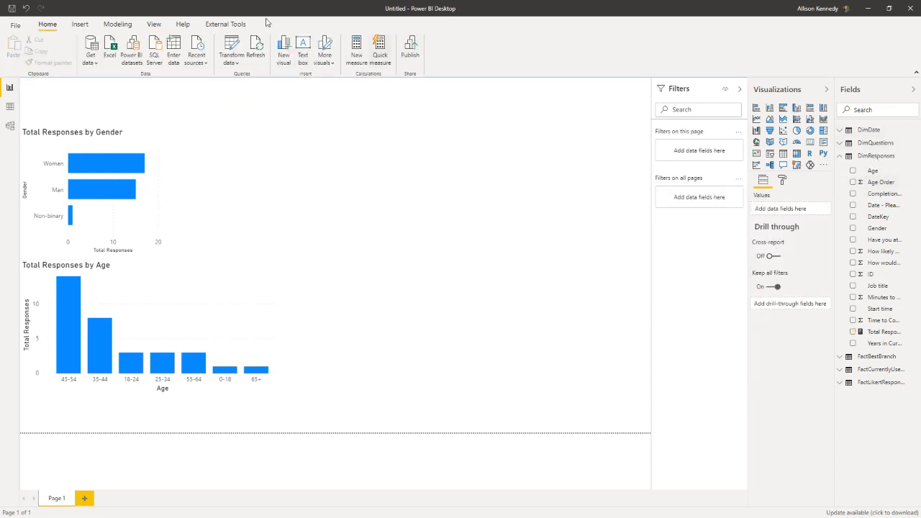
{"action": "left_click", "coordinate": [852, 171]}
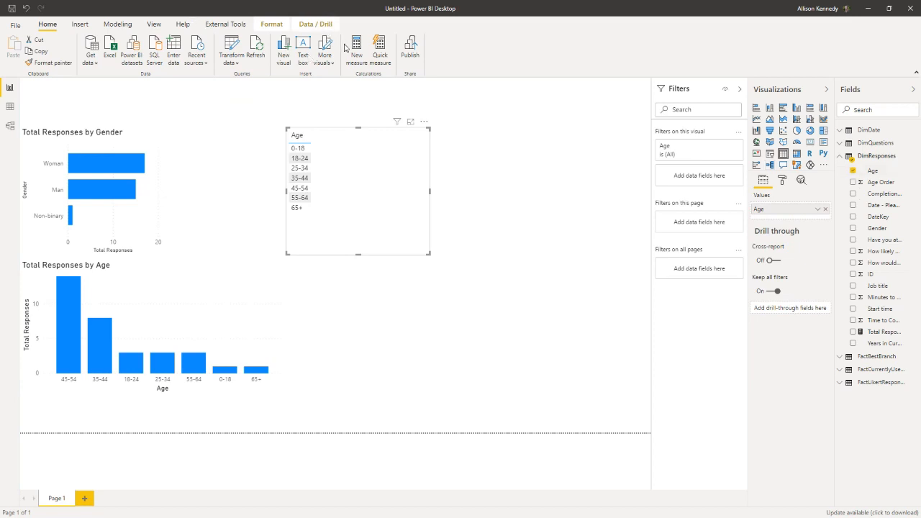
{"action": "key", "text": "Delete"}
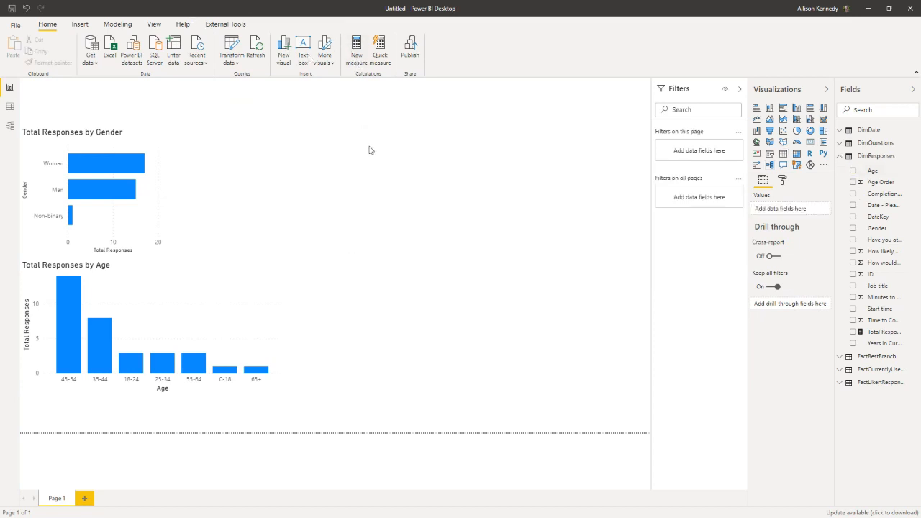
Step: Set the Age column in DimResponses to sort by the Age Order column
{"action": "left_click", "coordinate": [878, 174]}
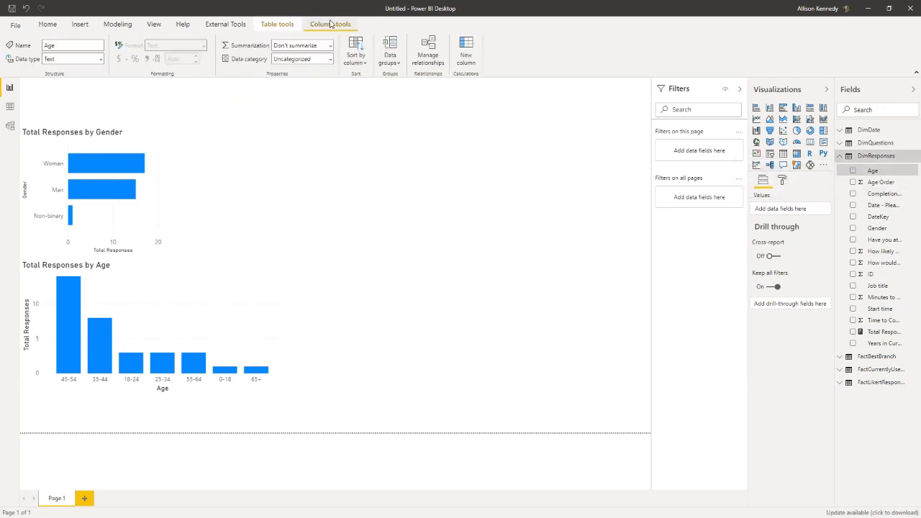
{"action": "left_click", "coordinate": [364, 63]}
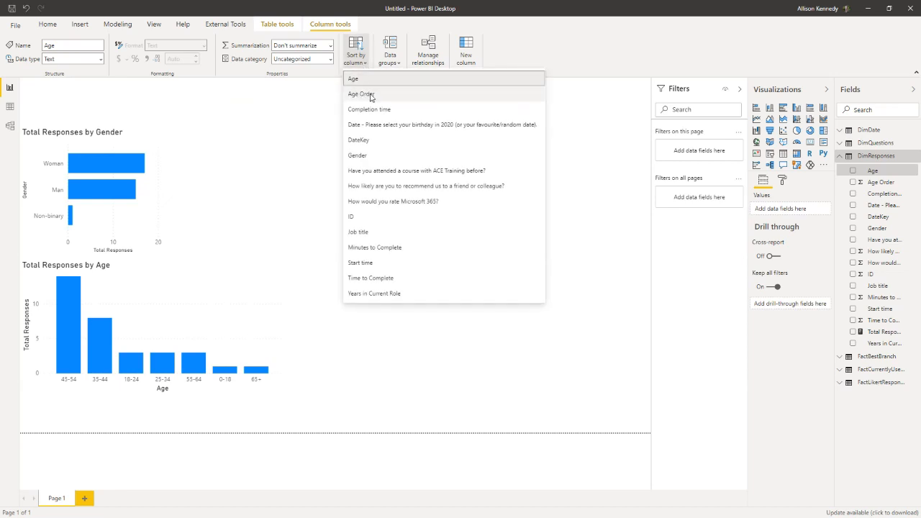
{"action": "left_click", "coordinate": [370, 95]}
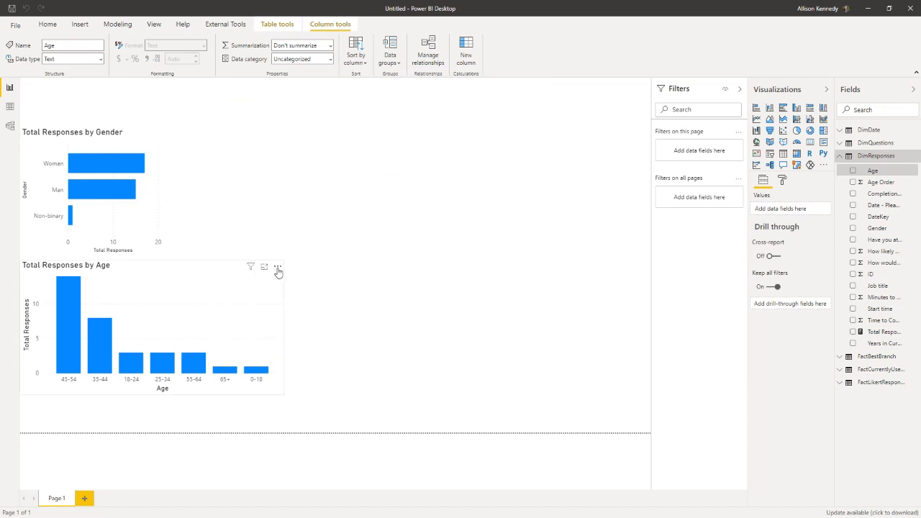
Step: Sort the Total Responses by Age chart by Age instead of Total Responses
{"action": "left_click", "coordinate": [278, 267]}
{"action": "mouse_move", "coordinate": [321, 346]}
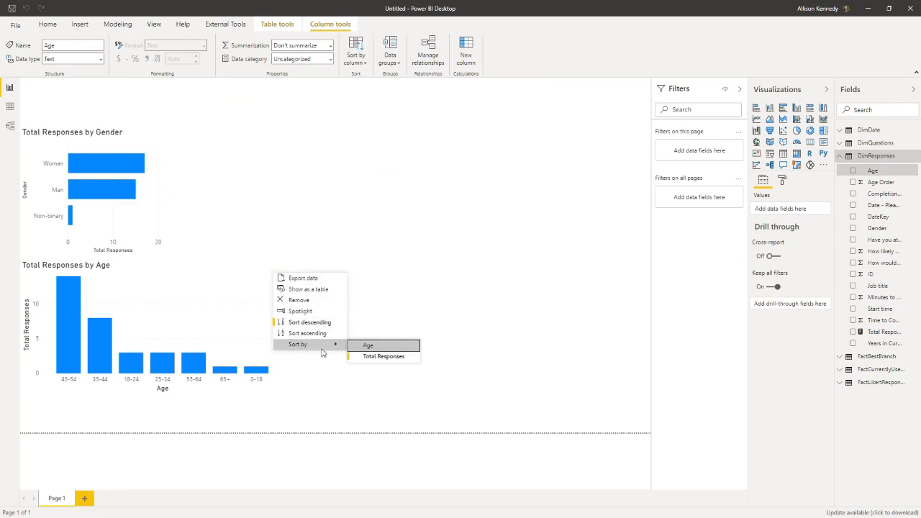
{"action": "left_click", "coordinate": [374, 346]}
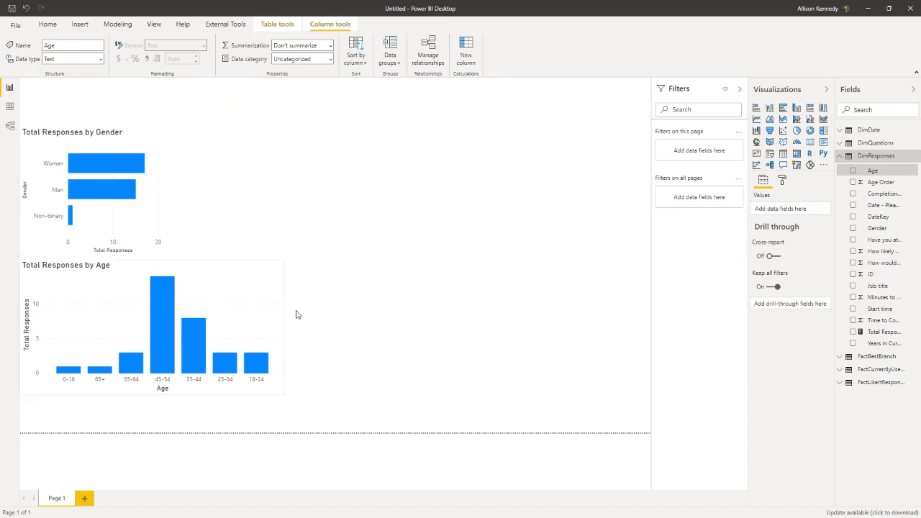
Step: Add a second blank report page and return to Page 1
{"action": "left_click", "coordinate": [88, 501]}
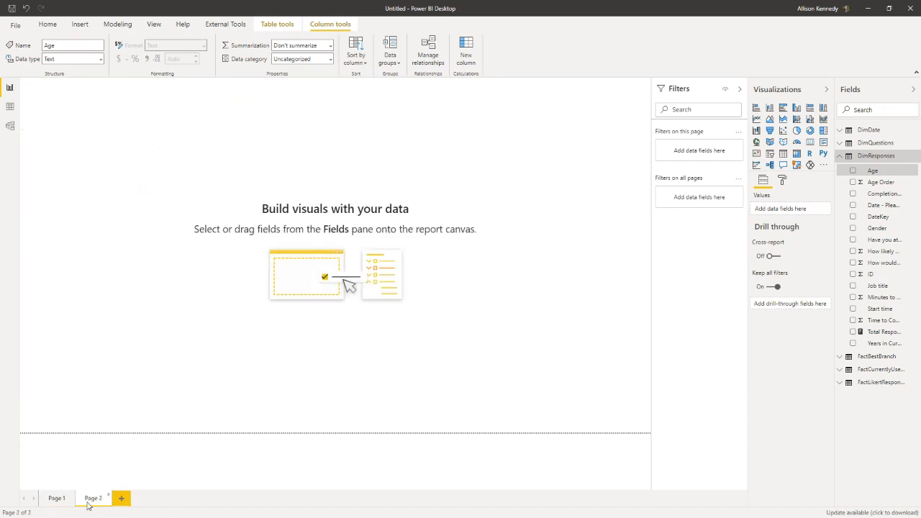
{"action": "left_click", "coordinate": [58, 498]}
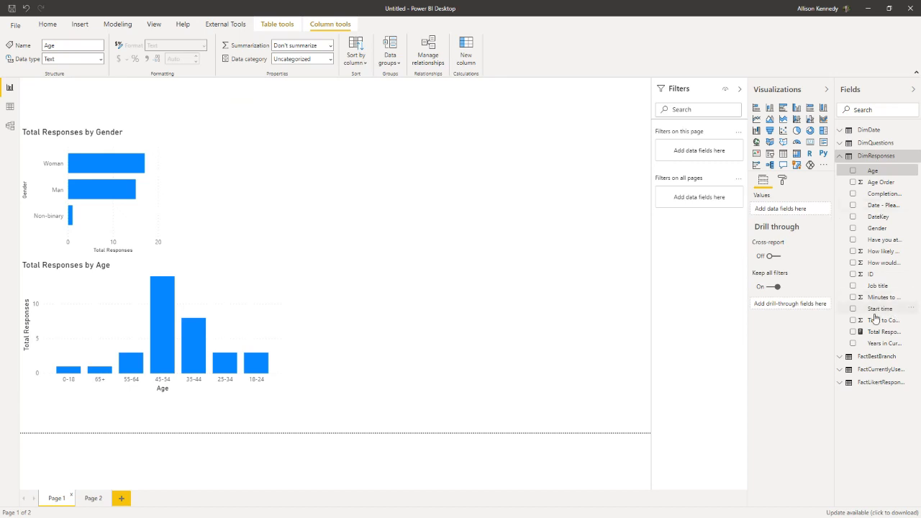
Step: Create a table beside the charts with Response and ID from FactLikertResponses, summarizing ID as Count
{"action": "left_click", "coordinate": [838, 385]}
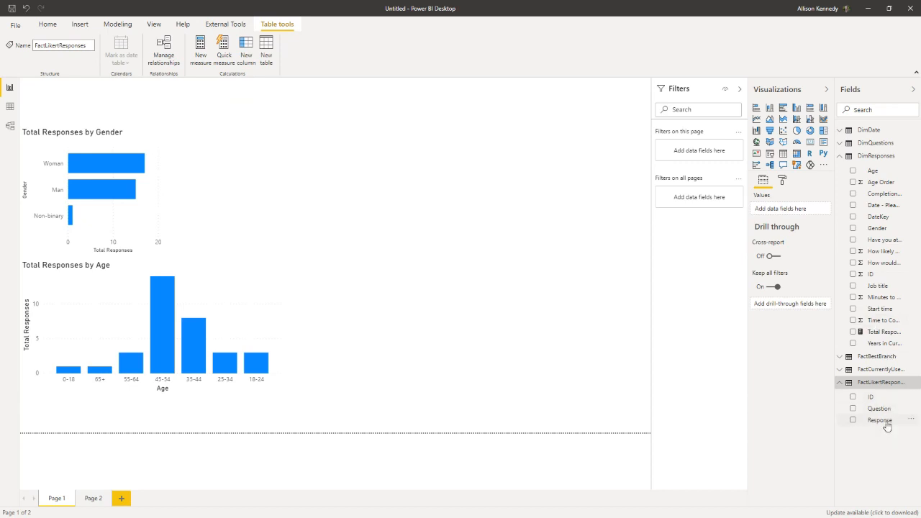
{"action": "left_click_drag", "start_coordinate": [879, 420], "coordinate": [434, 253]}
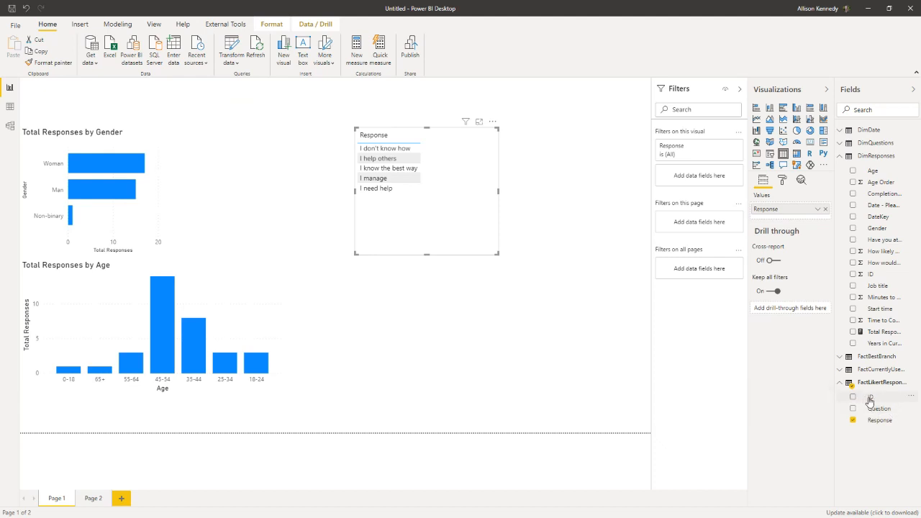
{"action": "left_click_drag", "start_coordinate": [888, 400], "coordinate": [454, 209]}
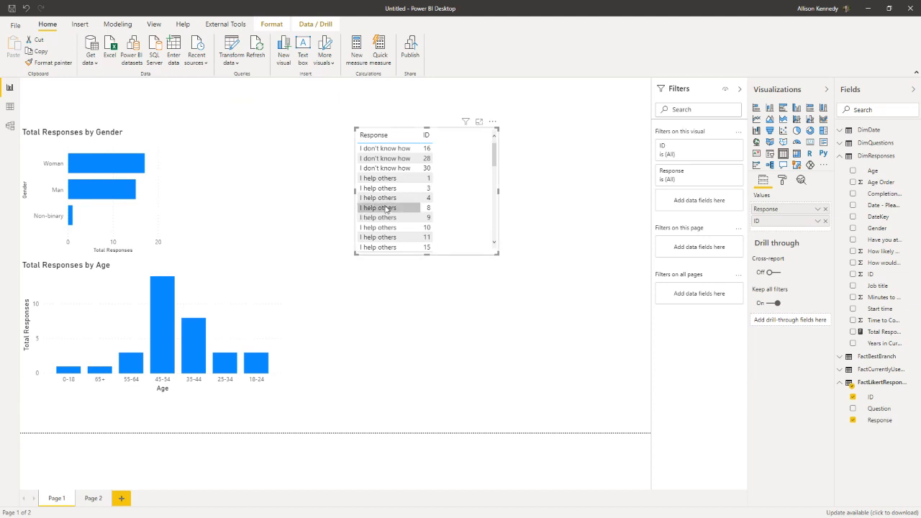
{"action": "left_click", "coordinate": [817, 221]}
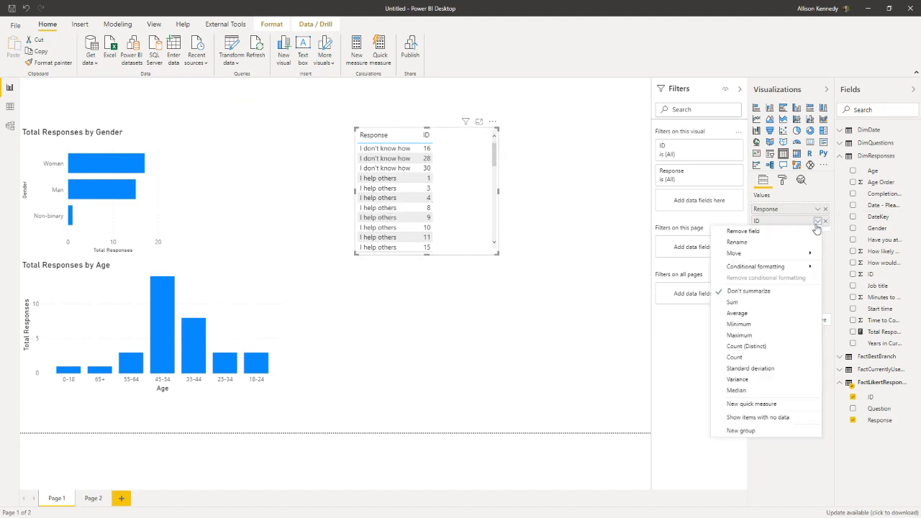
{"action": "left_click", "coordinate": [754, 356]}
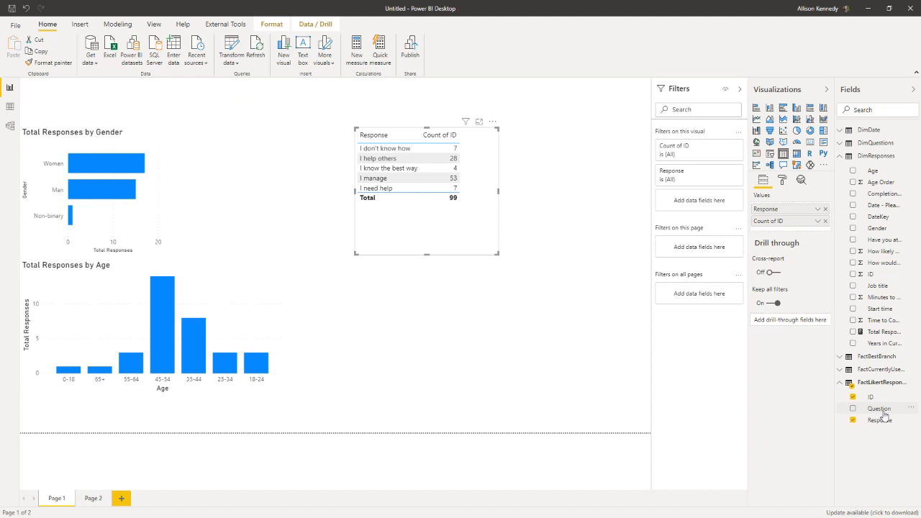
Step: Add Question ahead of Response in the table, enlarge the visual and convert it to a matrix
{"action": "left_click_drag", "start_coordinate": [883, 412], "coordinate": [772, 214]}
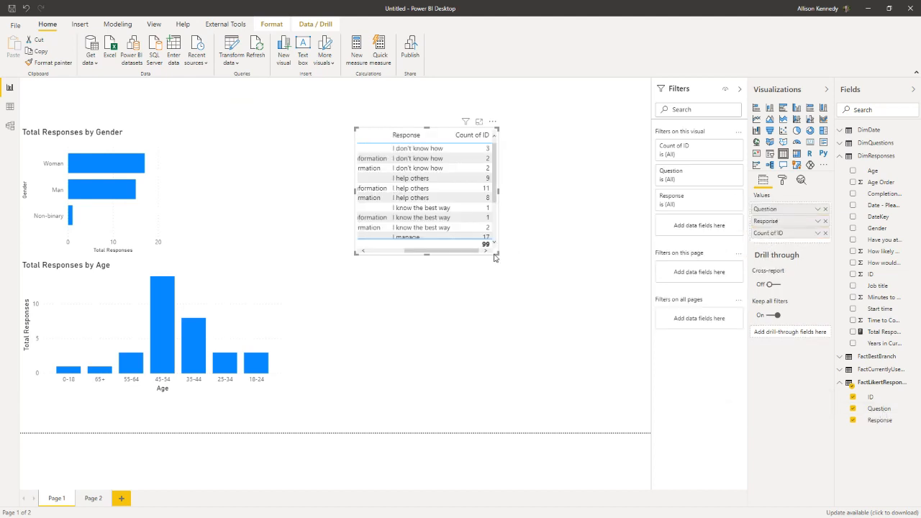
{"action": "left_click_drag", "start_coordinate": [495, 256], "coordinate": [613, 315]}
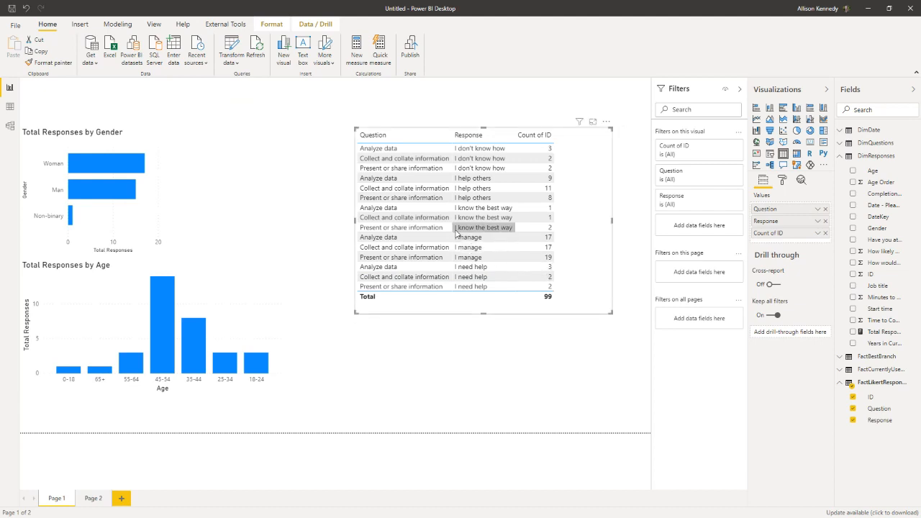
{"action": "left_click", "coordinate": [797, 154]}
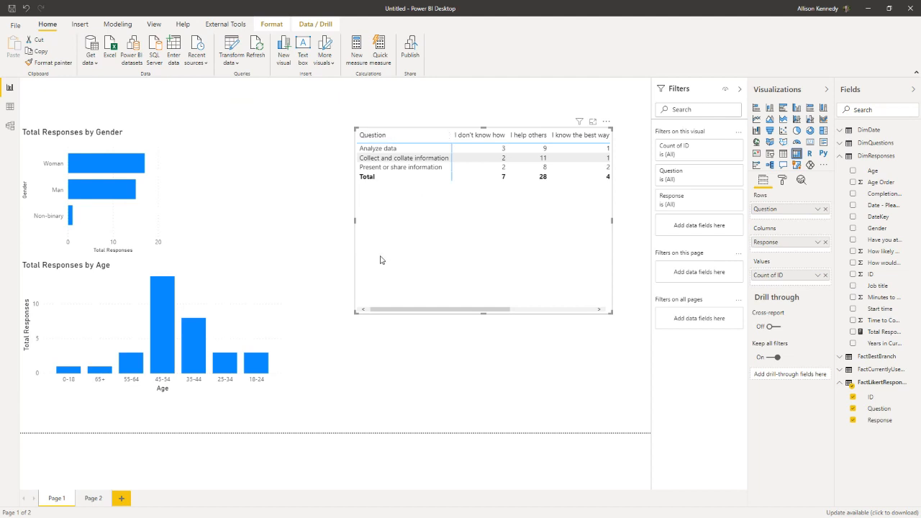
Step: Widen the matrix to fit all response columns, reduce its height and reposition it beside the gender chart
{"action": "left_click_drag", "start_coordinate": [354, 222], "coordinate": [254, 220]}
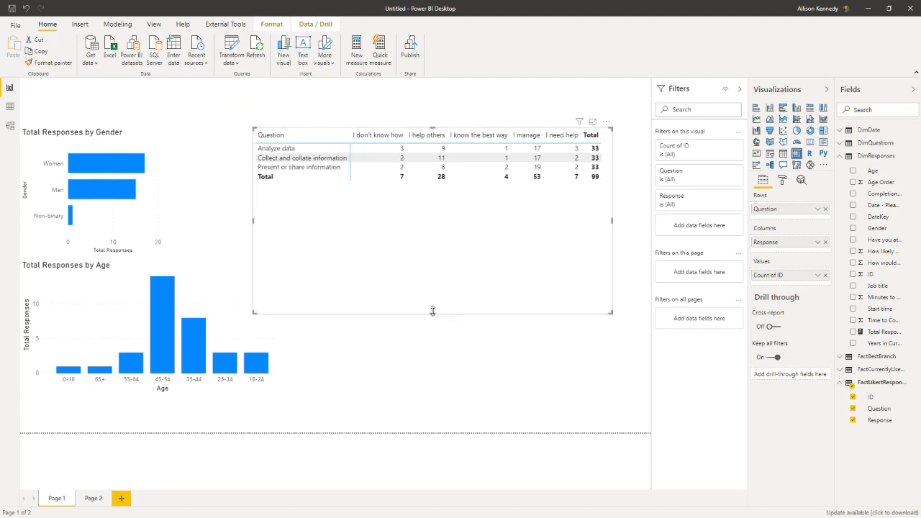
{"action": "left_click_drag", "start_coordinate": [432, 311], "coordinate": [446, 222]}
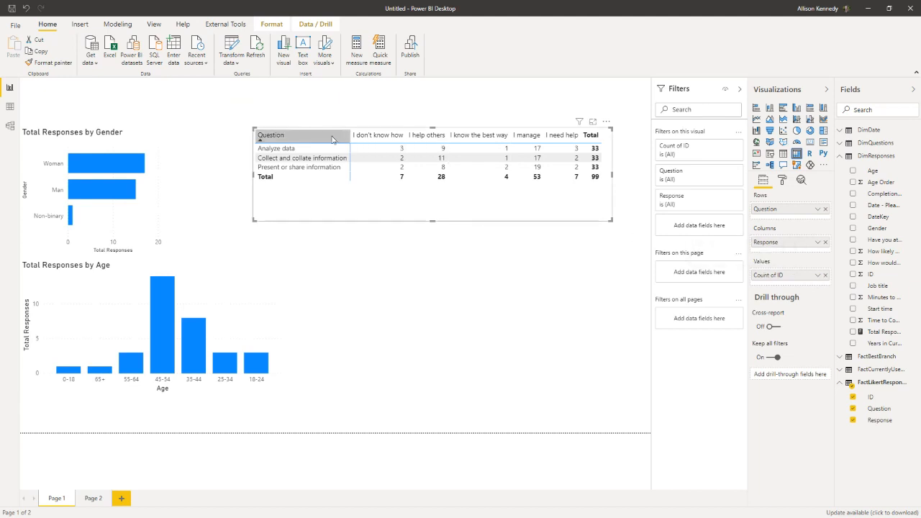
{"action": "left_click_drag", "start_coordinate": [357, 129], "coordinate": [333, 163]}
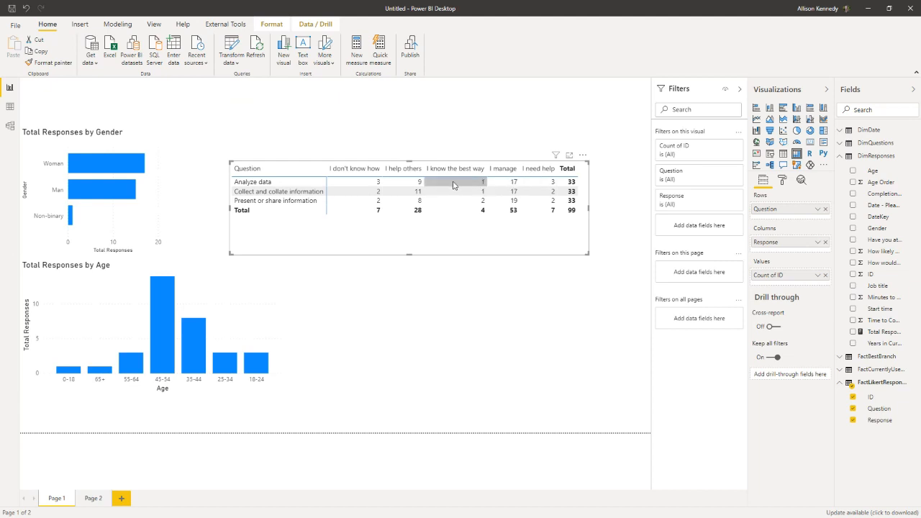
Step: Compare the value display options of Count of ID in the matrix and Total Responses in the gender chart
{"action": "left_click", "coordinate": [818, 275]}
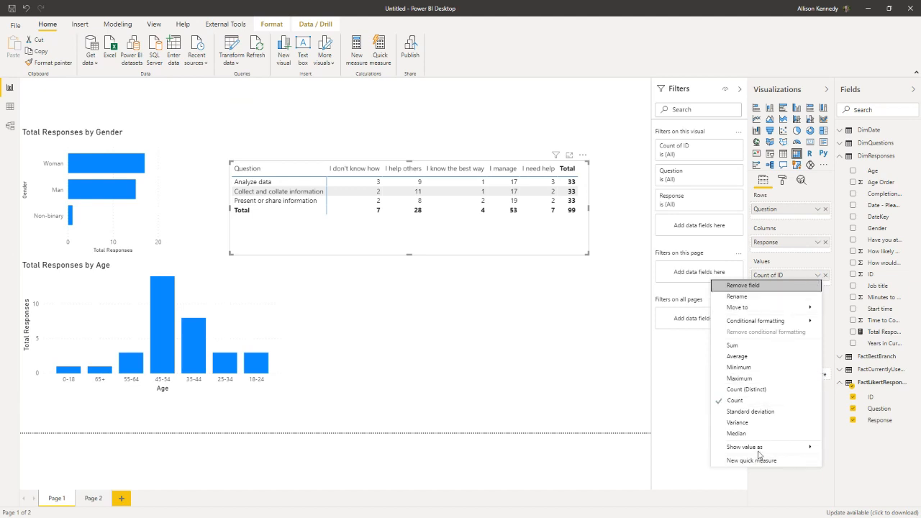
{"action": "mouse_move", "coordinate": [758, 454]}
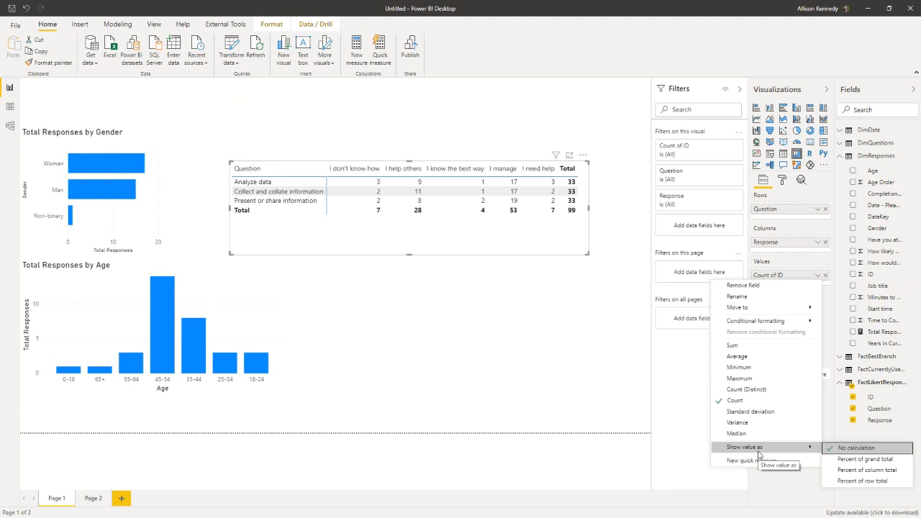
{"action": "left_click", "coordinate": [124, 141]}
{"action": "left_click", "coordinate": [873, 333]}
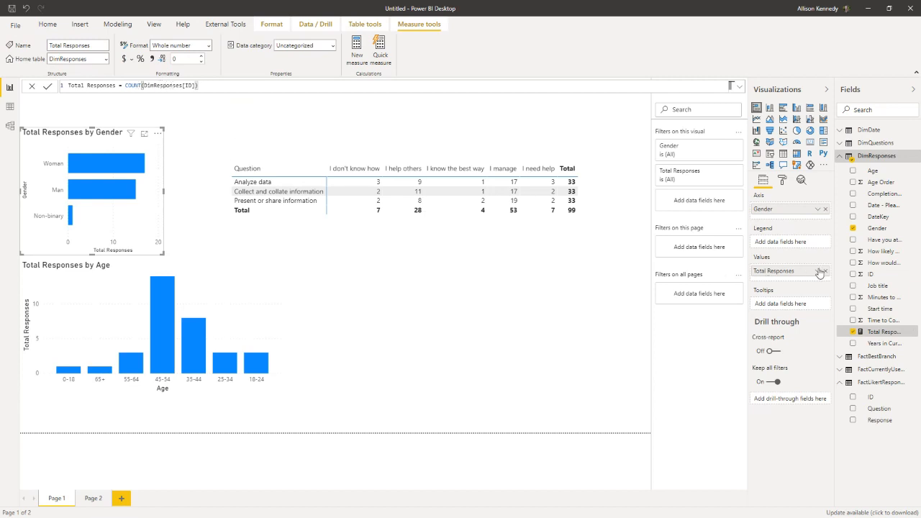
{"action": "left_click", "coordinate": [818, 271]}
{"action": "left_click", "coordinate": [819, 271]}
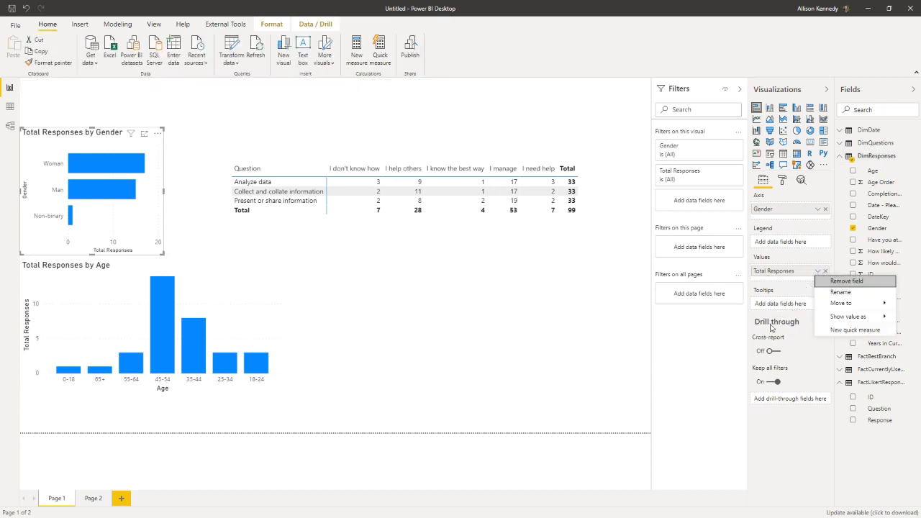
Step: Show Count of ID in the question matrix as percent of row total and widen the visual to fit
{"action": "left_click", "coordinate": [524, 269]}
{"action": "left_click", "coordinate": [528, 252]}
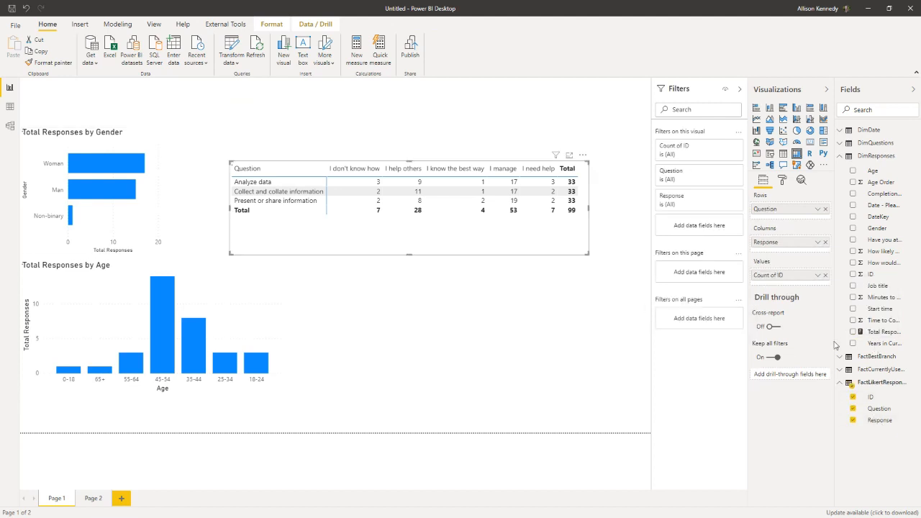
{"action": "left_click", "coordinate": [817, 274]}
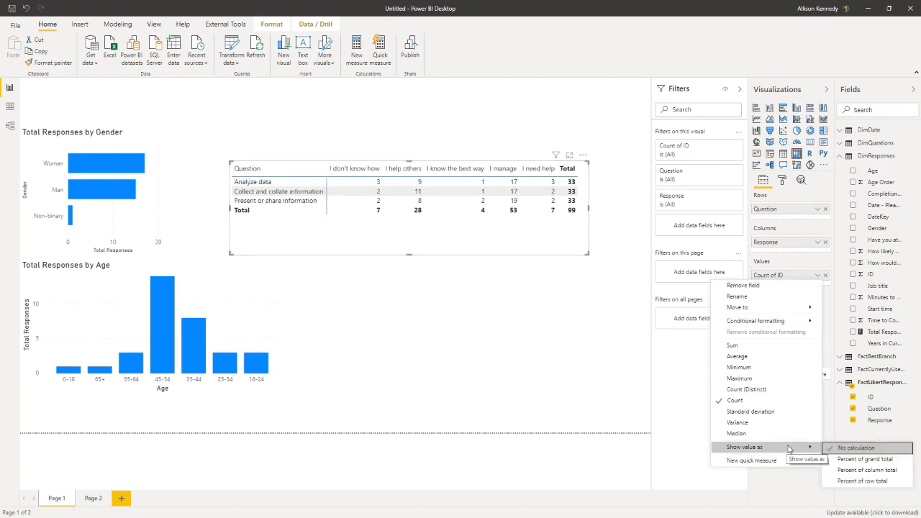
{"action": "left_click", "coordinate": [874, 482]}
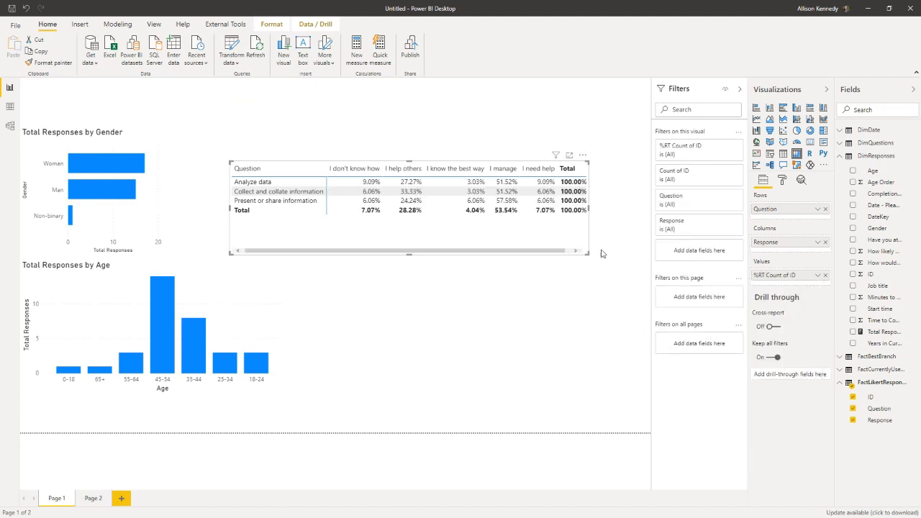
{"action": "left_click_drag", "start_coordinate": [586, 253], "coordinate": [618, 256]}
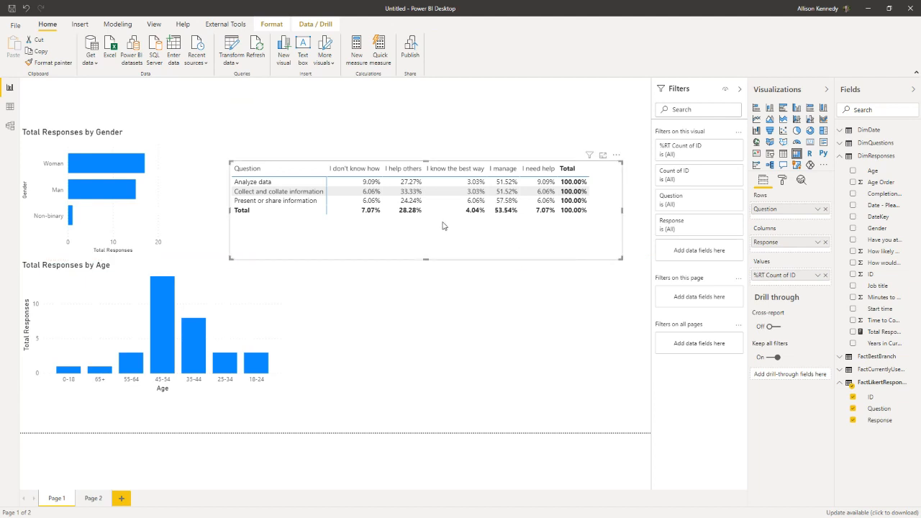
Step: Turn off the matrix's row and column subtotals and shrink the visual around the remaining cells
{"action": "left_click", "coordinate": [783, 181]}
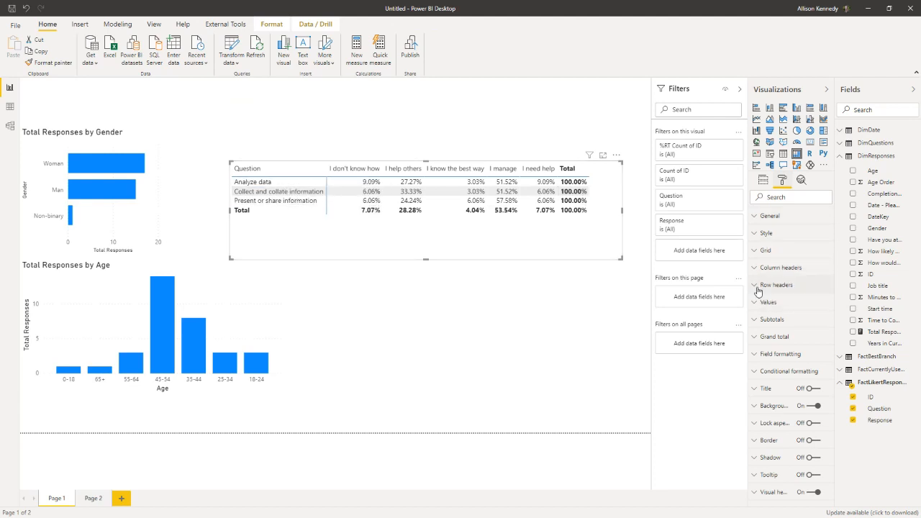
{"action": "left_click", "coordinate": [756, 319]}
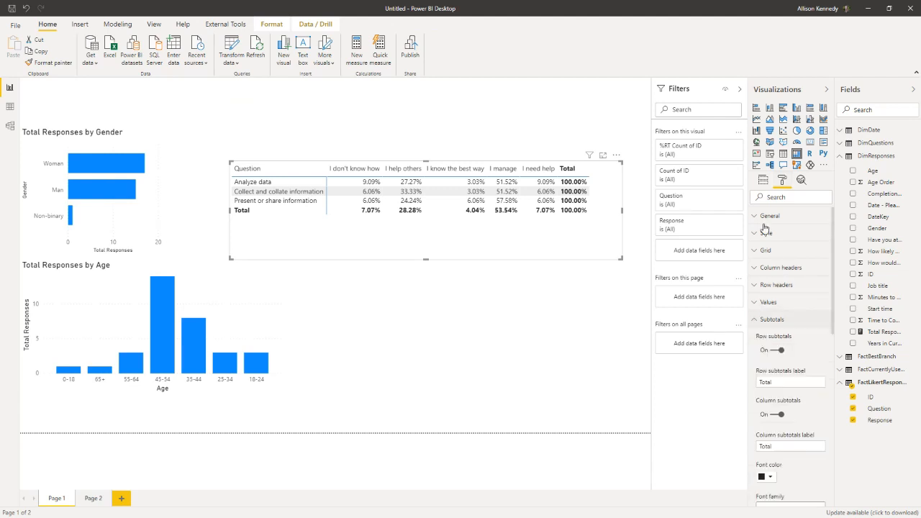
{"action": "left_click", "coordinate": [778, 350]}
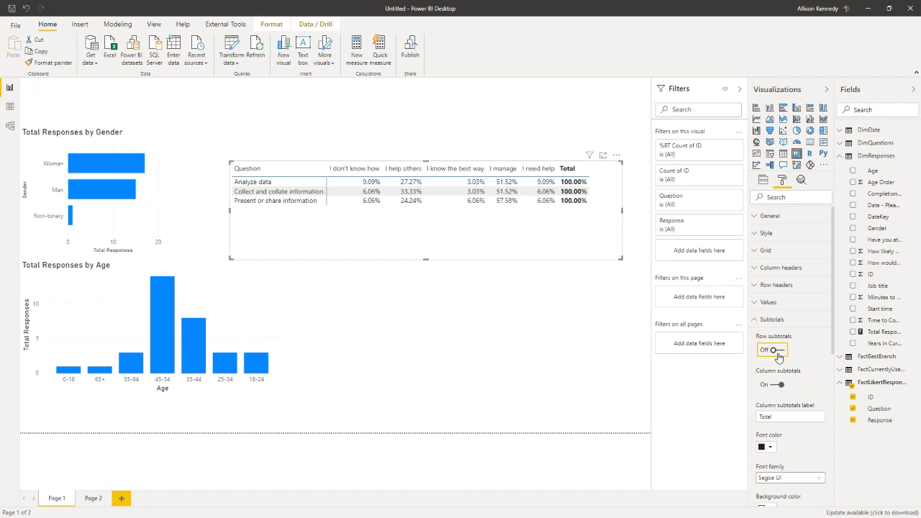
{"action": "left_click", "coordinate": [776, 386]}
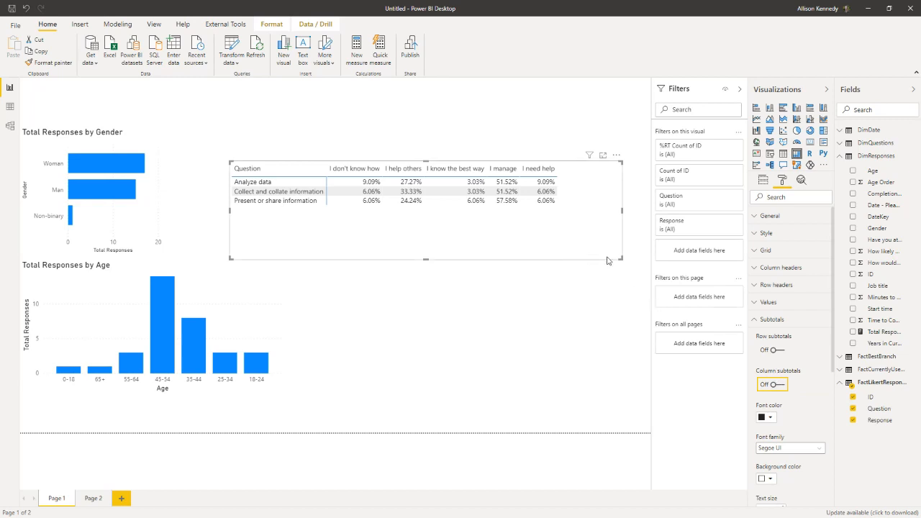
{"action": "left_click_drag", "start_coordinate": [620, 257], "coordinate": [587, 223]}
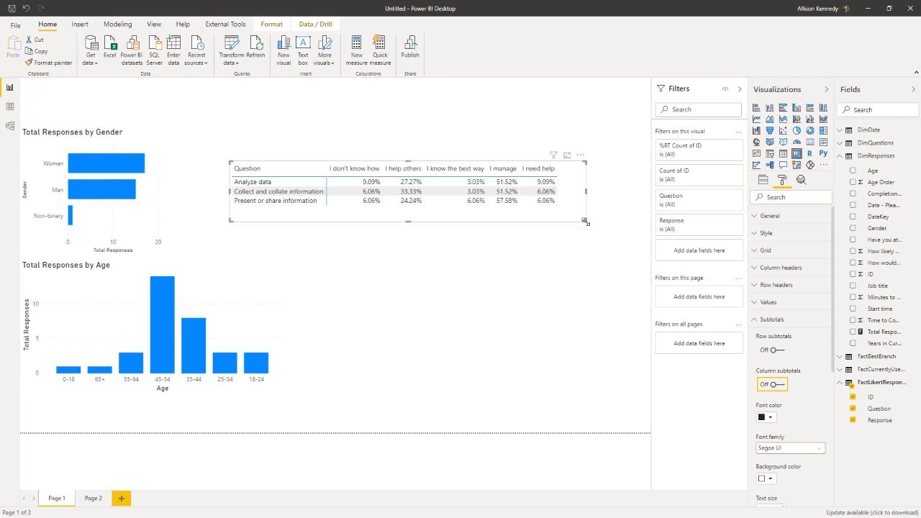
Step: Set up data bars for %RT Count of ID in the matrix with a custom minimum of 0
{"action": "left_click", "coordinate": [762, 181]}
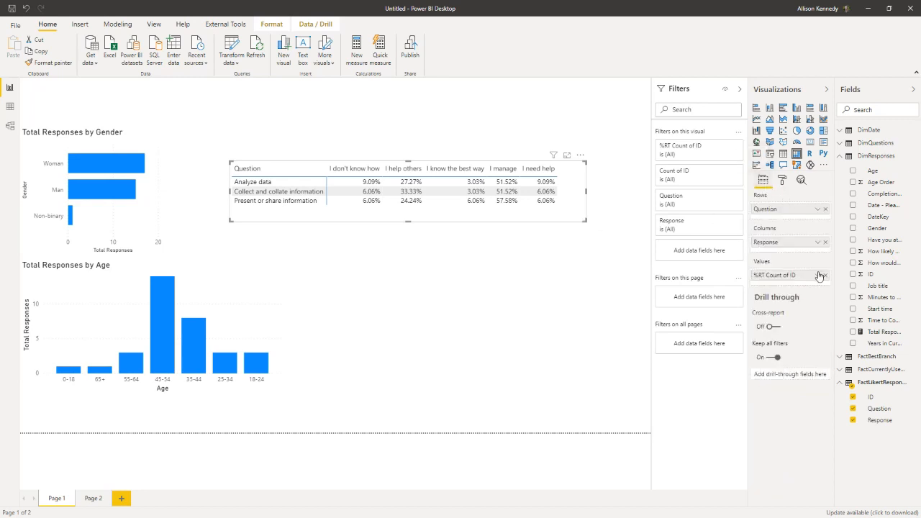
{"action": "left_click", "coordinate": [816, 276]}
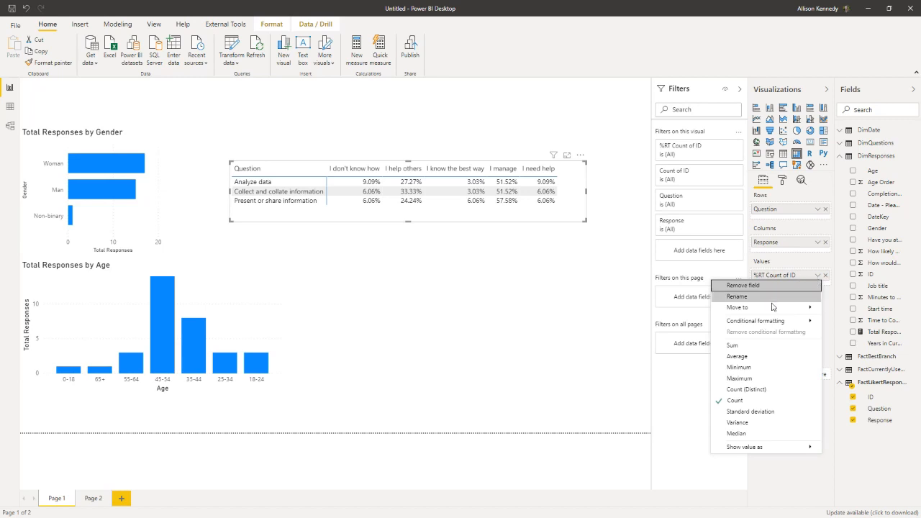
{"action": "mouse_move", "coordinate": [787, 324]}
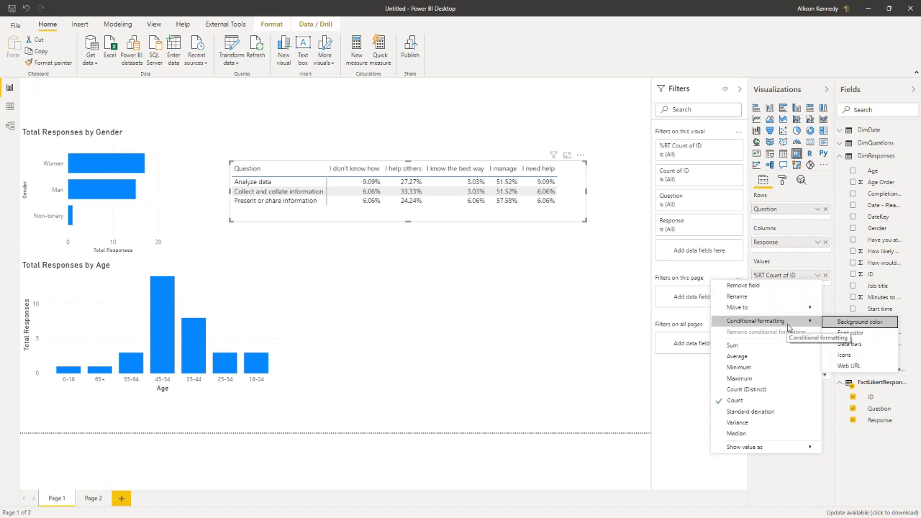
{"action": "left_click", "coordinate": [849, 344]}
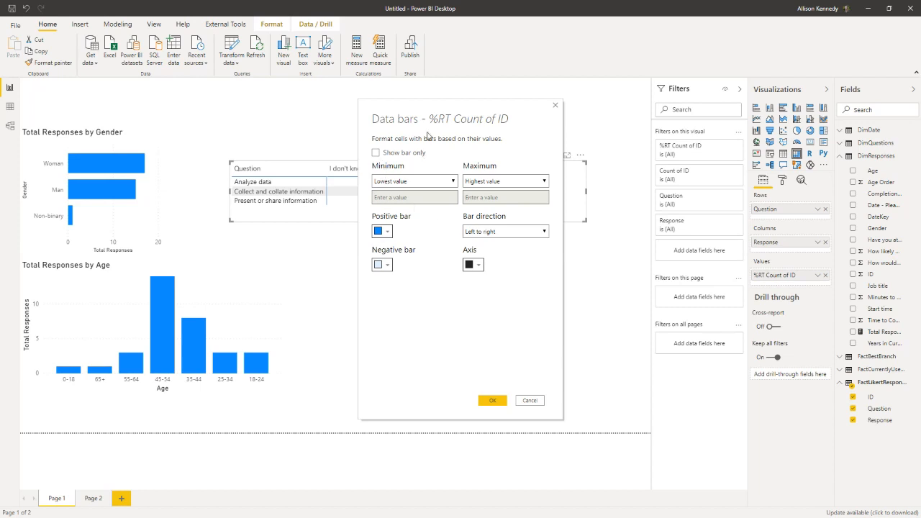
{"action": "left_click_drag", "start_coordinate": [427, 115], "coordinate": [625, 149]}
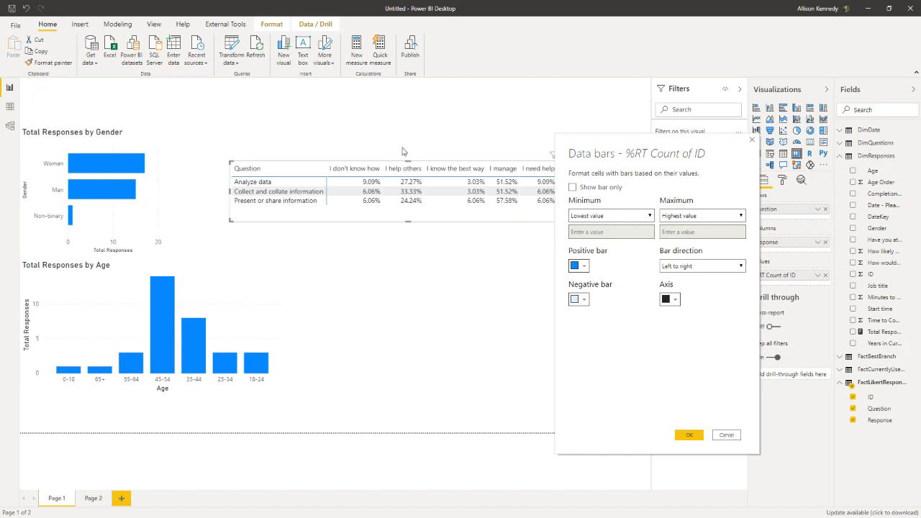
{"action": "left_click_drag", "start_coordinate": [610, 150], "coordinate": [685, 180]}
{"action": "left_click", "coordinate": [679, 248]}
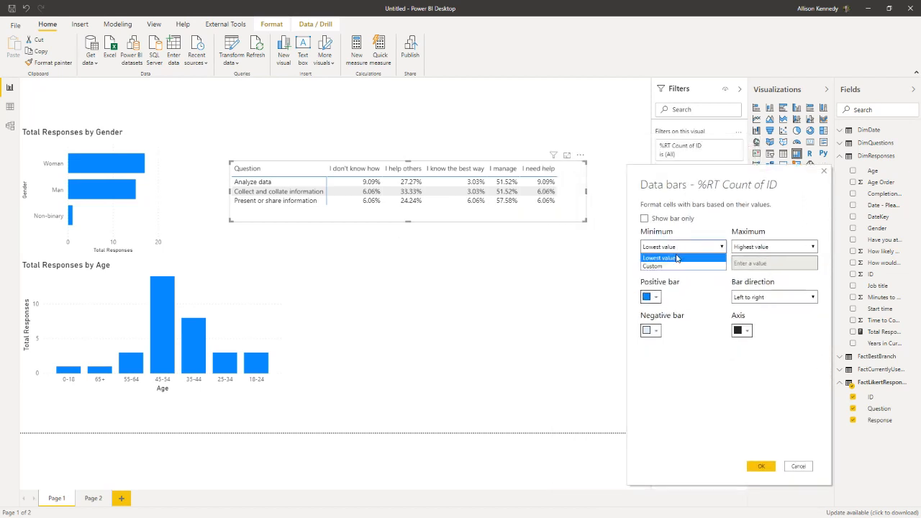
{"action": "left_click", "coordinate": [675, 266]}
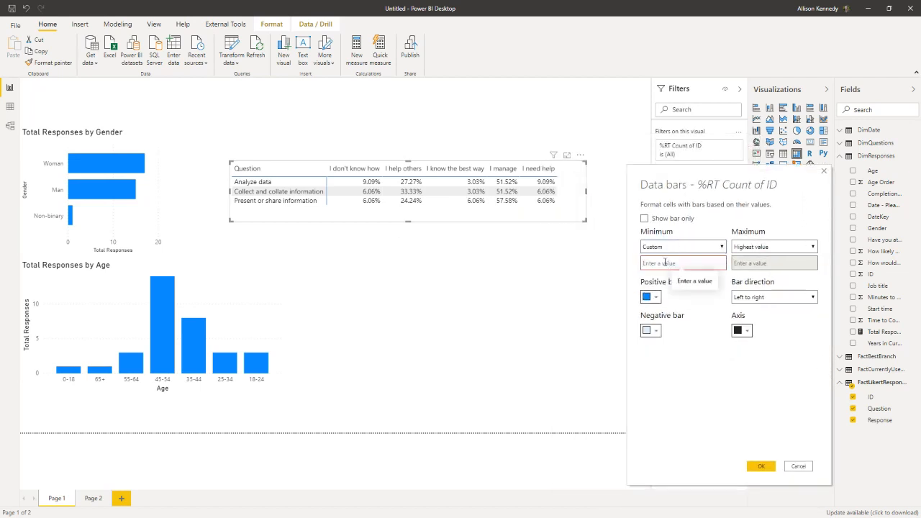
{"action": "type", "text": "0"}
Step: Give the data bars a custom maximum of 100 and apply the formatting
{"action": "left_click", "coordinate": [759, 248]}
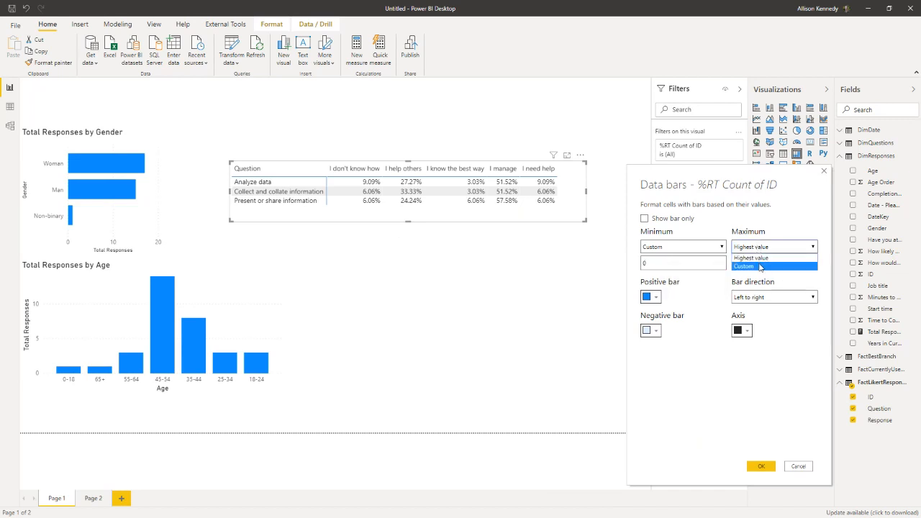
{"action": "left_click", "coordinate": [759, 267]}
{"action": "type", "text": "100"}
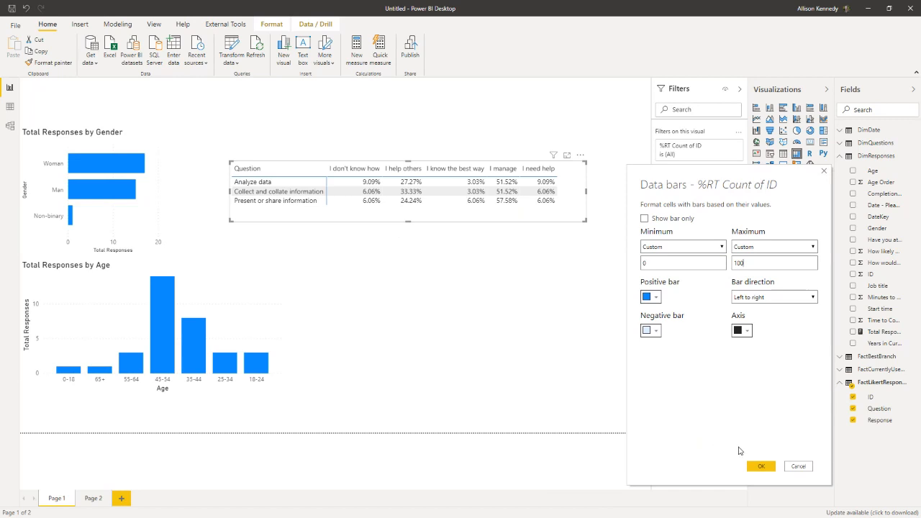
{"action": "left_click", "coordinate": [761, 466]}
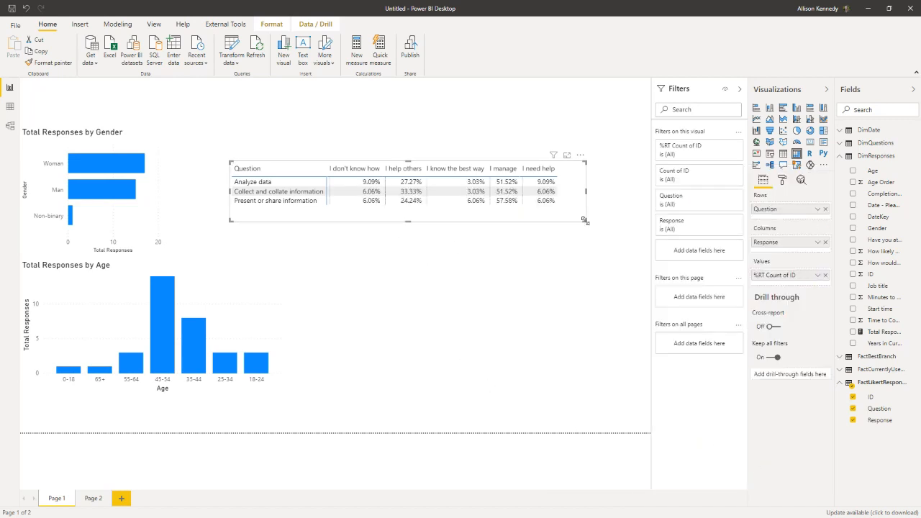
Step: Widen the matrix and change the custom maximum of its data bars to suit the percentage values
{"action": "left_click_drag", "start_coordinate": [584, 220], "coordinate": [636, 225]}
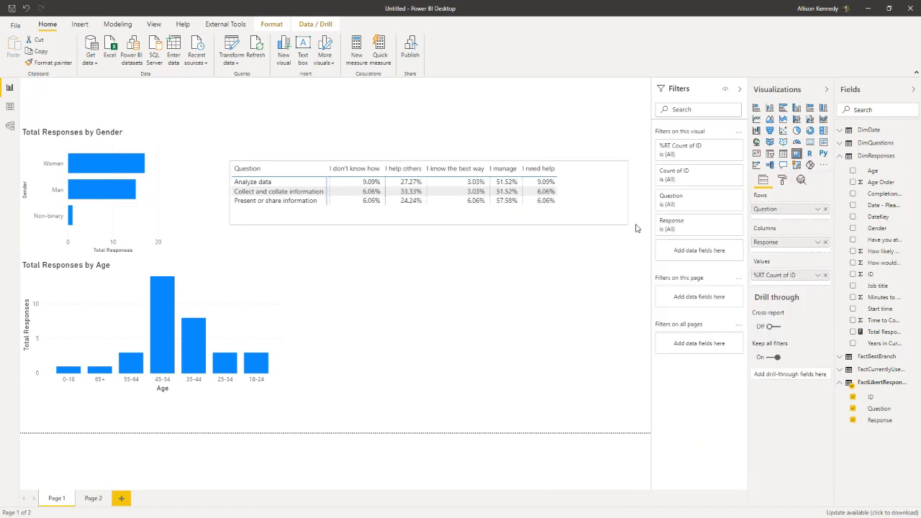
{"action": "left_click", "coordinate": [817, 275]}
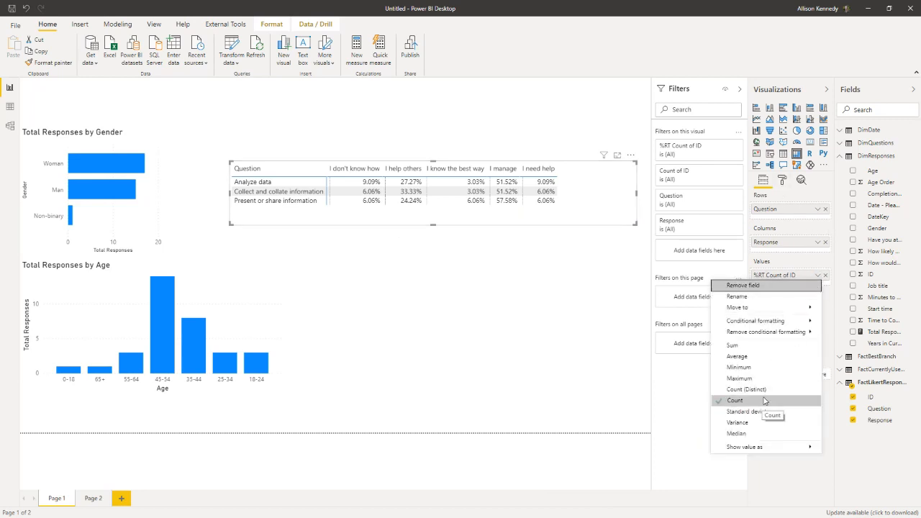
{"action": "mouse_move", "coordinate": [755, 322]}
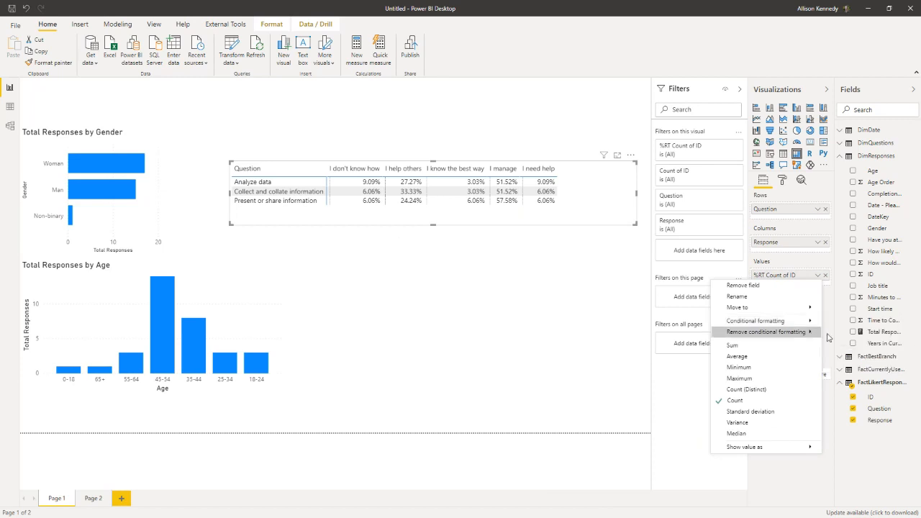
{"action": "mouse_move", "coordinate": [812, 324]}
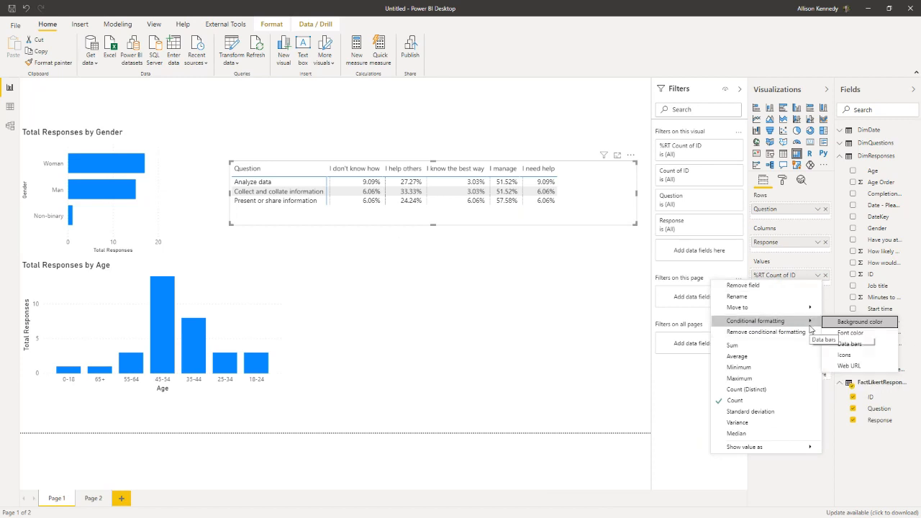
{"action": "left_click", "coordinate": [853, 344]}
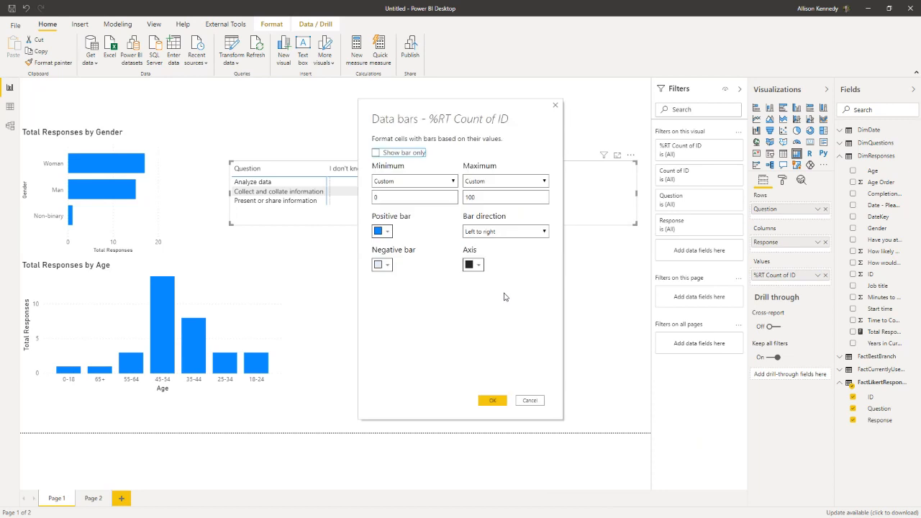
{"action": "left_click", "coordinate": [484, 197]}
{"action": "left_click", "coordinate": [493, 400]}
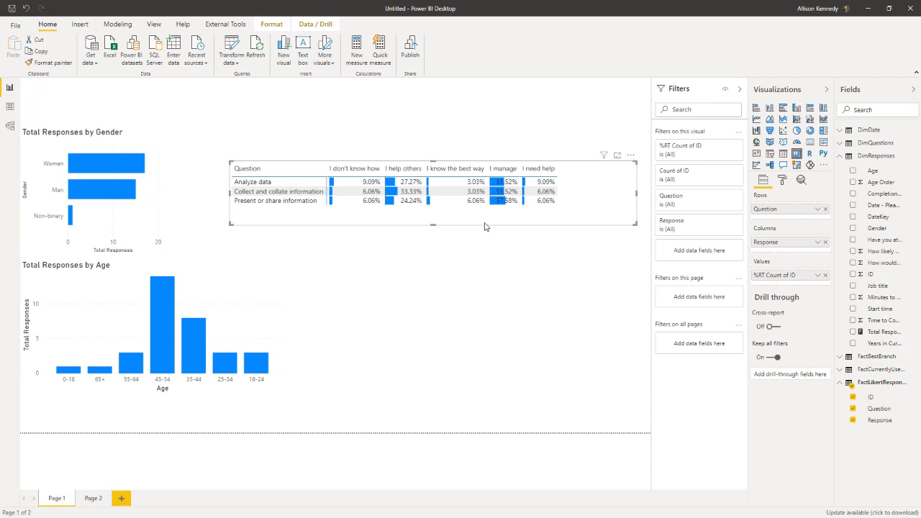
Step: Make the matrix taller and widen its I manage, I help others and I need help columns
{"action": "left_click_drag", "start_coordinate": [636, 225], "coordinate": [626, 253]}
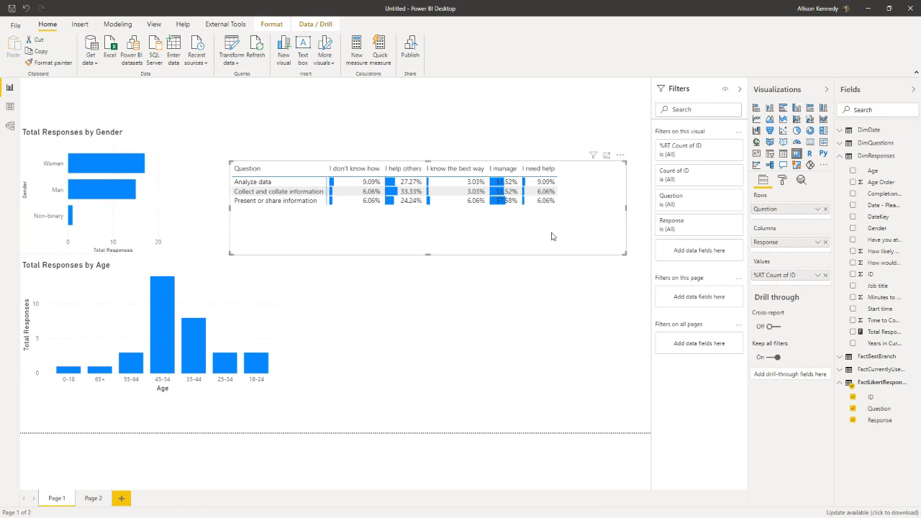
{"action": "left_click", "coordinate": [521, 169]}
{"action": "left_click_drag", "start_coordinate": [516, 167], "coordinate": [549, 167]}
{"action": "left_click", "coordinate": [480, 230]}
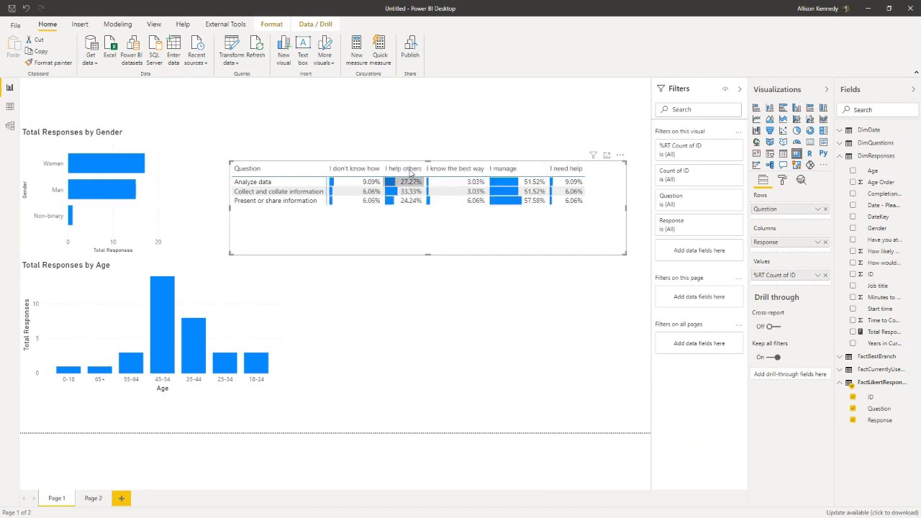
{"action": "mouse_move", "coordinate": [425, 169]}
{"action": "left_mouse_down"}
{"action": "mouse_move", "coordinate": [446, 168]}
{"action": "mouse_move", "coordinate": [437, 169]}
{"action": "left_mouse_up"}
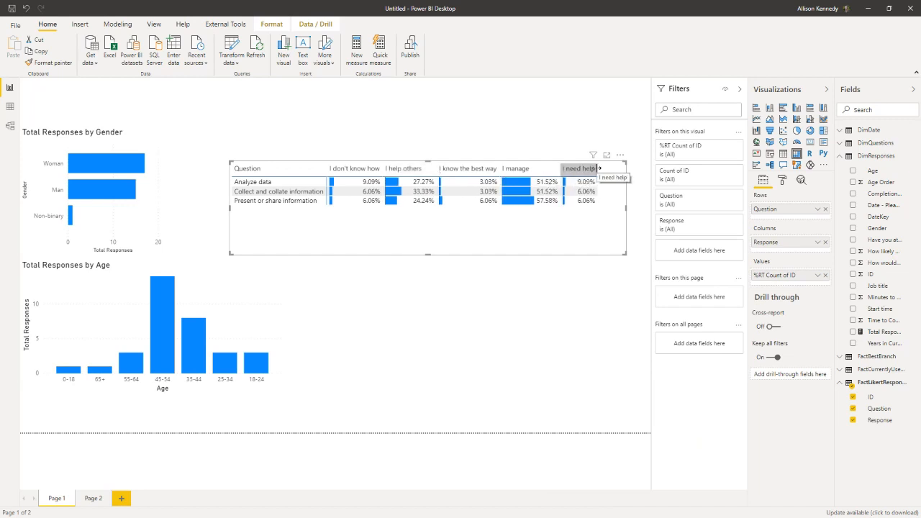
{"action": "left_click_drag", "start_coordinate": [598, 168], "coordinate": [617, 167]}
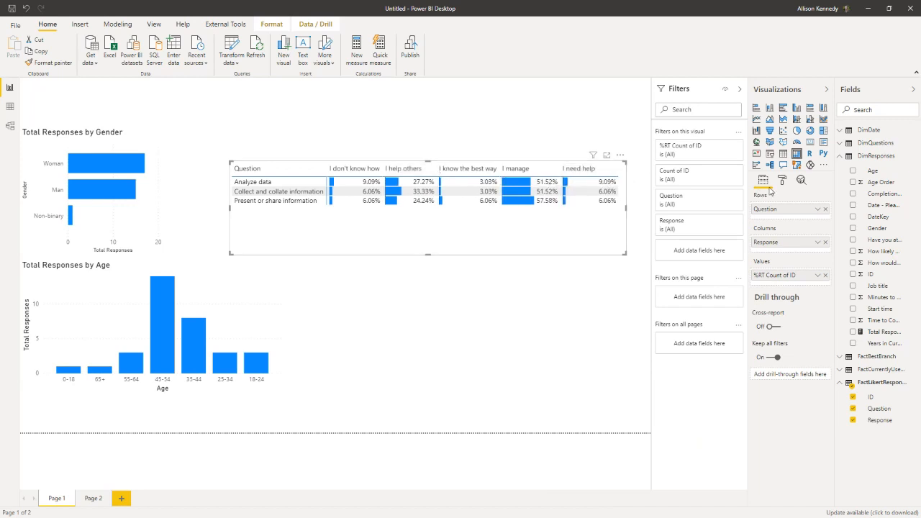
Step: Turn off auto-size column width for the matrix's column headers and deselect the visual
{"action": "left_click", "coordinate": [783, 184]}
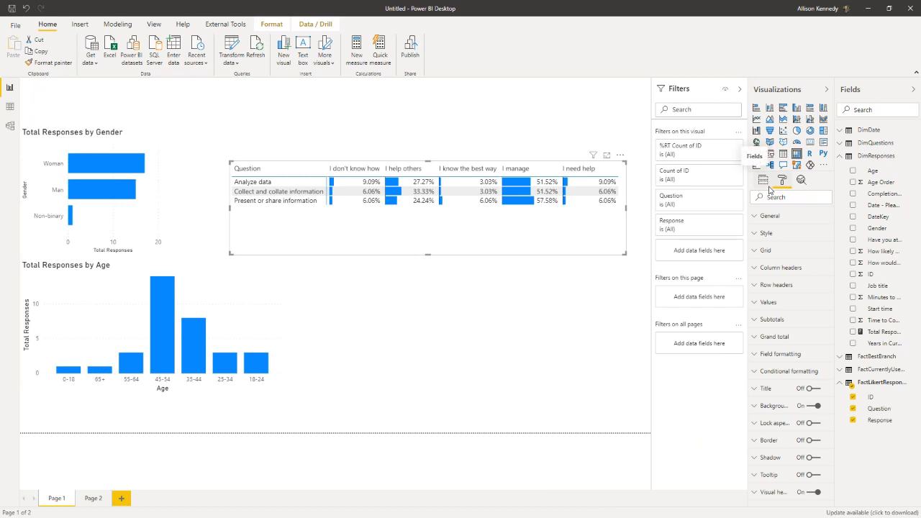
{"action": "left_click", "coordinate": [782, 268]}
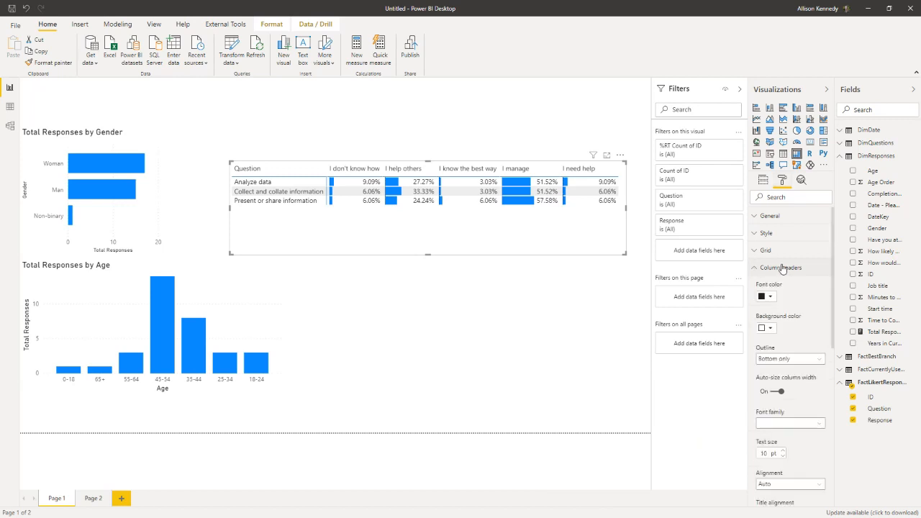
{"action": "scroll", "coordinate": [796, 283], "scroll_direction": "down", "scroll_amount": 2}
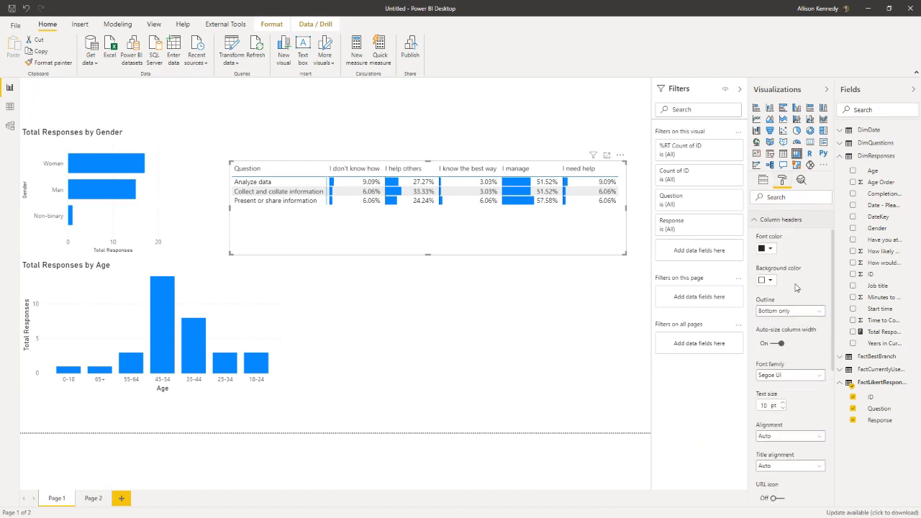
{"action": "left_click", "coordinate": [776, 345]}
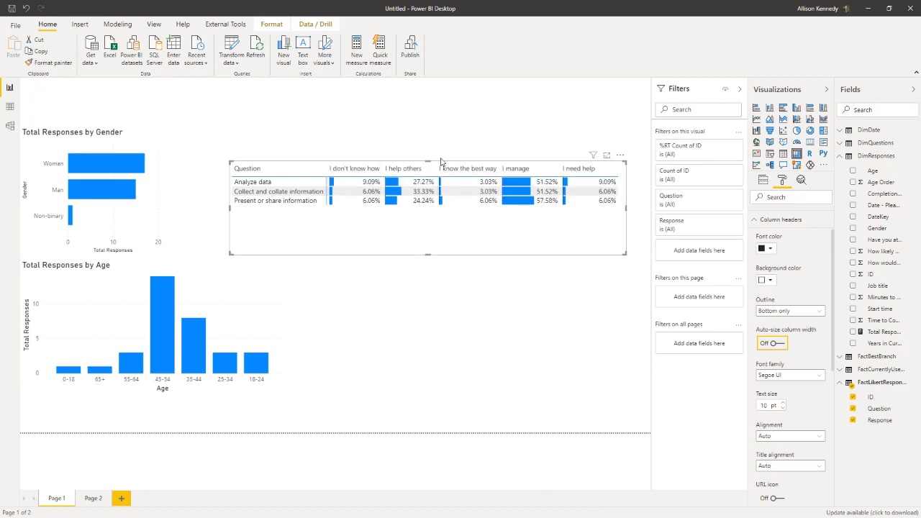
{"action": "left_click", "coordinate": [475, 285]}
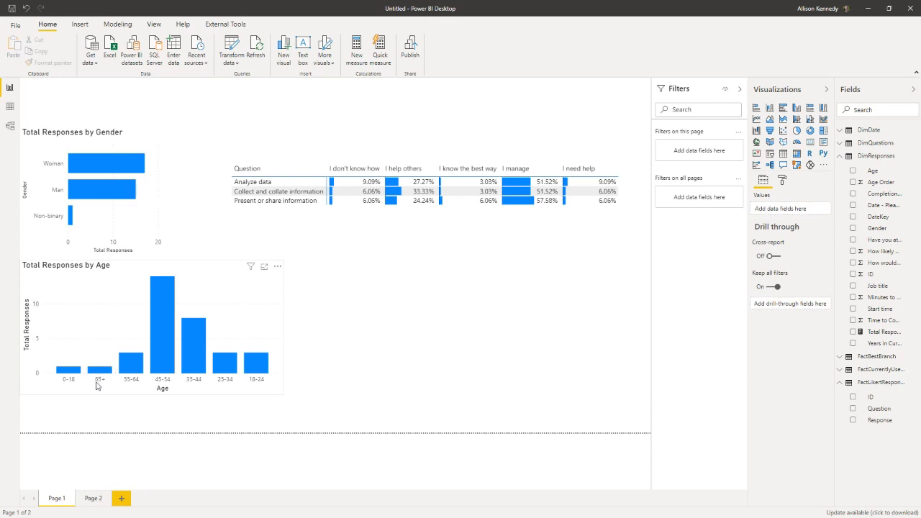
Step: Open the Power Query Editor and view the FactLikertResponses query
{"action": "left_click", "coordinate": [229, 49]}
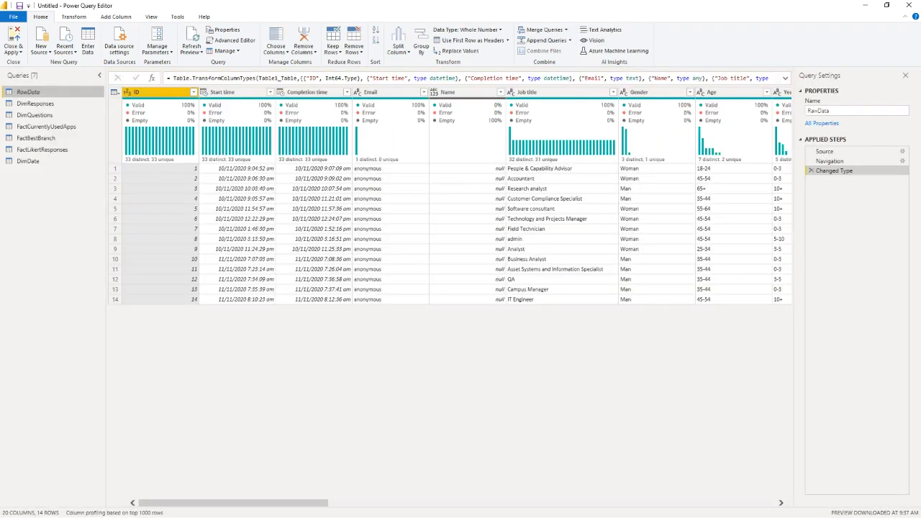
{"action": "left_click", "coordinate": [53, 151]}
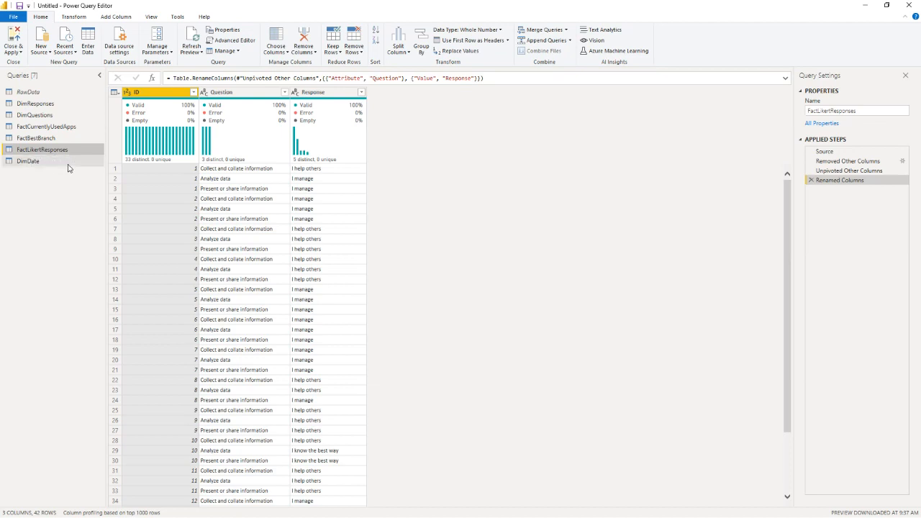
{"action": "left_click", "coordinate": [116, 17]}
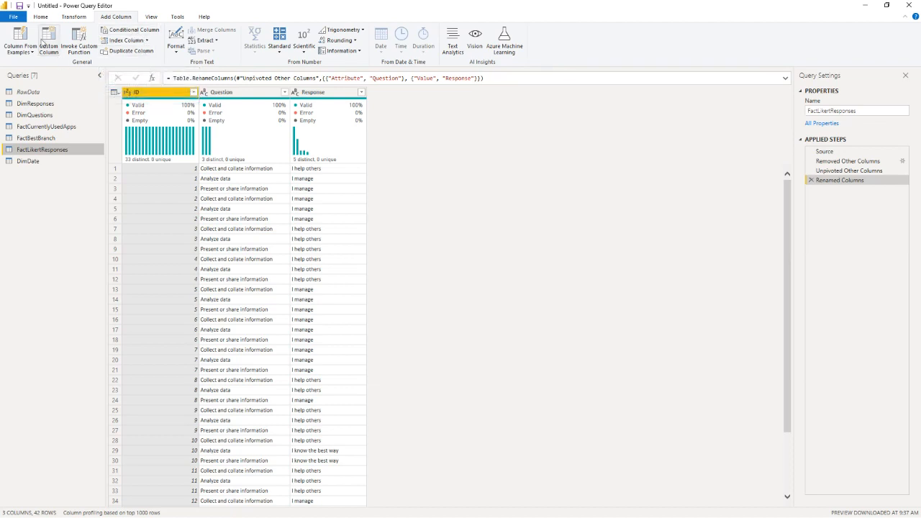
Step: Duplicate the RawData query and rename the copy DimLikertResponses
{"action": "left_click", "coordinate": [59, 94]}
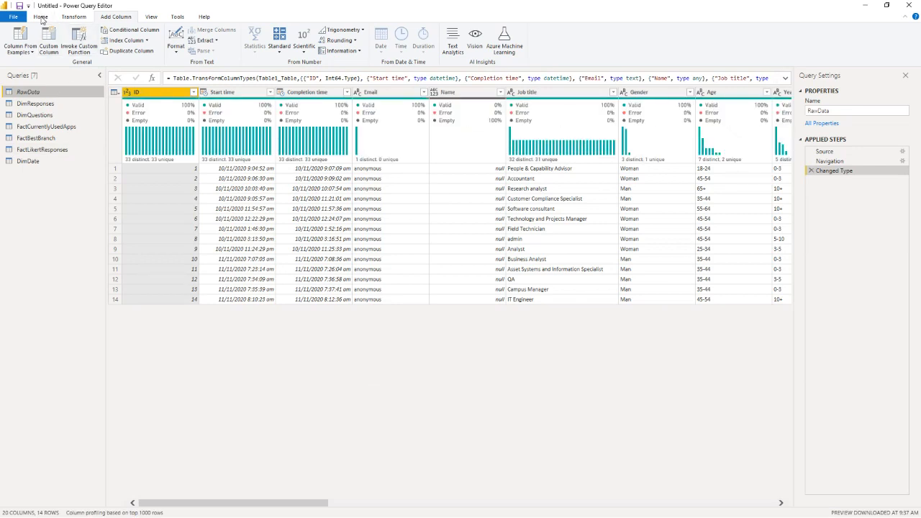
{"action": "right_click", "coordinate": [40, 95]}
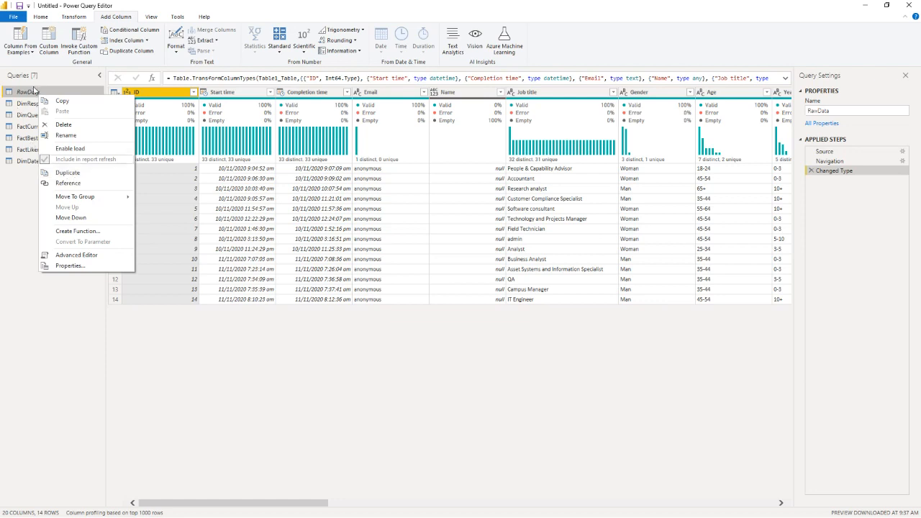
{"action": "left_click", "coordinate": [69, 173]}
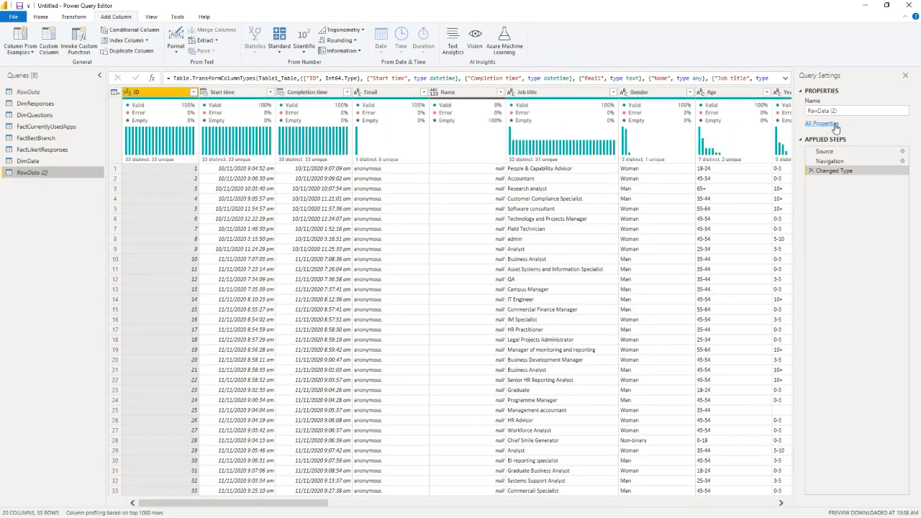
{"action": "left_click", "coordinate": [813, 111]}
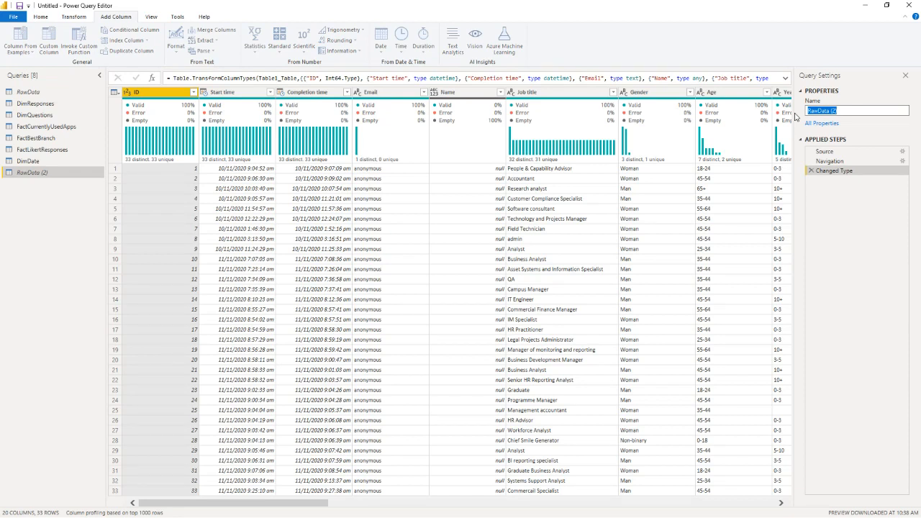
{"action": "type", "text": "LikertResponses"}
{"action": "key", "text": "Return"}
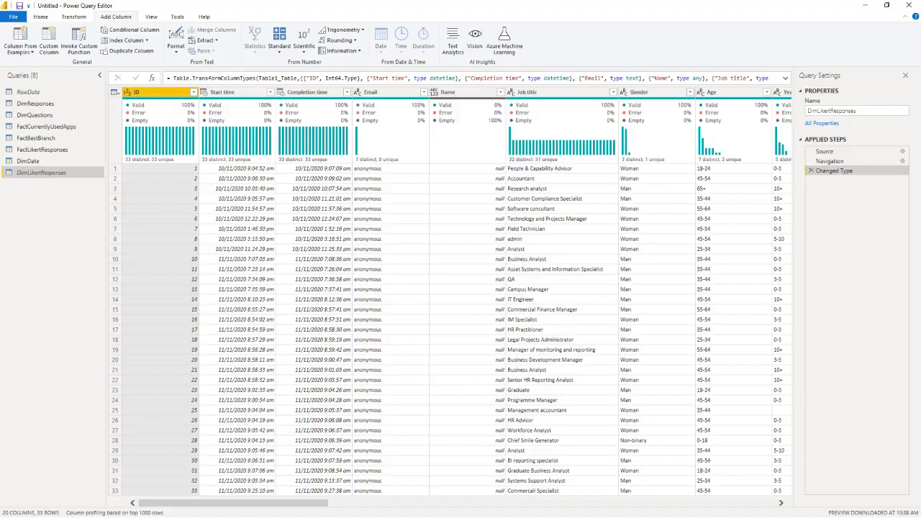
Step: Switch to the Survey Says workbook in Excel, review the response order table on the DimLikertResponses sheet, and return to Power Query
{"action": "key", "text": "alt+Tab"}
{"action": "left_click", "coordinate": [107, 502]}
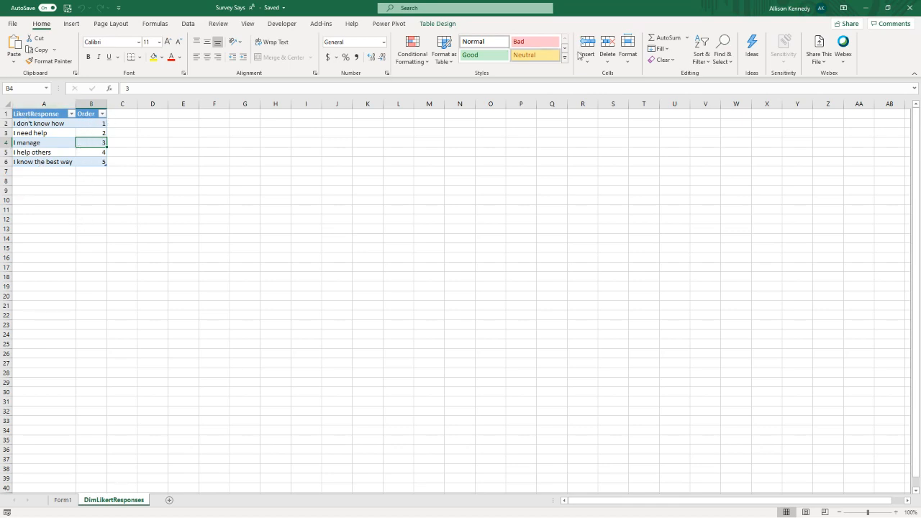
{"action": "left_click", "coordinate": [867, 10]}
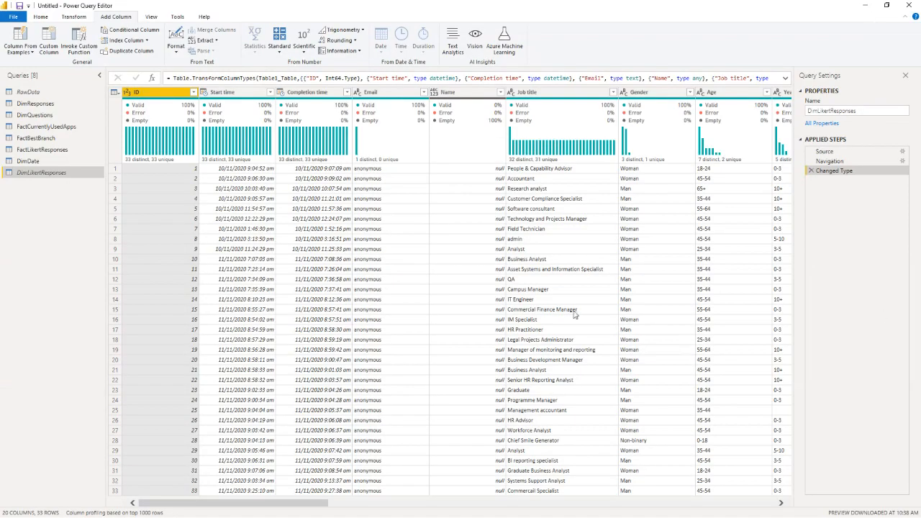
Step: Remove the Changed Type step from DimLikertResponses and point its Navigation step to the DimLikertResponses1 table
{"action": "left_click", "coordinate": [809, 171]}
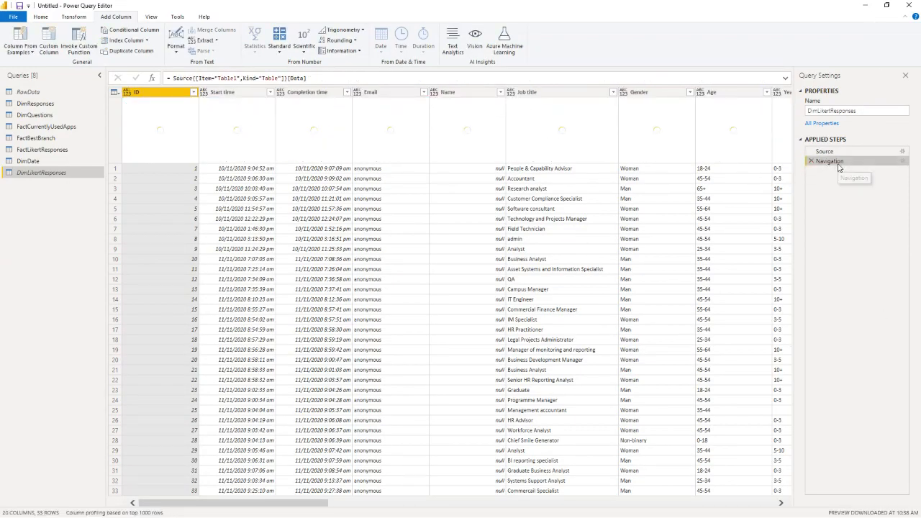
{"action": "left_click", "coordinate": [866, 153]}
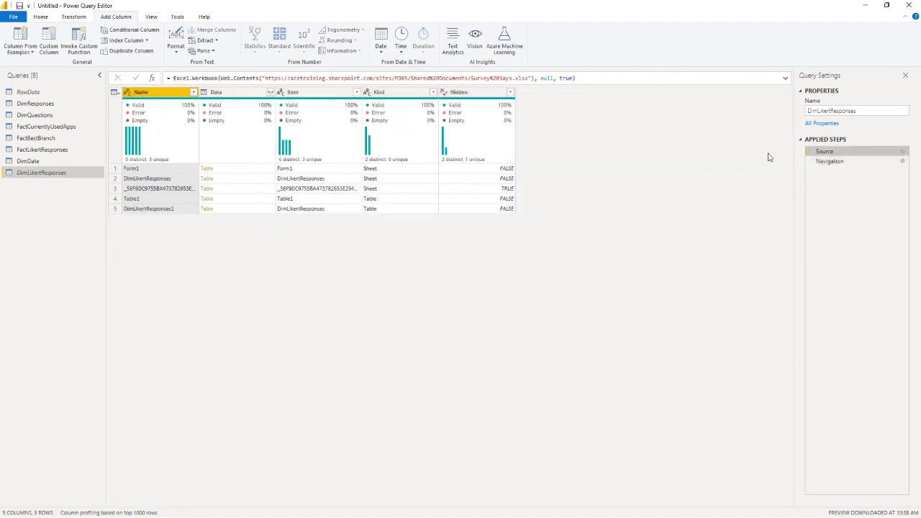
{"action": "left_click", "coordinate": [904, 165]}
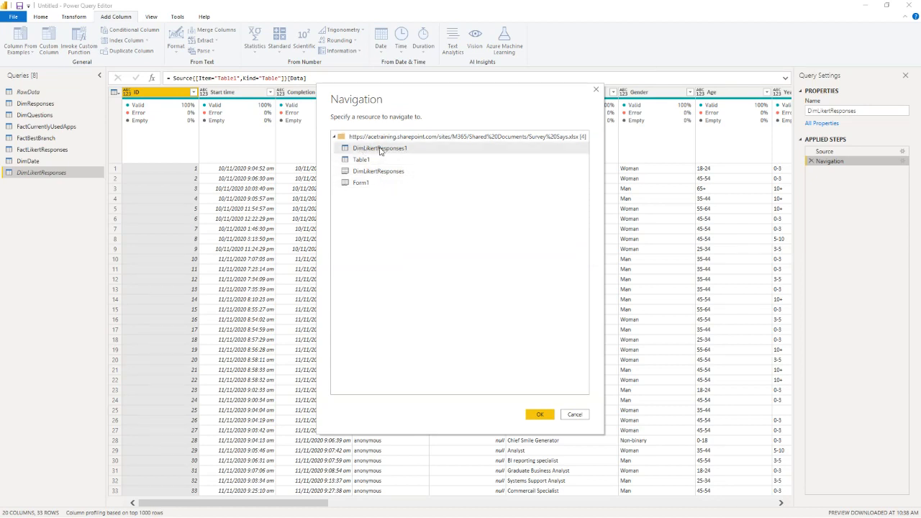
{"action": "left_click", "coordinate": [540, 414]}
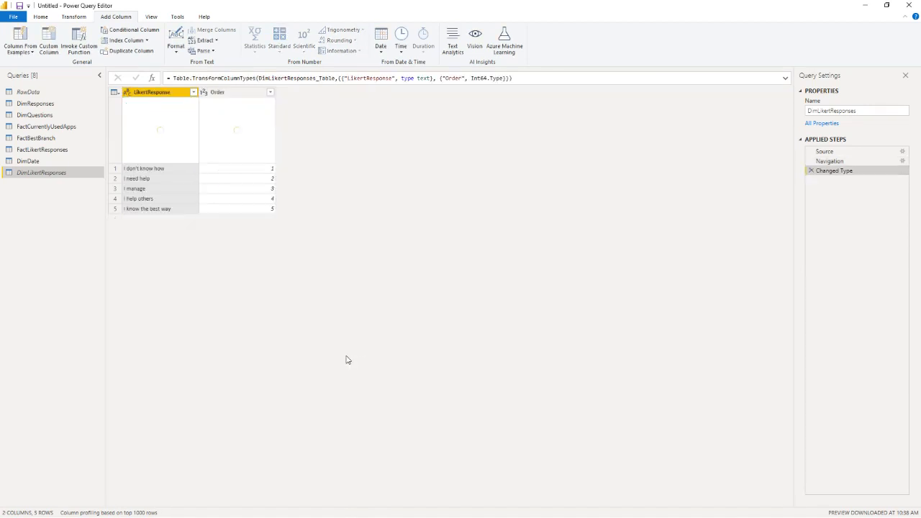
{"action": "mouse_move", "coordinate": [225, 159]}
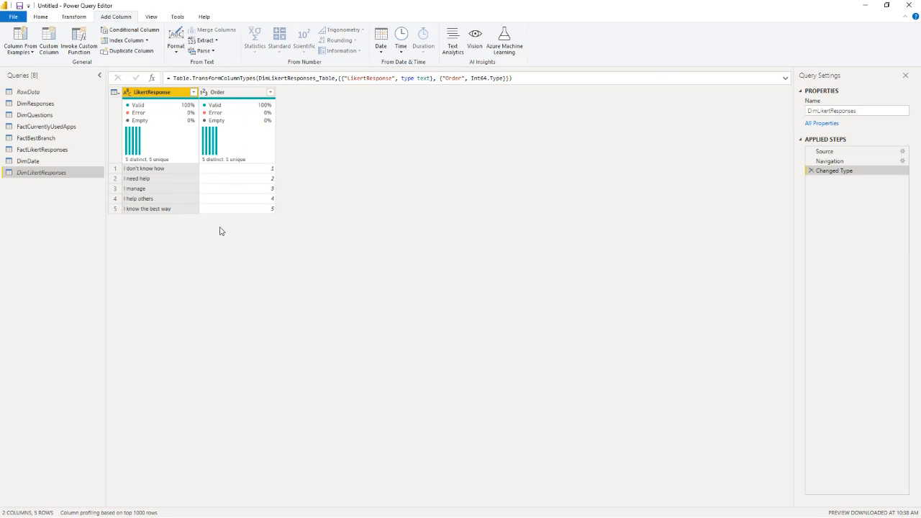
Step: Filter the Age Order column of the DimResponses query to show only value 7
{"action": "left_click", "coordinate": [41, 103]}
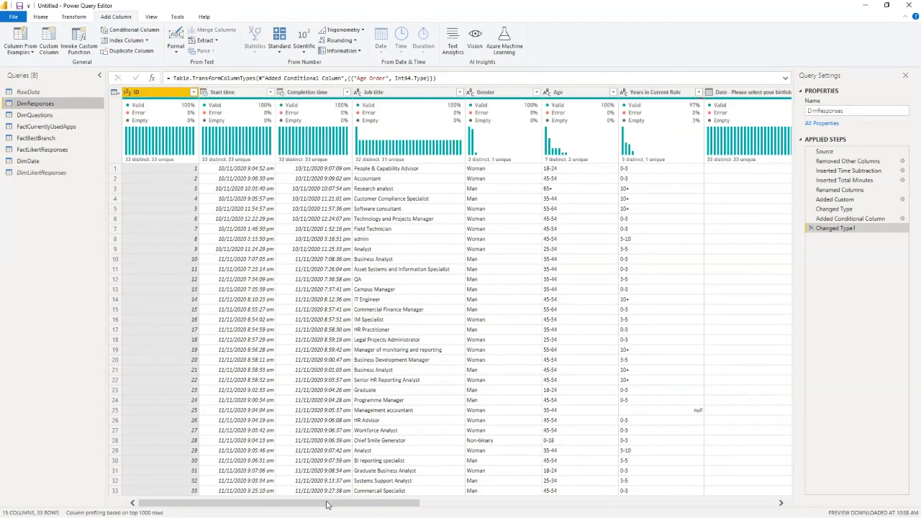
{"action": "left_click_drag", "start_coordinate": [326, 504], "coordinate": [724, 511]}
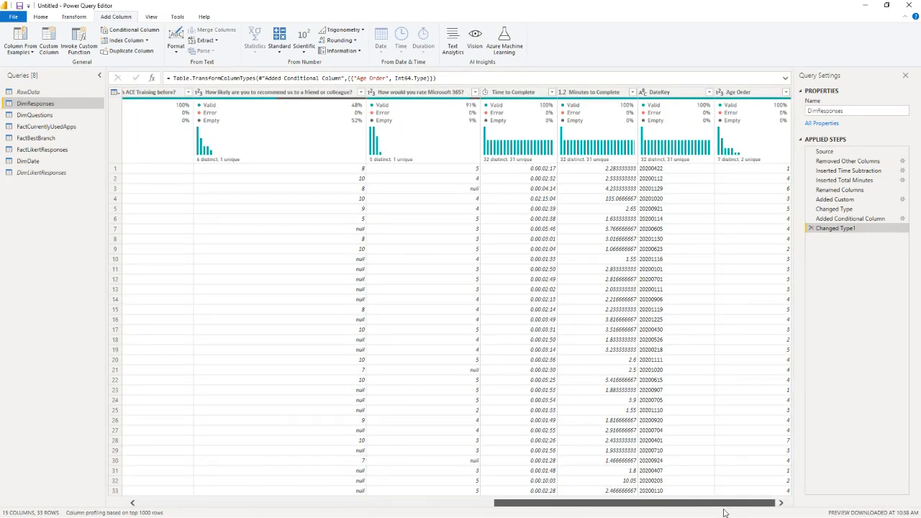
{"action": "left_click", "coordinate": [786, 95]}
{"action": "left_click", "coordinate": [787, 92]}
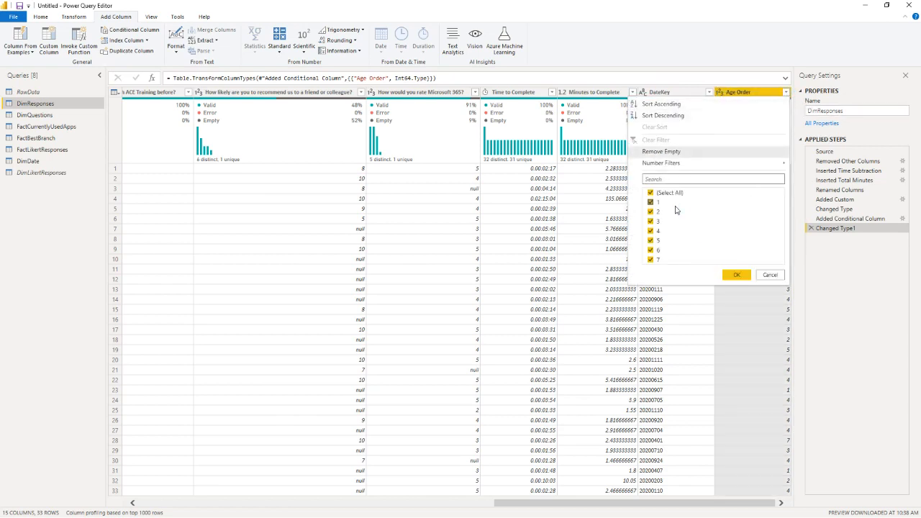
{"action": "left_click", "coordinate": [656, 193]}
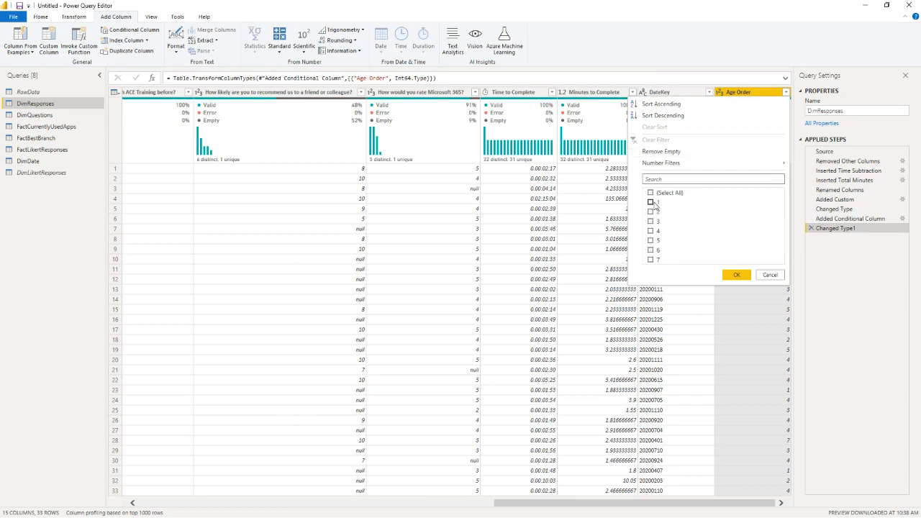
{"action": "left_click", "coordinate": [651, 260]}
{"action": "left_click", "coordinate": [737, 275]}
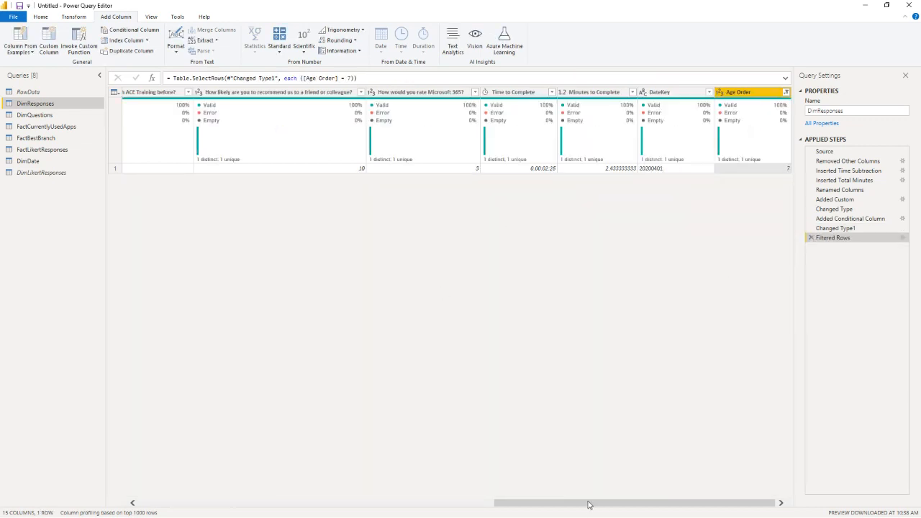
Step: Inspect the Age value of the remaining DimResponses row
{"action": "left_click_drag", "start_coordinate": [587, 503], "coordinate": [373, 499]}
{"action": "left_click", "coordinate": [230, 171]}
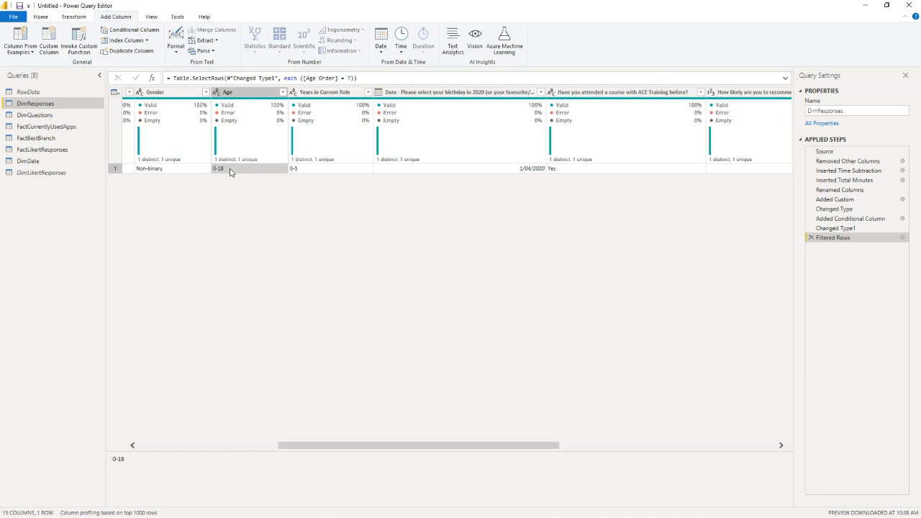
{"action": "left_click_drag", "start_coordinate": [181, 466], "coordinate": [99, 459]}
Step: Add a clause to the Age Order conditional column so that Age equal to 0-18 outputs 0
{"action": "left_click", "coordinate": [878, 219]}
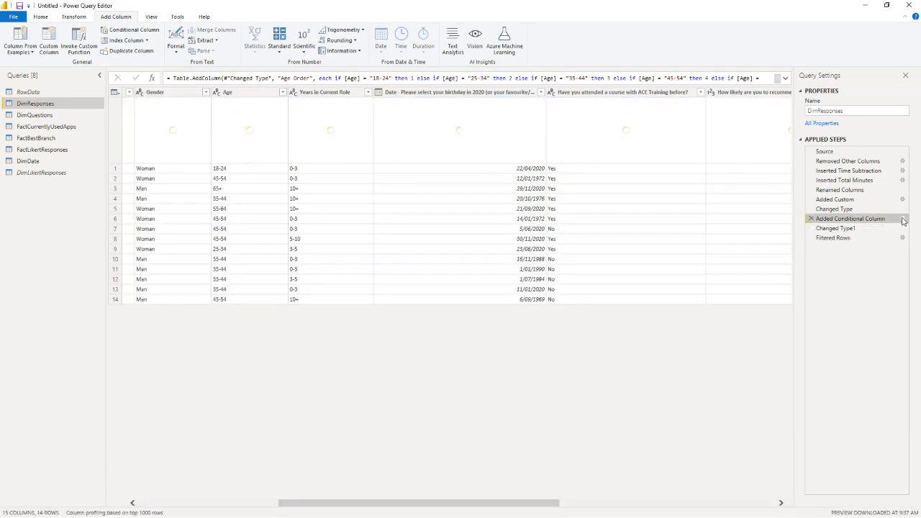
{"action": "left_click", "coordinate": [903, 219]}
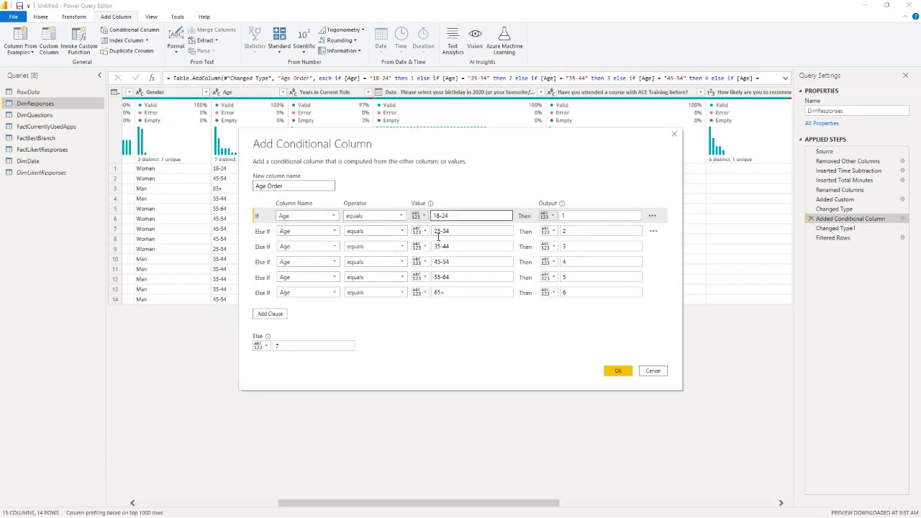
{"action": "left_click", "coordinate": [271, 314]}
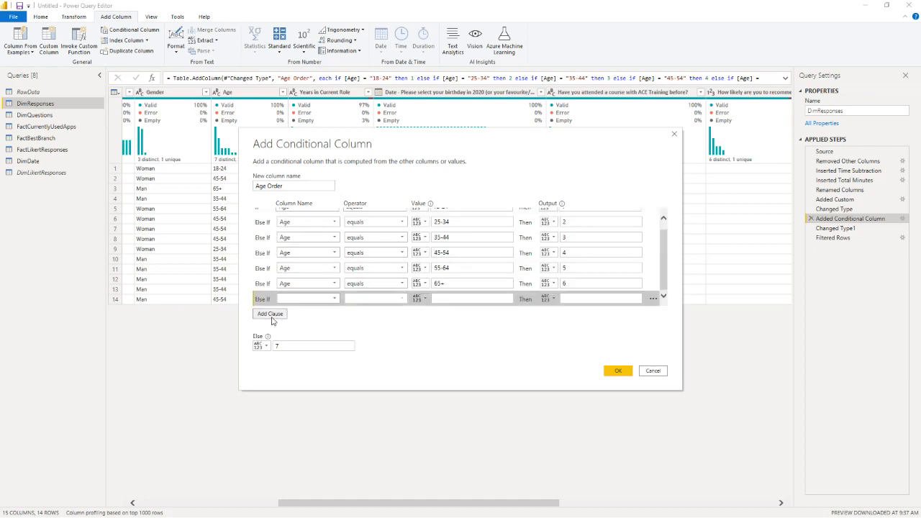
{"action": "left_click", "coordinate": [294, 299]}
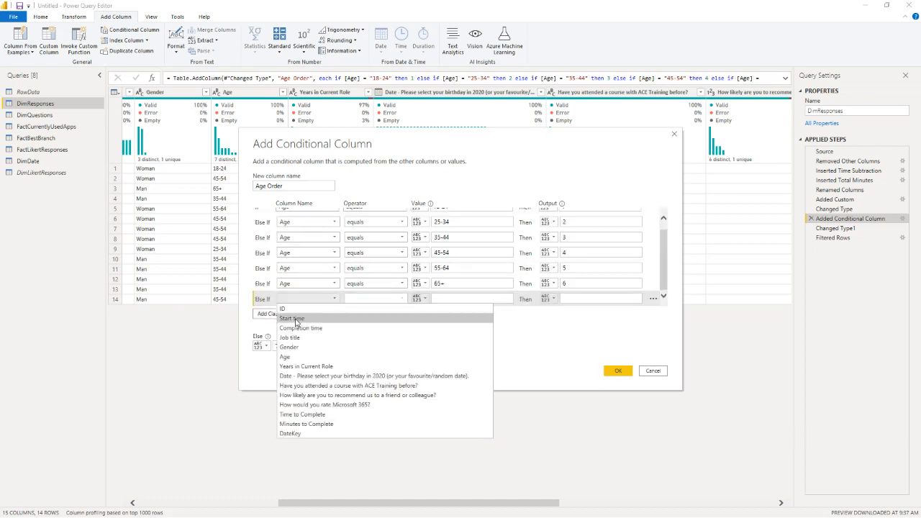
{"action": "left_click", "coordinate": [305, 362]}
{"action": "left_click", "coordinate": [458, 299]}
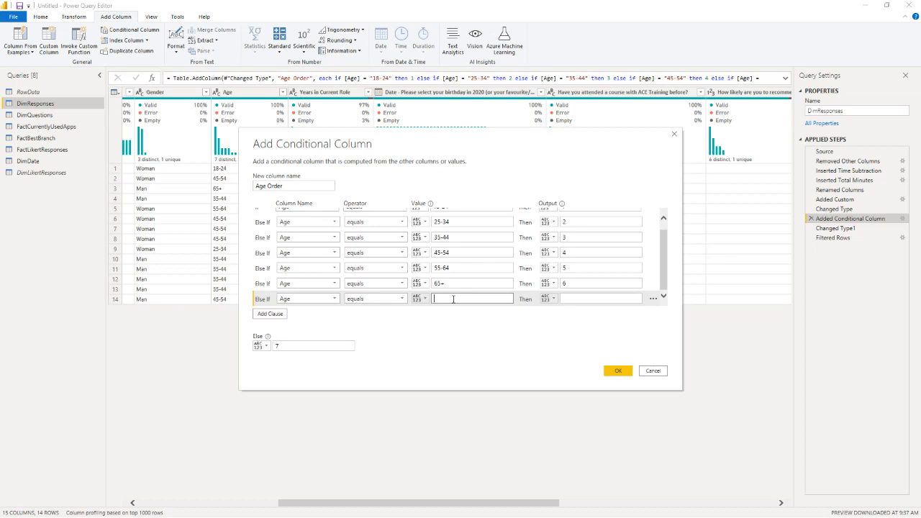
{"action": "left_click", "coordinate": [583, 299]}
{"action": "left_click", "coordinate": [634, 258]}
{"action": "scroll", "coordinate": [634, 257], "scroll_direction": "up", "scroll_amount": 1}
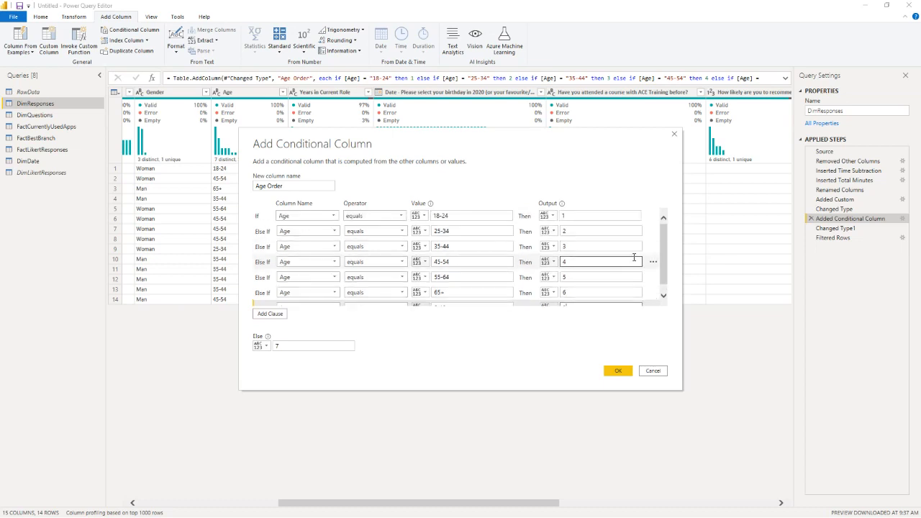
{"action": "scroll", "coordinate": [631, 266], "scroll_direction": "down", "scroll_amount": 1}
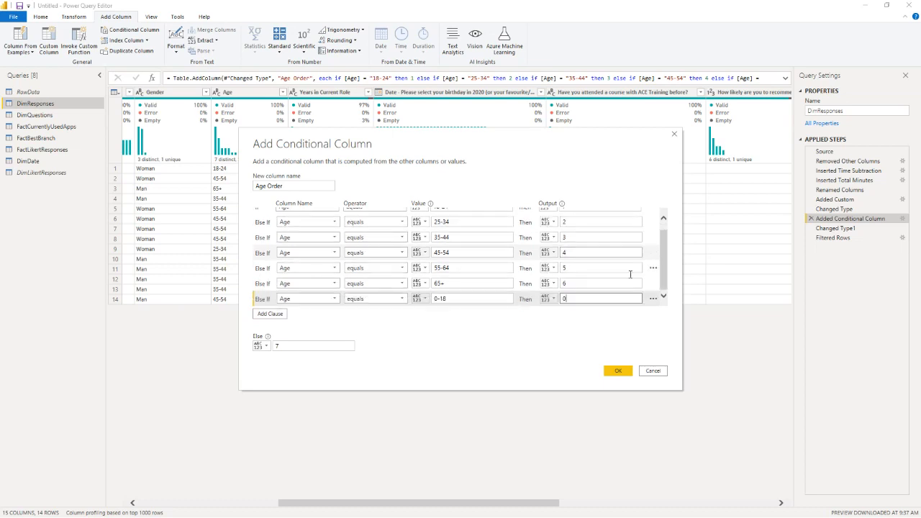
{"action": "left_click", "coordinate": [617, 371]}
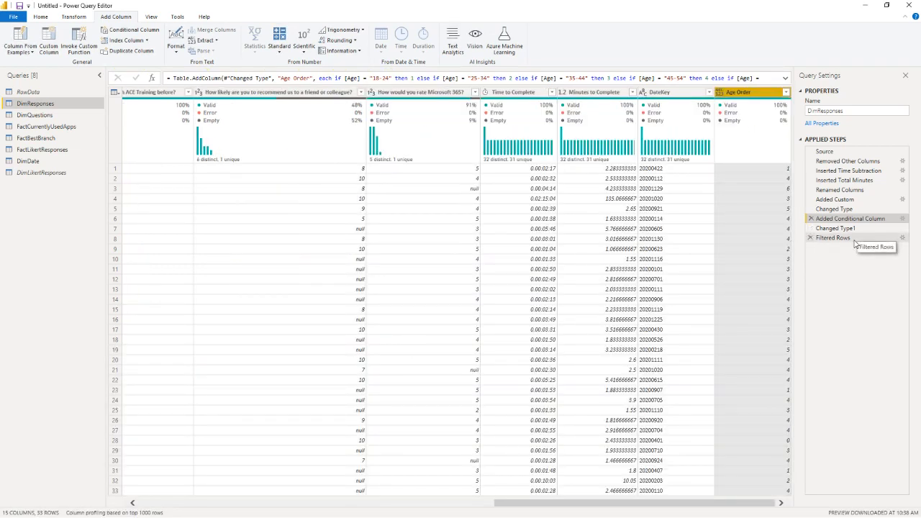
Step: Delete the Filtered Rows step from the DimResponses query
{"action": "left_click", "coordinate": [820, 237]}
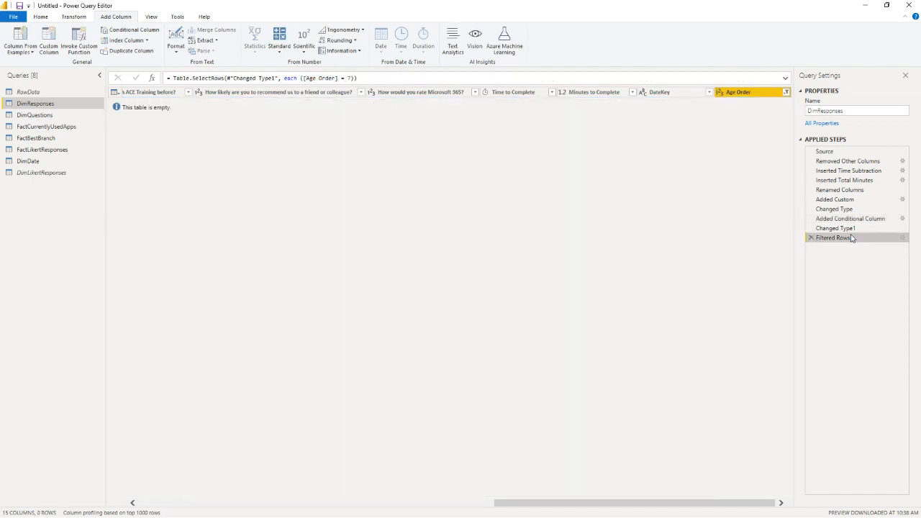
{"action": "left_click", "coordinate": [847, 209]}
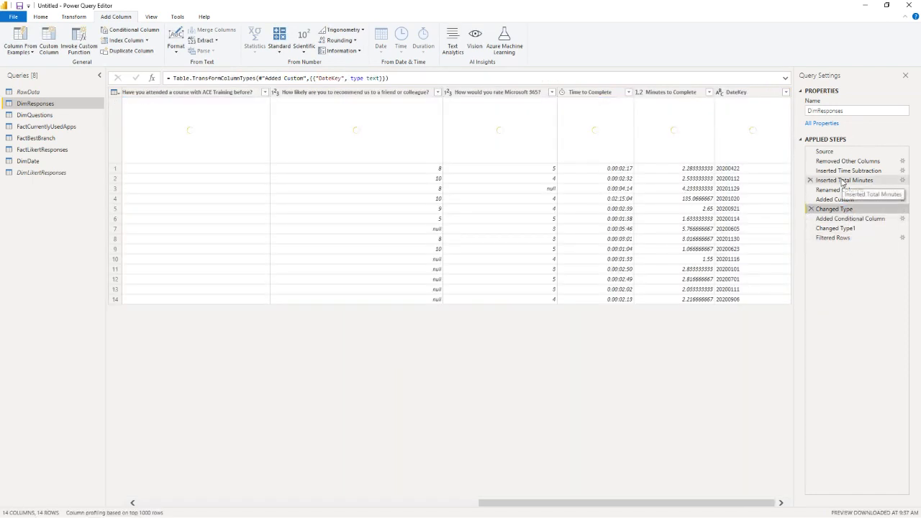
{"action": "left_click", "coordinate": [837, 238]}
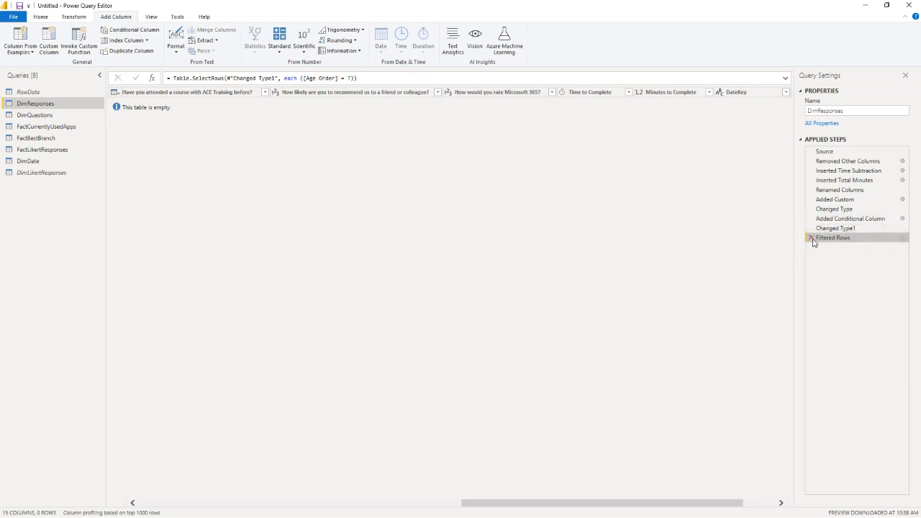
{"action": "left_click", "coordinate": [812, 239]}
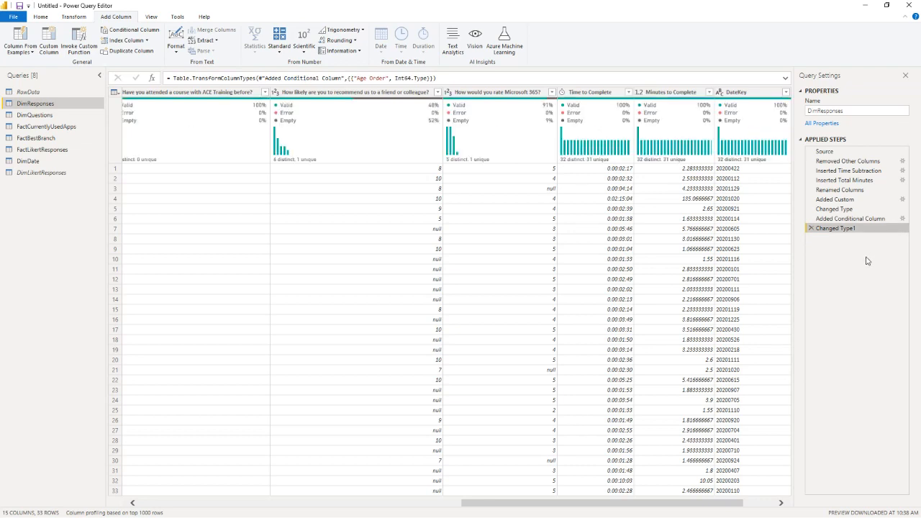
Step: Apply the query changes to the report and sort the Total Responses by Age chart in ascending order
{"action": "left_click", "coordinate": [42, 20]}
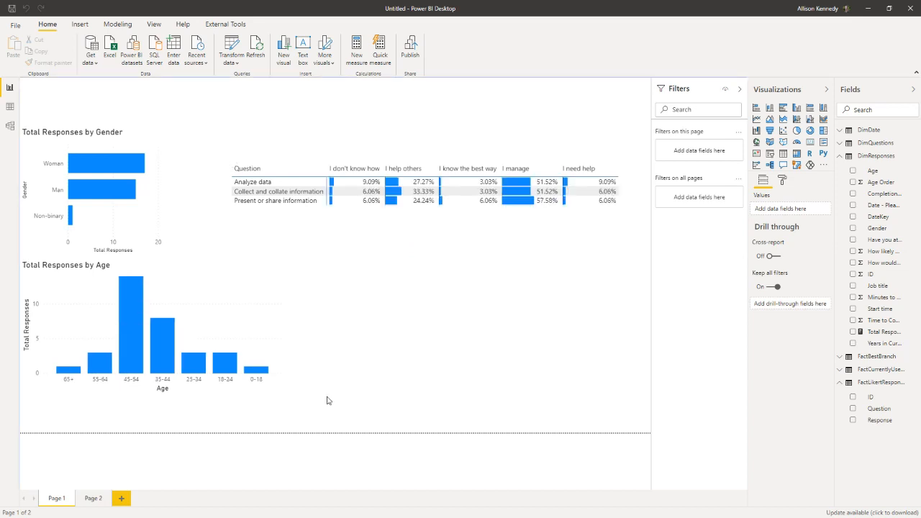
{"action": "left_click", "coordinate": [278, 266]}
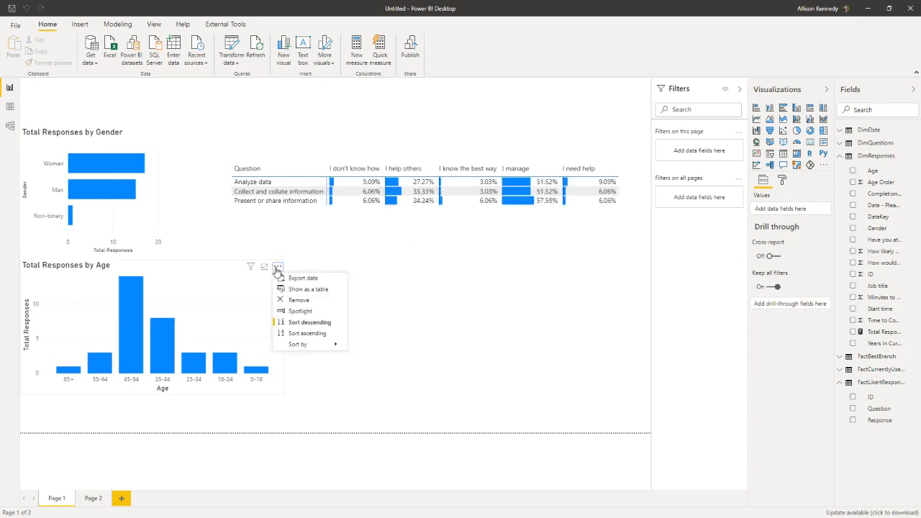
{"action": "left_click", "coordinate": [312, 335]}
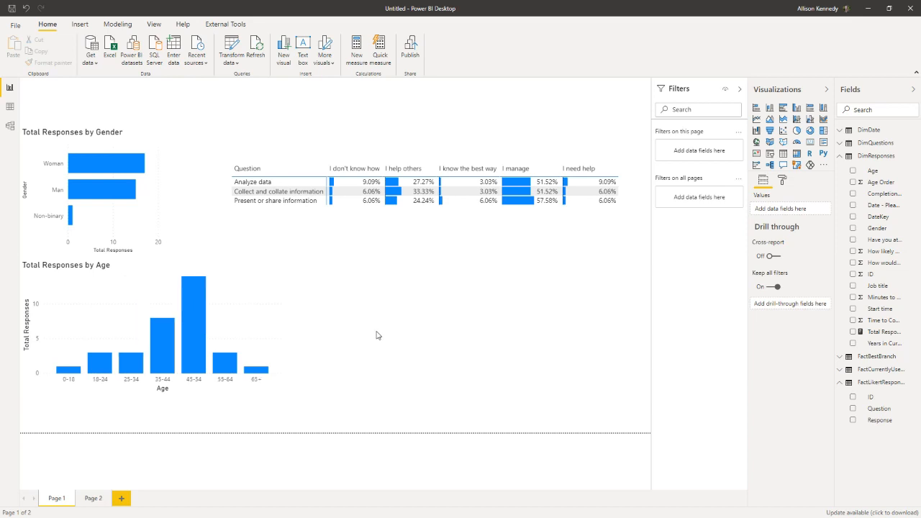
Step: Examine the model diagram to check which tables are loaded and how they relate to FactLikertResponses
{"action": "left_click", "coordinate": [562, 236]}
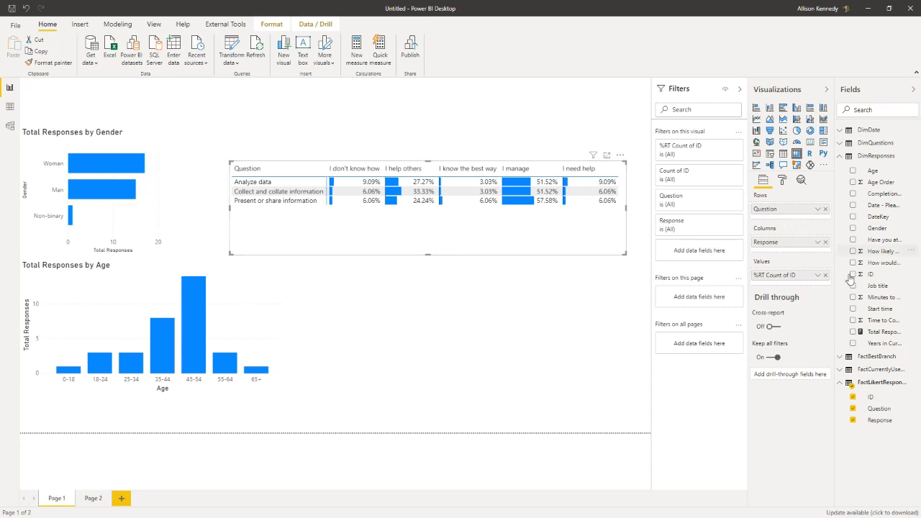
{"action": "left_click", "coordinate": [10, 127]}
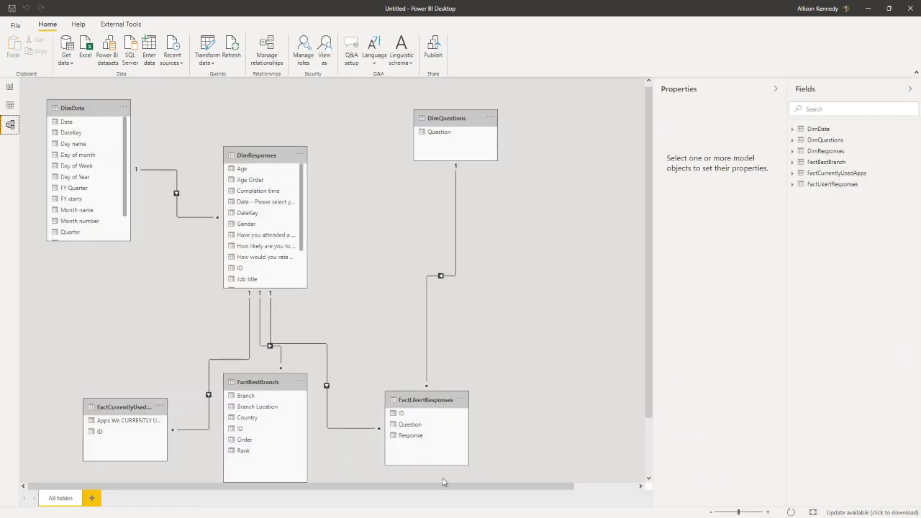
{"action": "left_click_drag", "start_coordinate": [444, 487], "coordinate": [405, 494]}
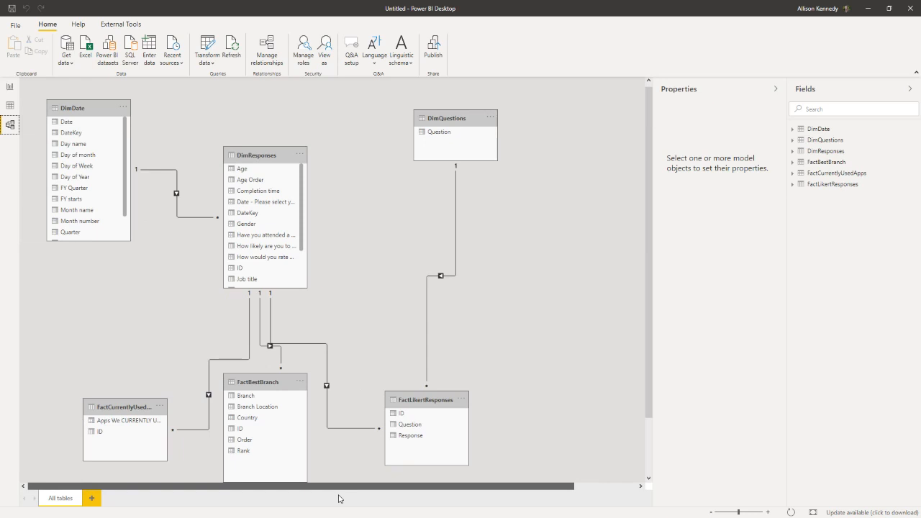
{"action": "left_click_drag", "start_coordinate": [491, 487], "coordinate": [555, 487]}
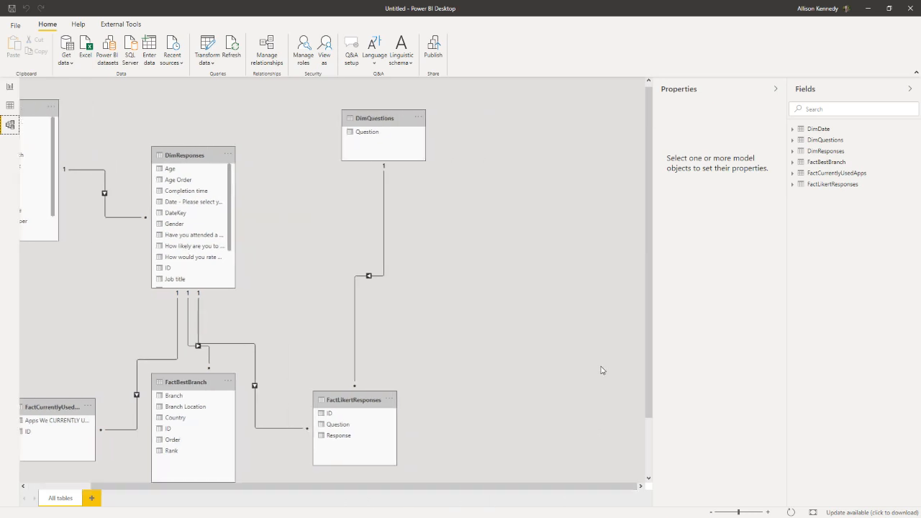
{"action": "scroll", "coordinate": [602, 370], "scroll_direction": "down", "scroll_amount": 2}
{"action": "scroll", "coordinate": [600, 380], "scroll_direction": "up", "scroll_amount": 2}
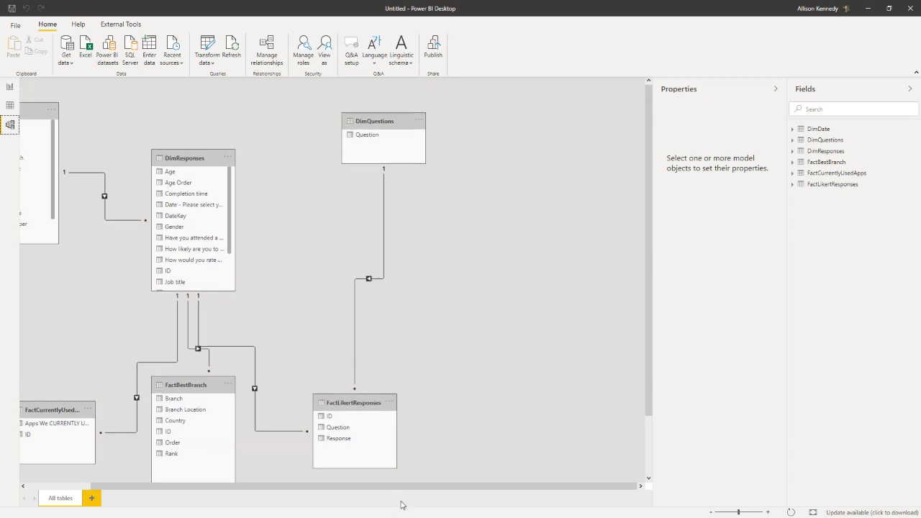
{"action": "left_click_drag", "start_coordinate": [398, 490], "coordinate": [278, 496]}
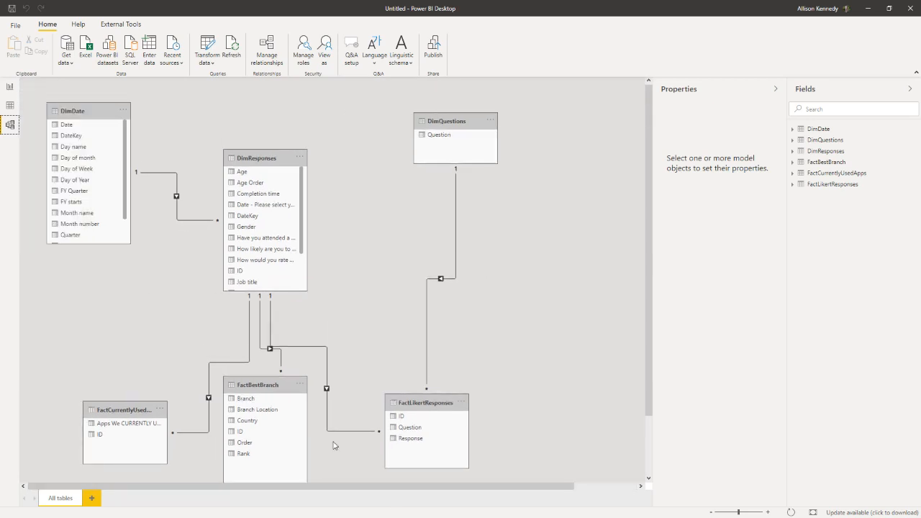
{"action": "left_click", "coordinate": [775, 89]}
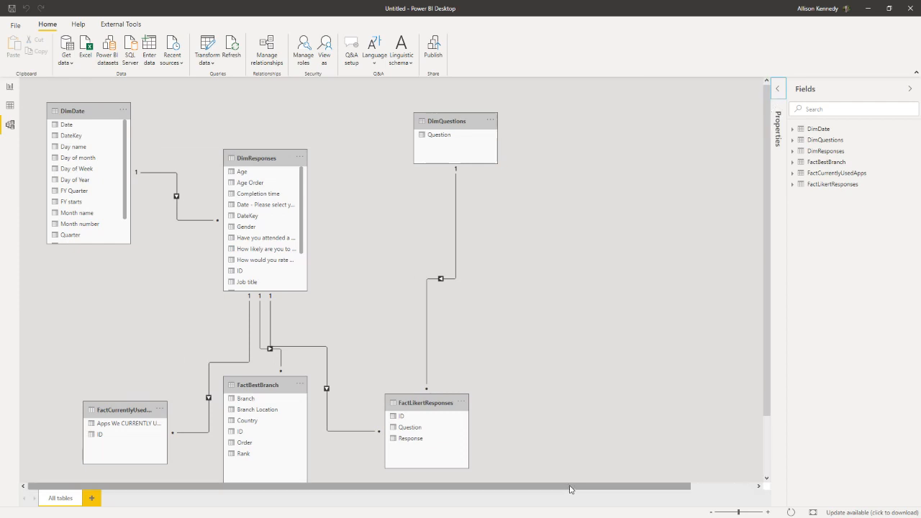
{"action": "left_click_drag", "start_coordinate": [569, 489], "coordinate": [346, 492]}
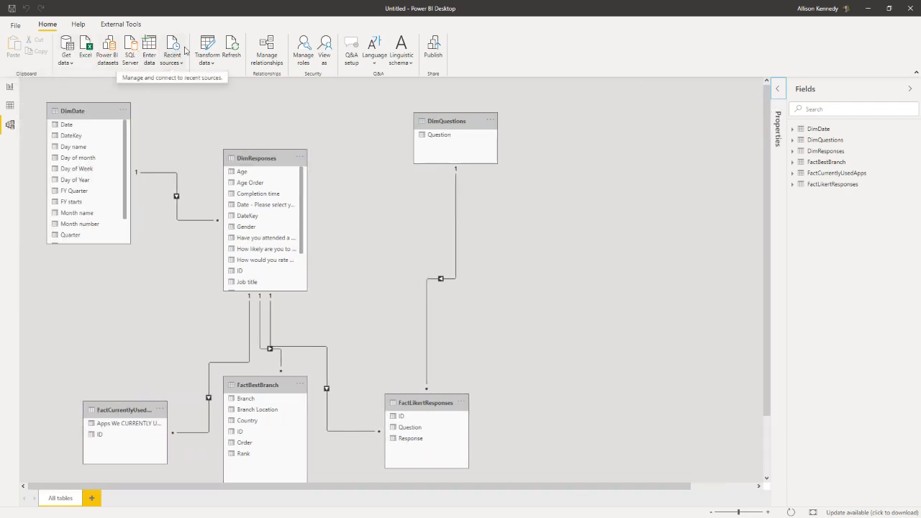
Step: Enable loading of the DimLikertResponses query and apply the change to the model
{"action": "left_click", "coordinate": [207, 46]}
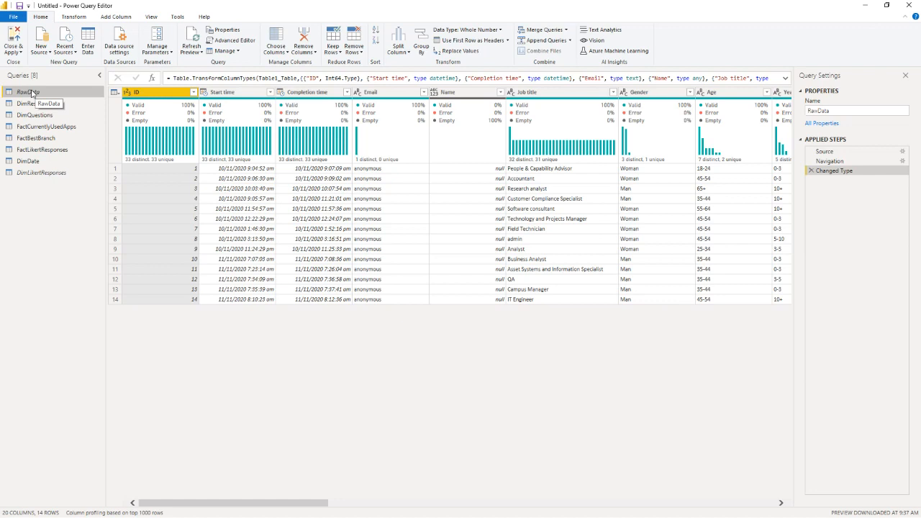
{"action": "right_click", "coordinate": [57, 176]}
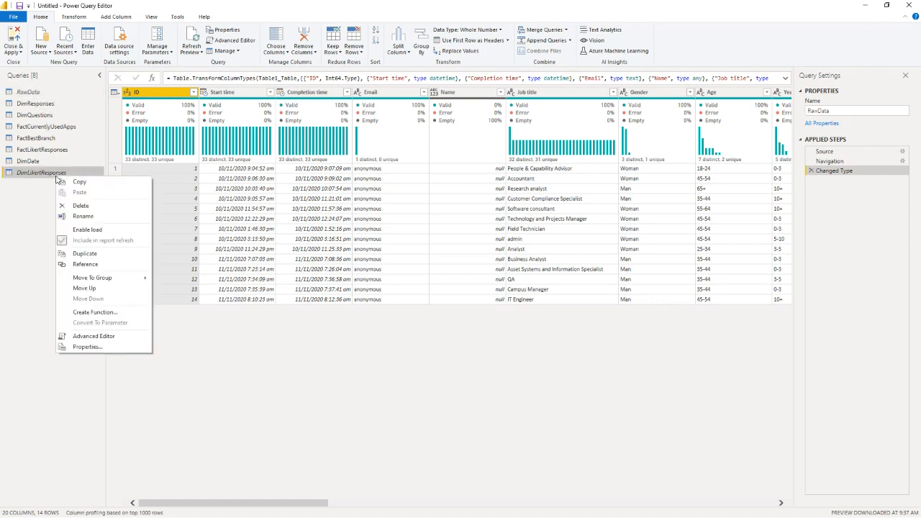
{"action": "left_click", "coordinate": [68, 230]}
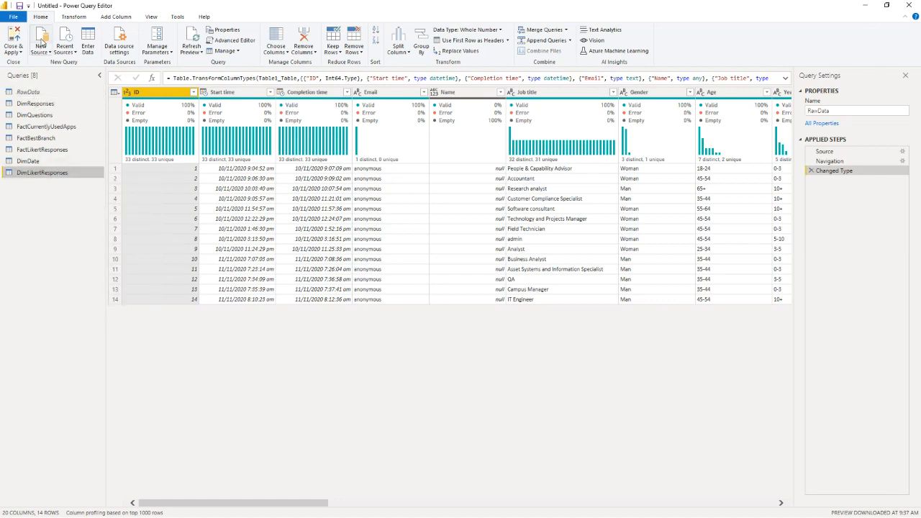
{"action": "left_click", "coordinate": [15, 40]}
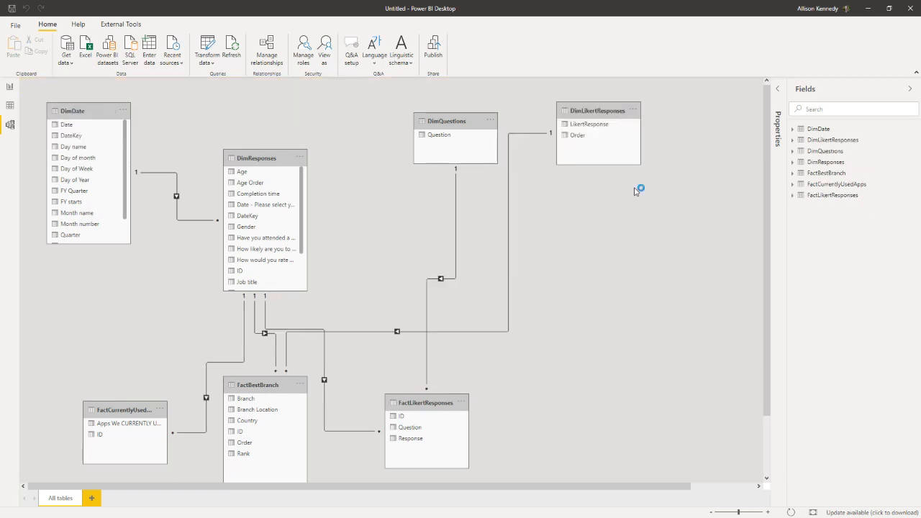
Step: Change the DimLikertResponses relationship so that its LikertResponse column links to Response in FactLikertResponses instead of Order in FactBestBranch
{"action": "double_click", "coordinate": [507, 229]}
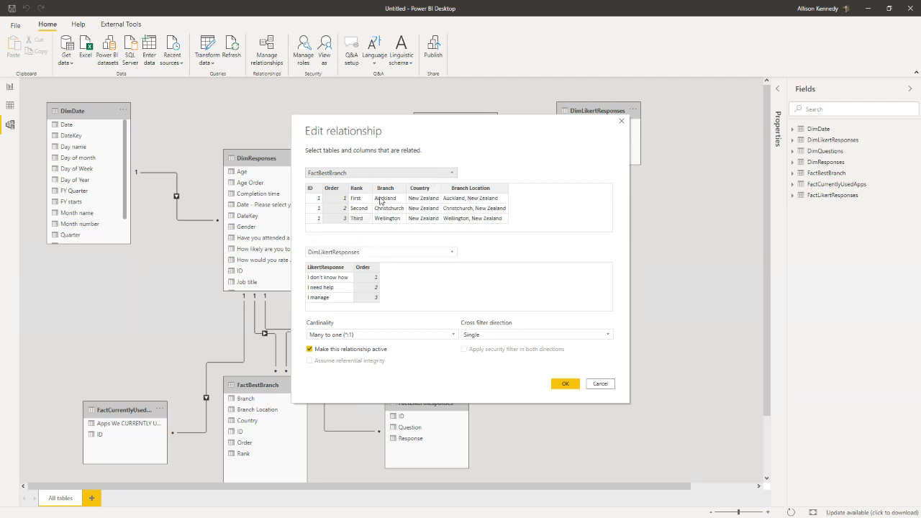
{"action": "left_click", "coordinate": [394, 174]}
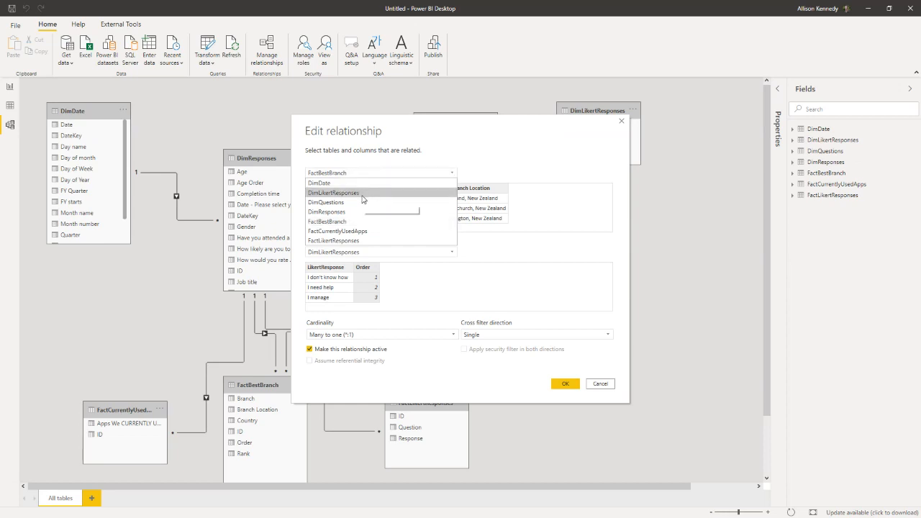
{"action": "left_click", "coordinate": [352, 240]}
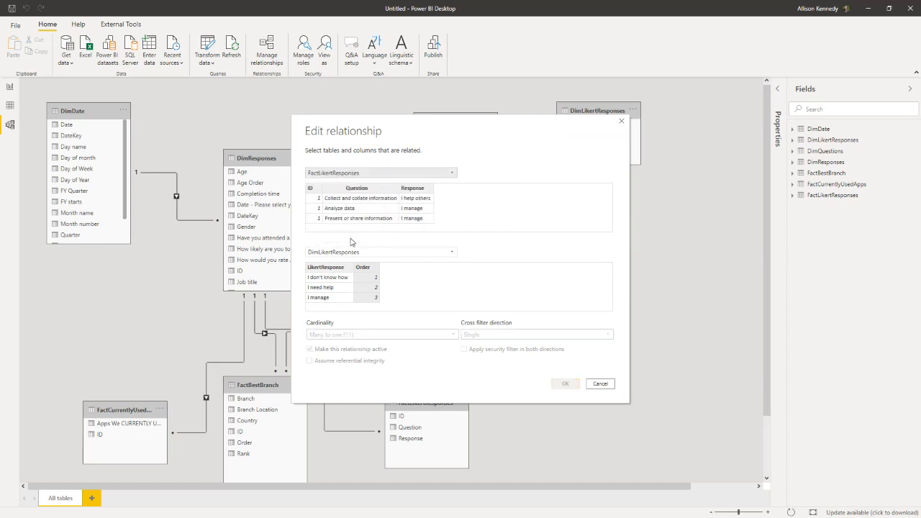
{"action": "left_click", "coordinate": [410, 189]}
{"action": "left_click", "coordinate": [329, 270]}
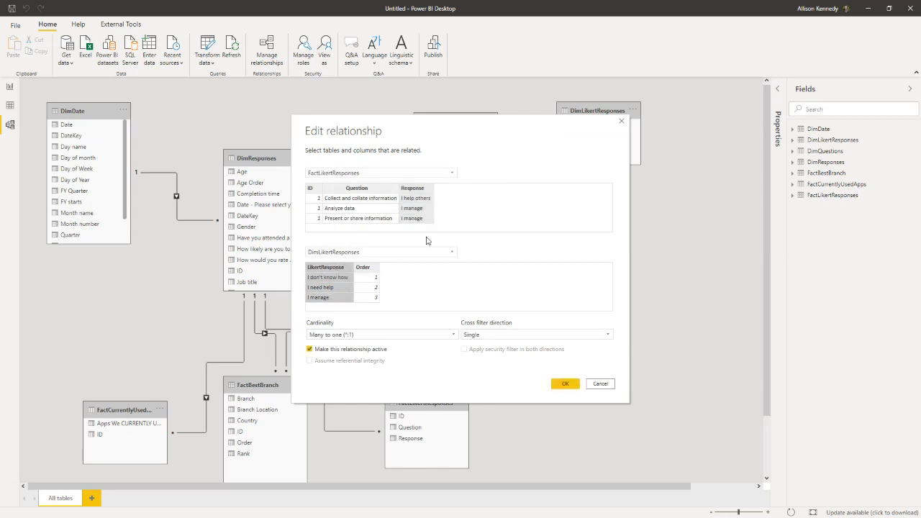
{"action": "left_click", "coordinate": [566, 386]}
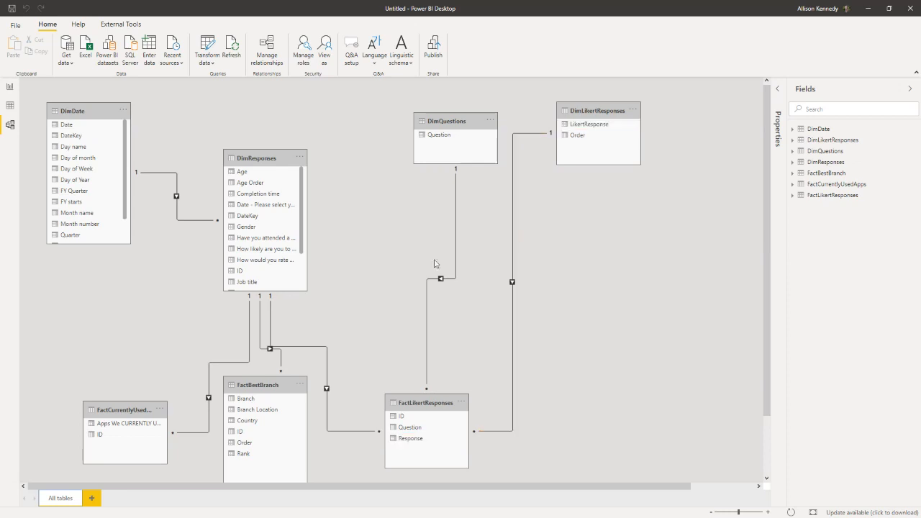
Step: Replace Response in the percentage matrix's columns with the LikertResponse field from DimLikertResponses
{"action": "left_click", "coordinate": [11, 87]}
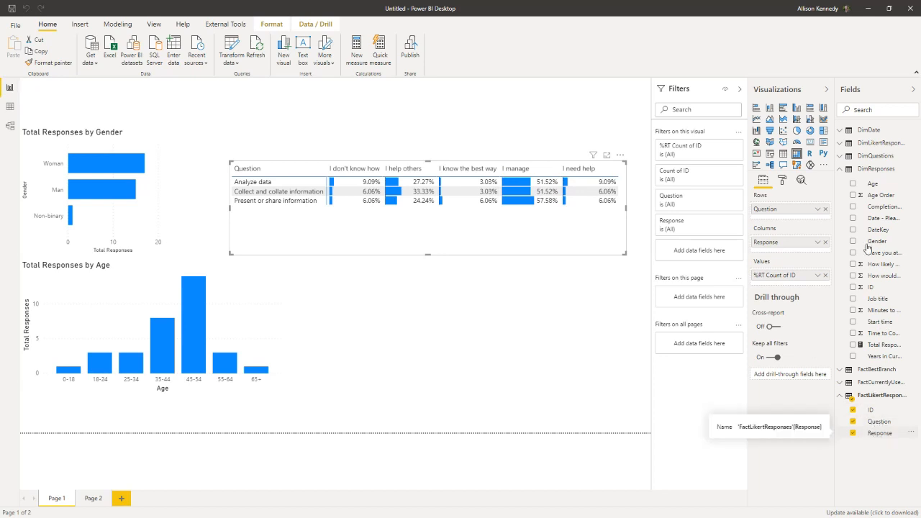
{"action": "left_click", "coordinate": [877, 435]}
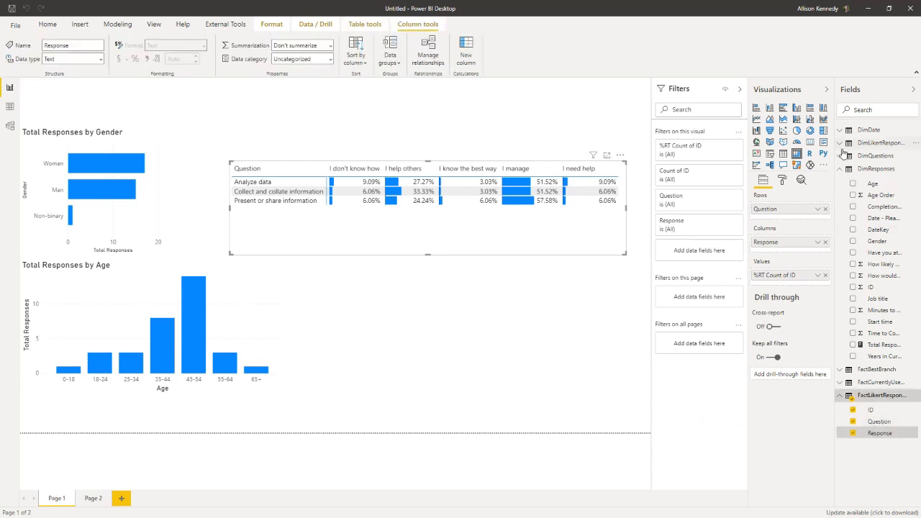
{"action": "left_click", "coordinate": [853, 433]}
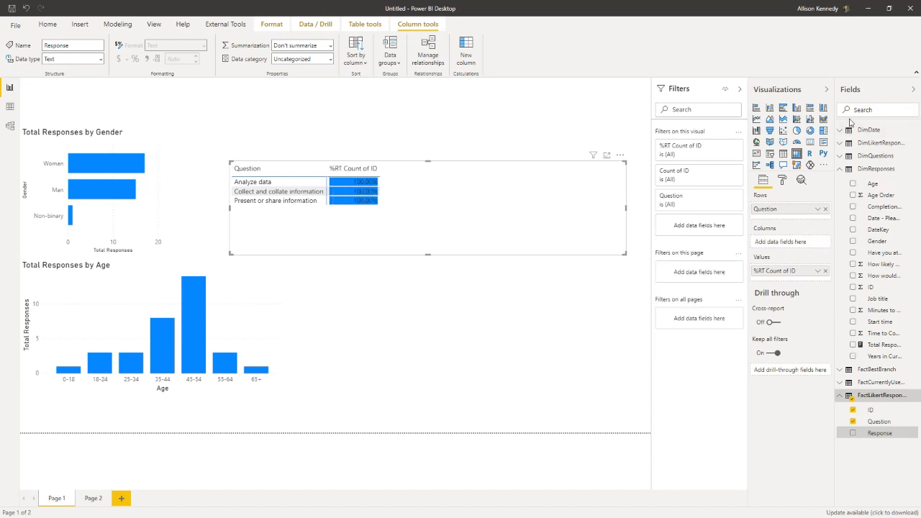
{"action": "left_click", "coordinate": [846, 144]}
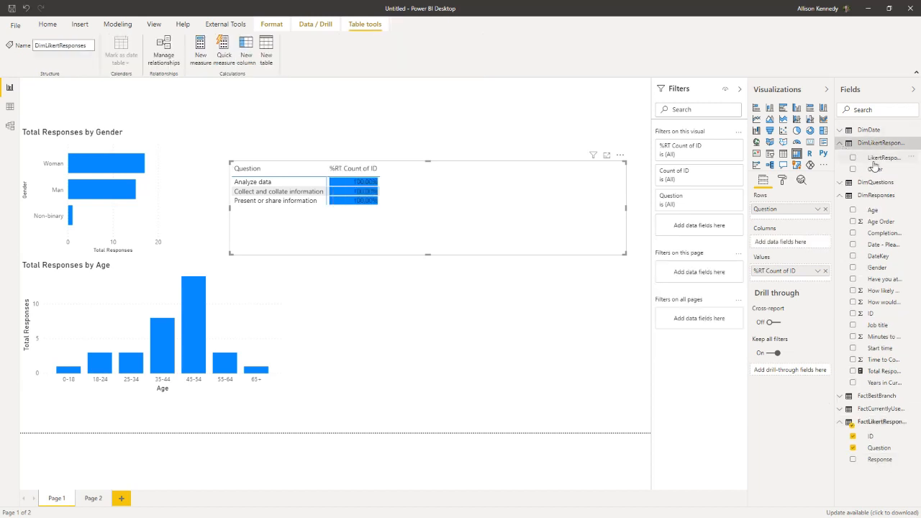
{"action": "left_click_drag", "start_coordinate": [876, 158], "coordinate": [787, 250]}
{"action": "left_click_drag", "start_coordinate": [883, 157], "coordinate": [795, 246]}
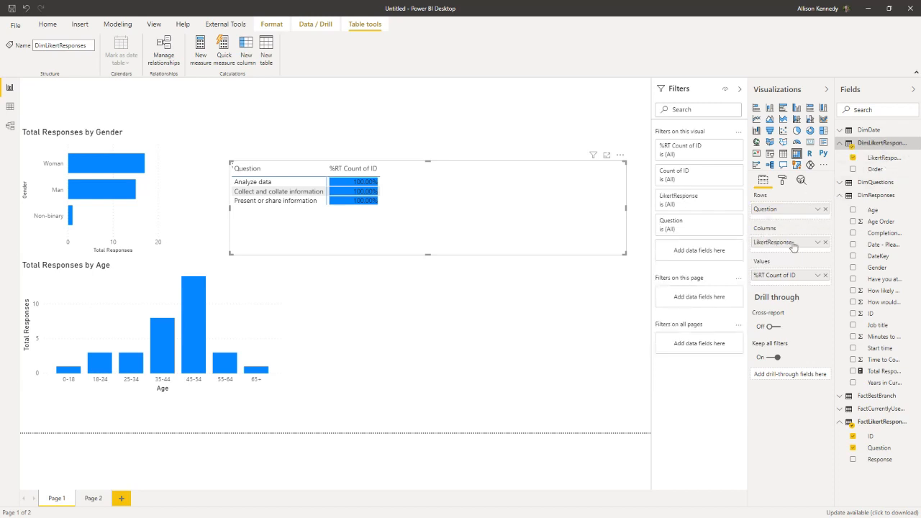
Step: Sort the LikertResponse field of DimLikertResponses by its Order column
{"action": "left_click", "coordinate": [883, 157]}
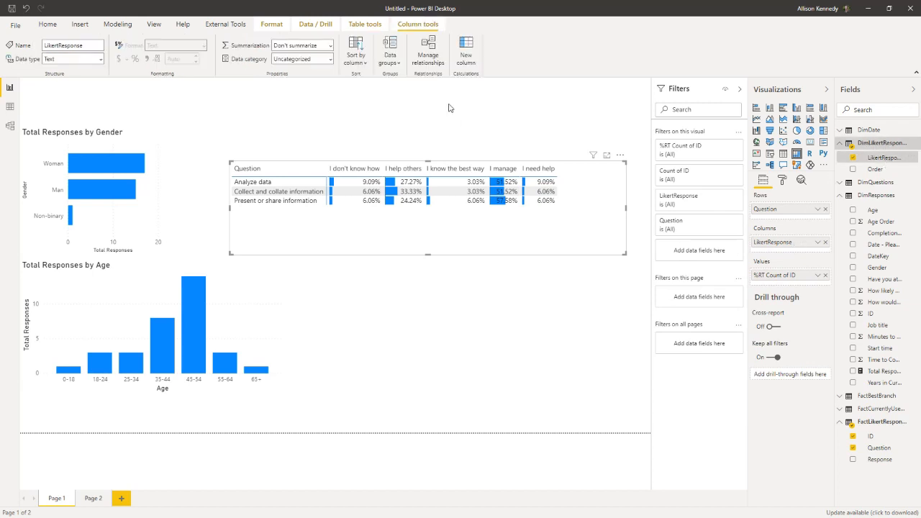
{"action": "left_click", "coordinate": [355, 58]}
{"action": "left_click", "coordinate": [373, 102]}
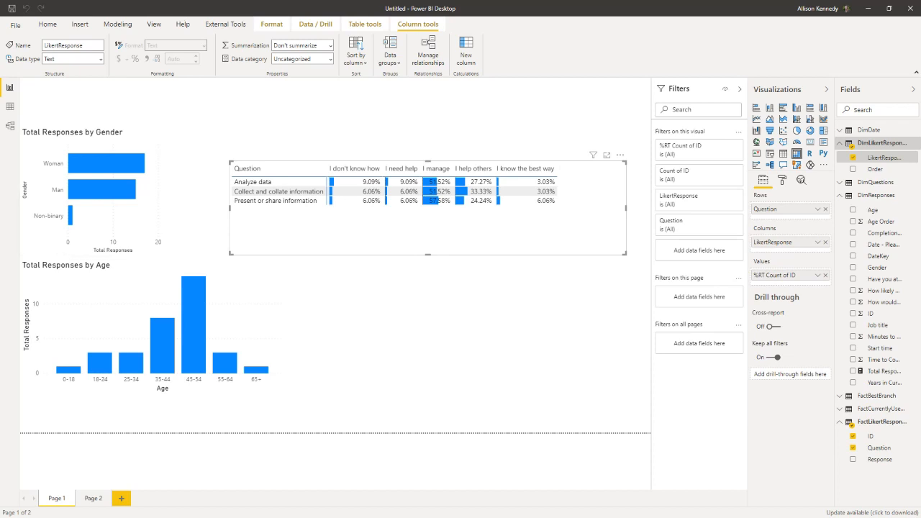
Step: Add a table visual of Apps We CURRENTLY Use from FactCurrentlyUsedApps below the matrix and look through its entries
{"action": "left_click", "coordinate": [332, 326]}
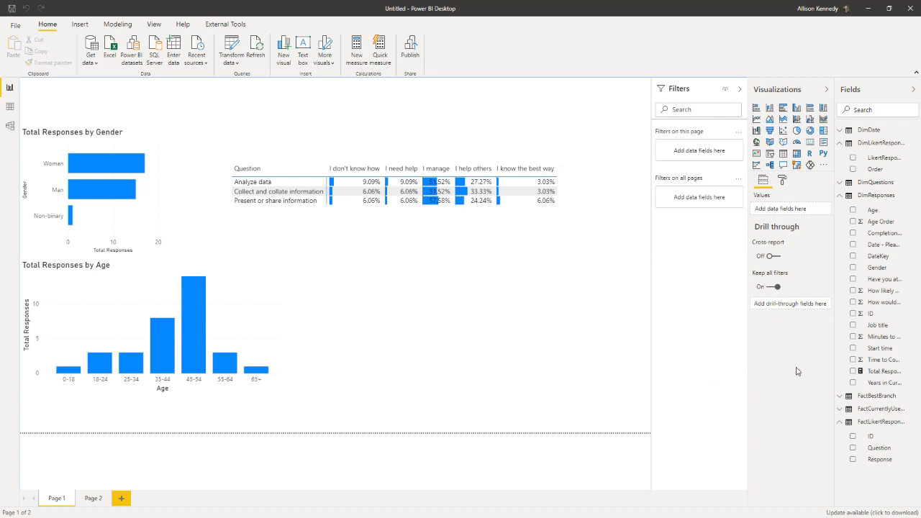
{"action": "left_click", "coordinate": [841, 409]}
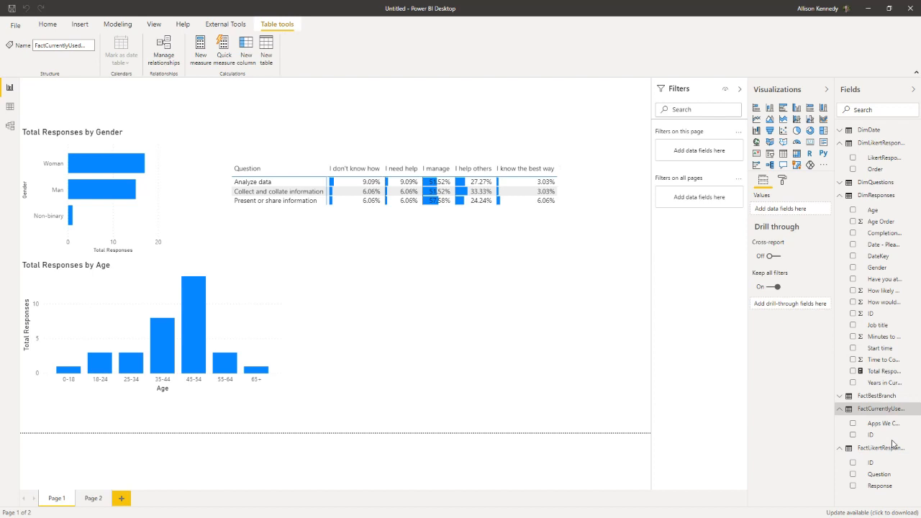
{"action": "left_click", "coordinate": [853, 425]}
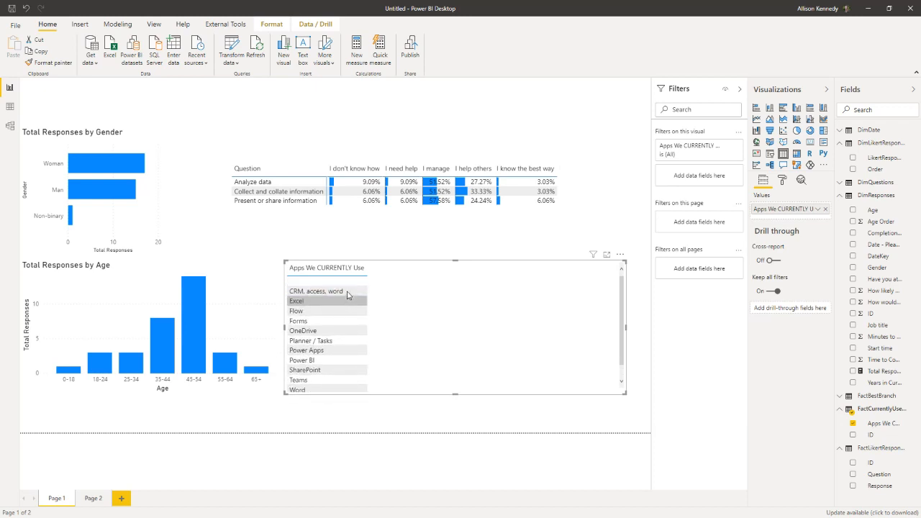
{"action": "scroll", "coordinate": [348, 296], "scroll_direction": "down", "scroll_amount": 1}
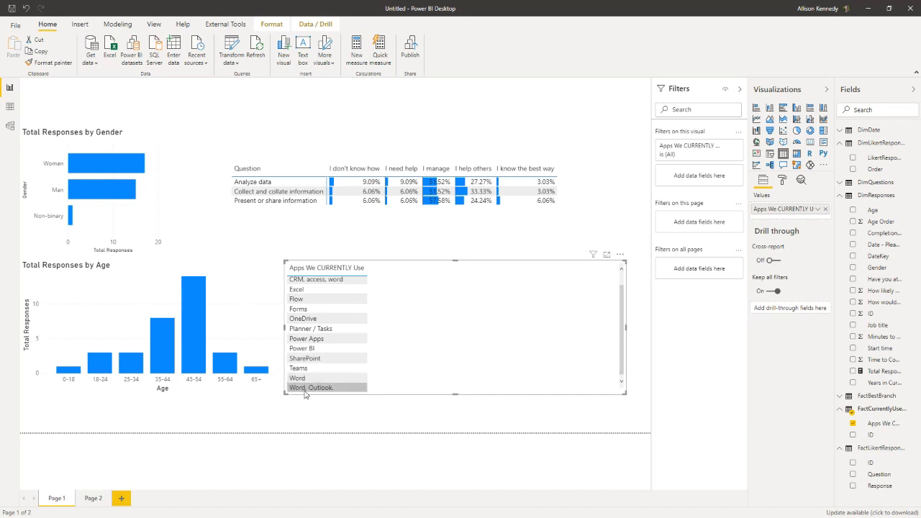
{"action": "scroll", "coordinate": [309, 389], "scroll_direction": "up", "scroll_amount": 1}
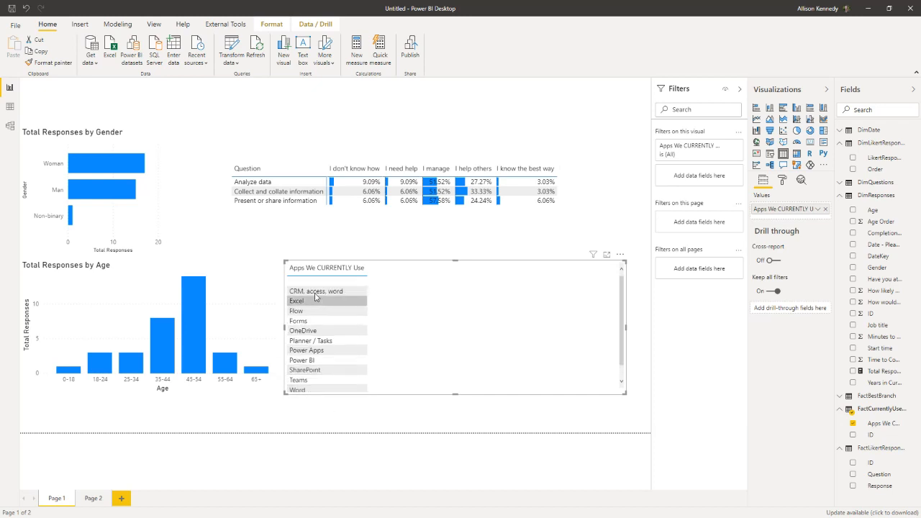
{"action": "scroll", "coordinate": [331, 371], "scroll_direction": "down", "scroll_amount": 1}
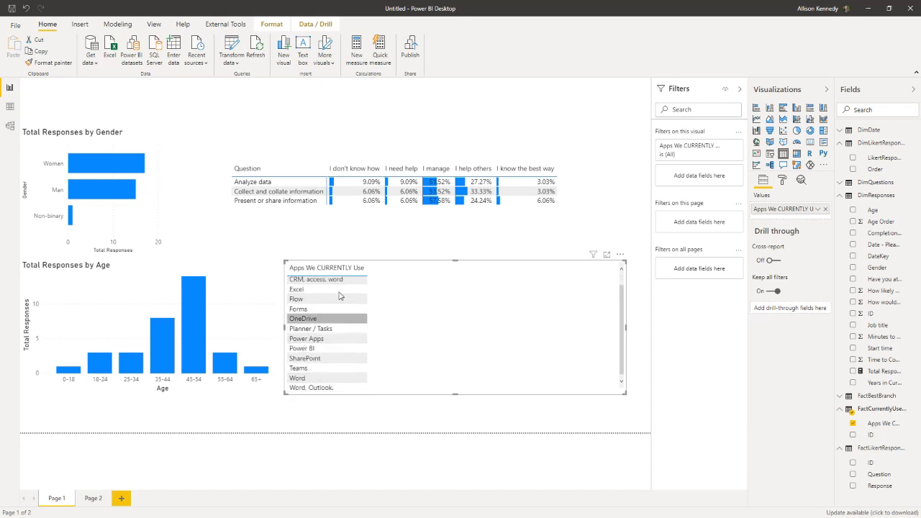
{"action": "scroll", "coordinate": [339, 294], "scroll_direction": "up", "scroll_amount": 1}
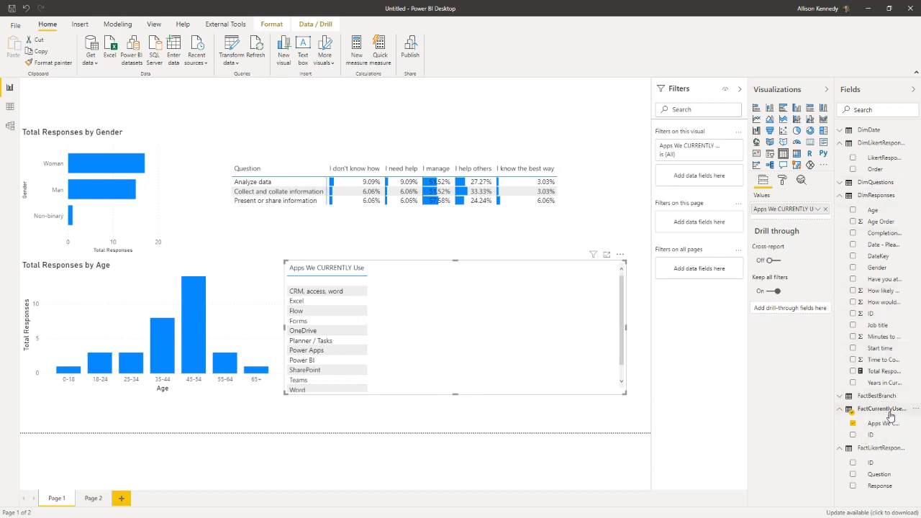
Step: Try the Total Responses measure in the table of currently used apps and check the table relationships in the model diagram
{"action": "left_click", "coordinate": [11, 127]}
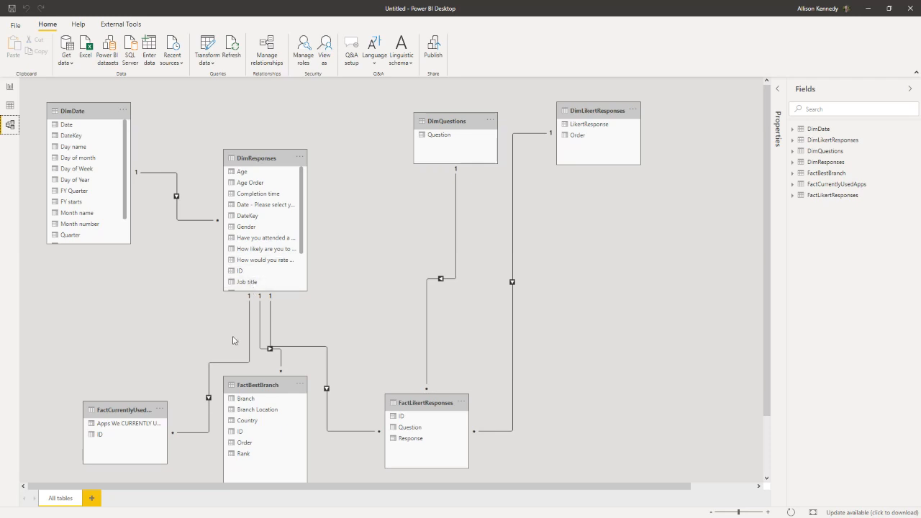
{"action": "left_click", "coordinate": [11, 87]}
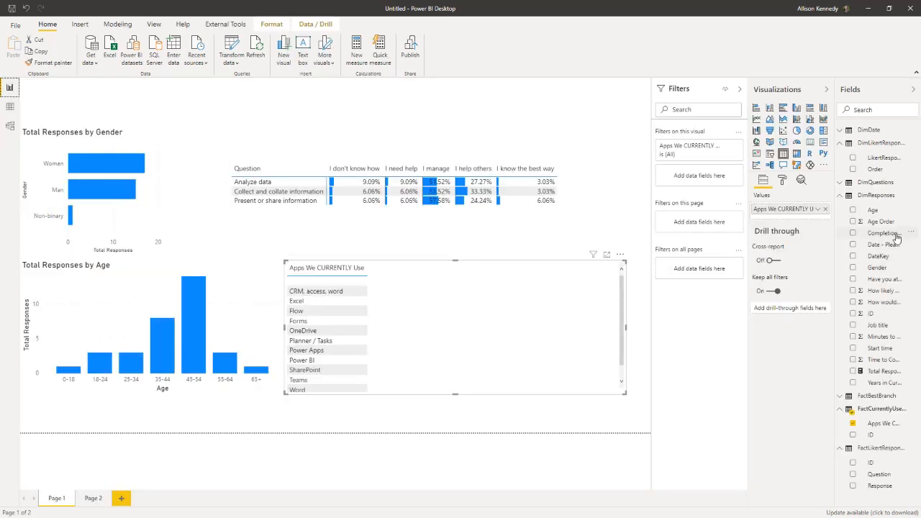
{"action": "left_click_drag", "start_coordinate": [891, 371], "coordinate": [473, 340]}
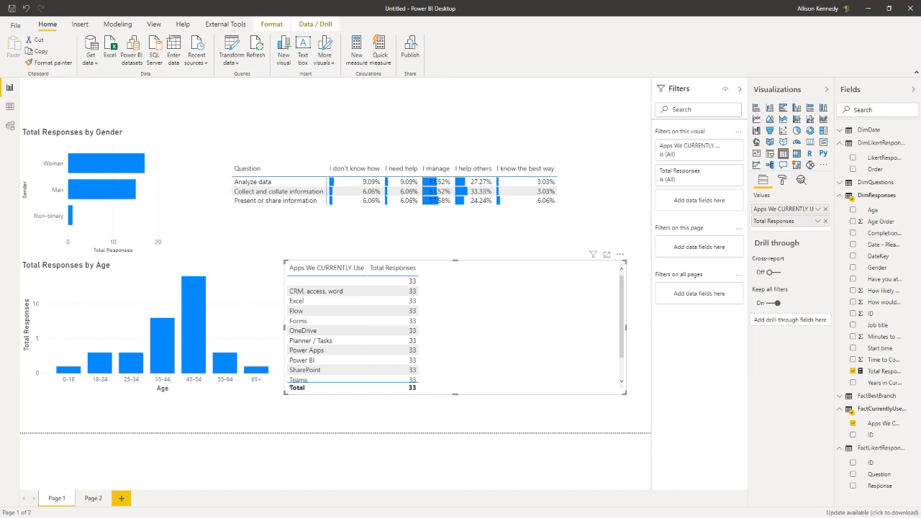
{"action": "left_click", "coordinate": [11, 128]}
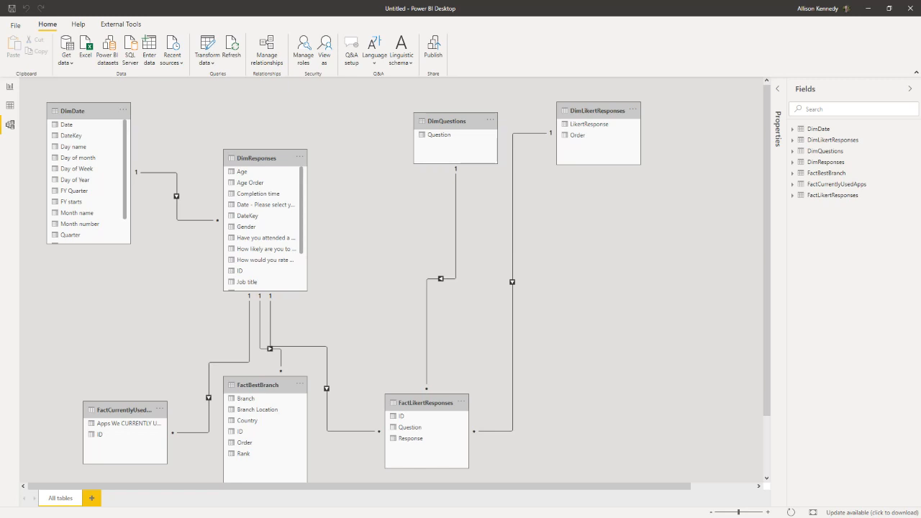
{"action": "left_click", "coordinate": [10, 89]}
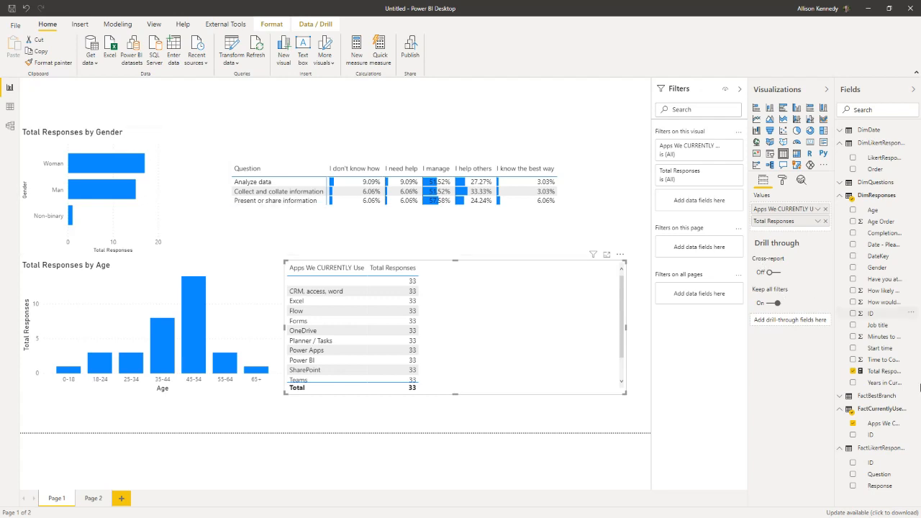
Step: Create a measure in FactCurrentlyUsedApps defined as Total Users = COUNT(FactCurrentlyUsedApps[ID])
{"action": "left_click", "coordinate": [916, 411]}
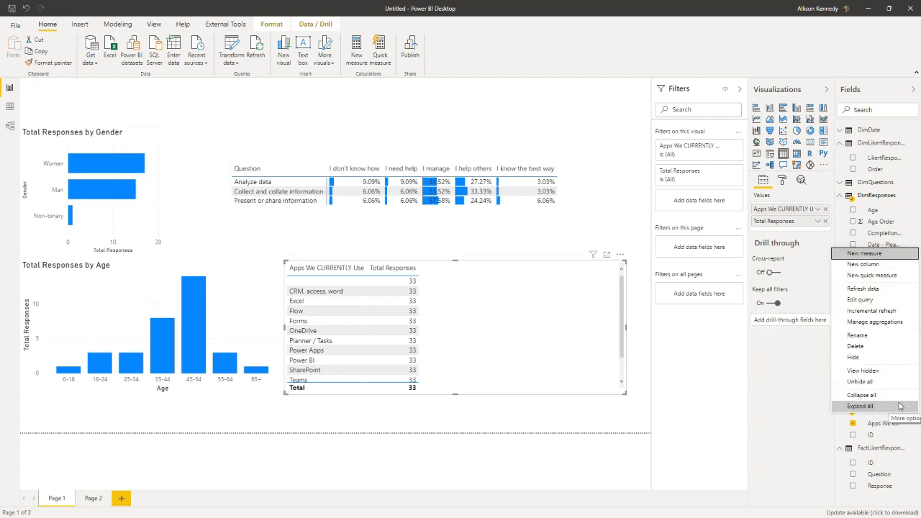
{"action": "left_click", "coordinate": [851, 258]}
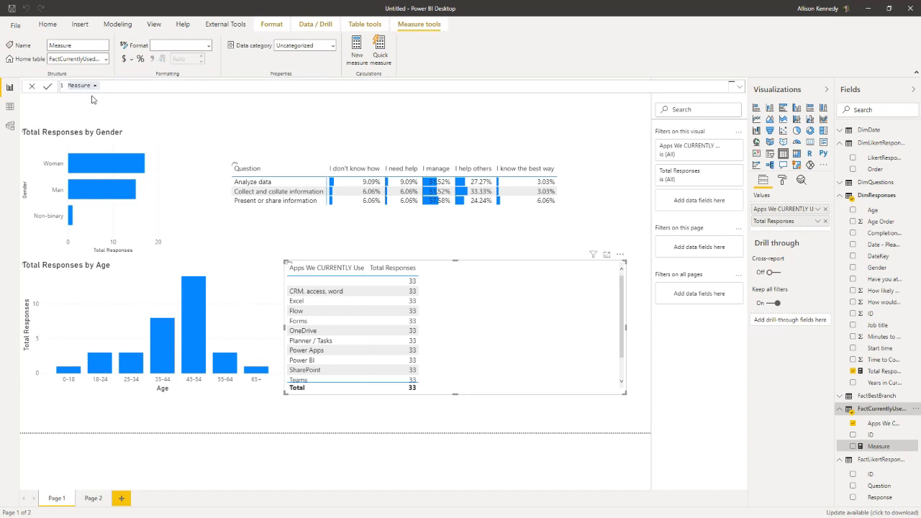
{"action": "triple_click", "coordinate": [81, 87]}
{"action": "type", "text": "Total Users = COUNT(D"}
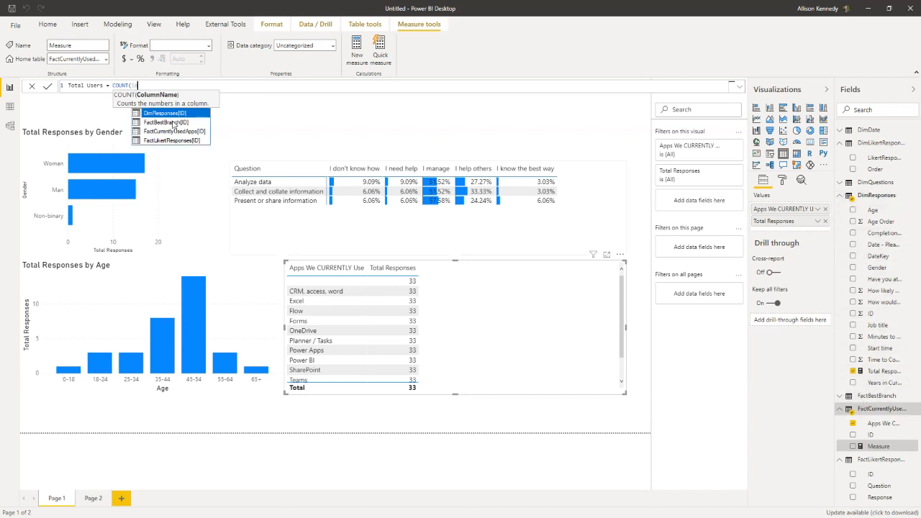
{"action": "type", "text": "d"}
{"action": "left_click", "coordinate": [167, 132]}
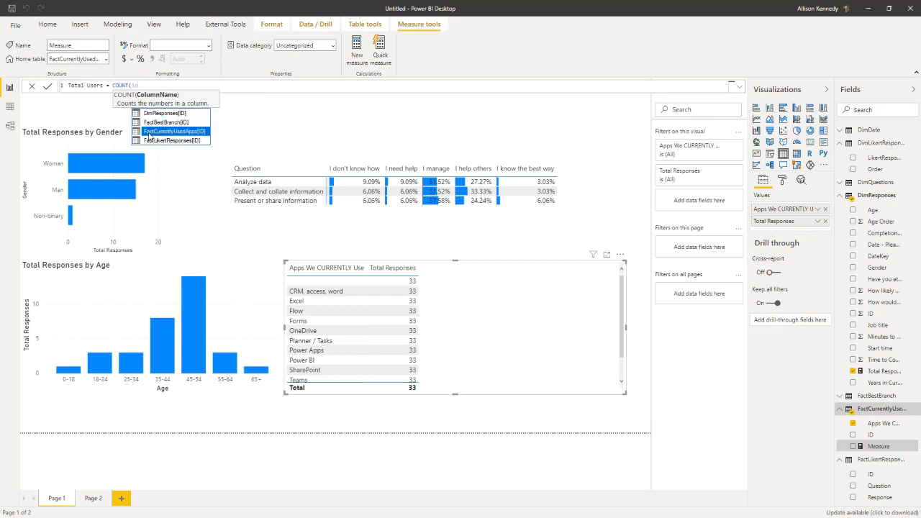
{"action": "left_click", "coordinate": [148, 135]}
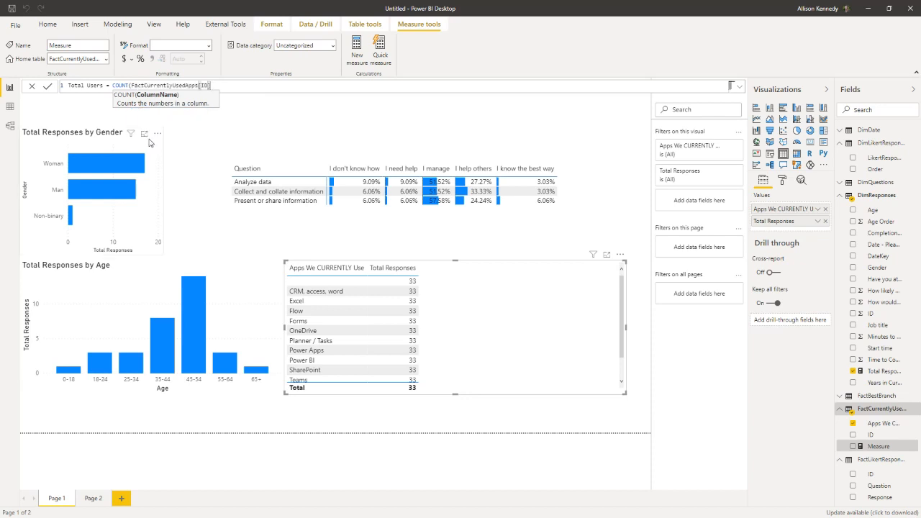
{"action": "type", "text": ")"}
{"action": "key", "text": "Return"}
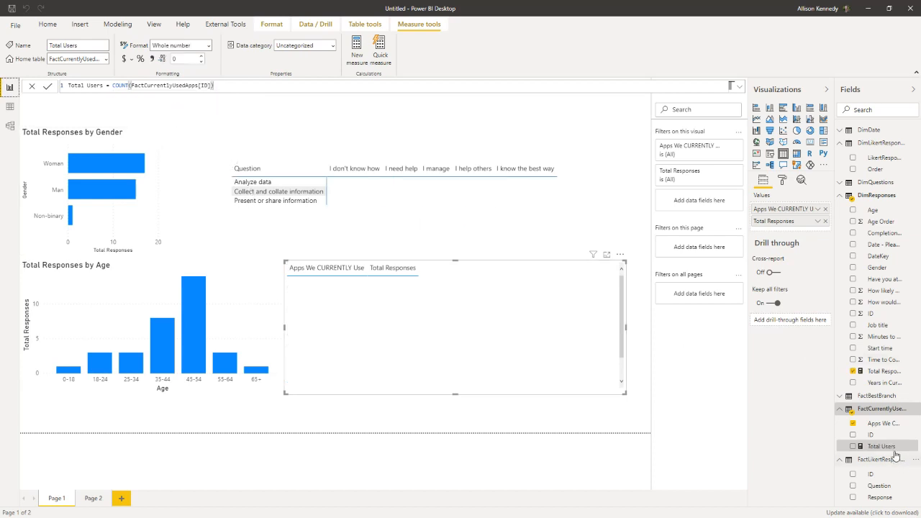
Step: Replace Total Responses with the Total Users measure in the table of currently used apps
{"action": "left_click_drag", "start_coordinate": [881, 446], "coordinate": [489, 335]}
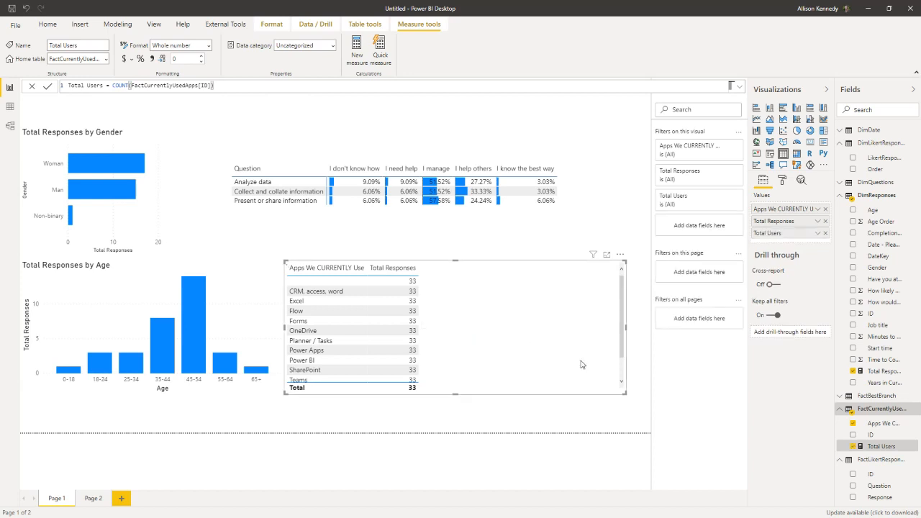
{"action": "left_click", "coordinate": [825, 222]}
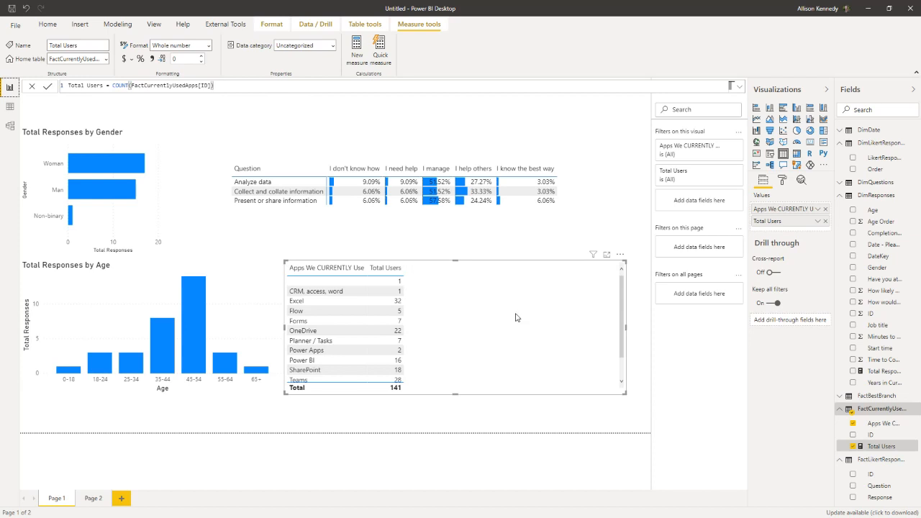
Step: Convert the table of currently used apps into a treemap and enlarge it to the edge of the report page
{"action": "left_click", "coordinate": [797, 130]}
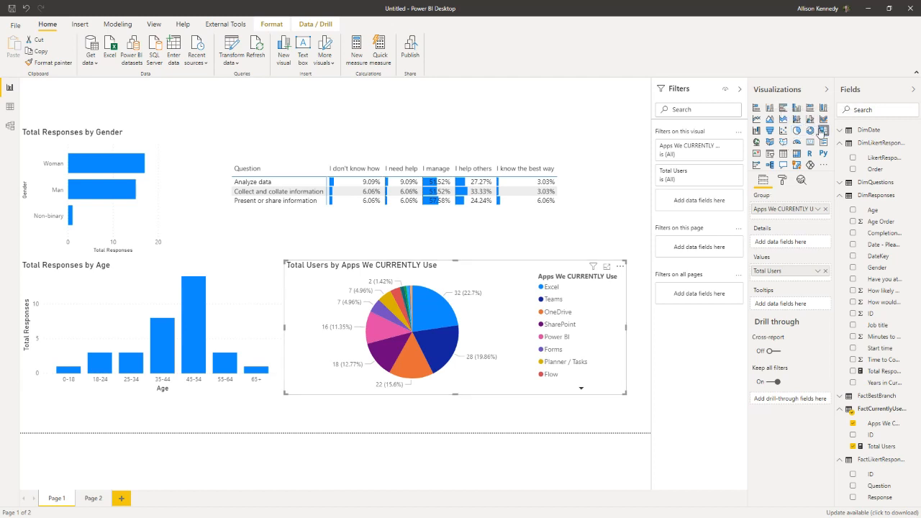
{"action": "left_click", "coordinate": [822, 130]}
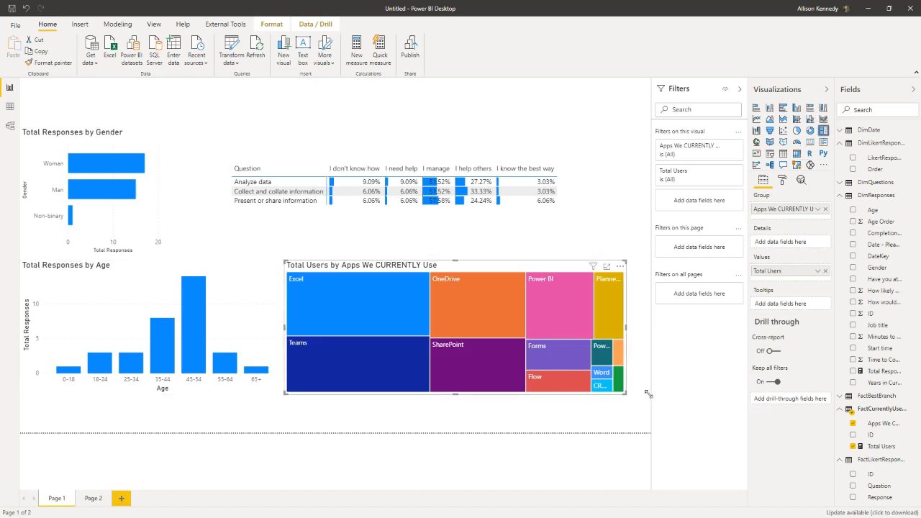
{"action": "left_click_drag", "start_coordinate": [624, 393], "coordinate": [646, 417]}
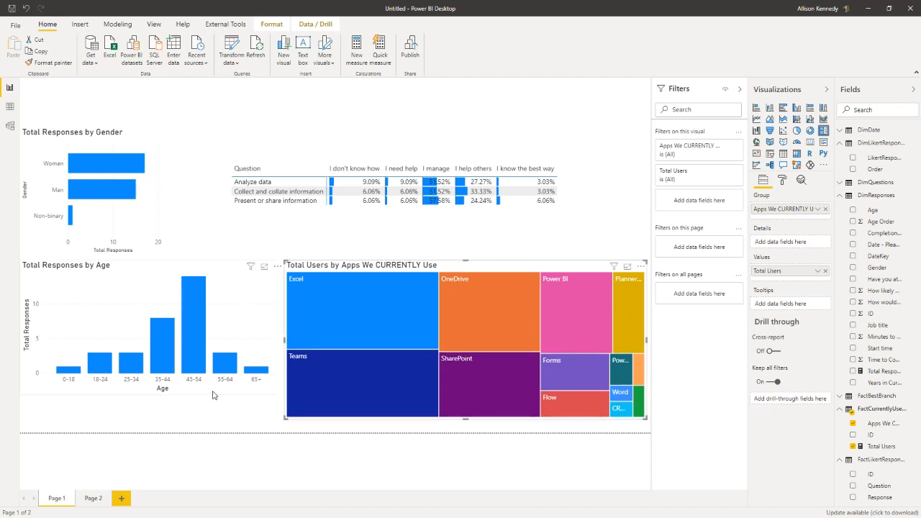
Step: Test cross-highlighting between visuals with the Excel, Power BI and Forms tiles of the treemap and the 45-54 bar of the age chart
{"action": "left_click", "coordinate": [383, 321]}
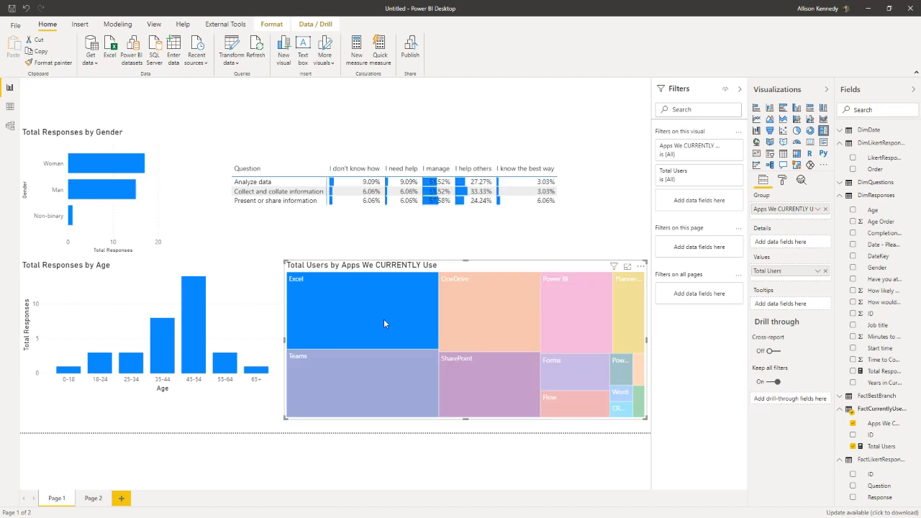
{"action": "left_click", "coordinate": [558, 317]}
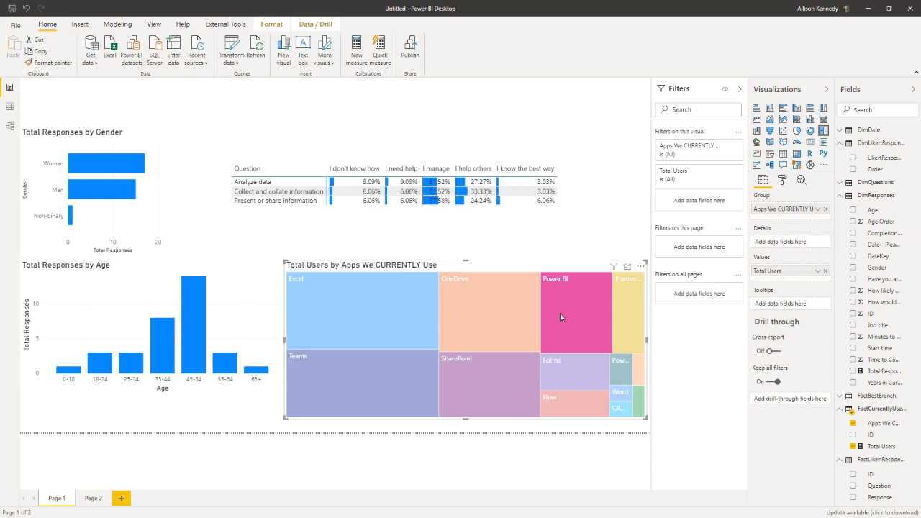
{"action": "left_click", "coordinate": [561, 316]}
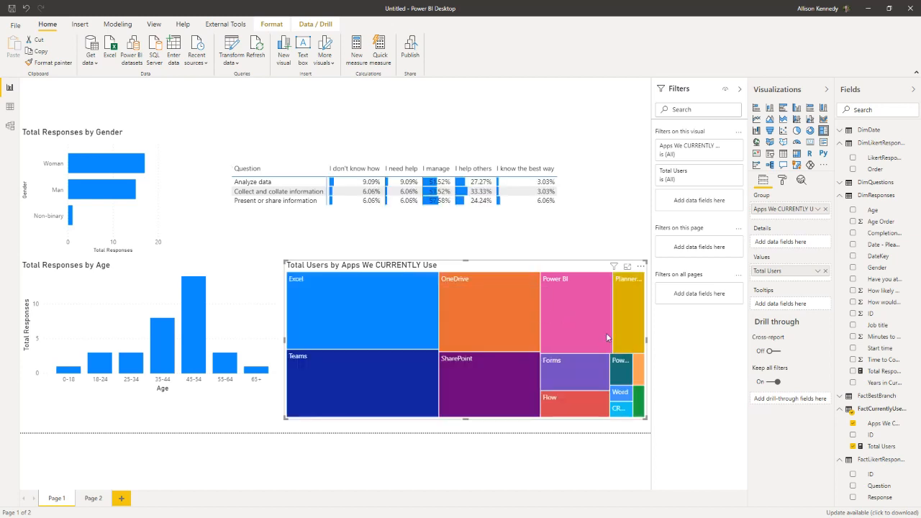
{"action": "left_click", "coordinate": [576, 382]}
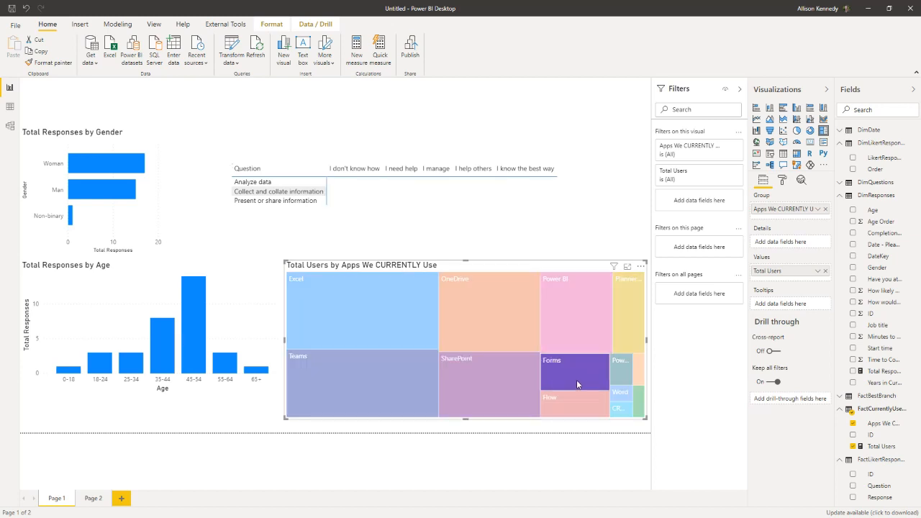
{"action": "left_click", "coordinate": [576, 380]}
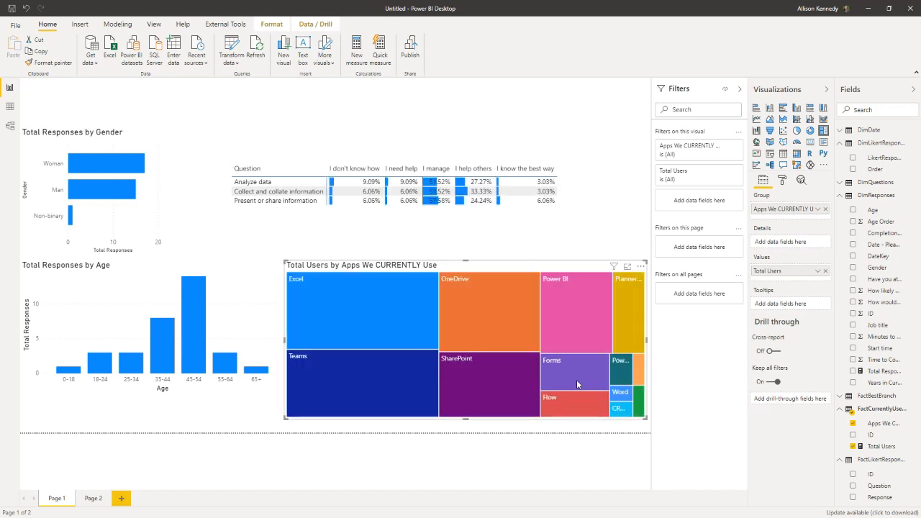
{"action": "left_click", "coordinate": [184, 343]}
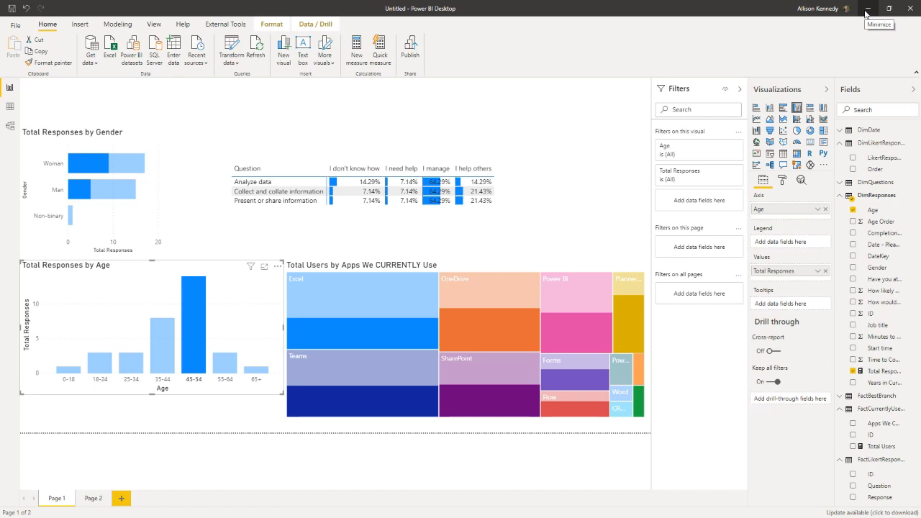
Step: Clear the 45-54 highlight and show Total Responses in the age chart as percent of grand total
{"action": "left_click", "coordinate": [817, 272]}
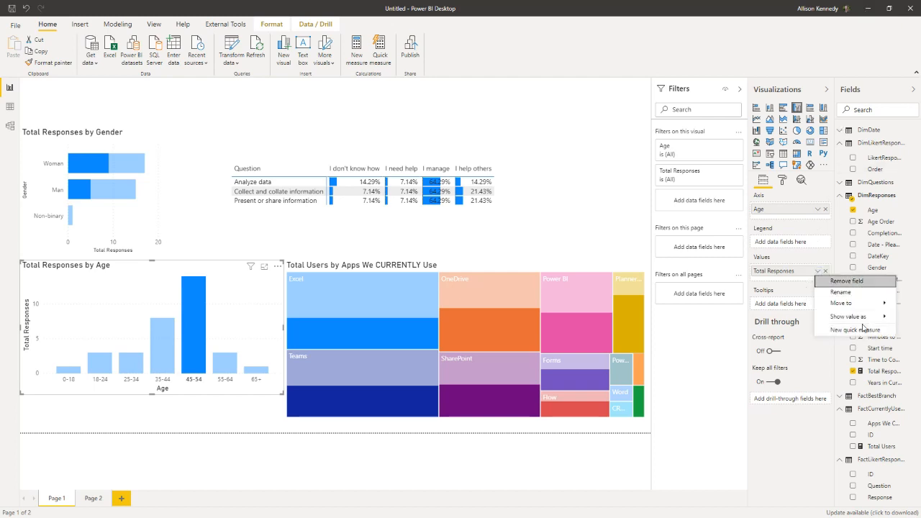
{"action": "mouse_move", "coordinate": [842, 321]}
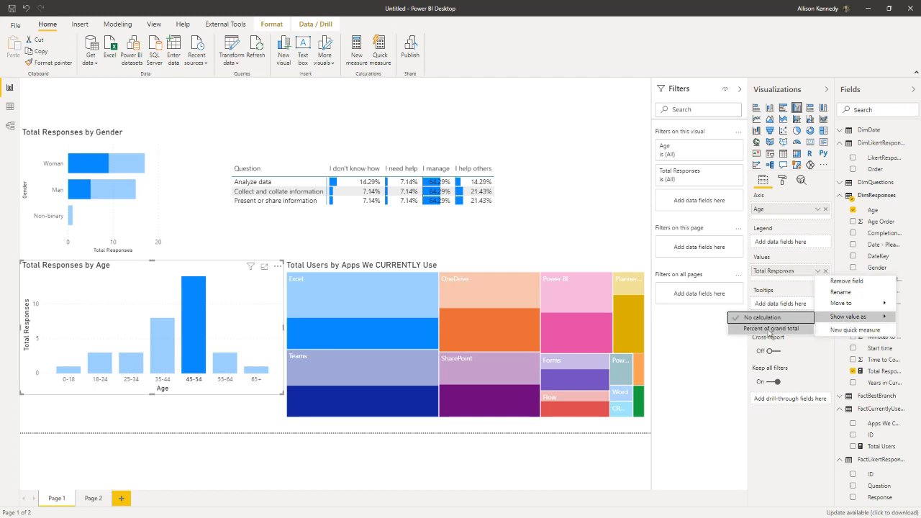
{"action": "left_click", "coordinate": [631, 214]}
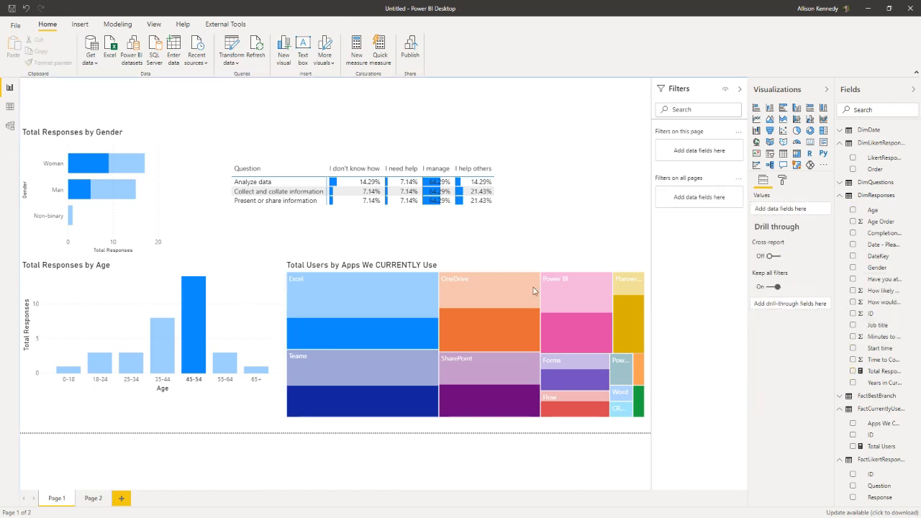
{"action": "left_click", "coordinate": [79, 279]}
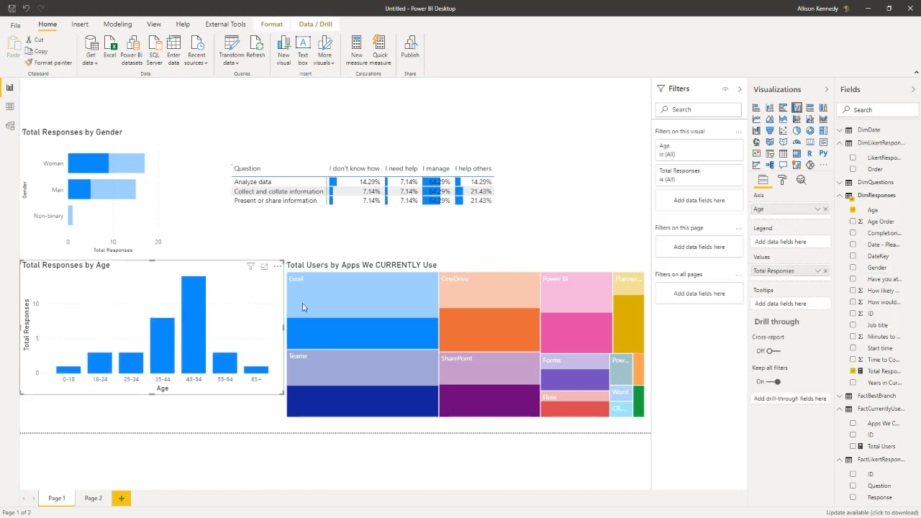
{"action": "left_click", "coordinate": [817, 271]}
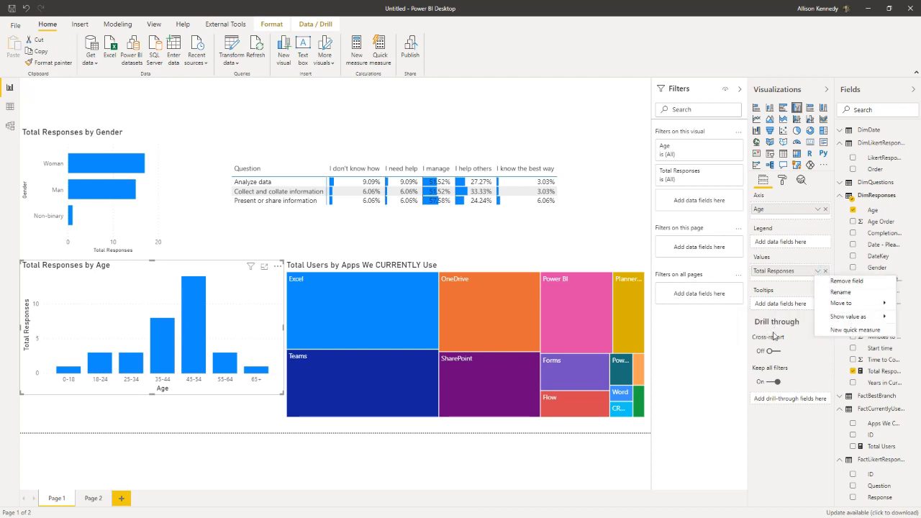
{"action": "mouse_move", "coordinate": [845, 318]}
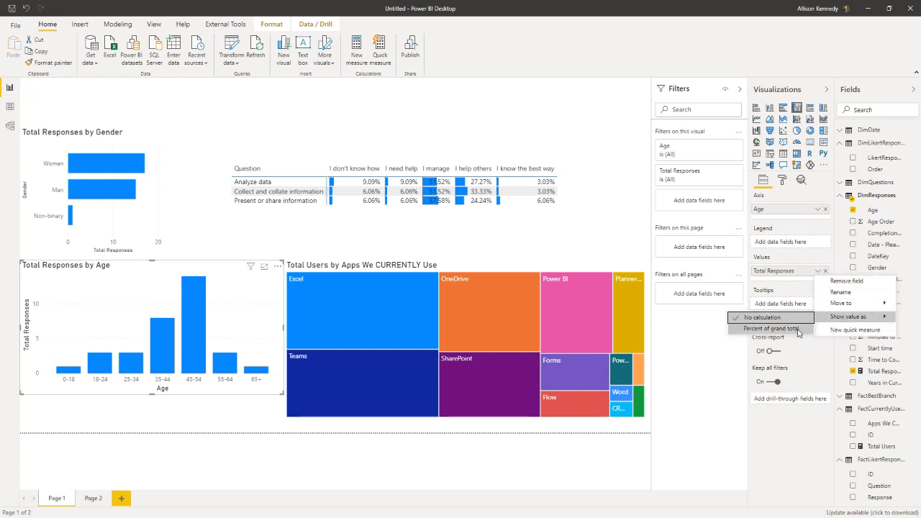
{"action": "left_click", "coordinate": [770, 328]}
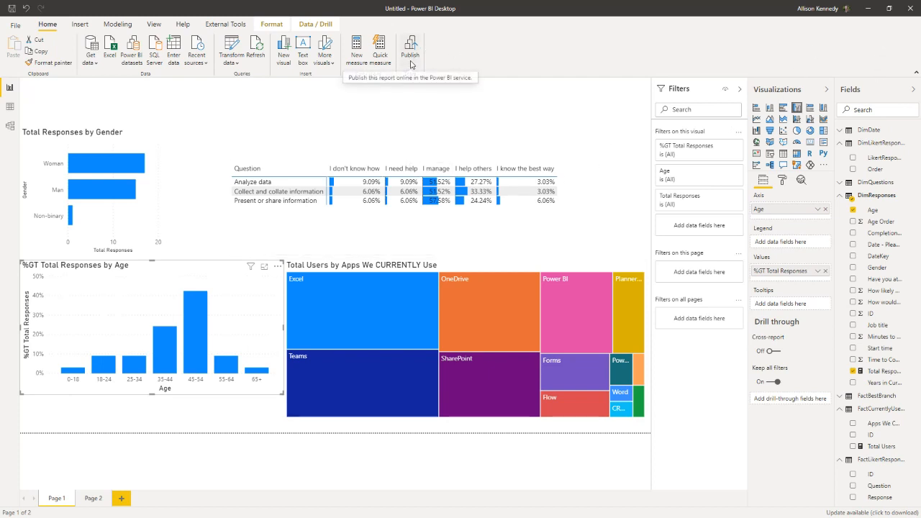
Step: Switch to the Power BI service in the browser, open the Survey Says report in the Demos workspace, and read its information overlay
{"action": "left_click", "coordinate": [870, 10]}
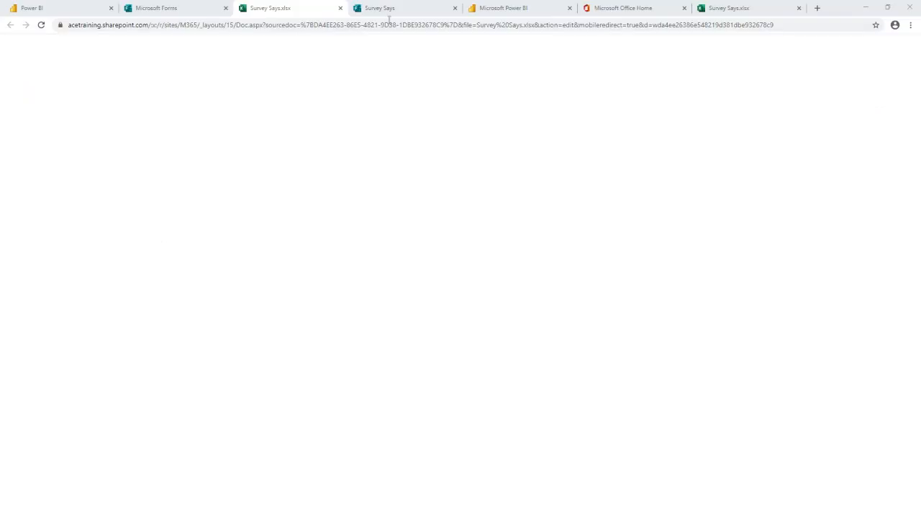
{"action": "left_click", "coordinate": [45, 8]}
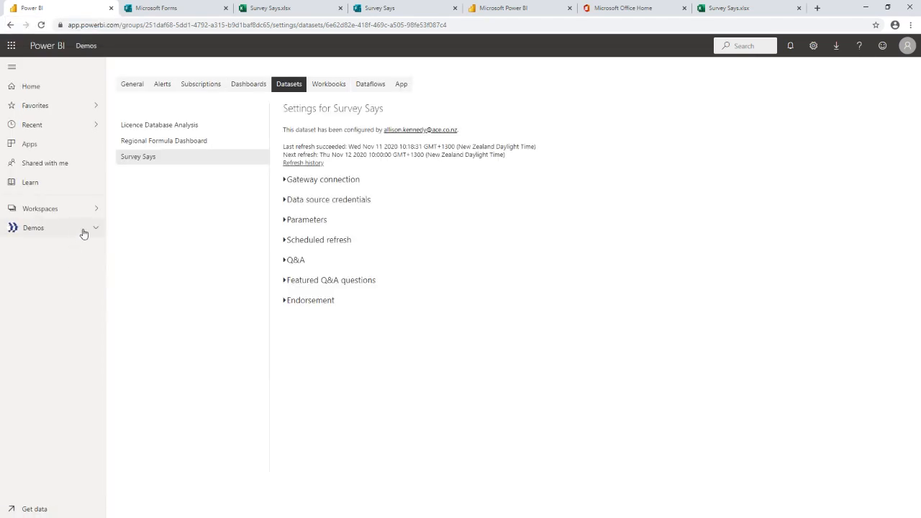
{"action": "left_click", "coordinate": [96, 228]}
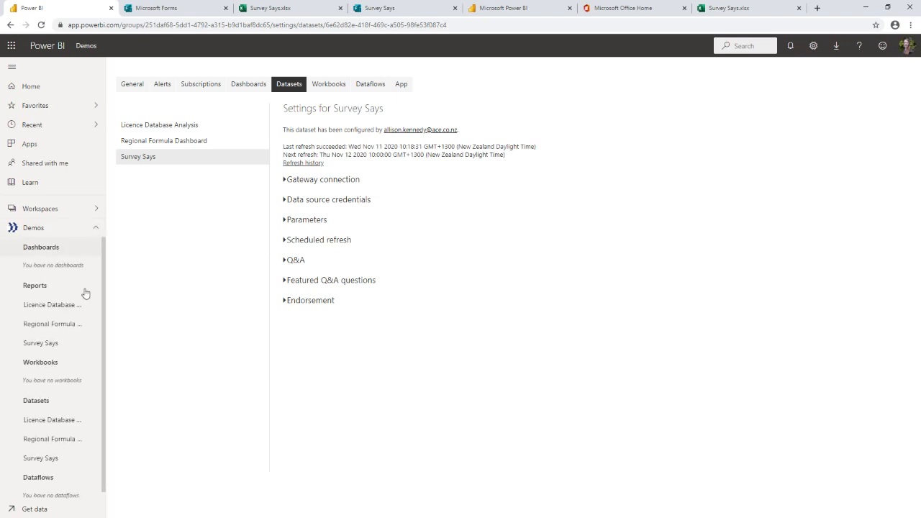
{"action": "left_click", "coordinate": [69, 350]}
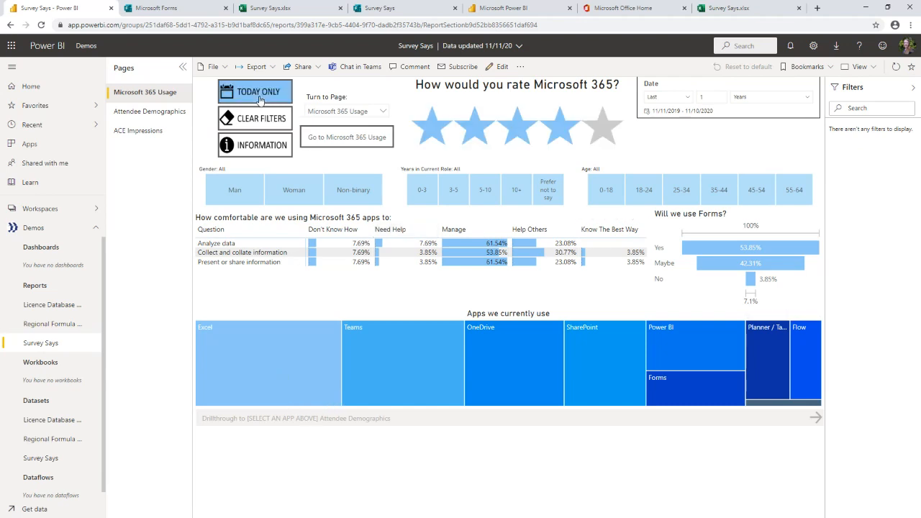
{"action": "left_click", "coordinate": [266, 152]}
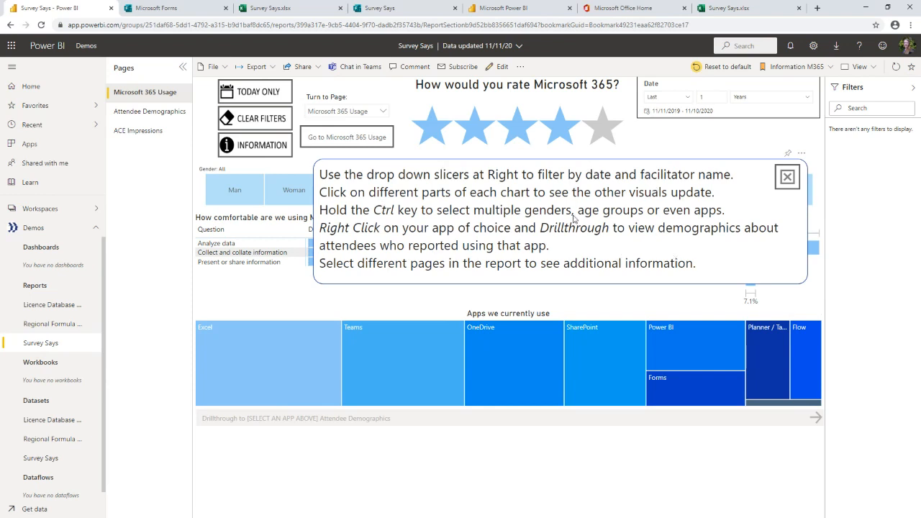
{"action": "left_click", "coordinate": [787, 178]}
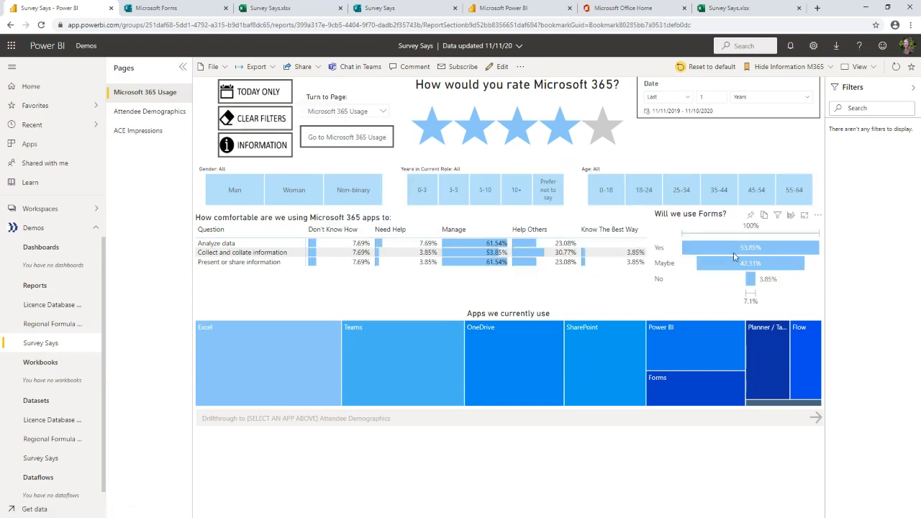
Step: Cross-highlight the report page by the Yes bar of the Will we use Forms? funnel and clear the highlight
{"action": "left_click", "coordinate": [732, 252]}
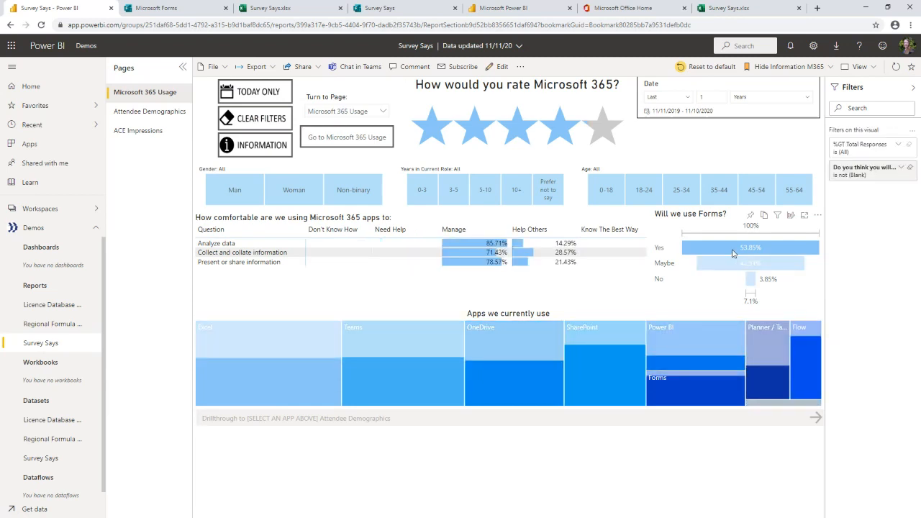
{"action": "left_click", "coordinate": [732, 252]}
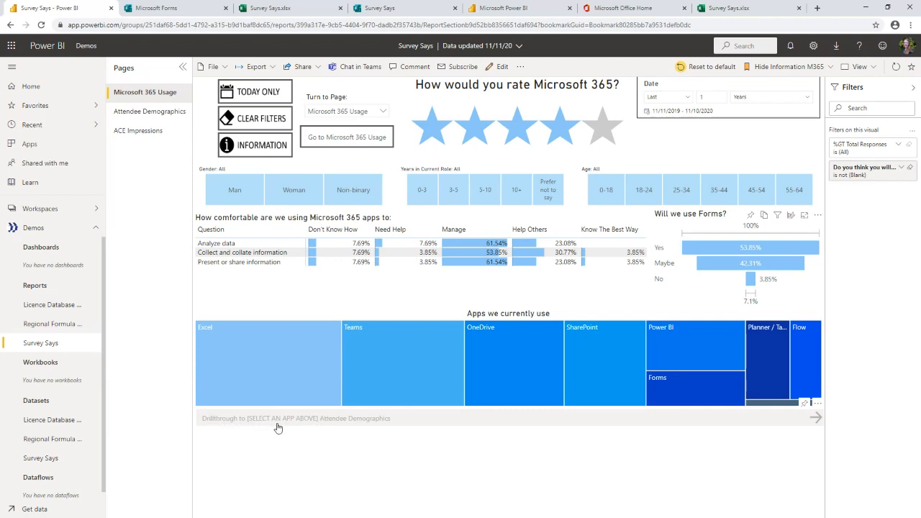
Step: Drill through from the Excel tile to Attendee Demographics, view the ACE Impressions page, and return to Attendee Demographics
{"action": "left_click", "coordinate": [272, 373]}
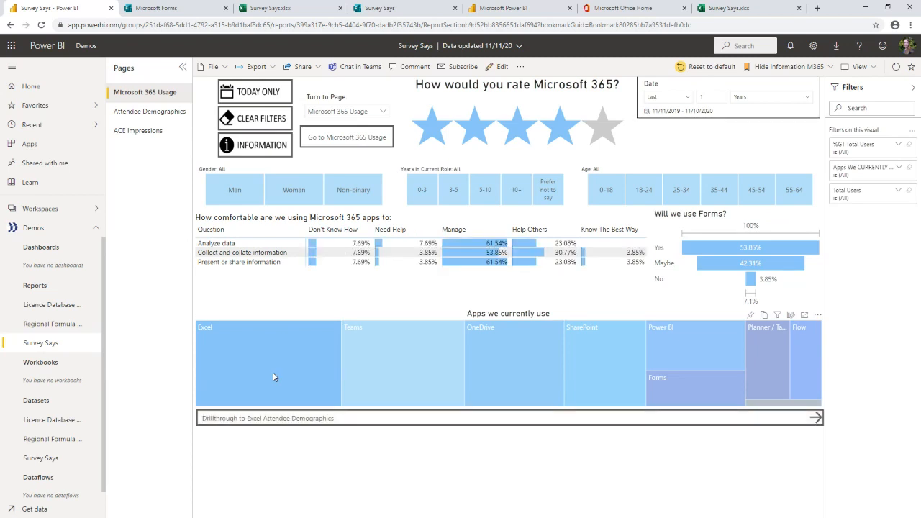
{"action": "left_click", "coordinate": [244, 425]}
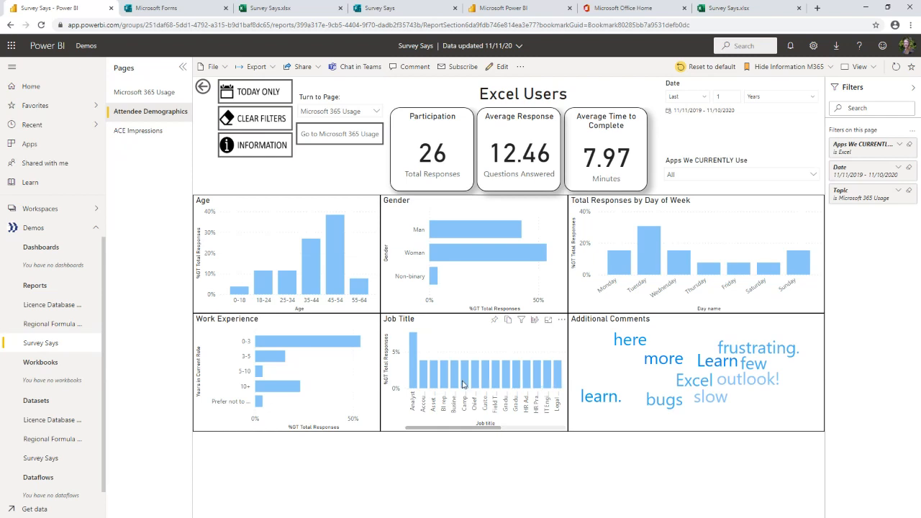
{"action": "mouse_move", "coordinate": [441, 430]}
{"action": "left_mouse_down"}
{"action": "mouse_move", "coordinate": [531, 432]}
{"action": "mouse_move", "coordinate": [417, 430]}
{"action": "mouse_move", "coordinate": [521, 429]}
{"action": "mouse_move", "coordinate": [428, 429]}
{"action": "left_mouse_up"}
{"action": "left_click", "coordinate": [149, 138]}
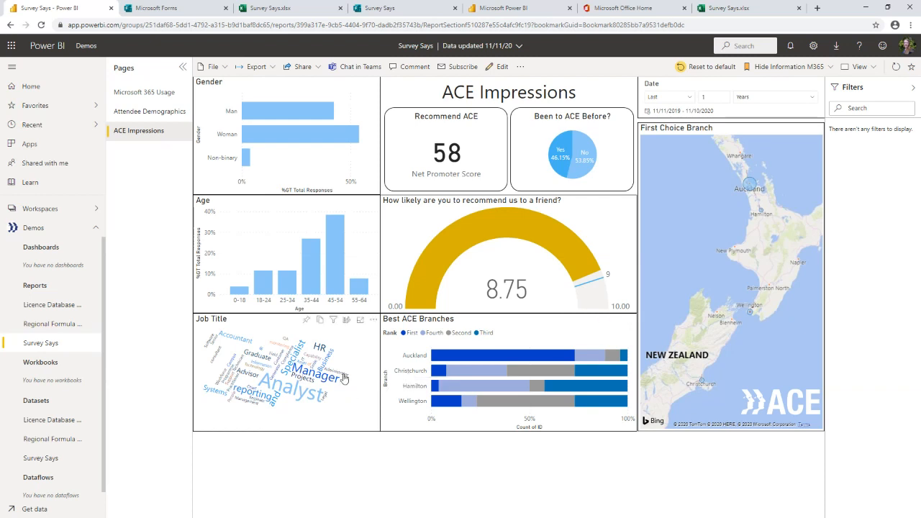
{"action": "left_click", "coordinate": [167, 115]}
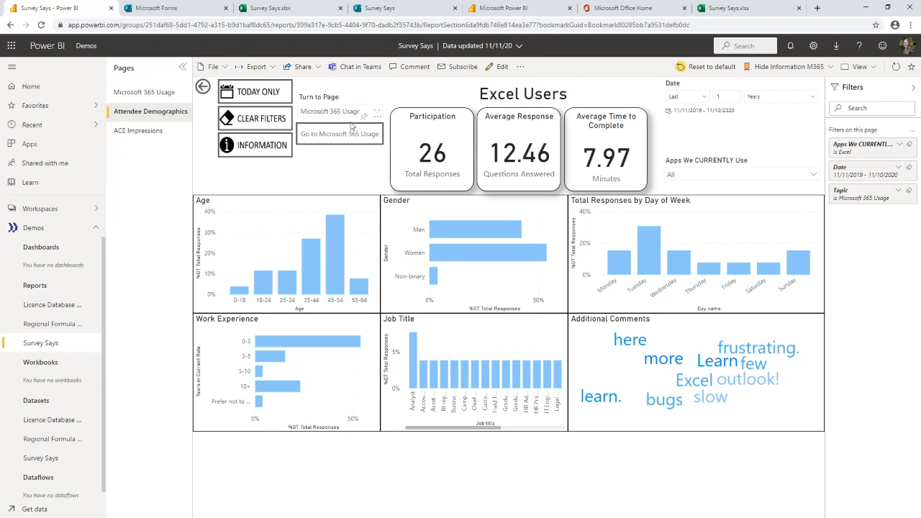
Step: Get the public Publish to web embed code for the report, copy its email link, and close the dialog
{"action": "left_click", "coordinate": [318, 70]}
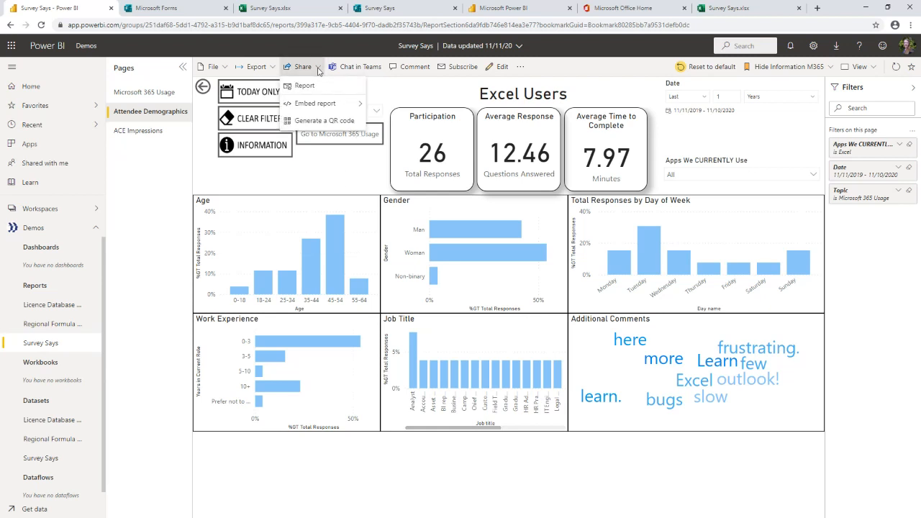
{"action": "mouse_move", "coordinate": [328, 110]}
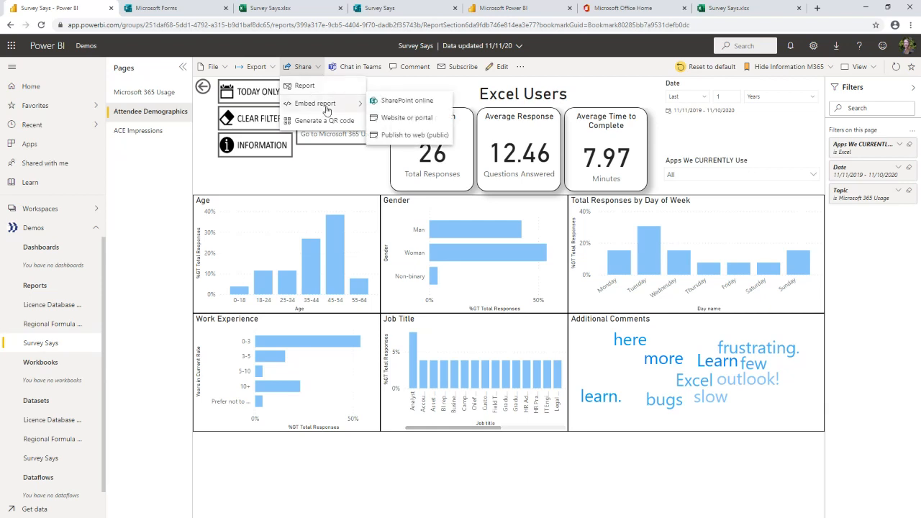
{"action": "left_click", "coordinate": [408, 141]}
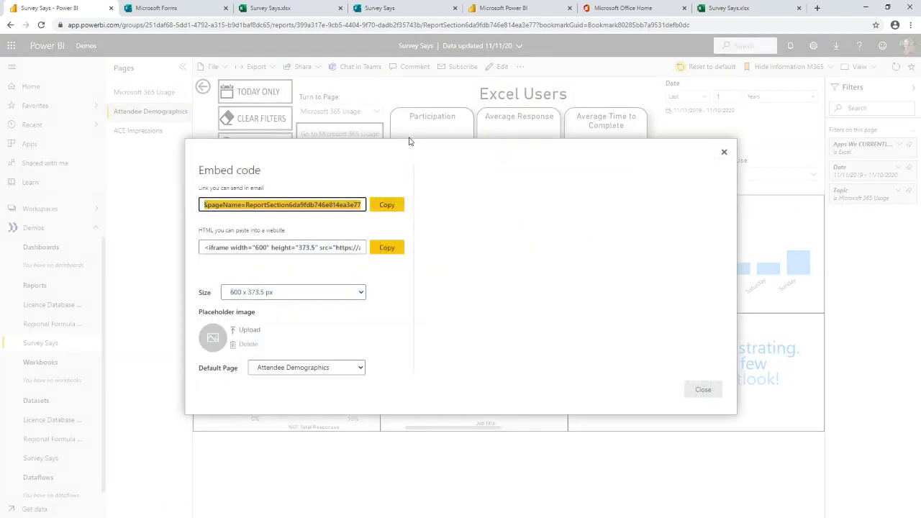
{"action": "left_click", "coordinate": [392, 208]}
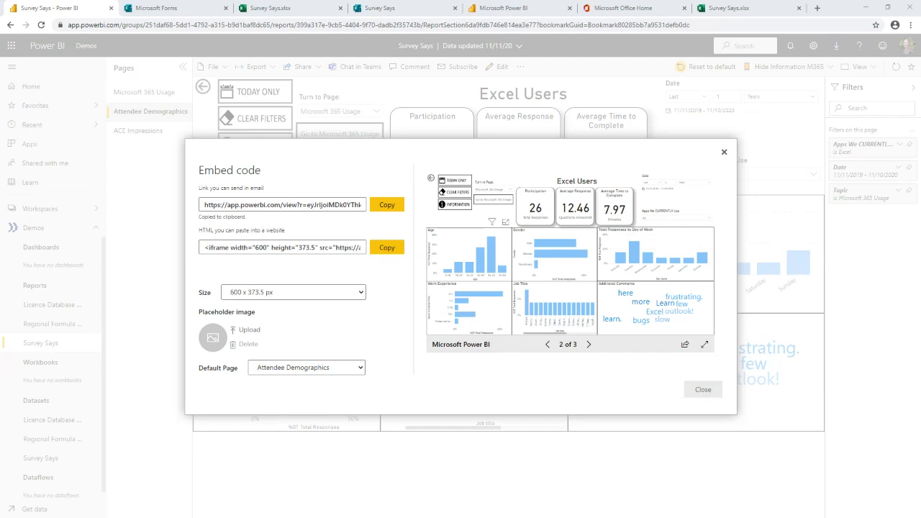
{"action": "left_click", "coordinate": [724, 154]}
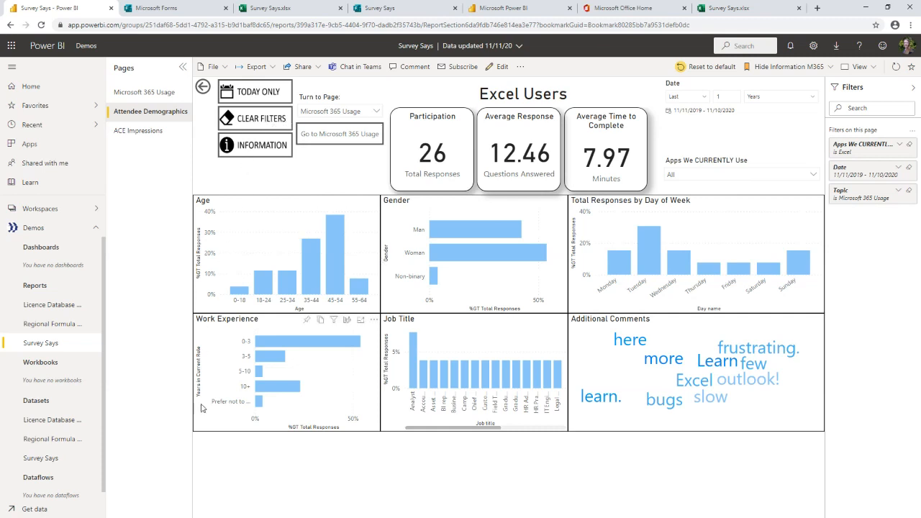
Step: Open the scheduled refresh settings of the Survey Says dataset and expand its data source credentials
{"action": "scroll", "coordinate": [63, 426], "scroll_direction": "down", "scroll_amount": 1}
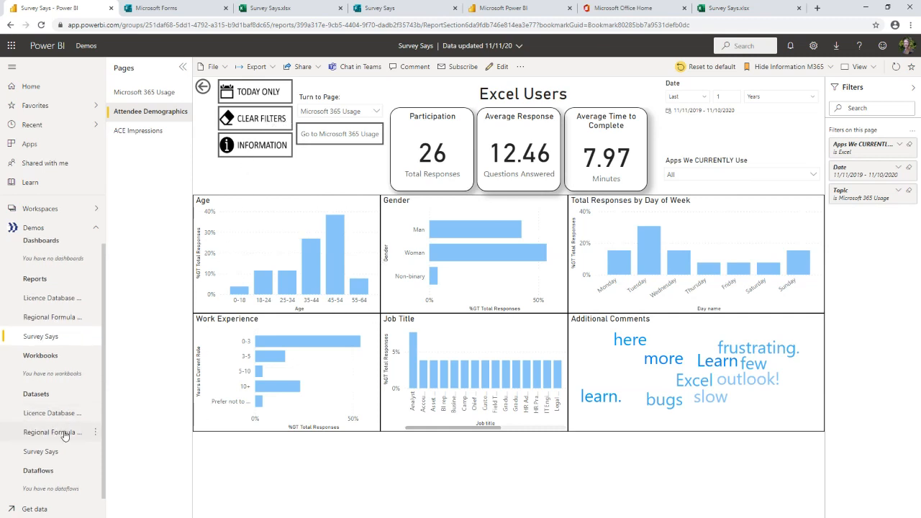
{"action": "left_click", "coordinate": [94, 452]}
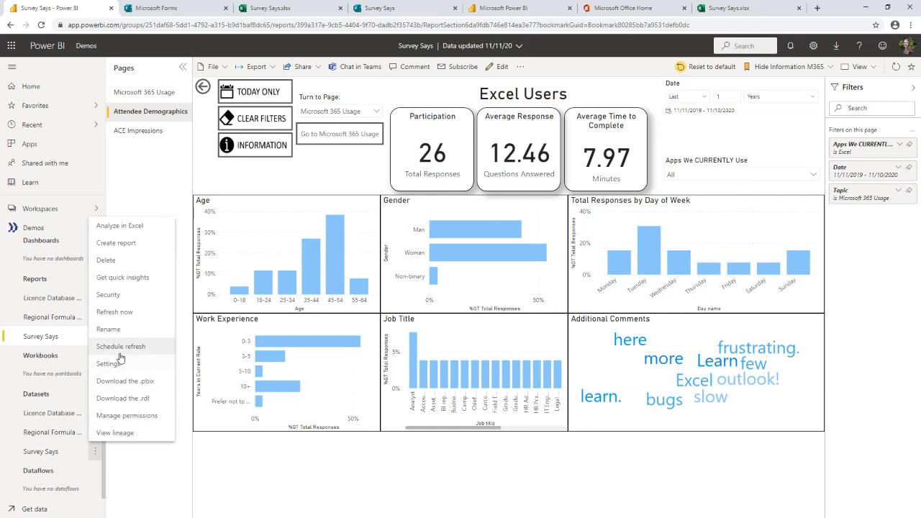
{"action": "left_click", "coordinate": [127, 352]}
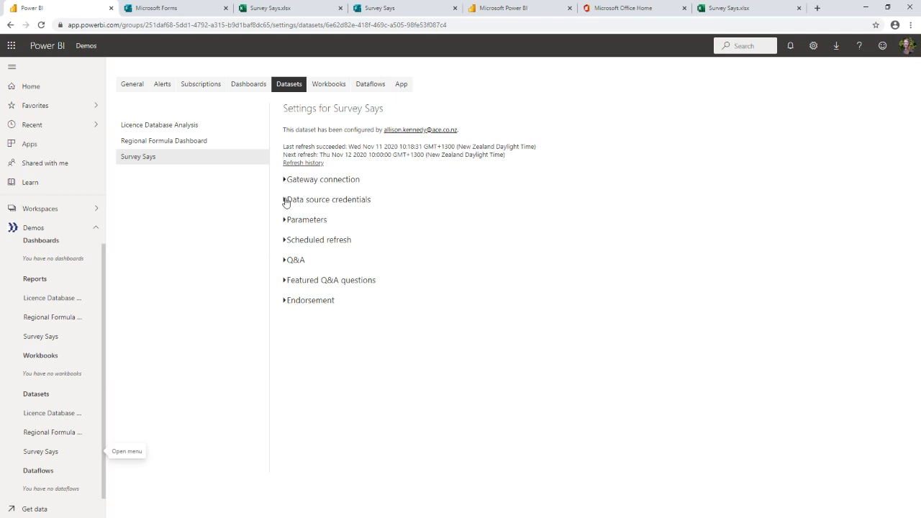
{"action": "left_click", "coordinate": [286, 202]}
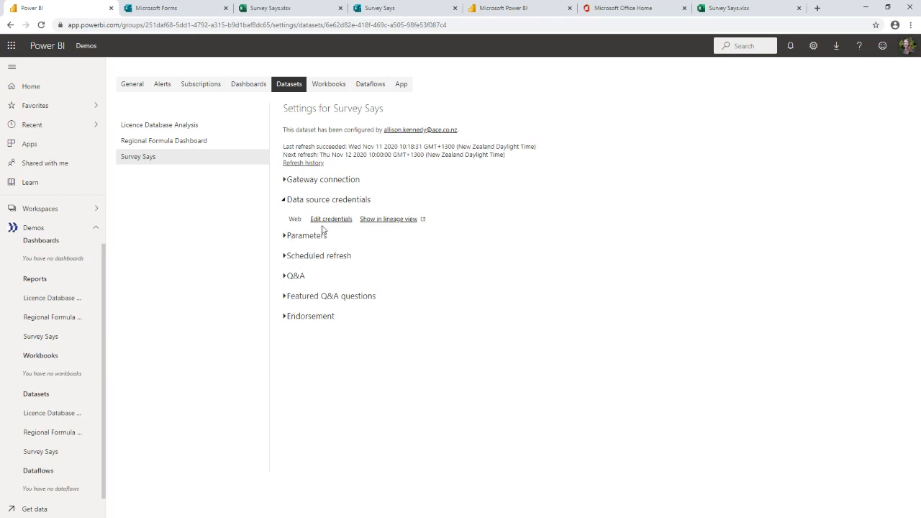
Step: Look at the source workbook Survey Says.xlsx, and review the dataset's scheduled refresh and gateway connection settings
{"action": "left_click", "coordinate": [285, 8]}
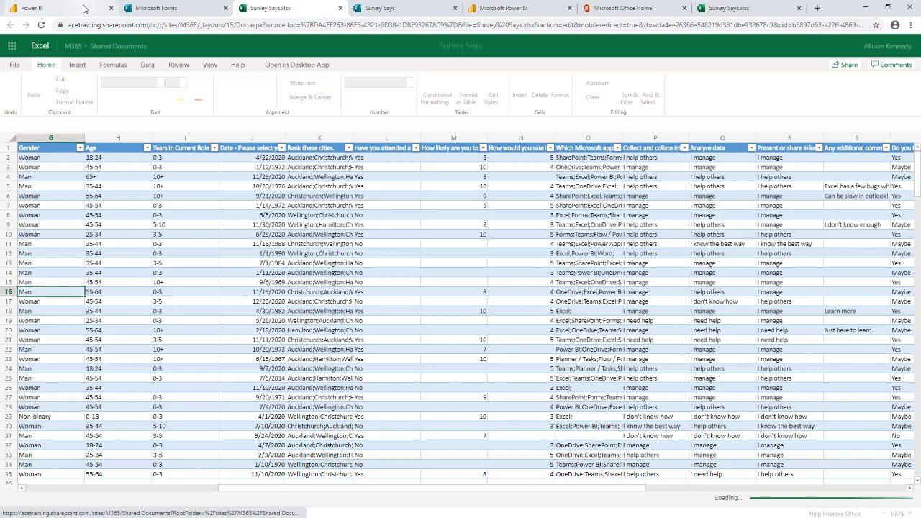
{"action": "left_click", "coordinate": [83, 8]}
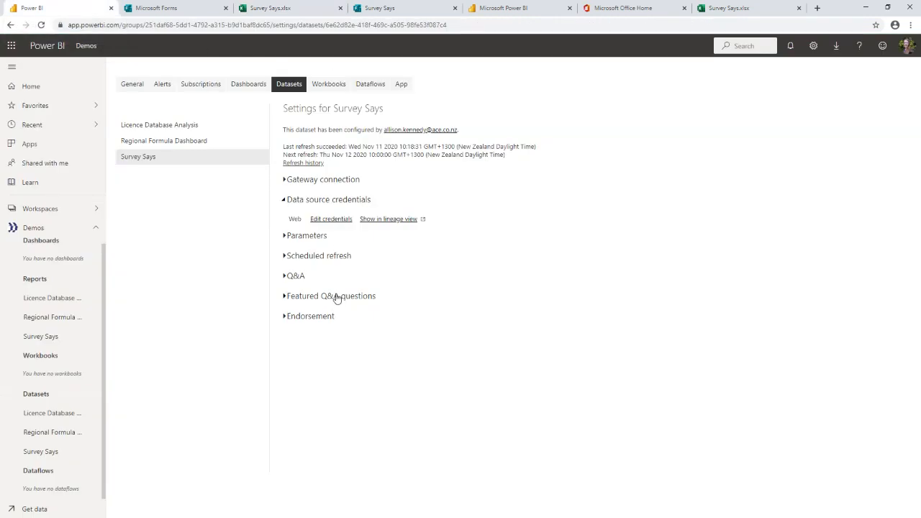
{"action": "left_click", "coordinate": [302, 258]}
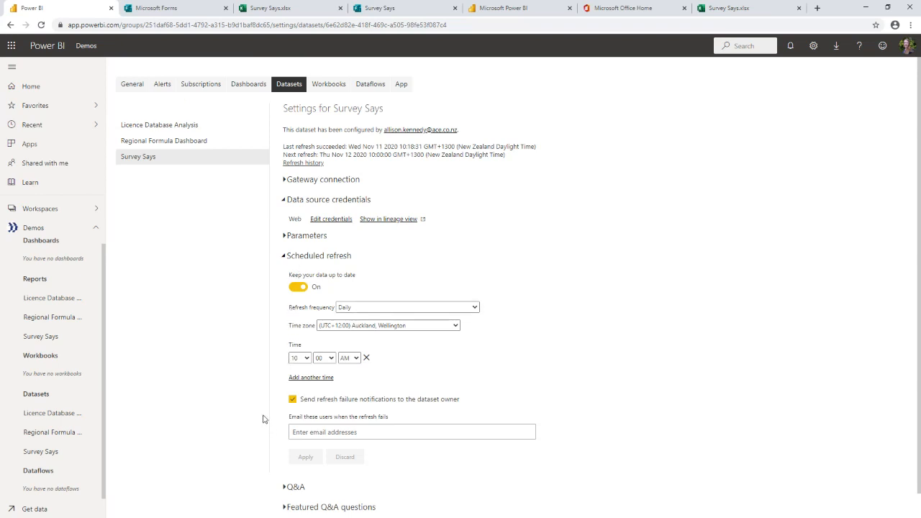
{"action": "left_click", "coordinate": [329, 180]}
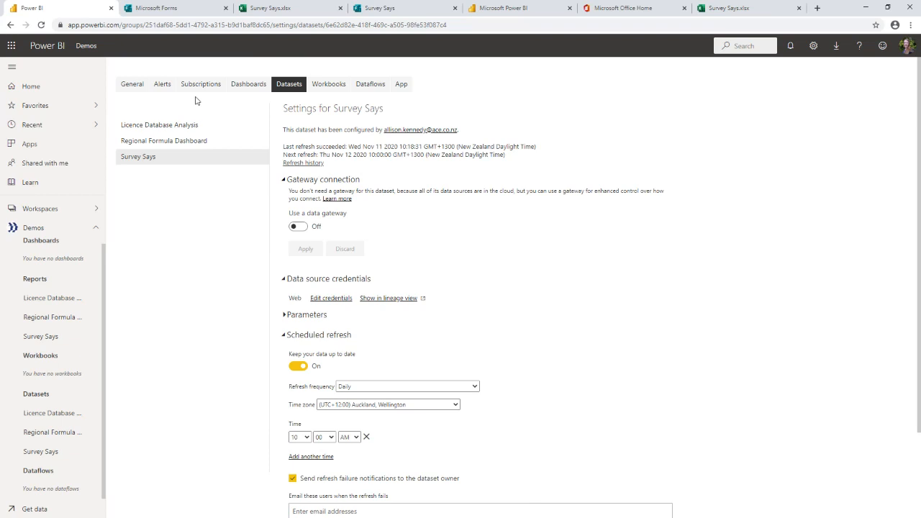
Step: View the publicly published report, and start an on-demand refresh of the Survey Says dataset
{"action": "left_click", "coordinate": [535, 8]}
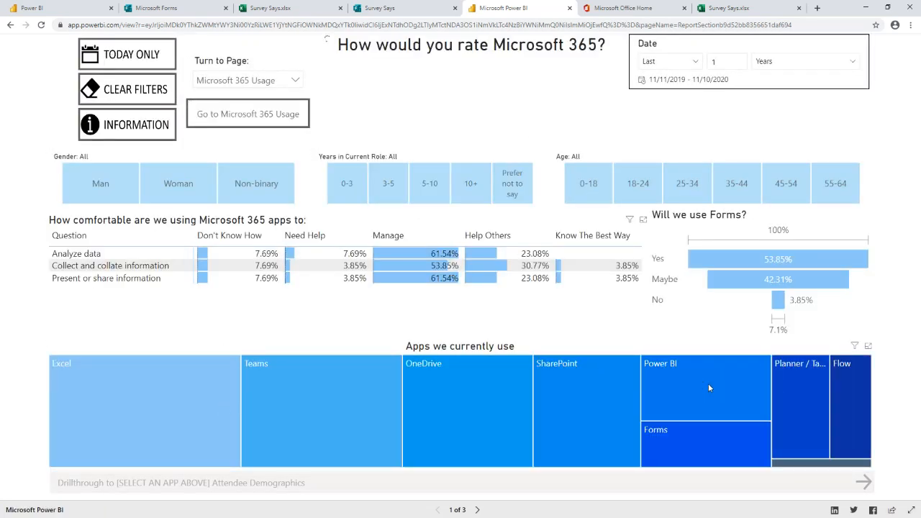
{"action": "mouse_move", "coordinate": [699, 389]}
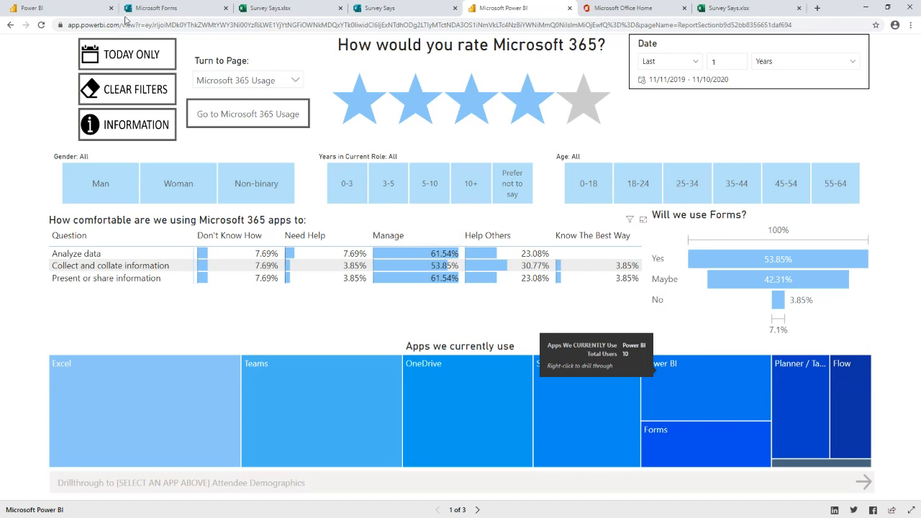
{"action": "left_click", "coordinate": [81, 8]}
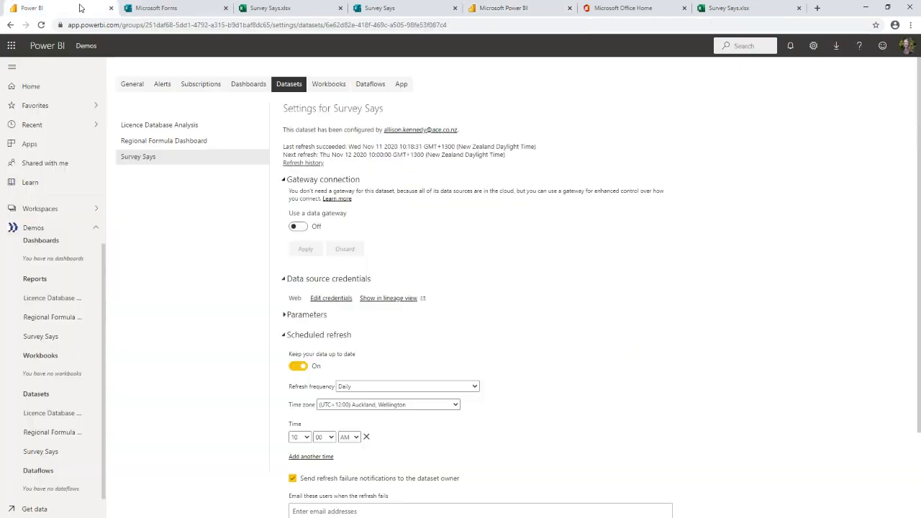
{"action": "left_click", "coordinate": [94, 453]}
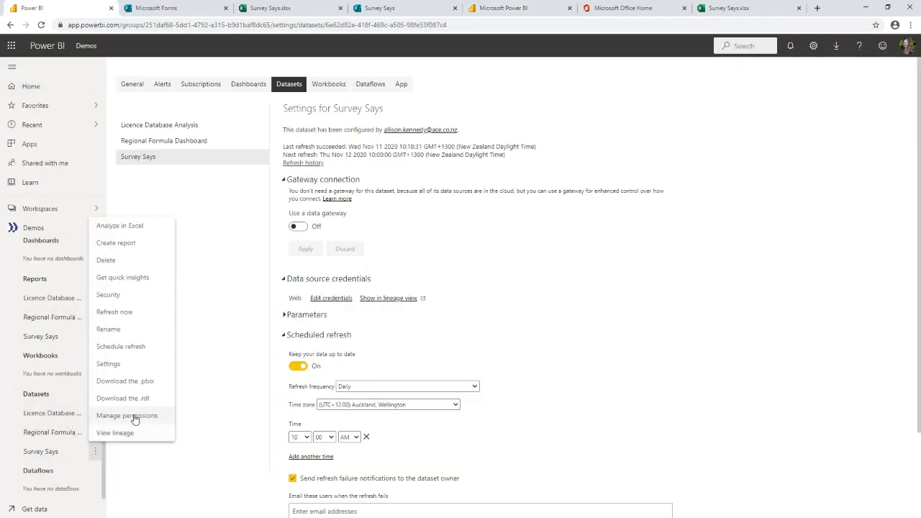
{"action": "left_click", "coordinate": [118, 314]}
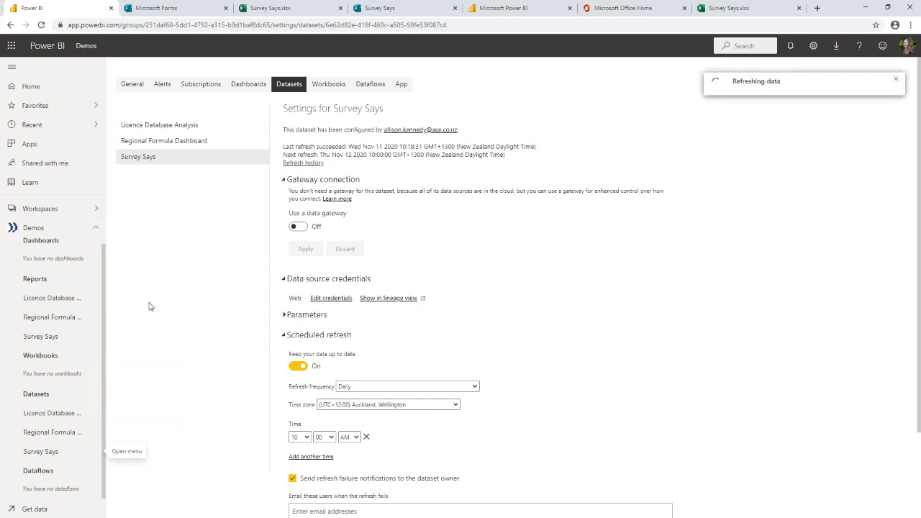
Step: Check the Survey Says dataset's refresh history and reload the publicly published report in the browser
{"action": "left_click", "coordinate": [502, 13]}
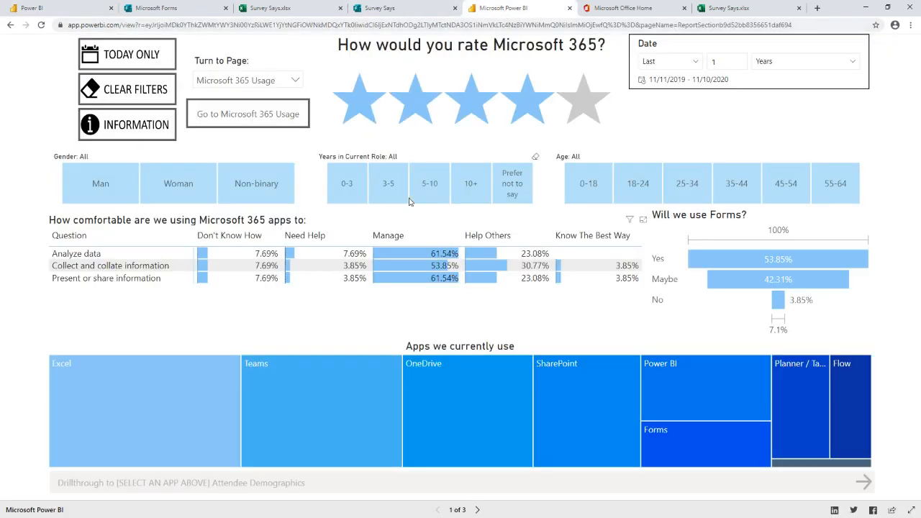
{"action": "left_click", "coordinate": [52, 7]}
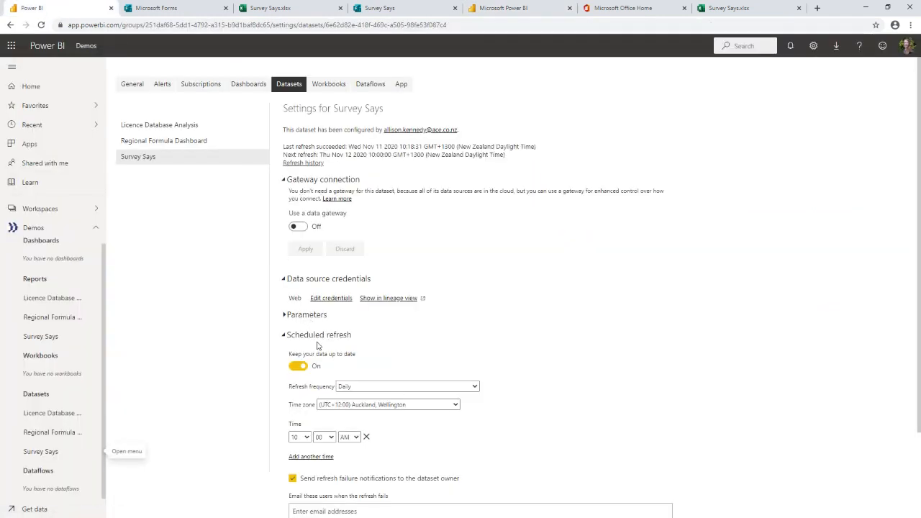
{"action": "left_click", "coordinate": [293, 163]}
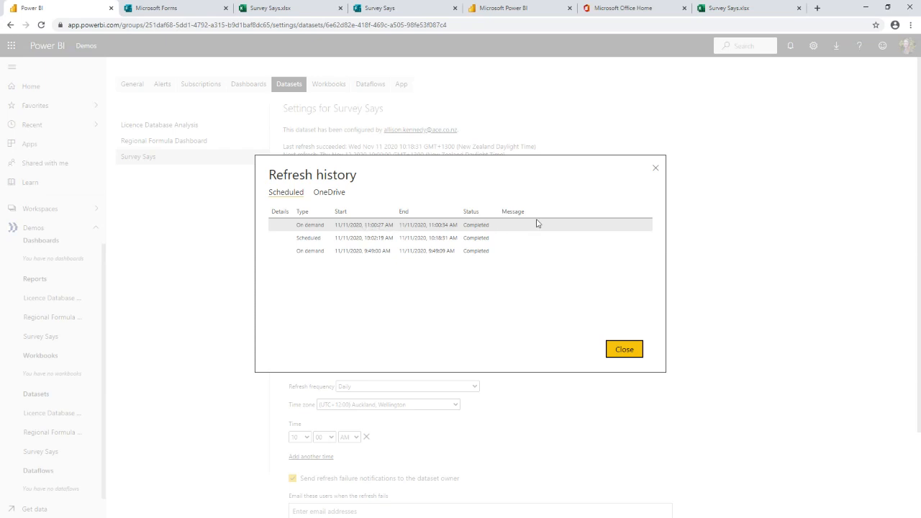
{"action": "left_click", "coordinate": [506, 8]}
{"action": "left_click", "coordinate": [41, 25]}
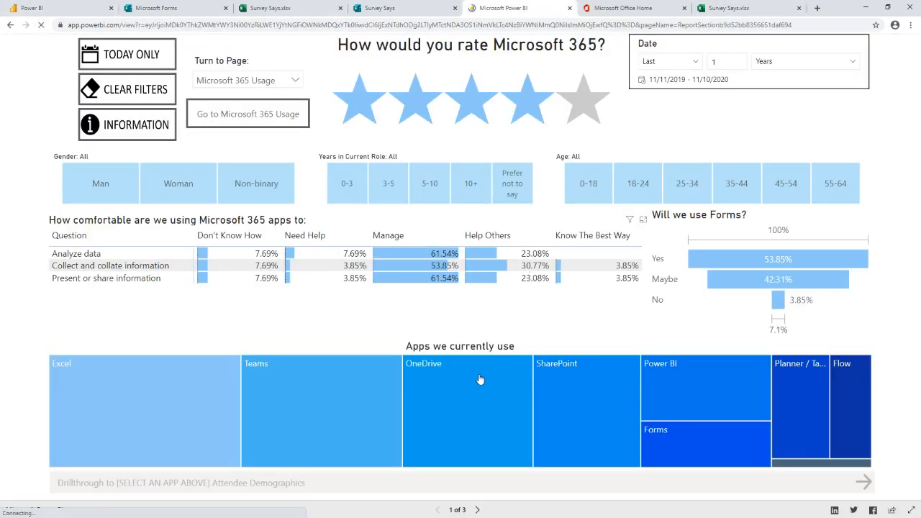